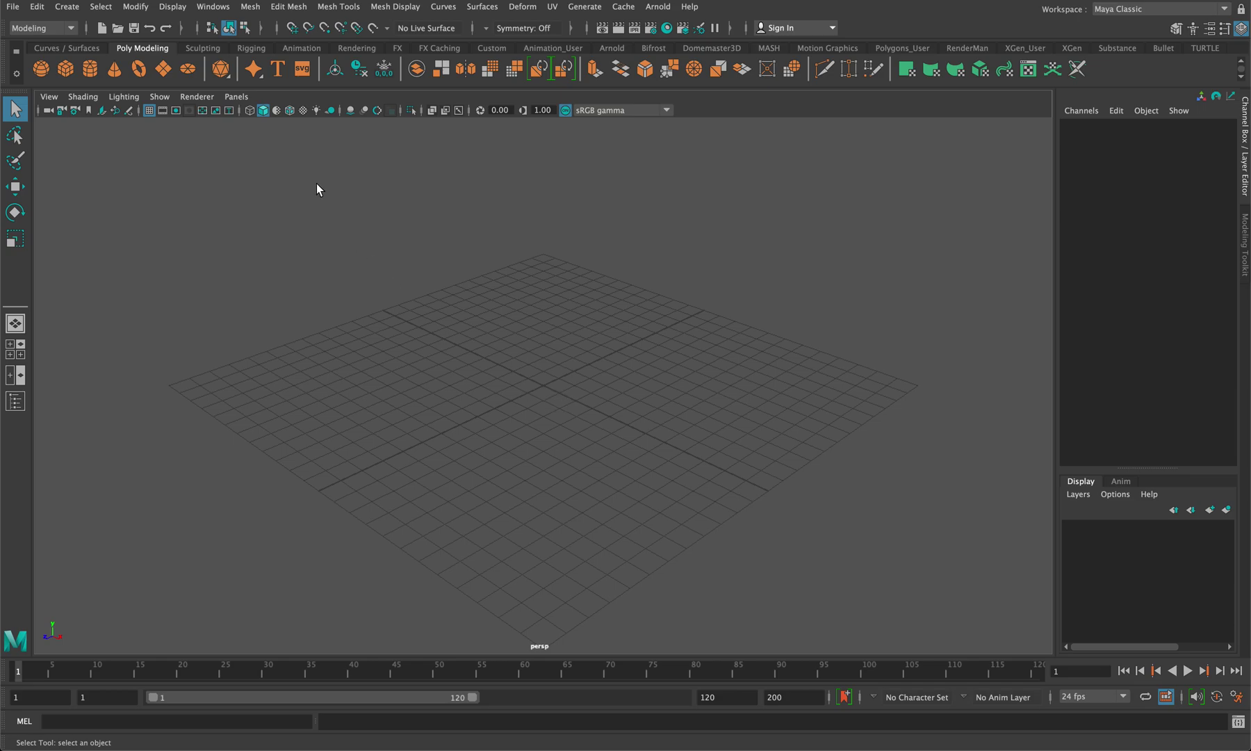
- Create a NURBS sphere at the origin and set its sections to 10 and spans to 8
click(69, 9)
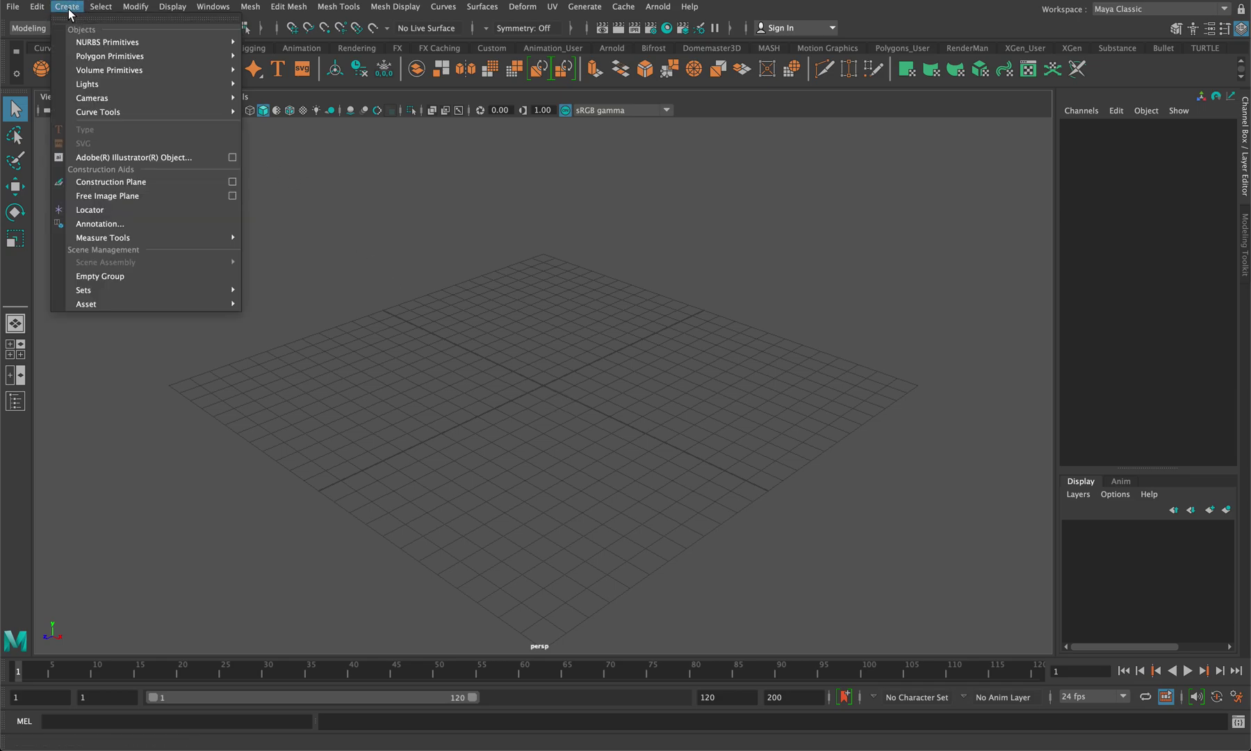
mouse_move(116, 45)
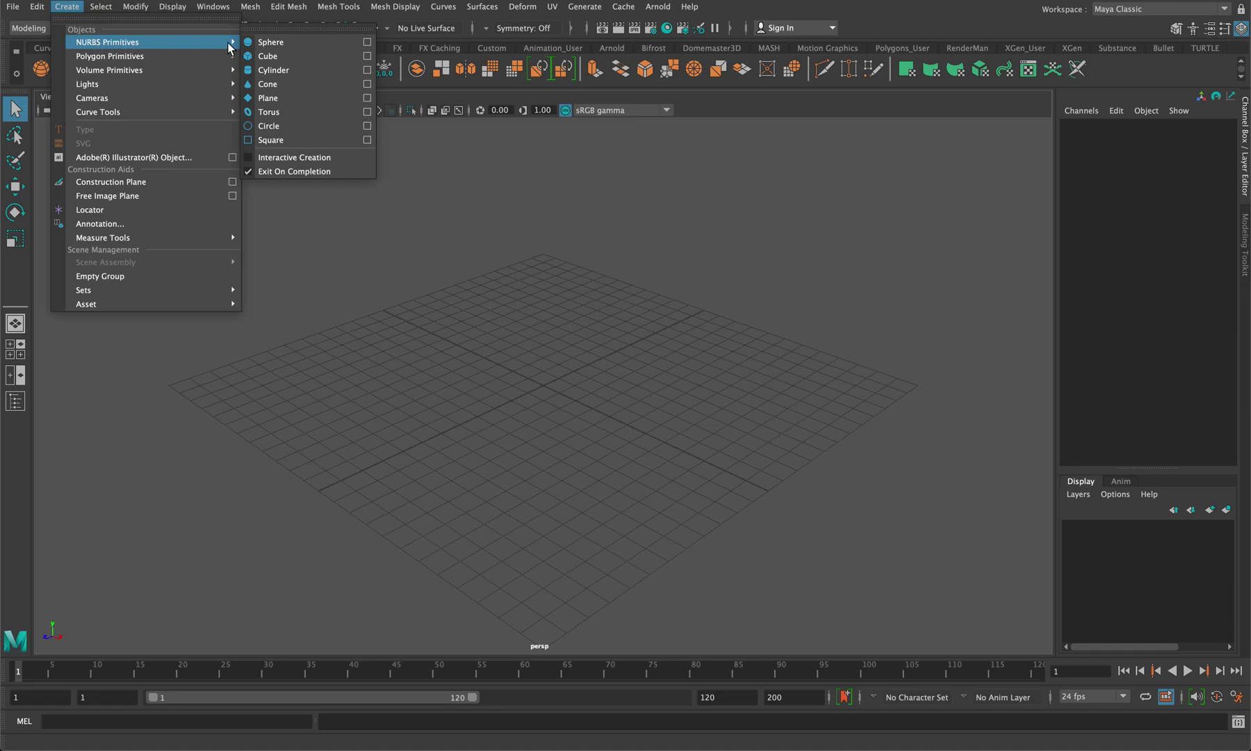
click(303, 44)
click(1092, 282)
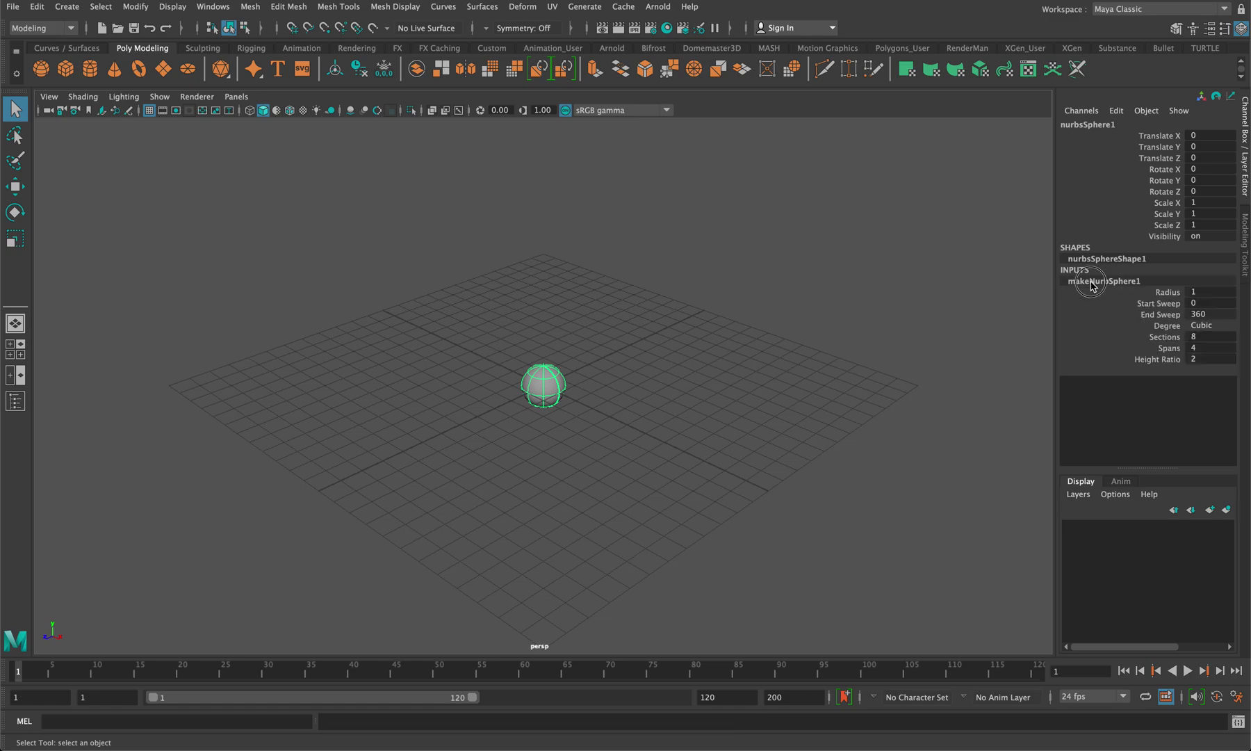
double_click(1202, 338)
double_click(1210, 349)
key(Return)
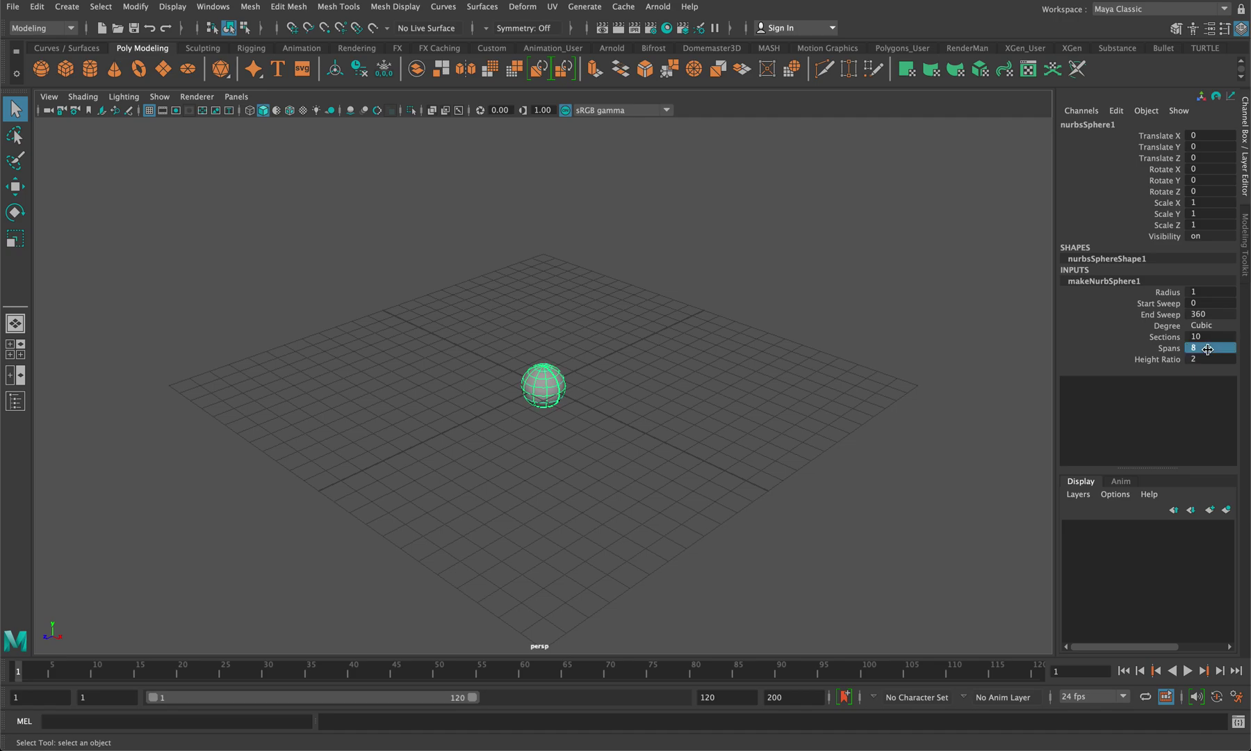
- Stretch the sphere vertically by scaling it along Y to about 3.275
click(717, 411)
click(551, 387)
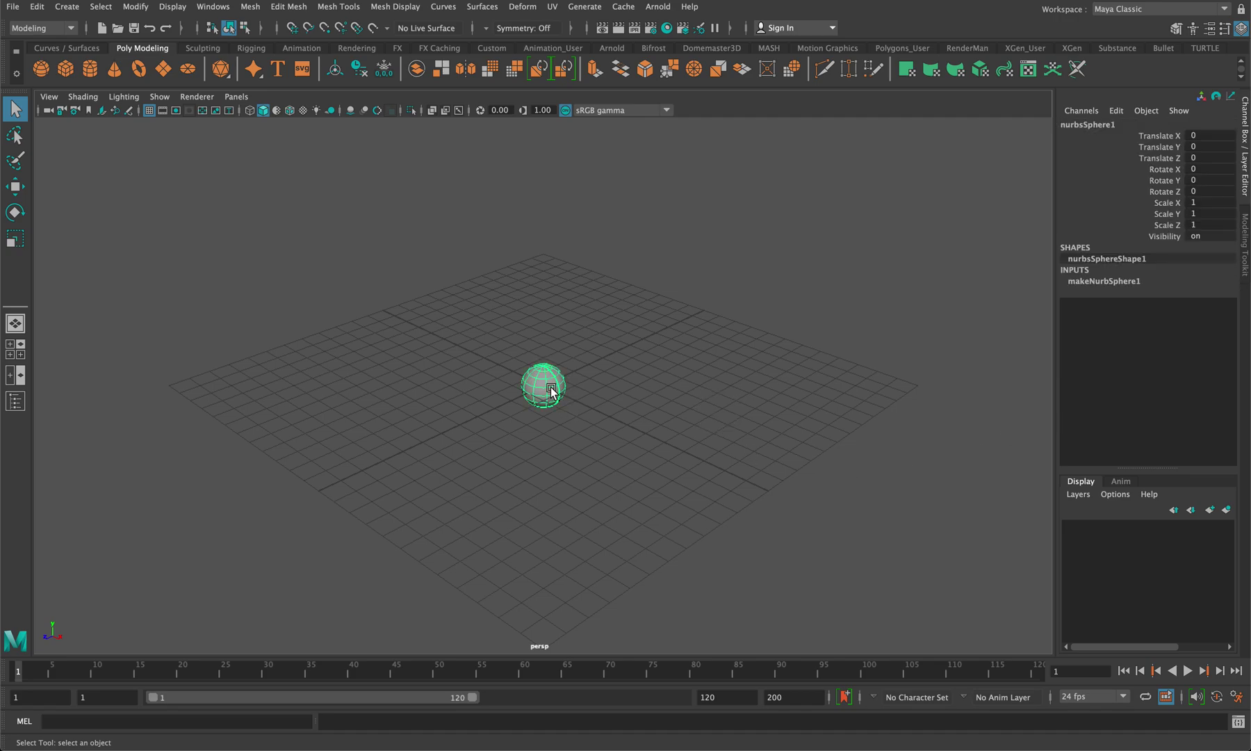
key(r)
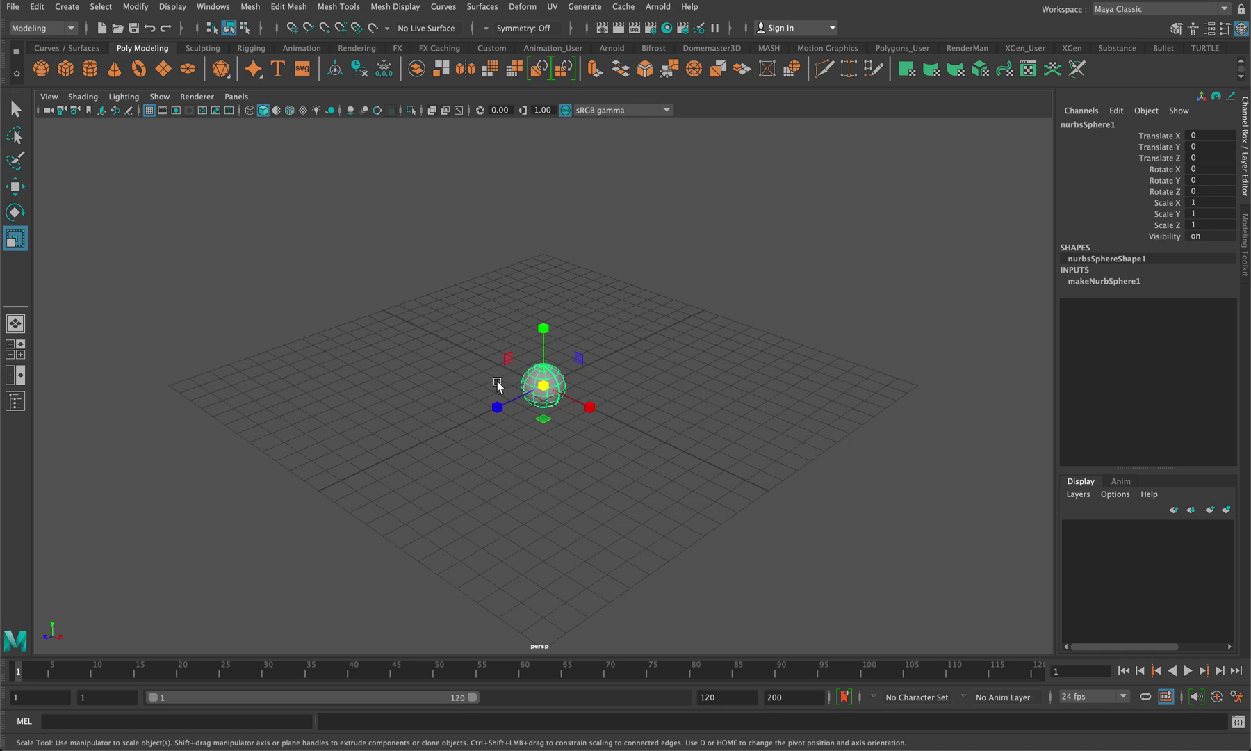
drag(544, 328, 545, 187)
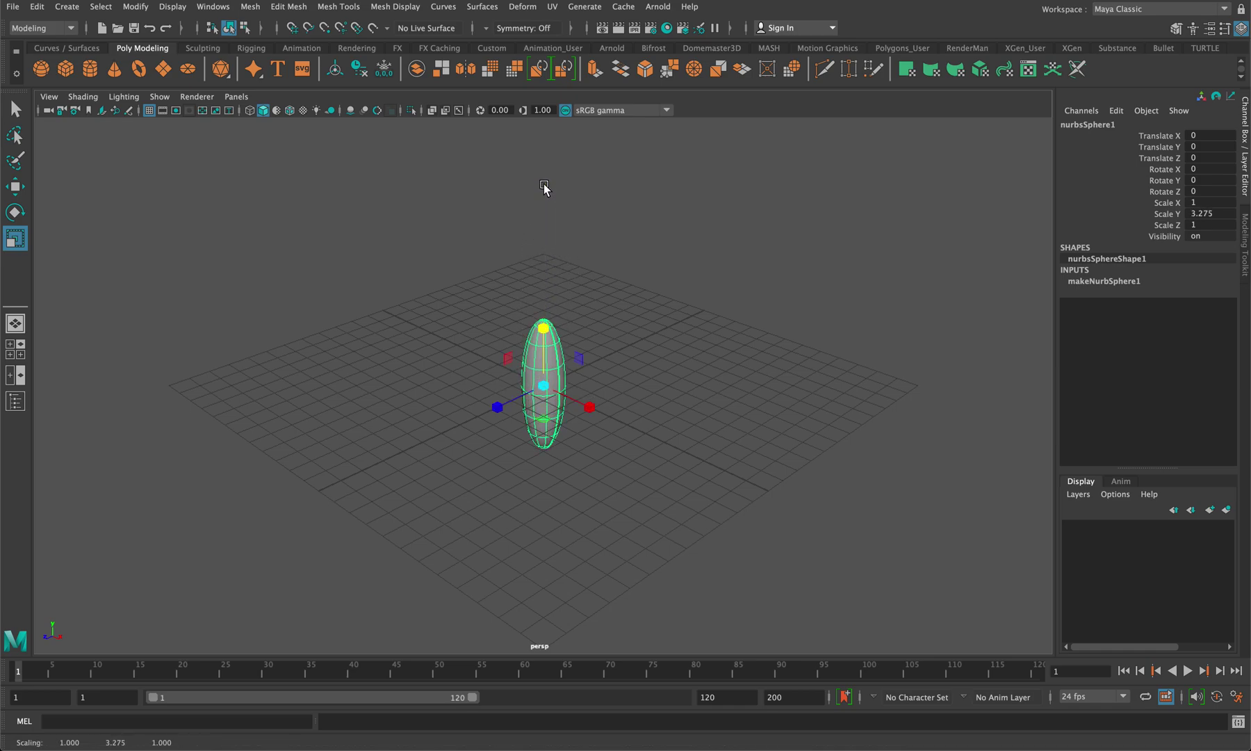
- Set the stretched sphere's spans to 10
scroll(543, 324, up, 5)
scroll(542, 323, up, 1)
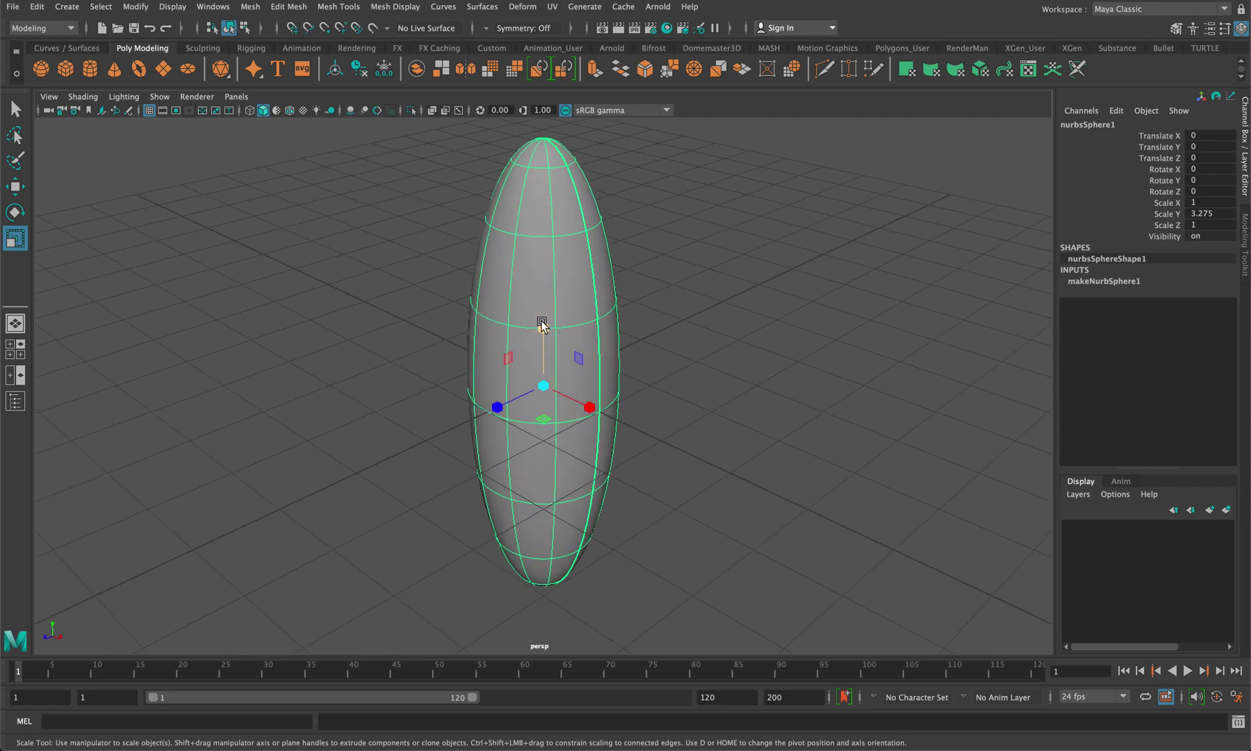
click(1095, 283)
click(1205, 349)
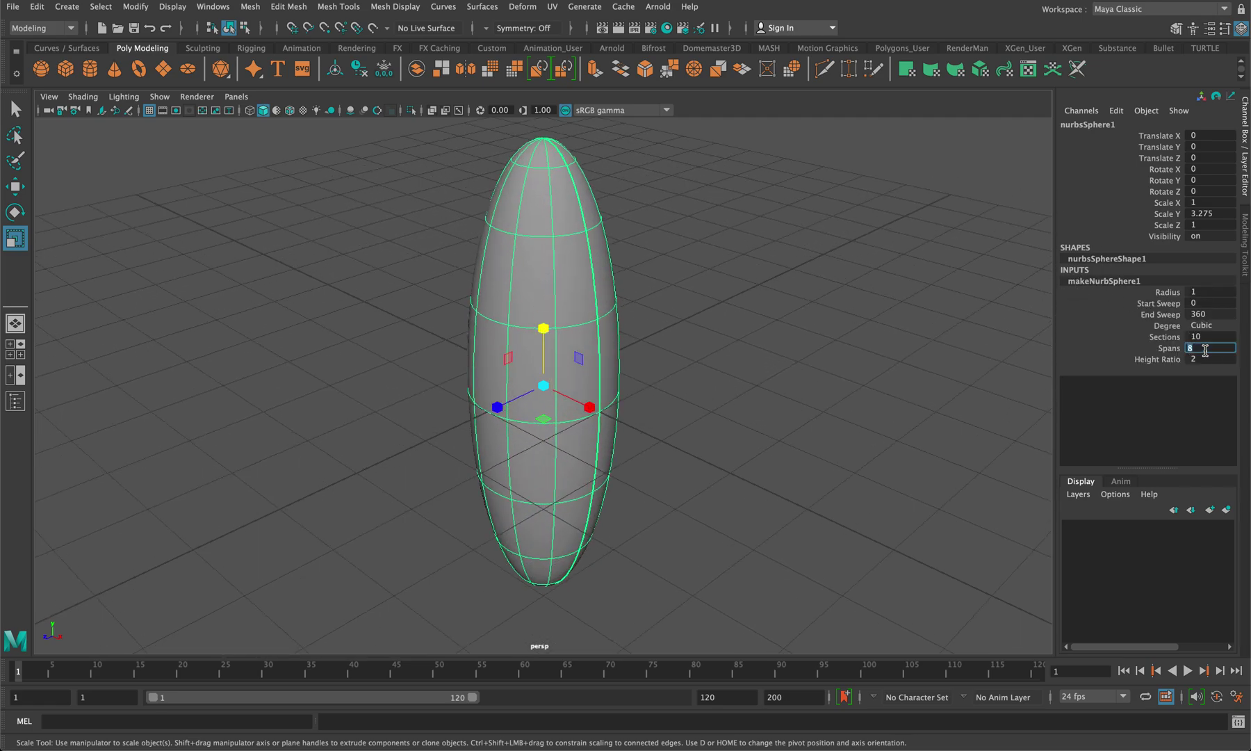
text(10)
key(Return)
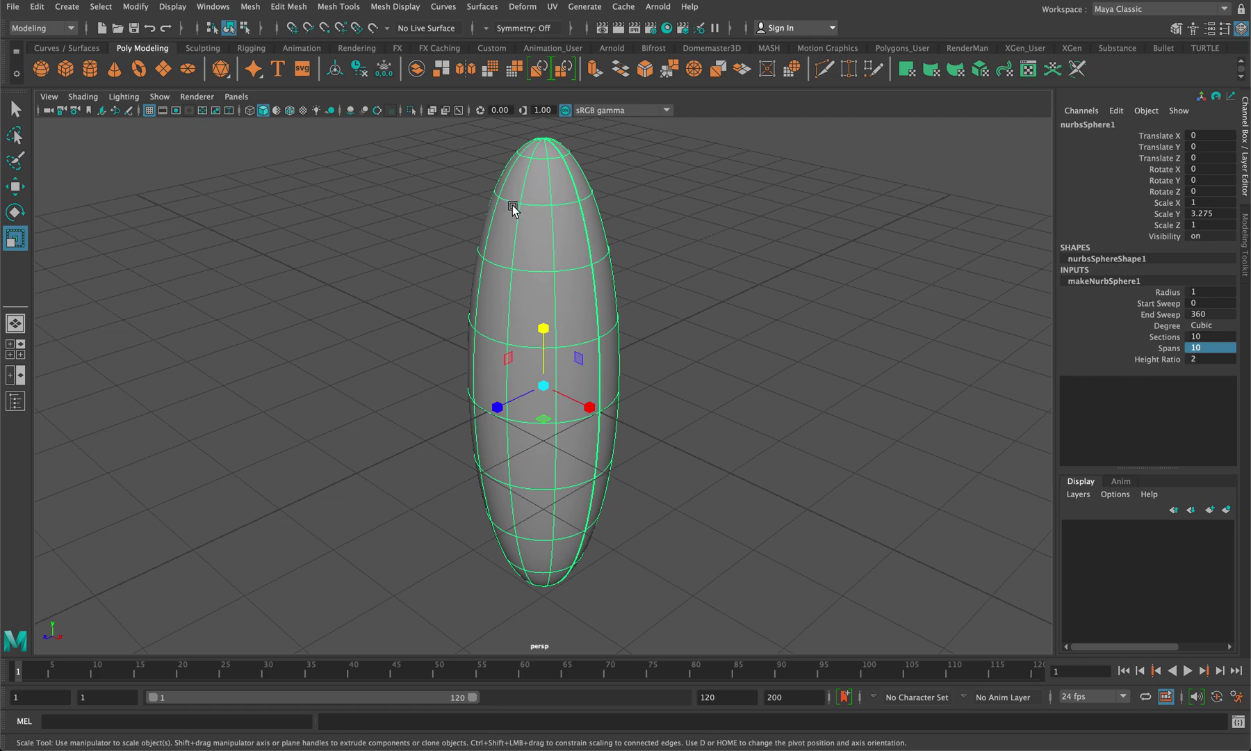
- Scale the horizontal hull near the top inward to about 0.212 in X and Z to form a narrow stem, and return to object mode
right_drag(545, 207, 596, 205)
click(564, 198)
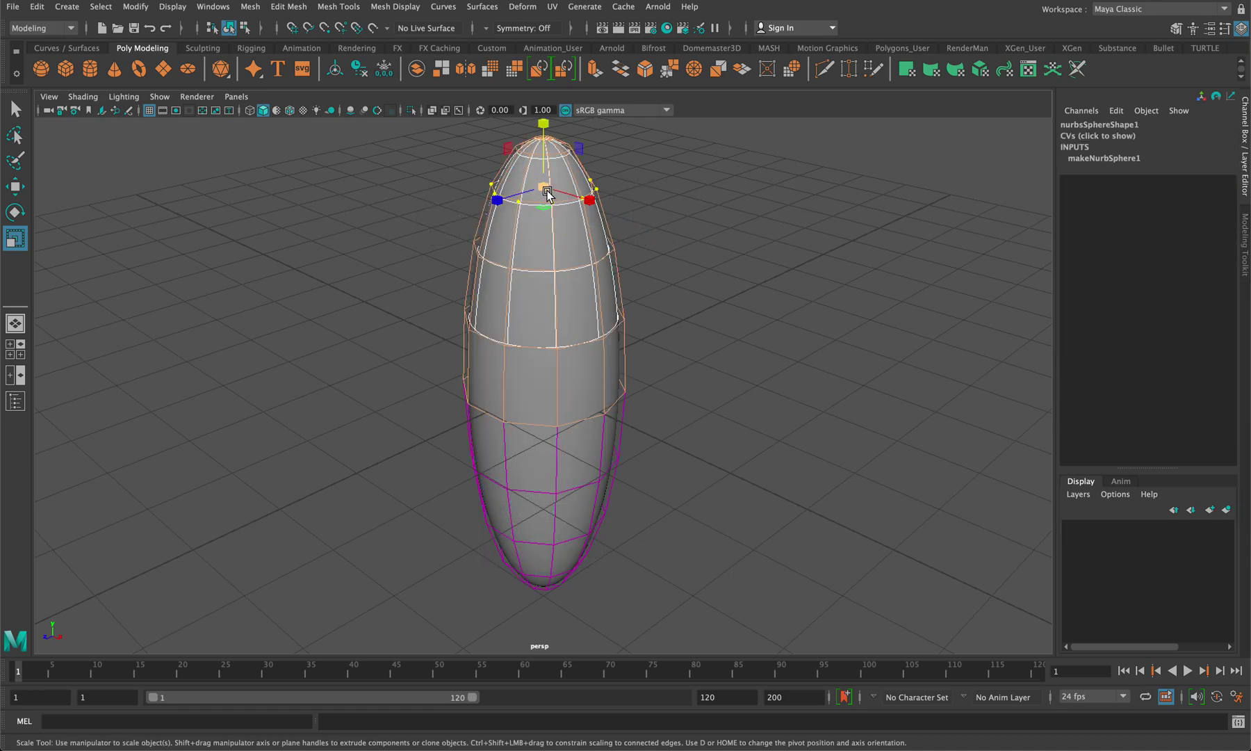
drag(546, 192, 490, 186)
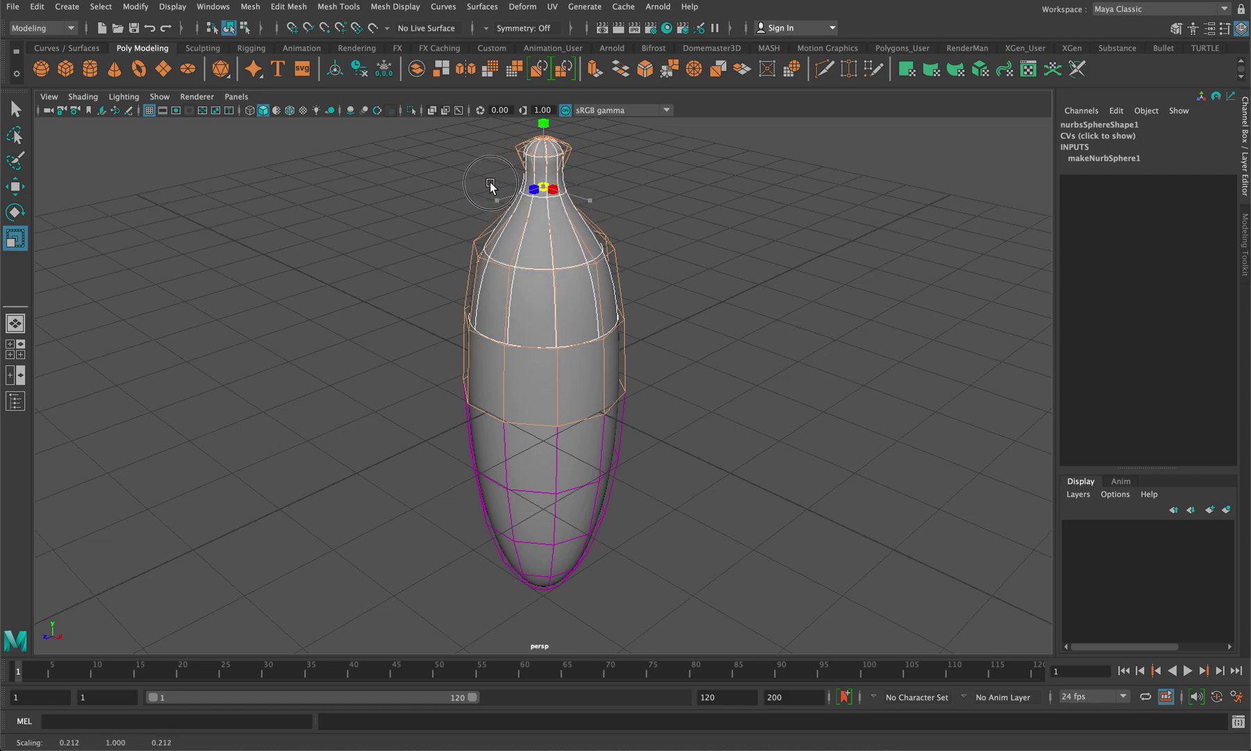
right_drag(571, 244, 640, 224)
click(648, 253)
click(598, 304)
scroll(599, 304, down, 3)
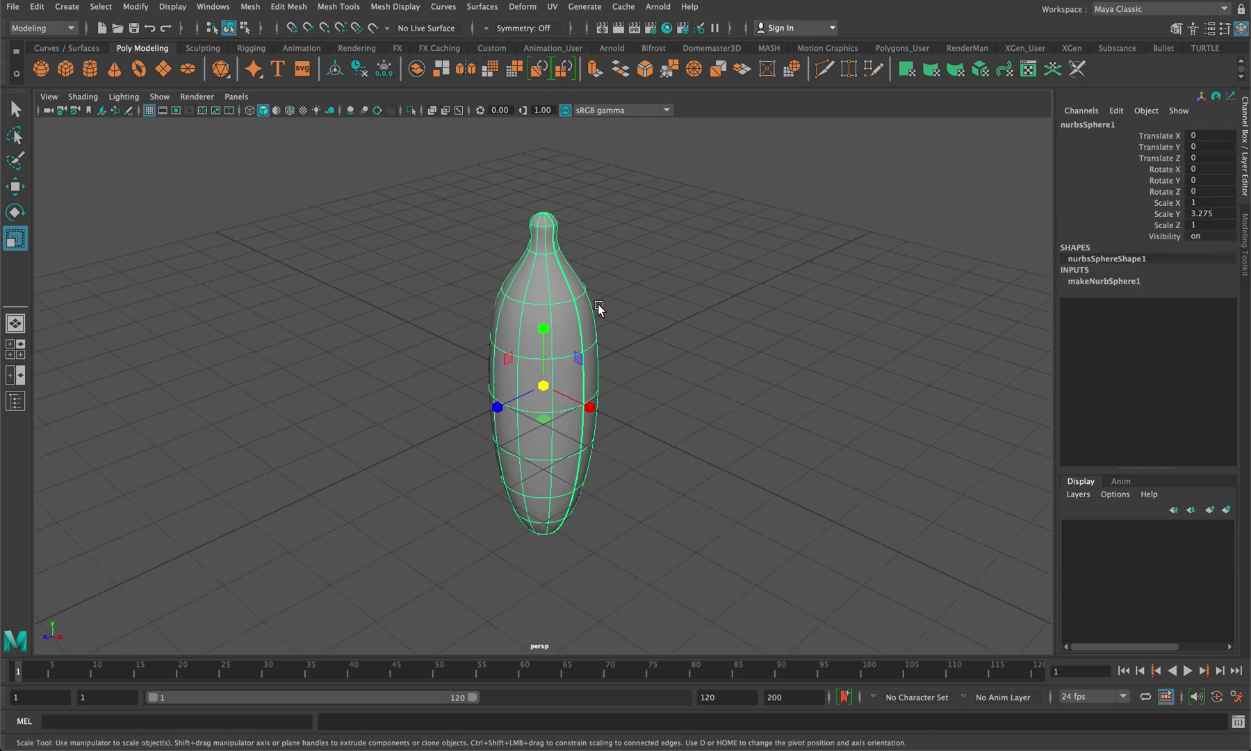
- From the top view, select every other lengthwise hull and scale them inward along X and Z for a five-sided cross-section, and return to object mode
key(space)
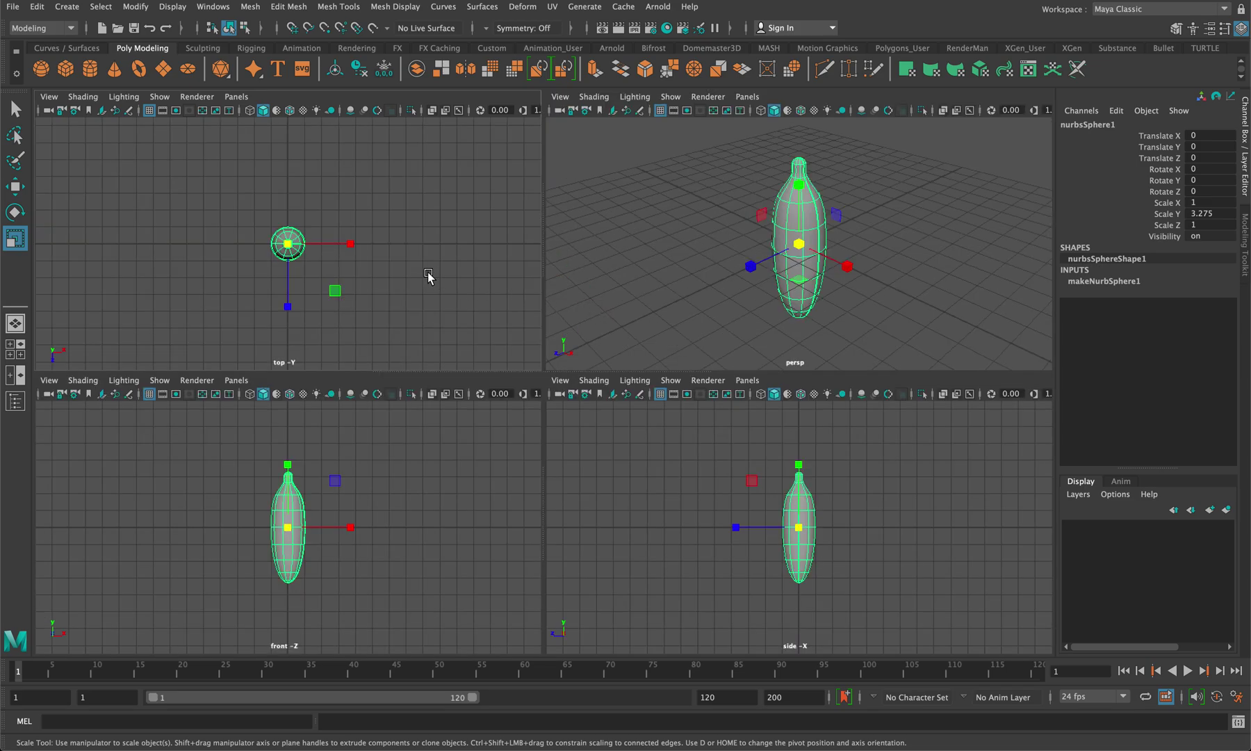
key(space)
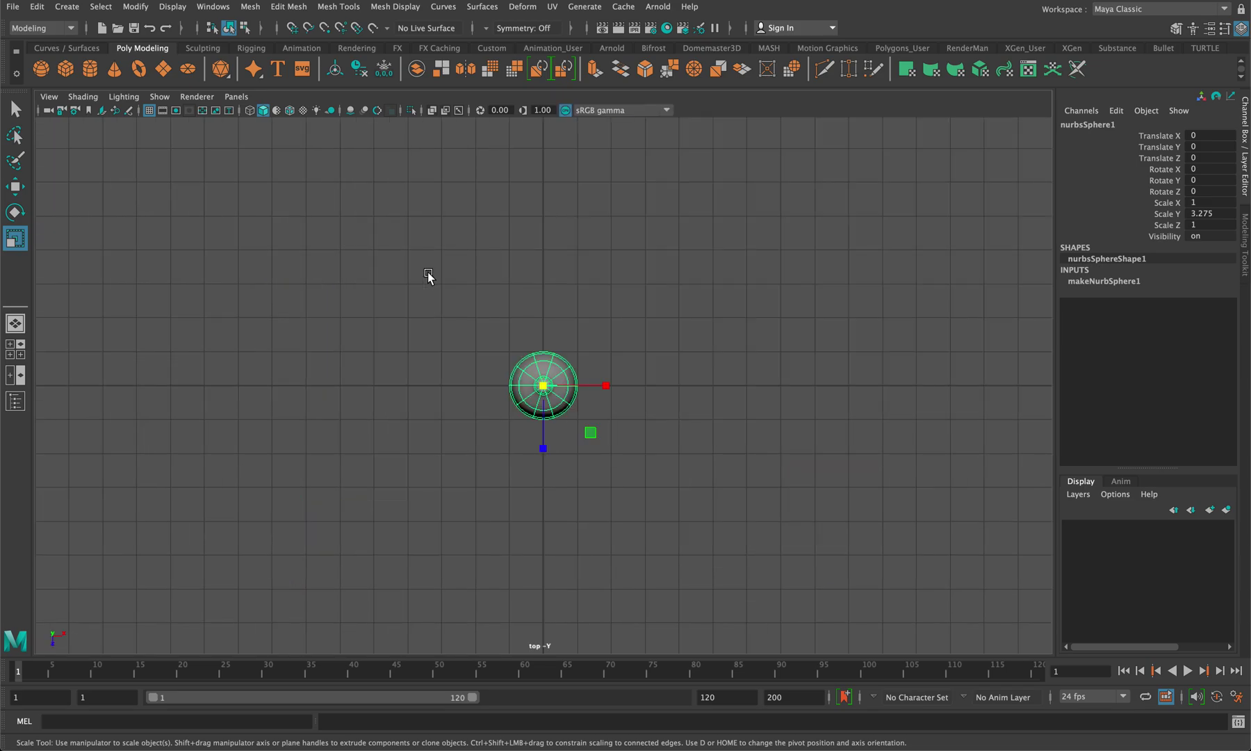
scroll(493, 373, up, 5)
right_click(577, 343)
click(637, 342)
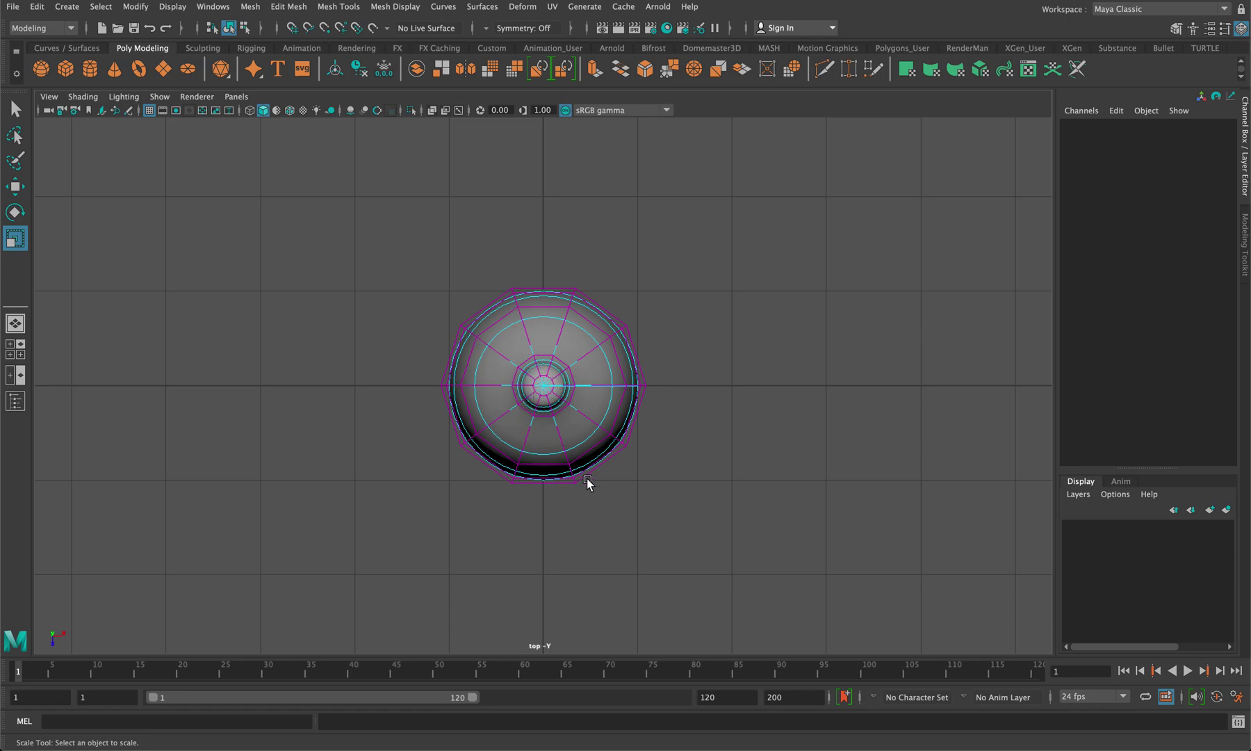
click(601, 384)
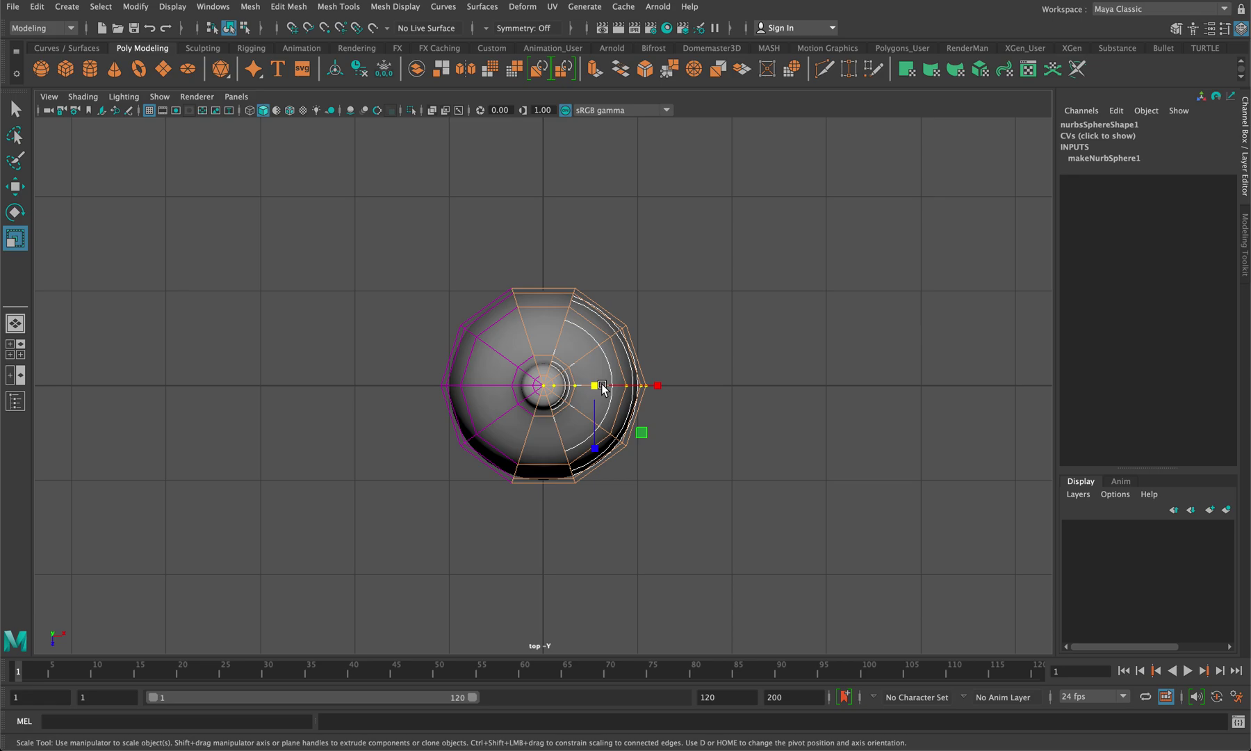
shift+click(556, 433)
shift+click(496, 416)
shift+click(498, 353)
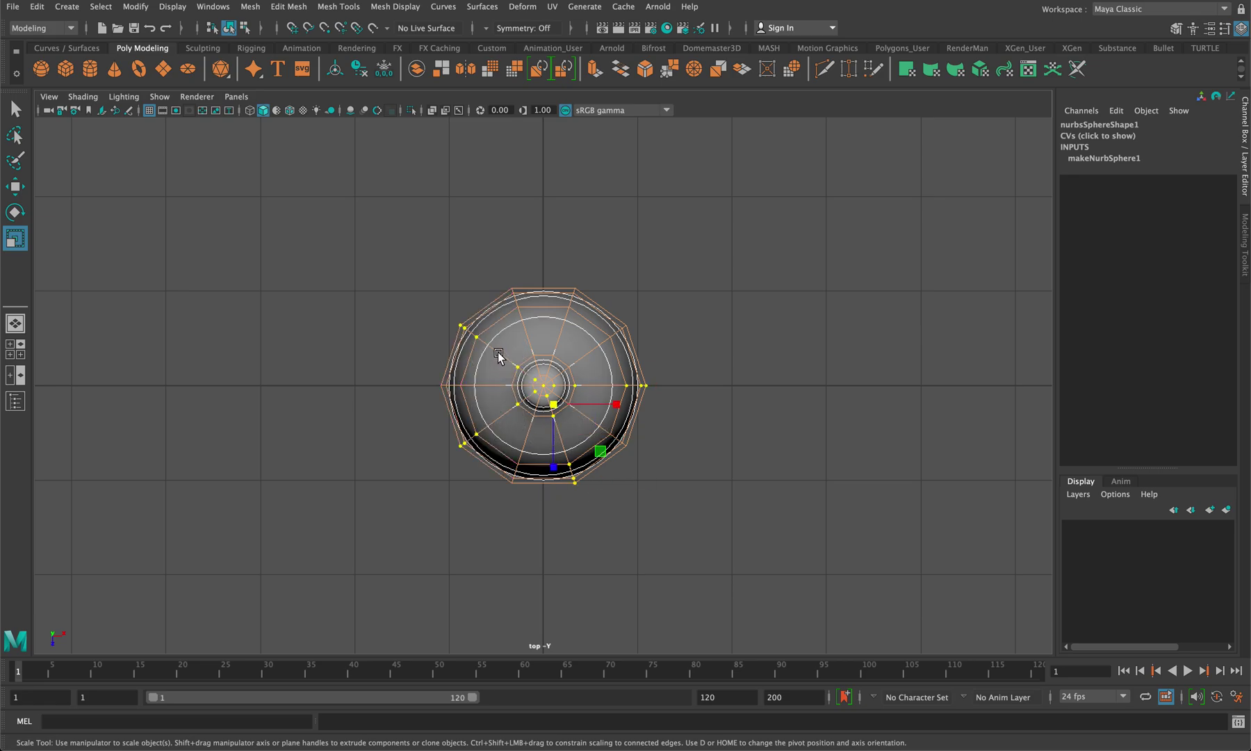
shift+click(561, 335)
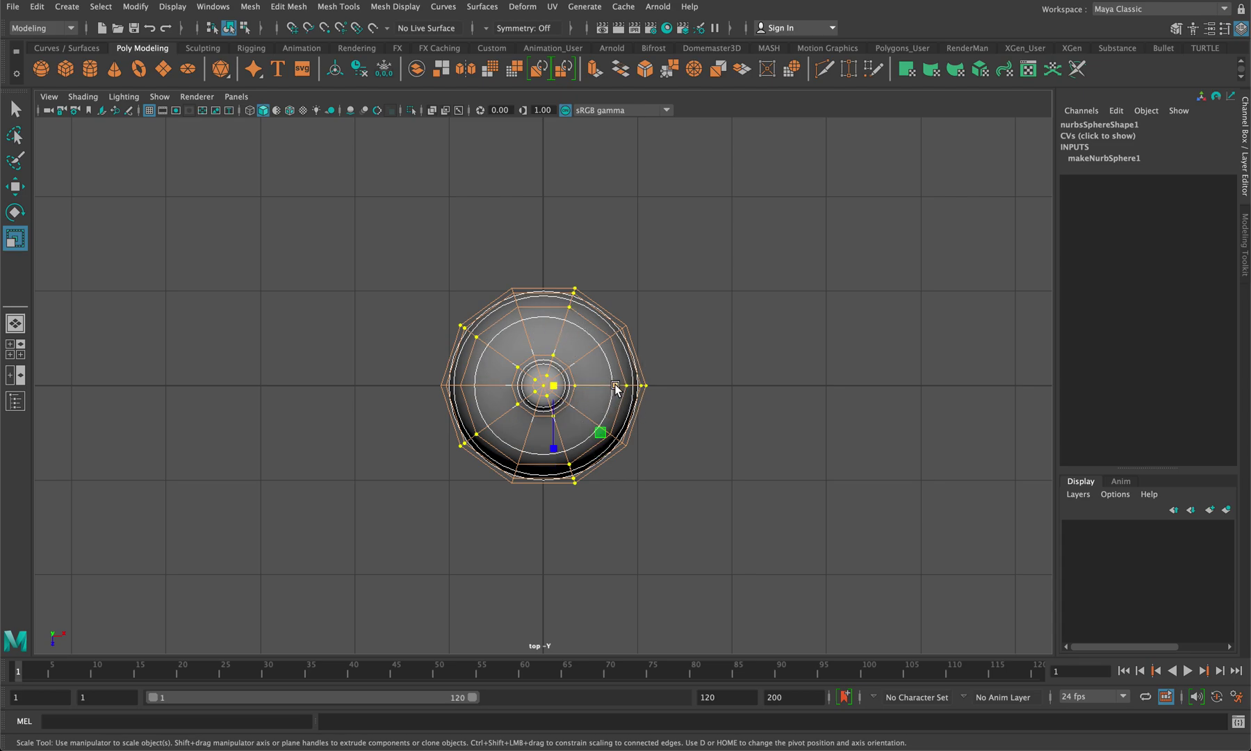
drag(618, 390, 606, 383)
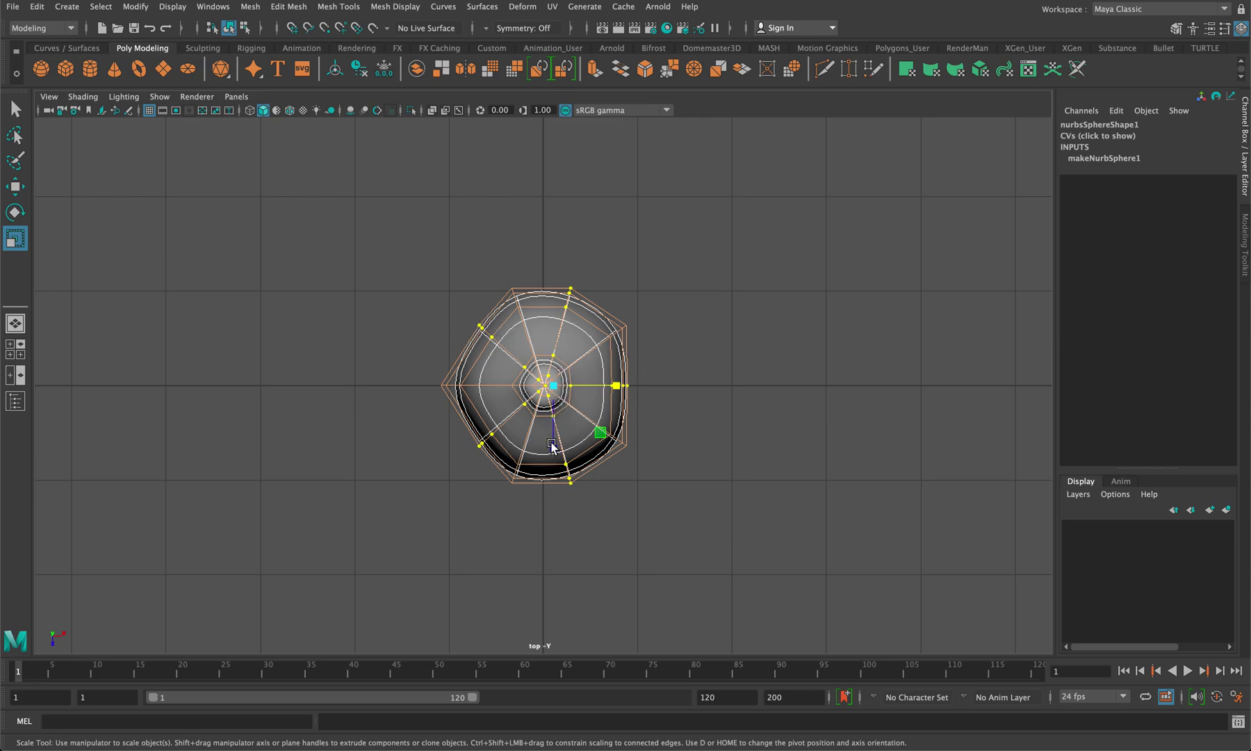
middle_drag(554, 445, 554, 445)
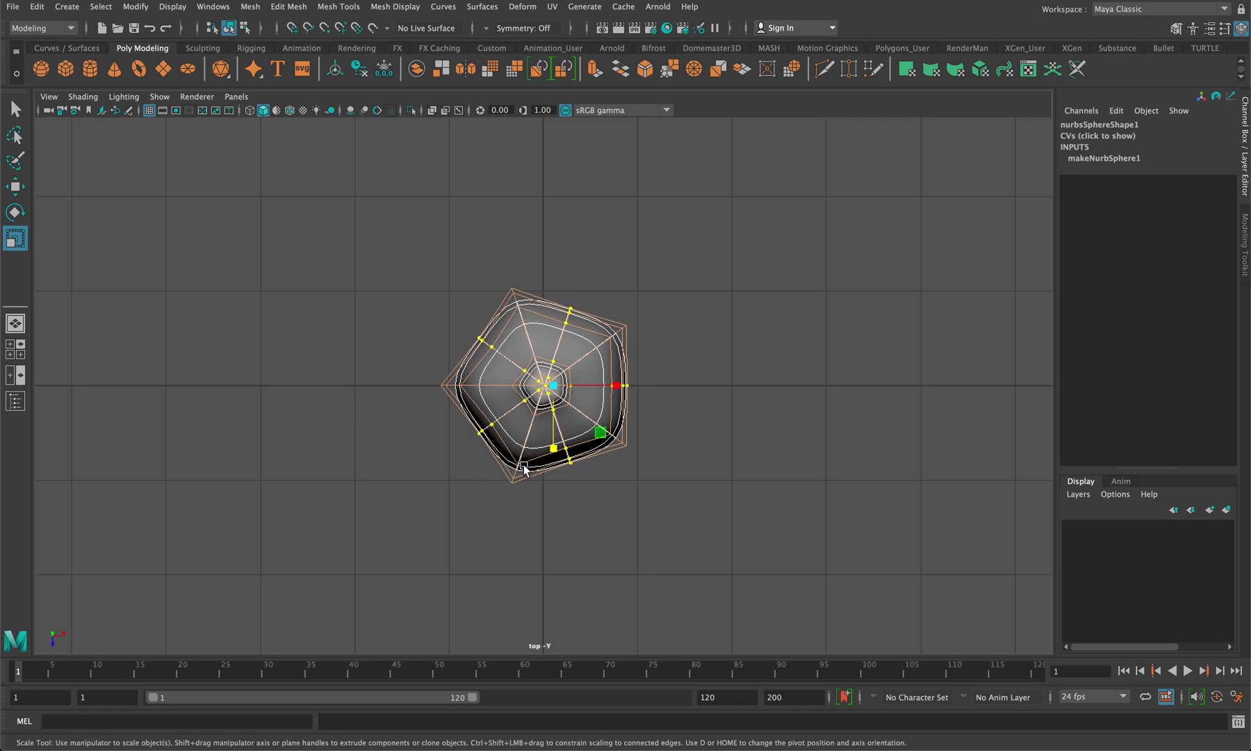
key(q)
right_drag(588, 335, 634, 311)
click(634, 312)
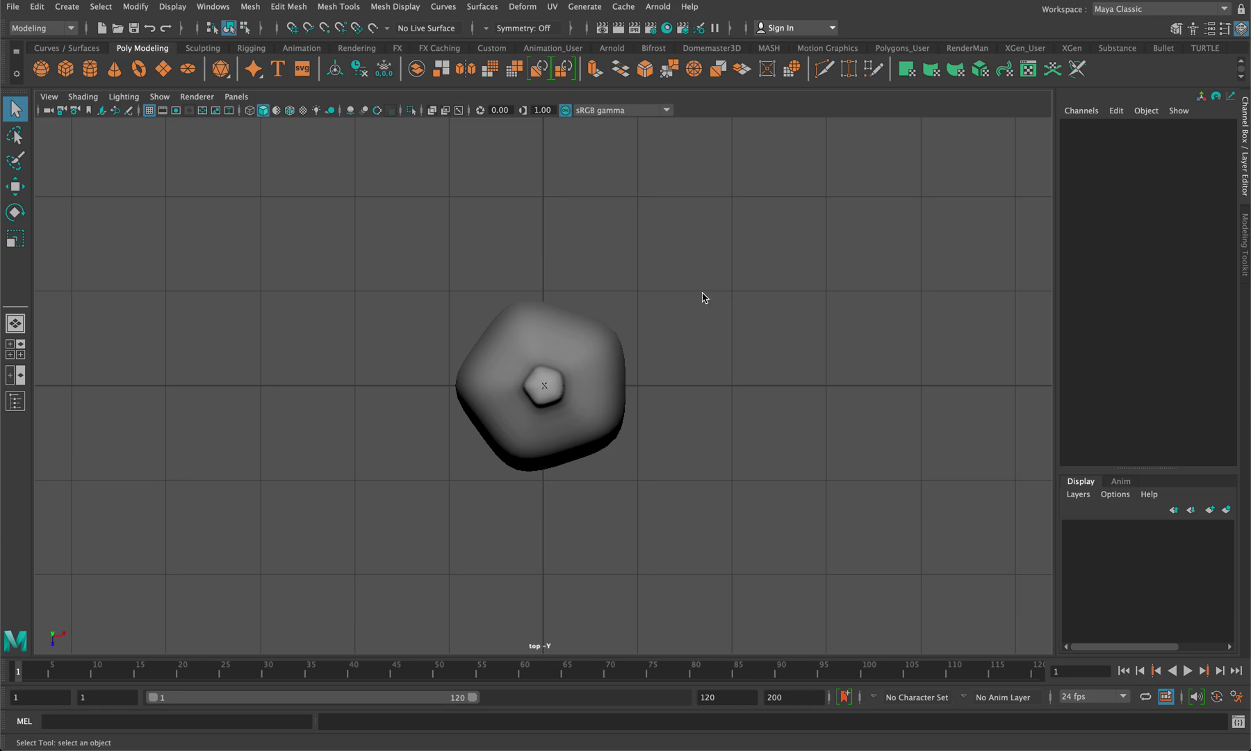
- In the perspective view, move the upper rows of control vertices about 0.73 along X and rotate them to bend the top half sideways
key(space)
key(space)
mouse_move(650, 348)
alt+mouse_down()
mouse_move(705, 363)
mouse_move(670, 343)
mouse_move(620, 354)
mouse_move(637, 361)
alt+mouse_up()
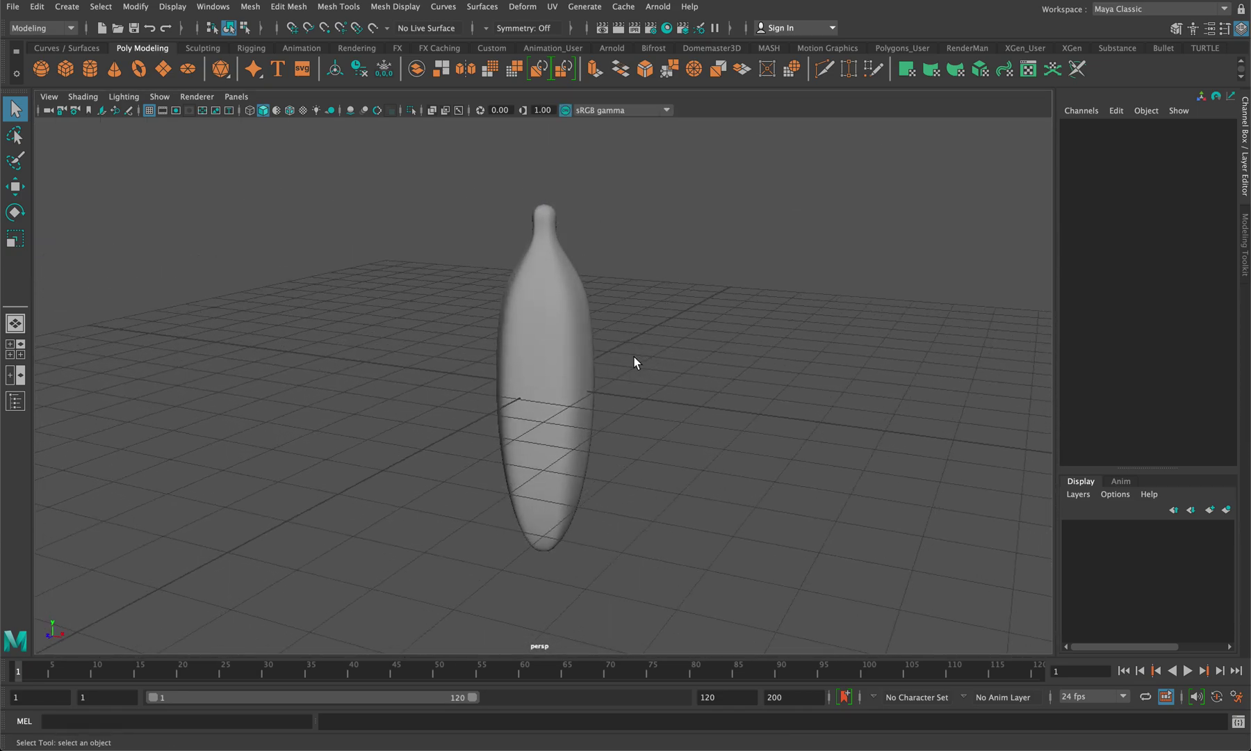
click(564, 347)
right_click(563, 349)
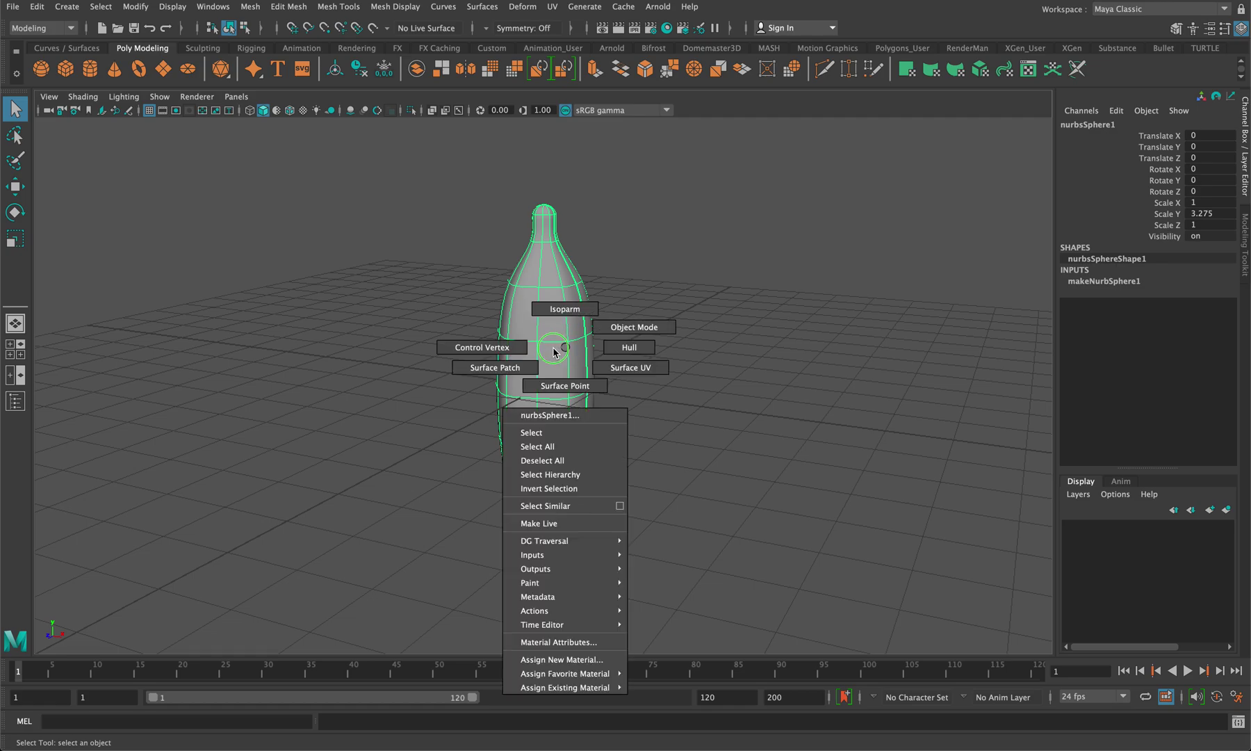
click(518, 349)
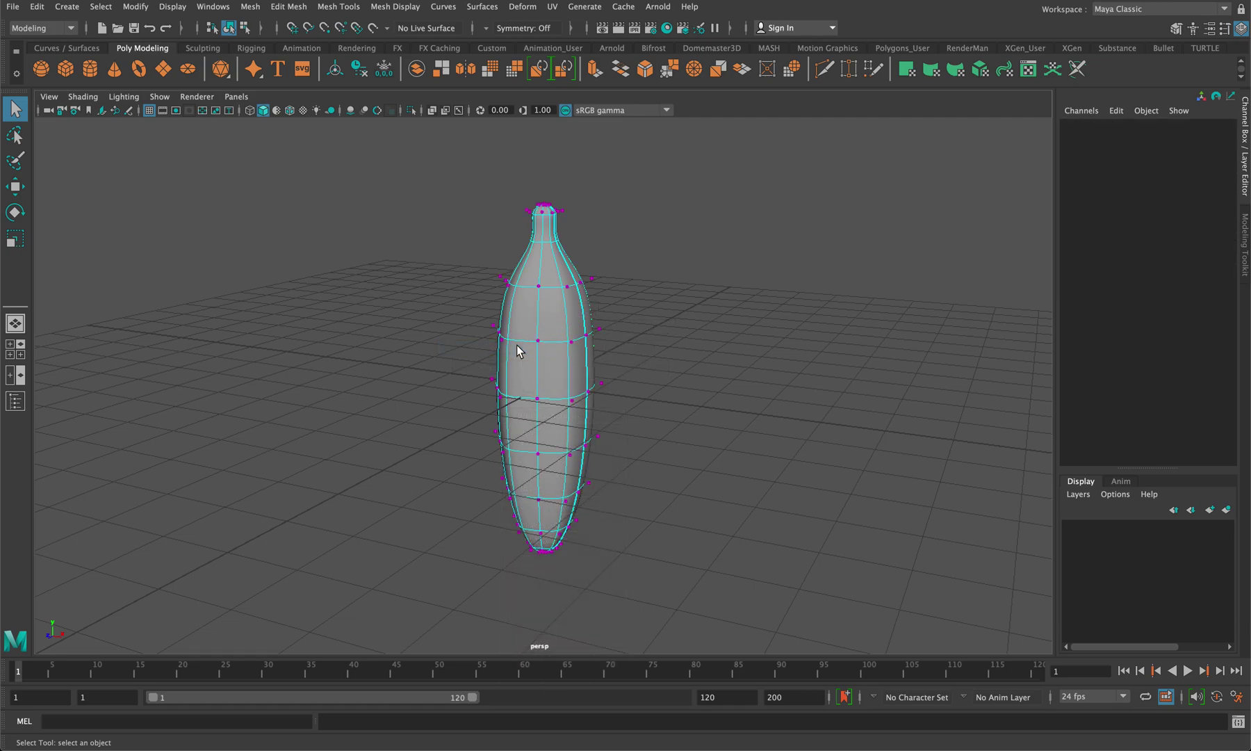
alt+drag(630, 245, 647, 231)
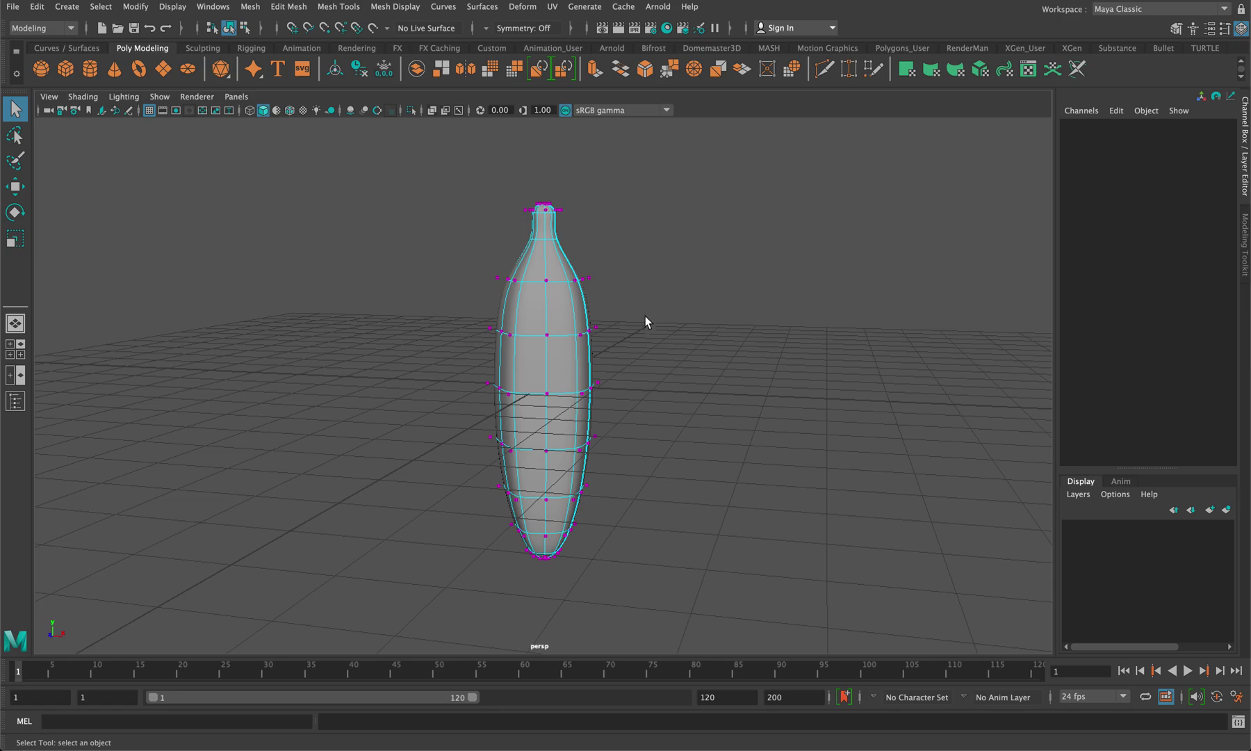
drag(637, 346, 447, 170)
right_drag(554, 280, 521, 273)
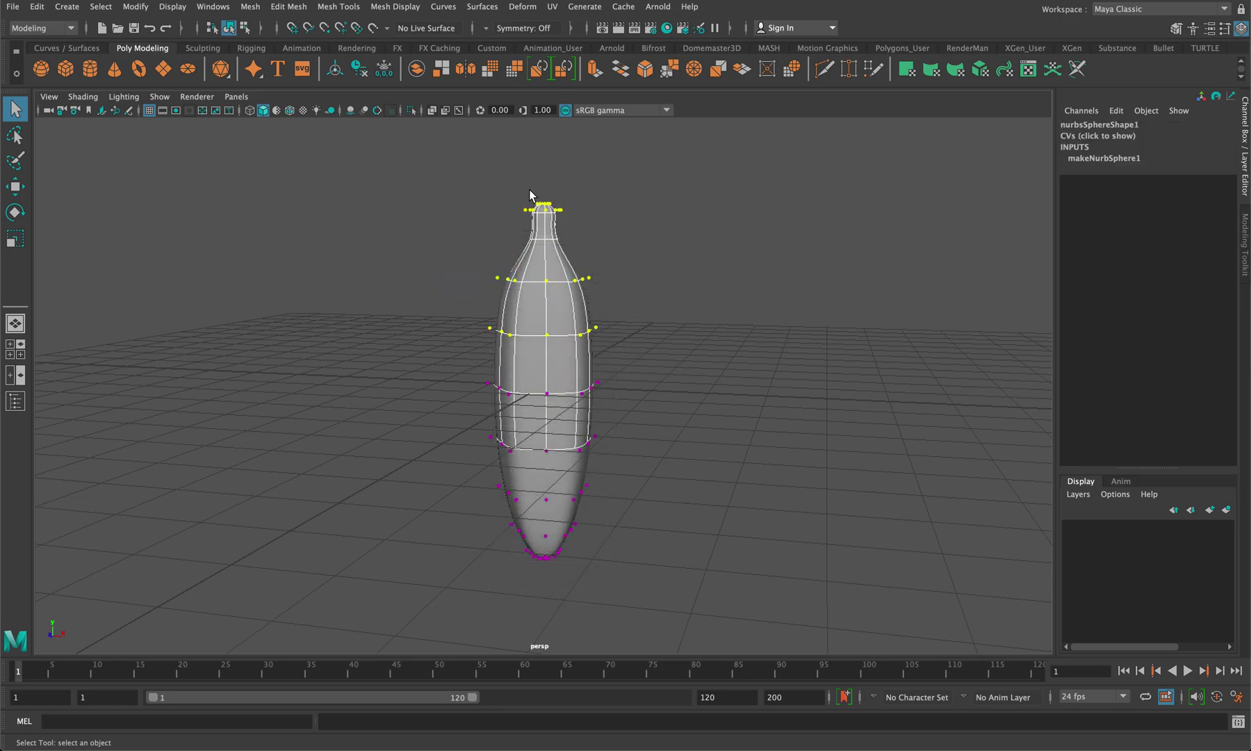
key(w)
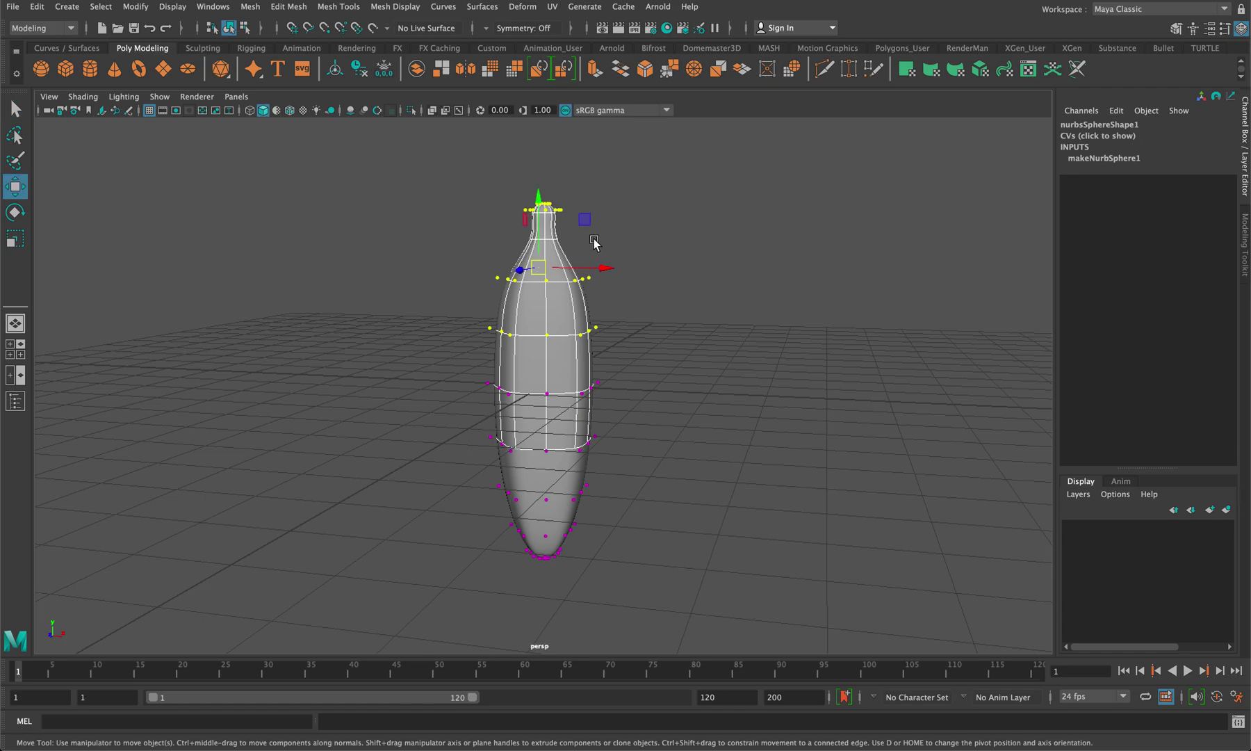
drag(603, 268, 652, 272)
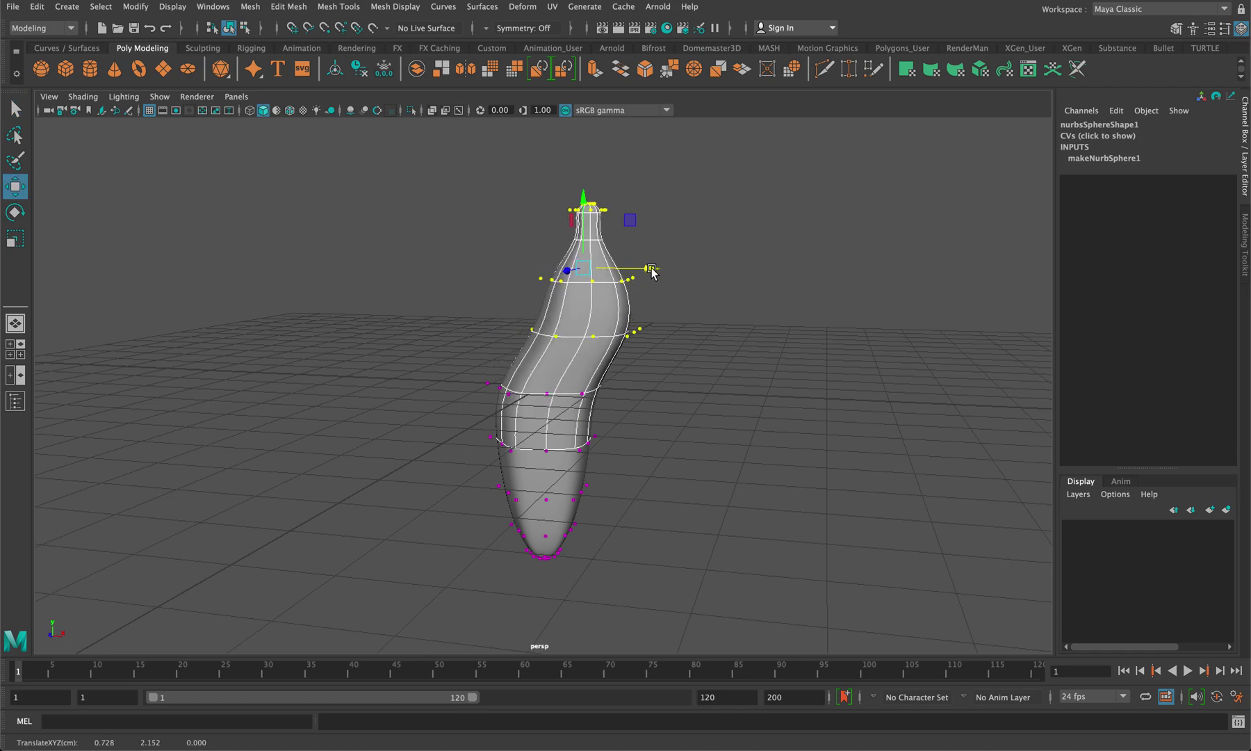
key(e)
drag(634, 227, 648, 255)
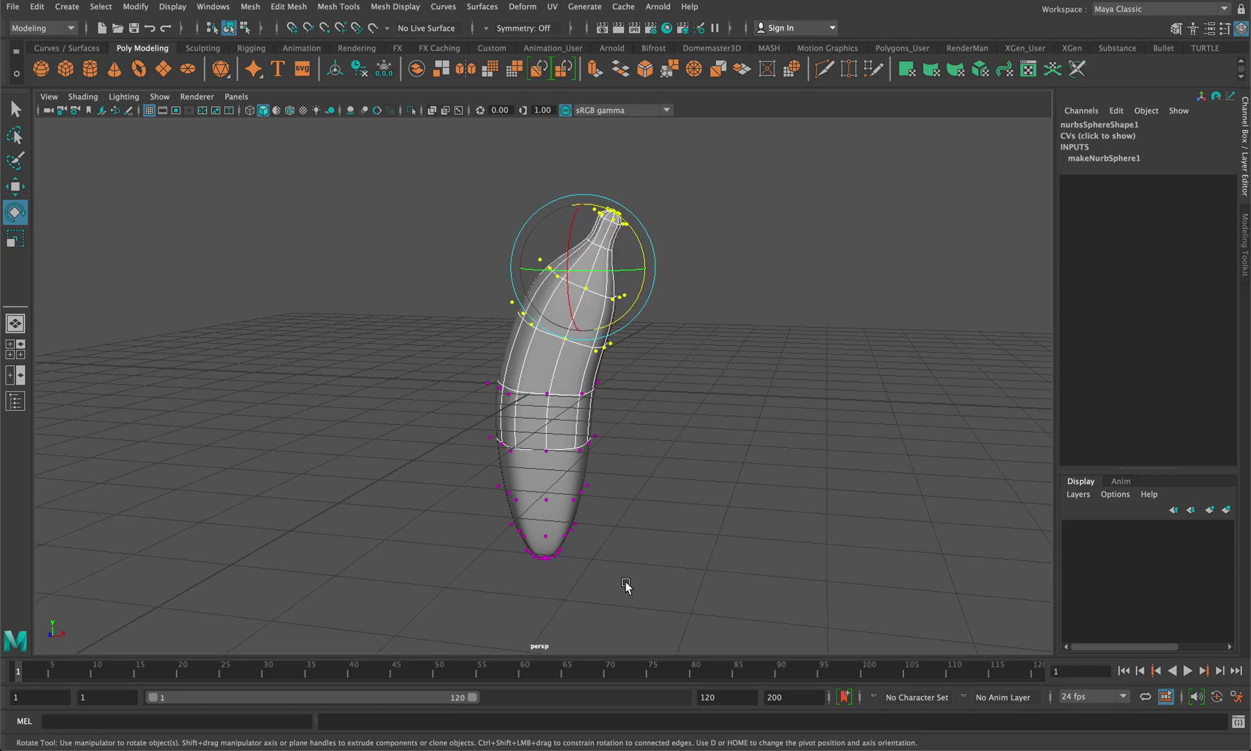
- Rotate the lower rows of control vertices to curve the bottom end, and move the whole banana along X to about -6.944
drag(674, 598, 433, 419)
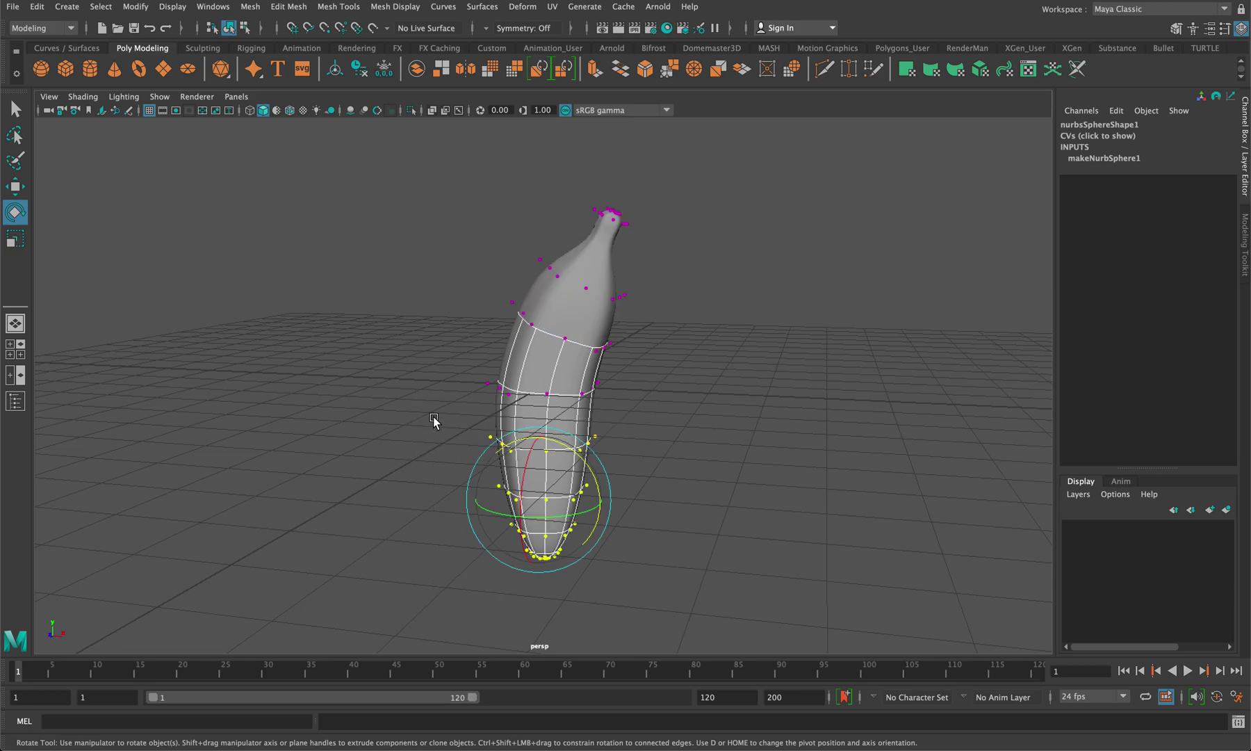
drag(592, 472, 612, 496)
key(w)
right_drag(560, 353, 591, 329)
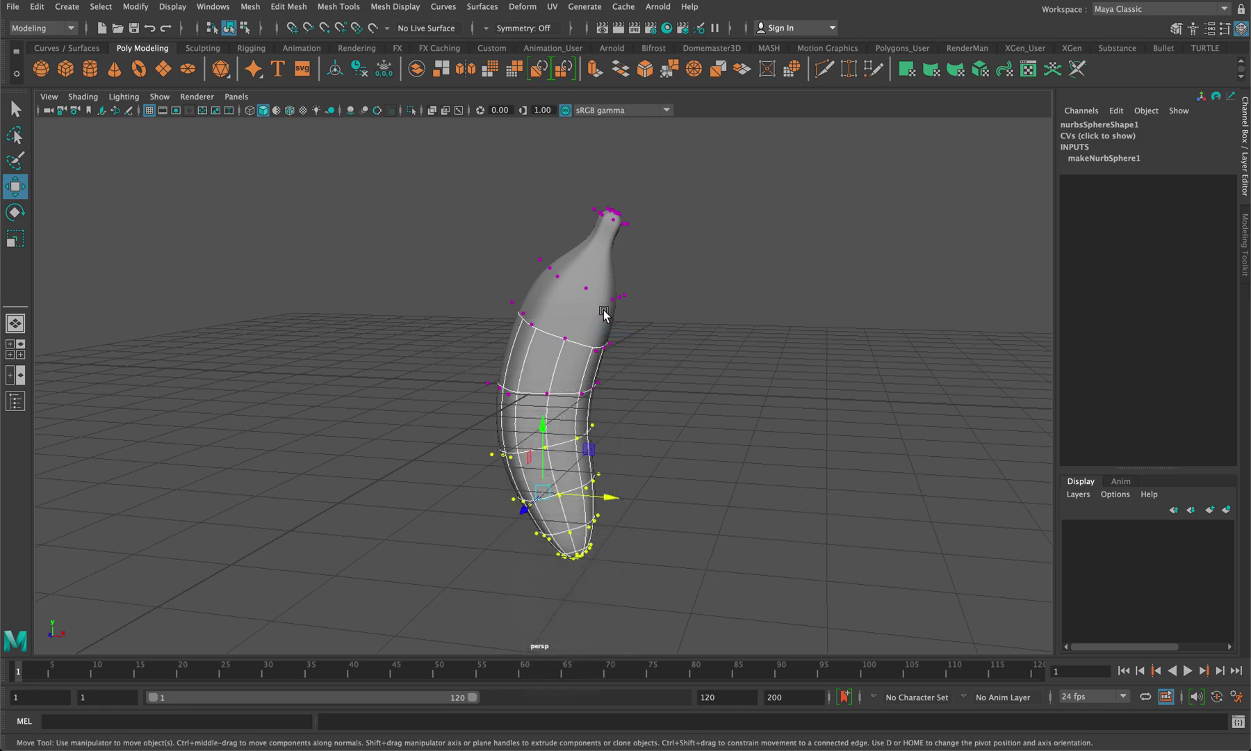
drag(623, 388, 269, 339)
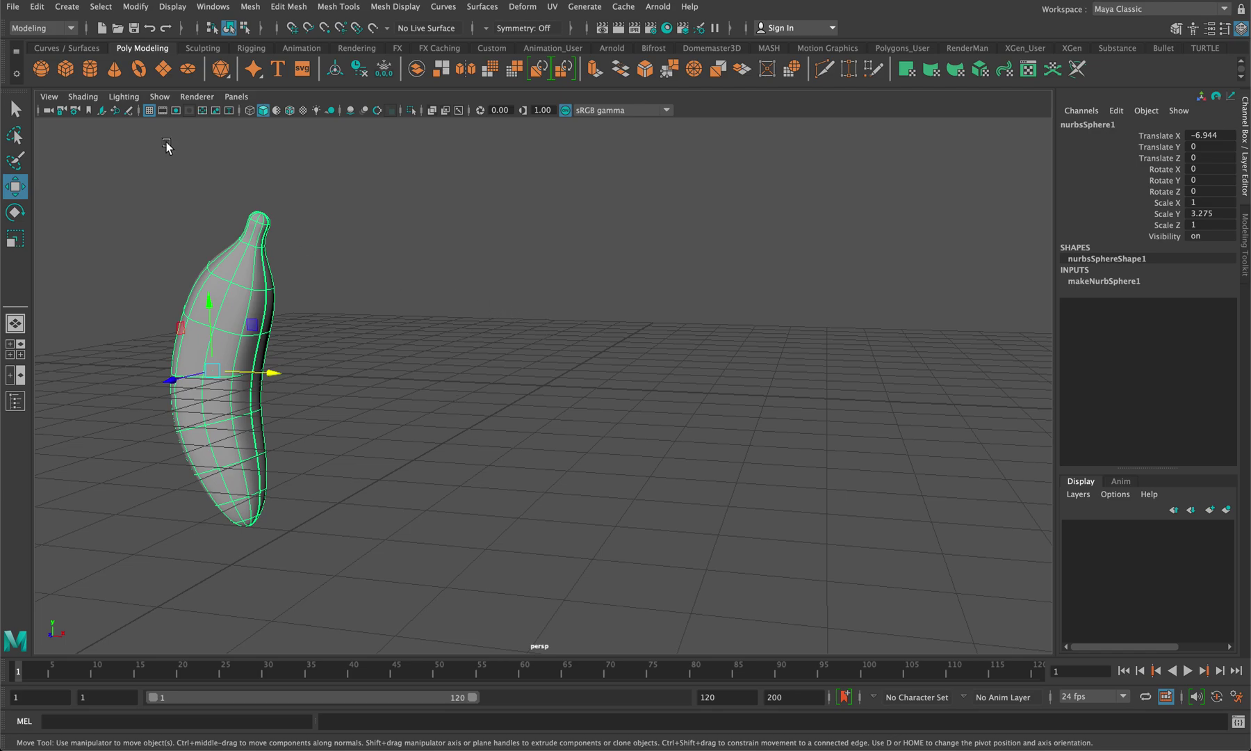
- Create a second NURBS sphere at the origin beside the banana
click(67, 7)
mouse_move(95, 44)
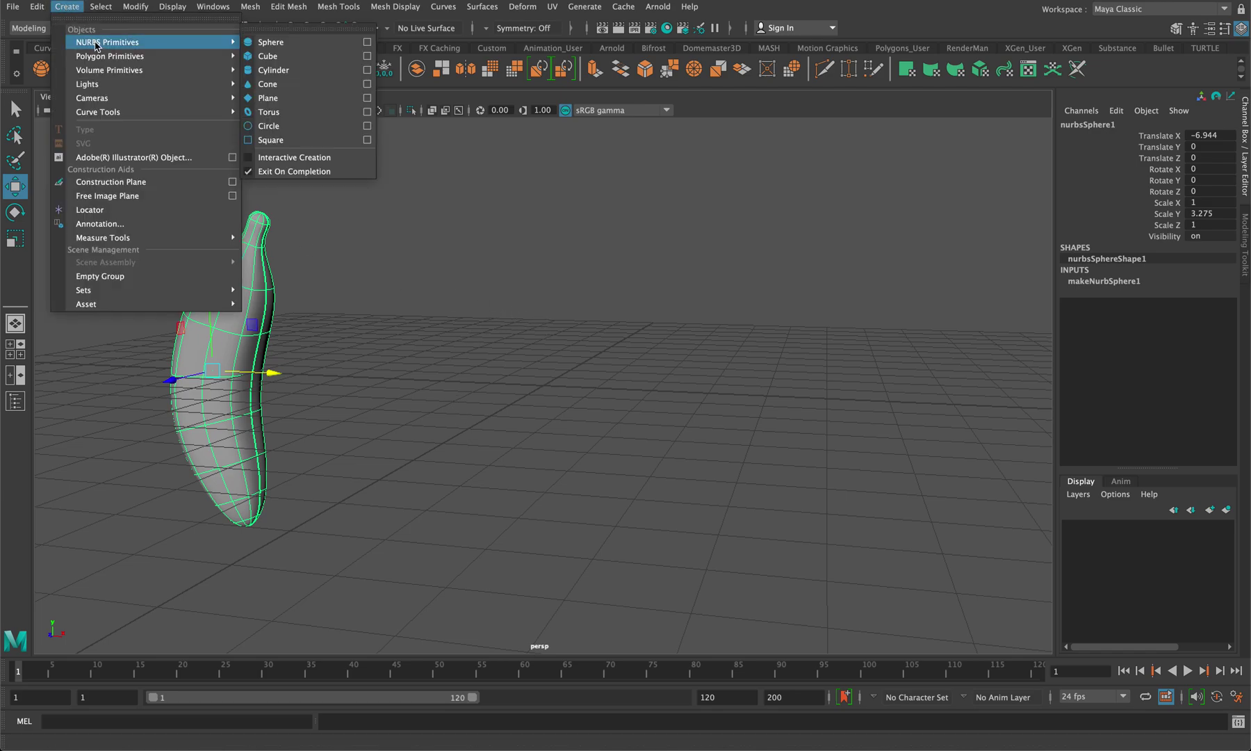
click(280, 44)
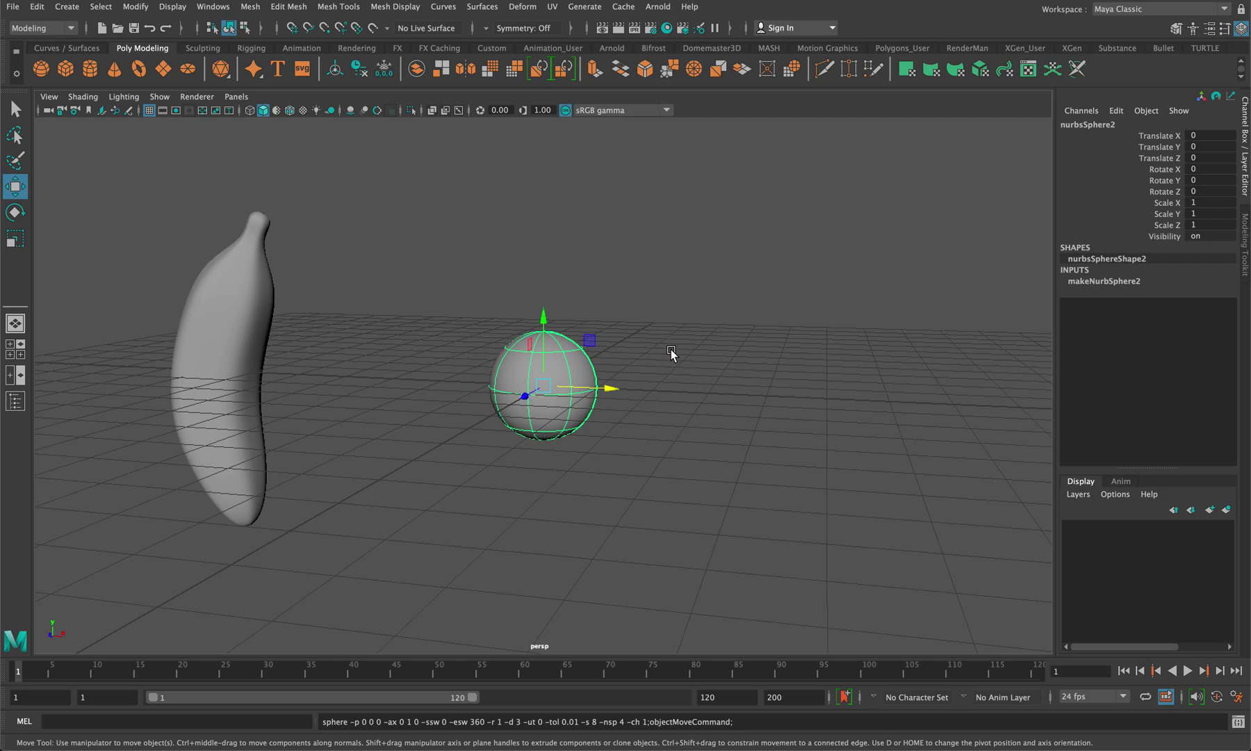
- Set the new sphere's sections to 10 and spans to 8, and stretch it along Y to a scale of 1.638
click(1128, 283)
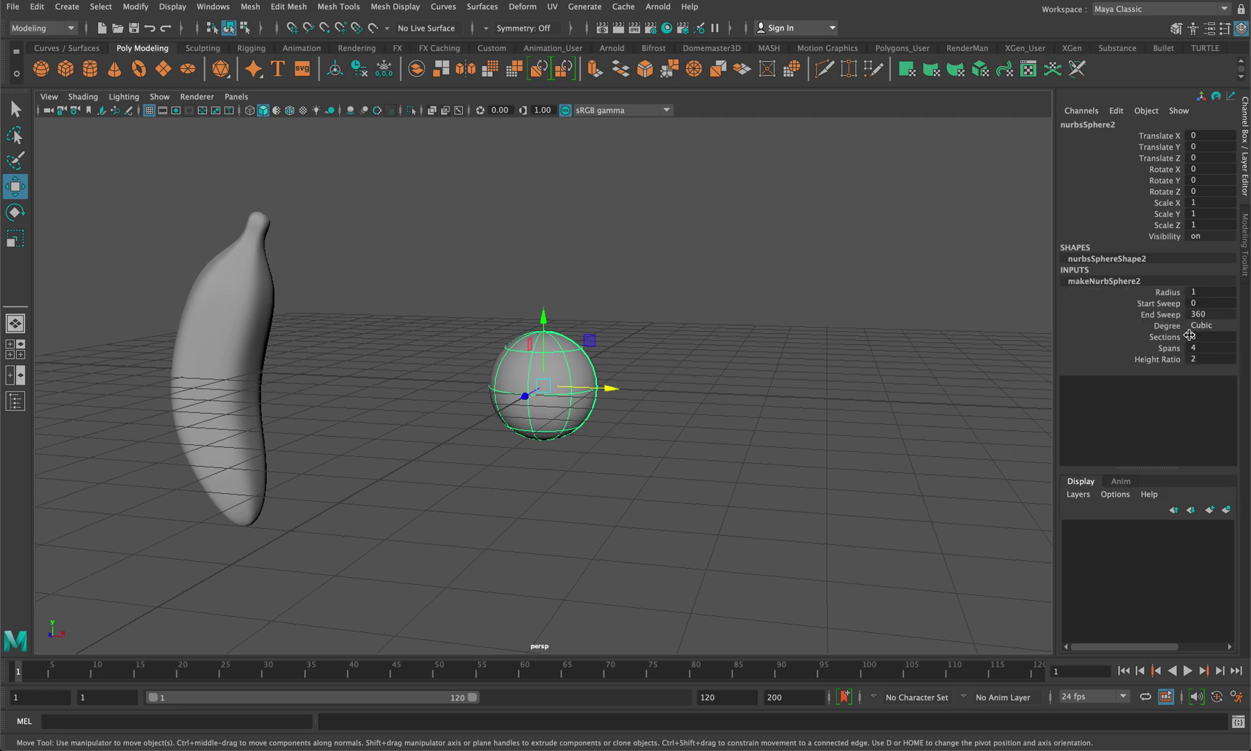
double_click(1211, 339)
double_click(1209, 348)
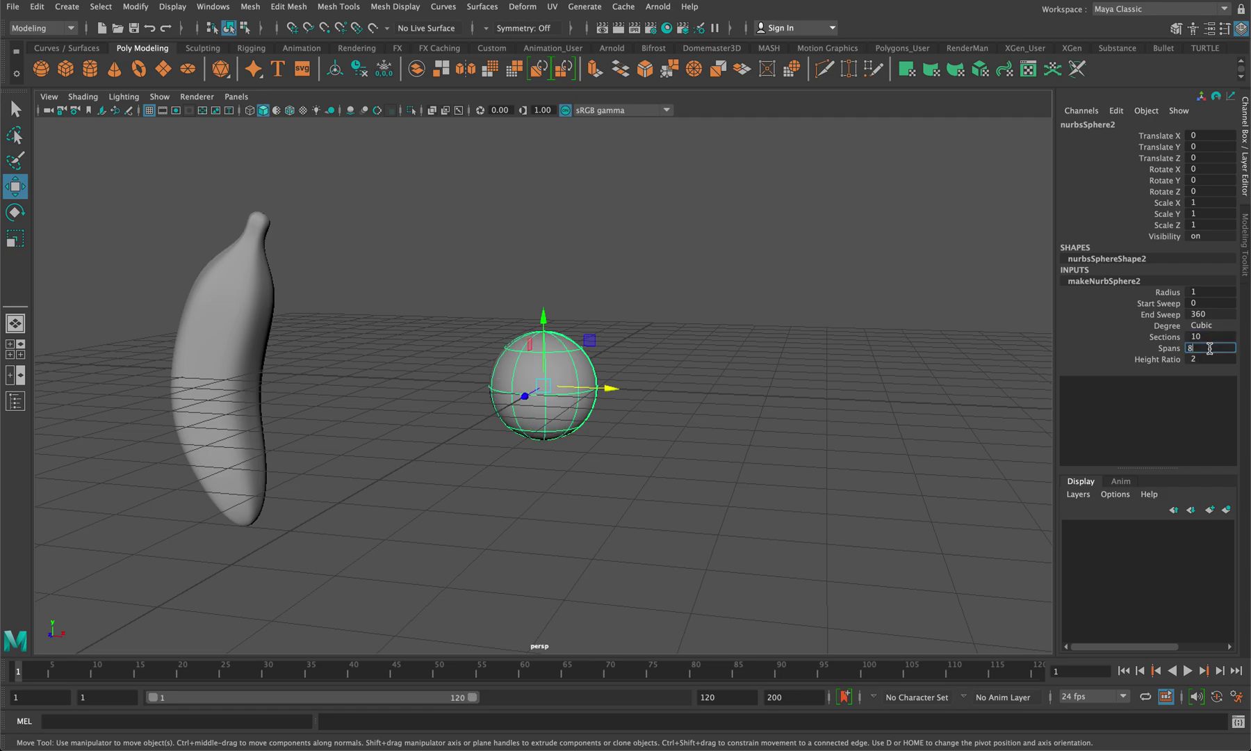
text(8)
key(Return)
key(r)
drag(555, 336, 544, 284)
- Select every other lengthwise hull of the stretched sphere from the top view, and scale them inward in the perspective view to form grooves
key(space)
key(space)
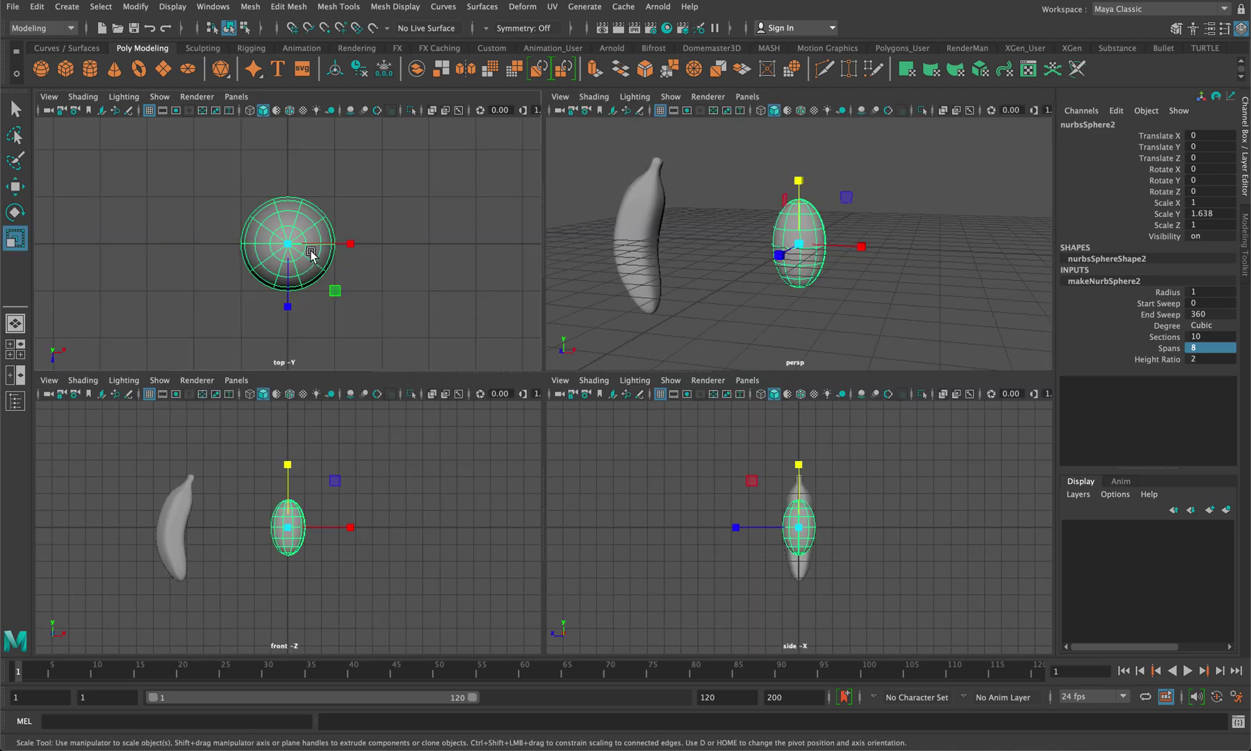
right_drag(544, 304, 590, 302)
click(559, 334)
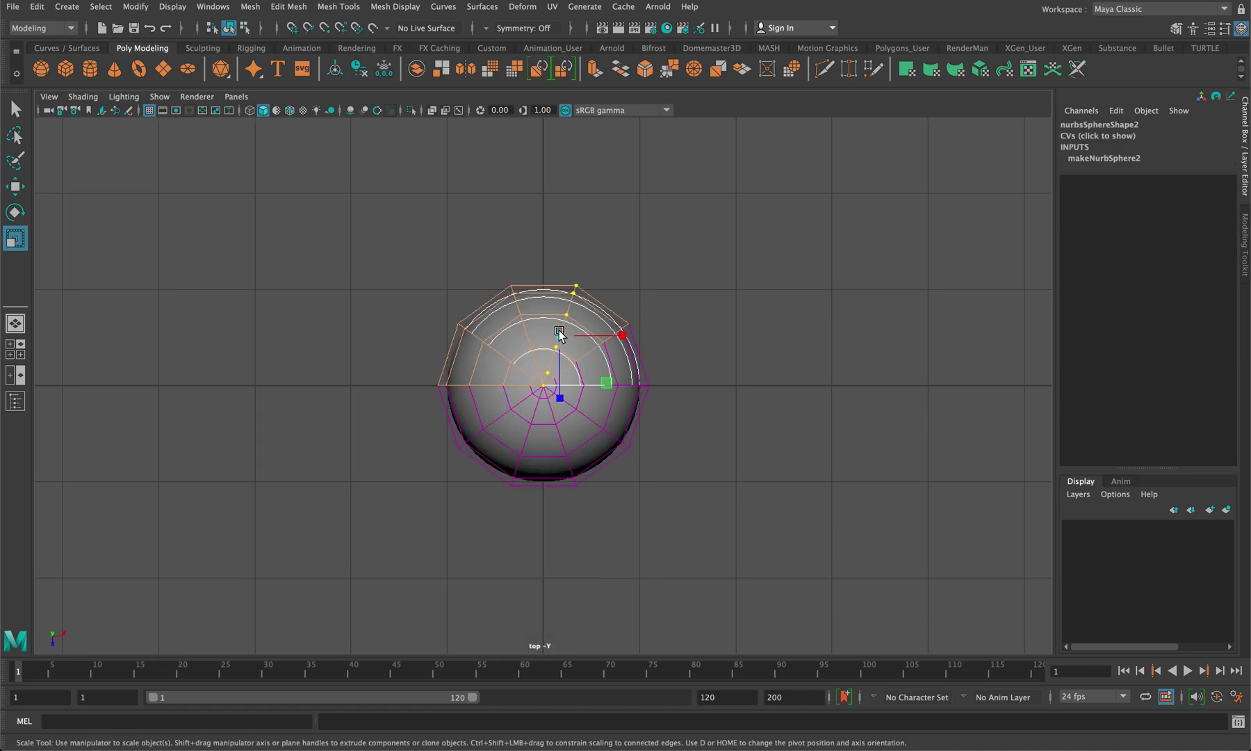
click(558, 432)
click(503, 415)
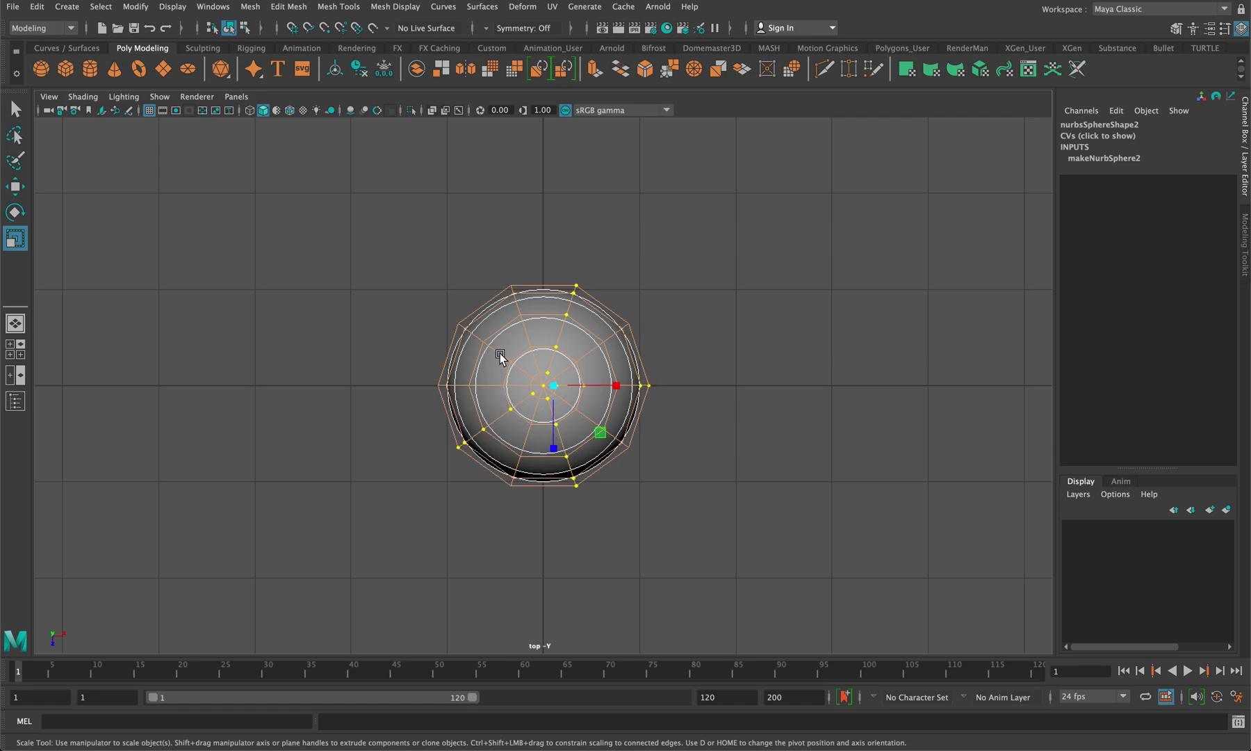
key(space)
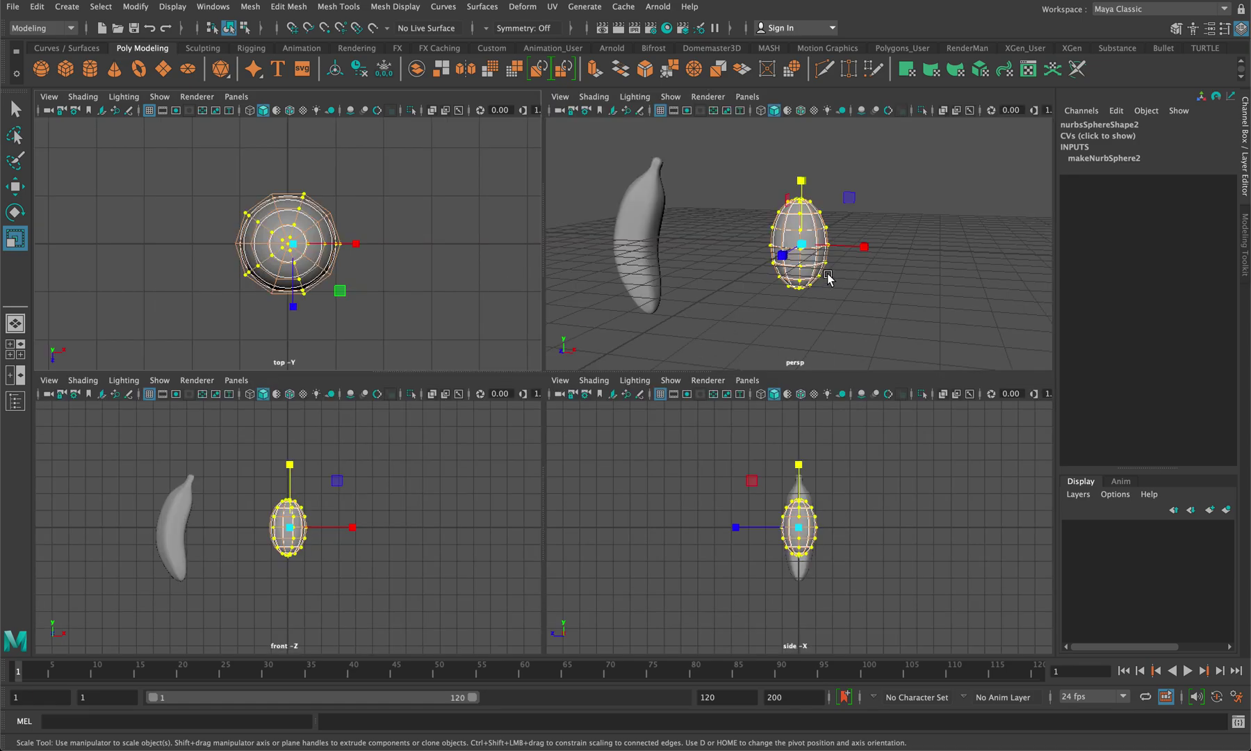
scroll(828, 278, up, 3)
key(space)
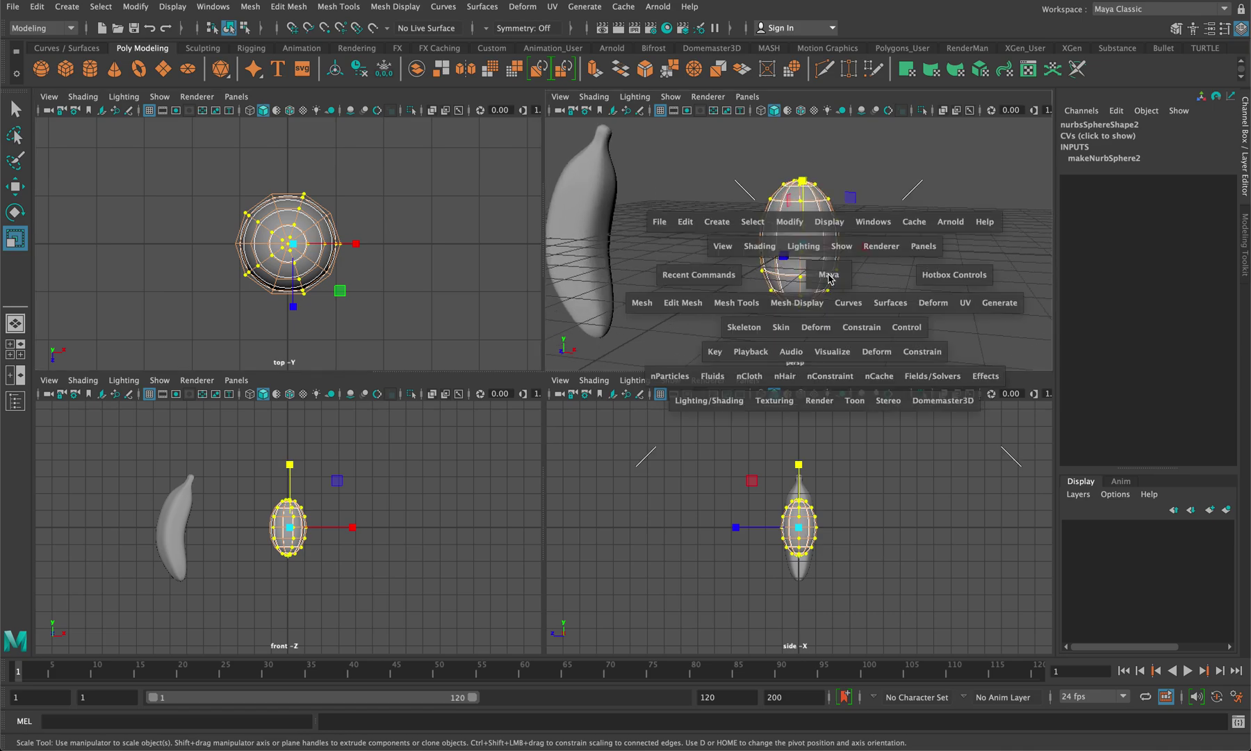
alt+drag(637, 416, 651, 447)
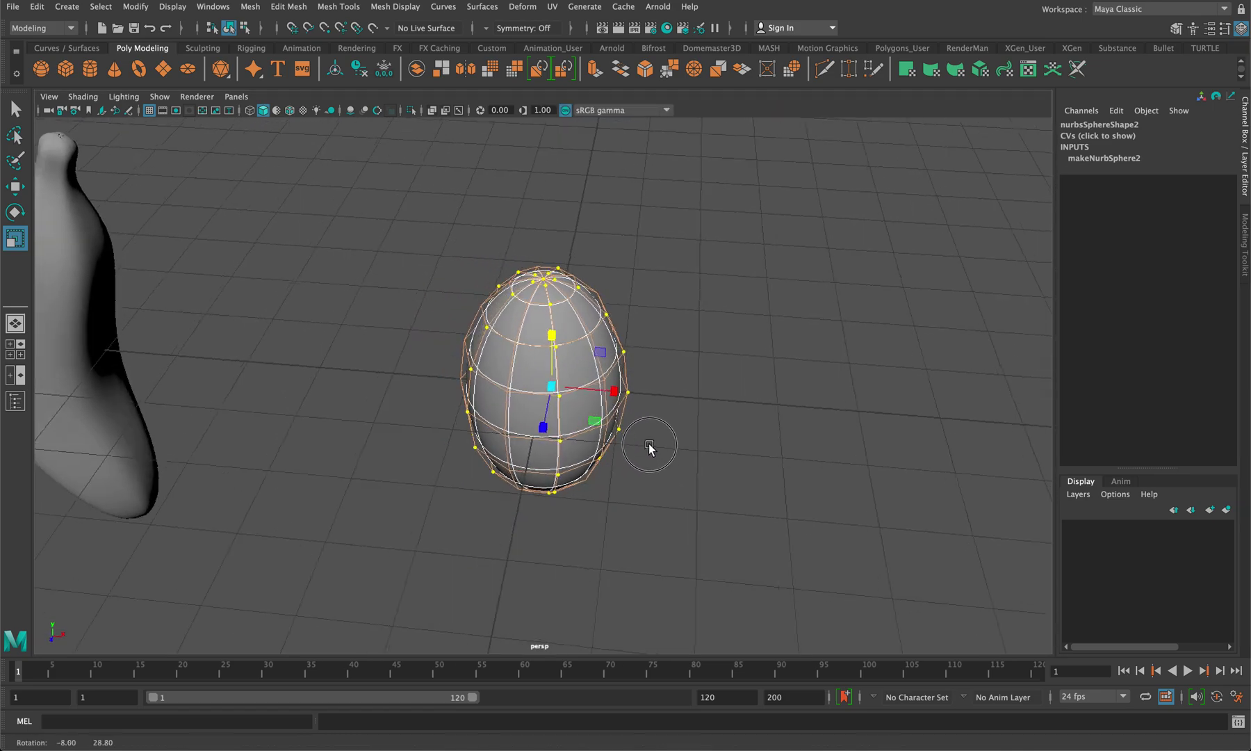
drag(553, 387, 511, 380)
- Inspect the grooved fruit from other angles, undo back to the alternate-hull selection, and rescale those hulls to adjust the grooves
right_drag(561, 347, 628, 318)
click(639, 320)
click(573, 374)
alt+drag(581, 372, 610, 264)
click(612, 265)
click(582, 346)
key(F8)
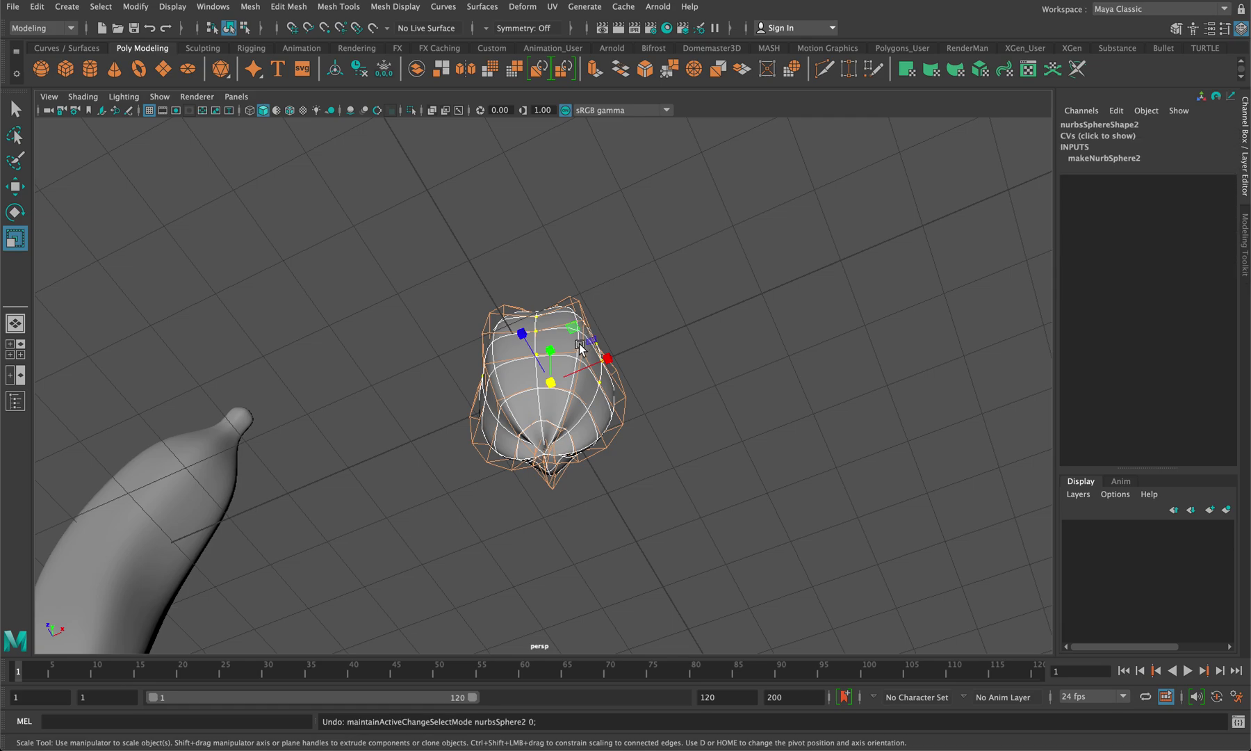
drag(549, 379, 605, 474)
- Return to object mode and move the grooved fruit to about -3.516 on X and -4.588 on Z
key(q)
click(634, 327)
right_drag(568, 398, 629, 375)
key(w)
drag(615, 399, 358, 358)
drag(269, 385, 386, 198)
- Create a third NURBS sphere at the origin and set its spans to 8
click(69, 7)
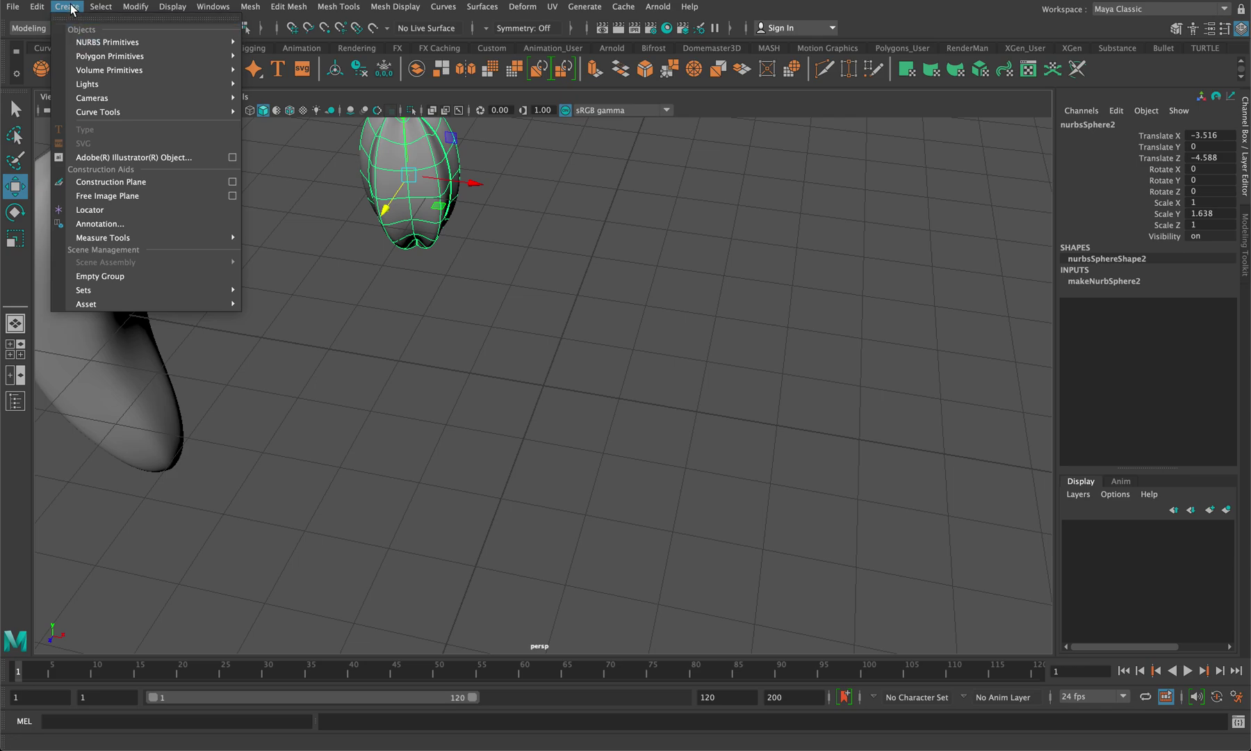
mouse_move(127, 46)
click(271, 43)
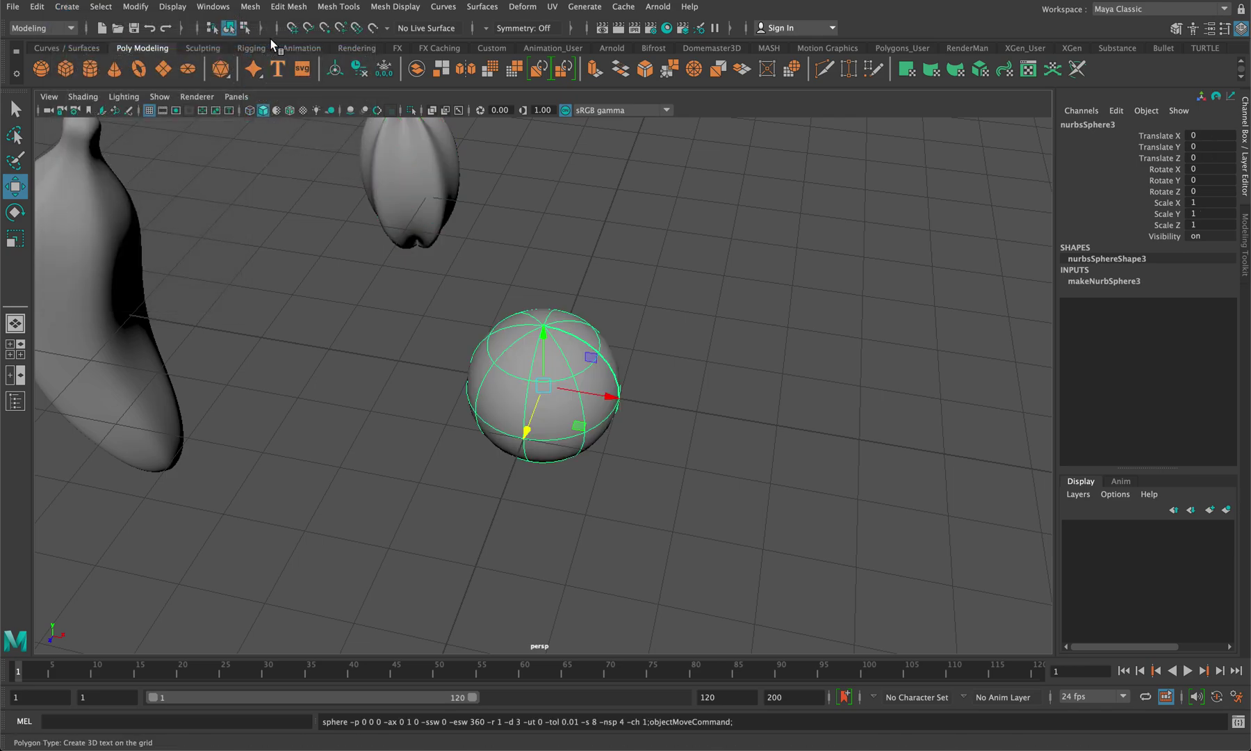
alt+drag(657, 307, 884, 262)
click(1109, 283)
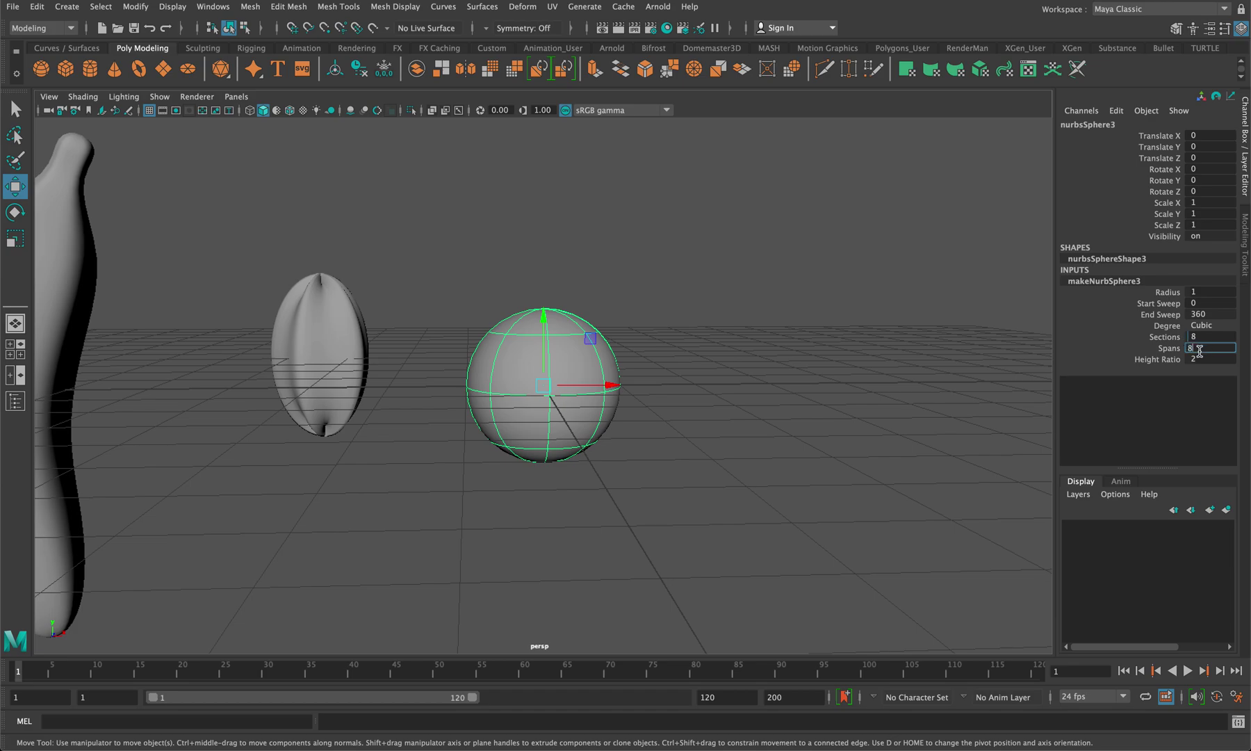
key(Return)
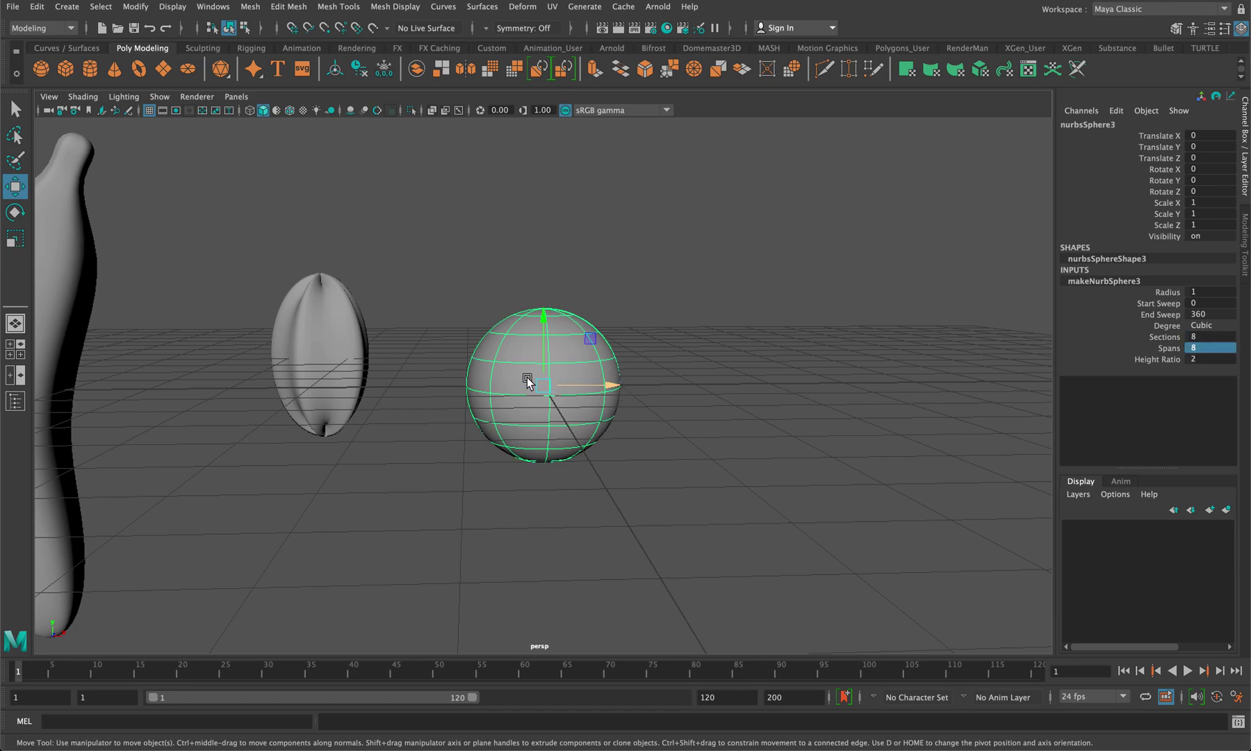
- Select the upper rows of control vertices on the new sphere and raise them along Y to elongate it
right_drag(543, 343, 497, 339)
alt+drag(615, 330, 611, 325)
drag(648, 366, 425, 262)
drag(549, 267, 553, 228)
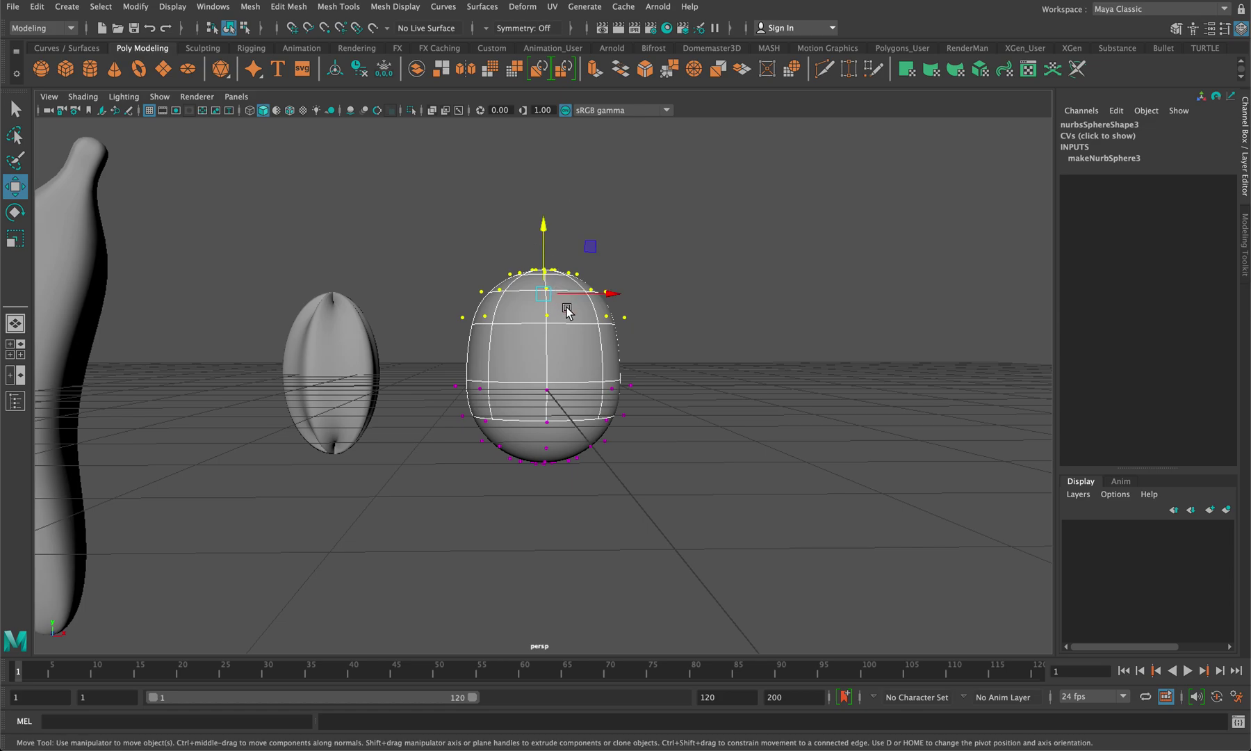
- Scale the horizontal hull at the base of the raised top inward to form a pear neck, and lower it slightly along Y
right_click(567, 310)
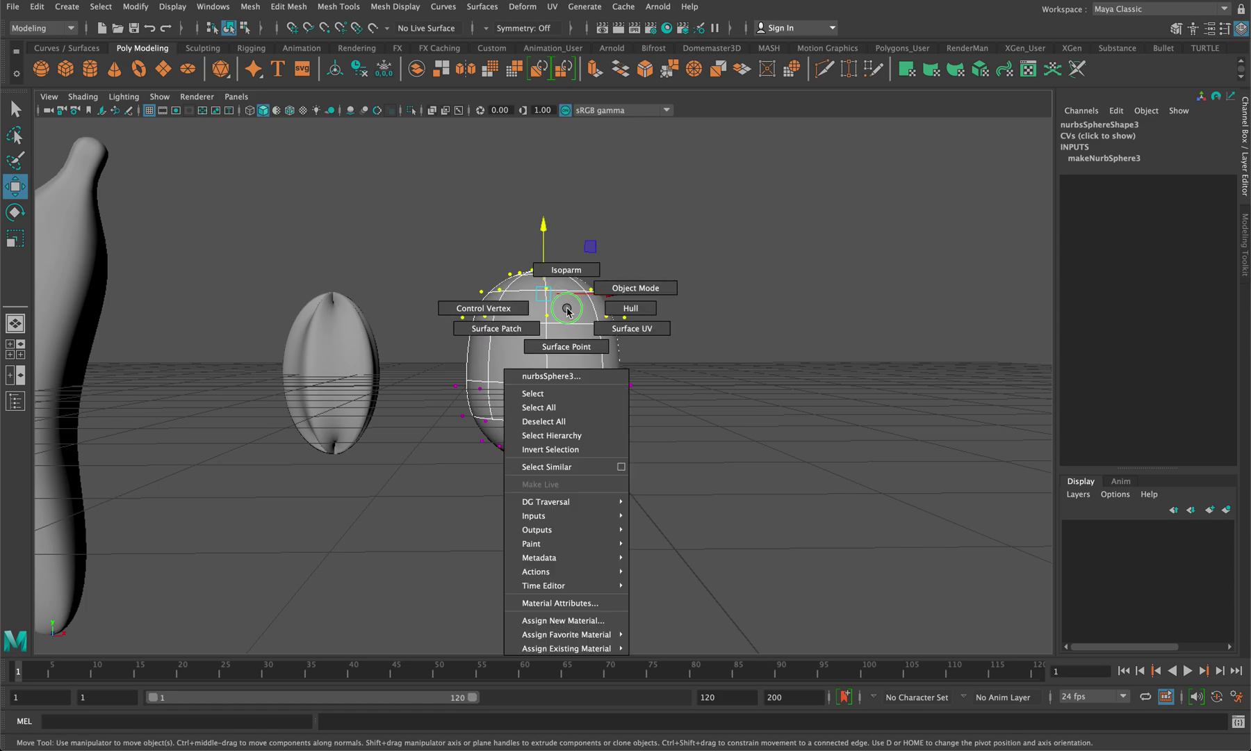
click(596, 316)
click(579, 319)
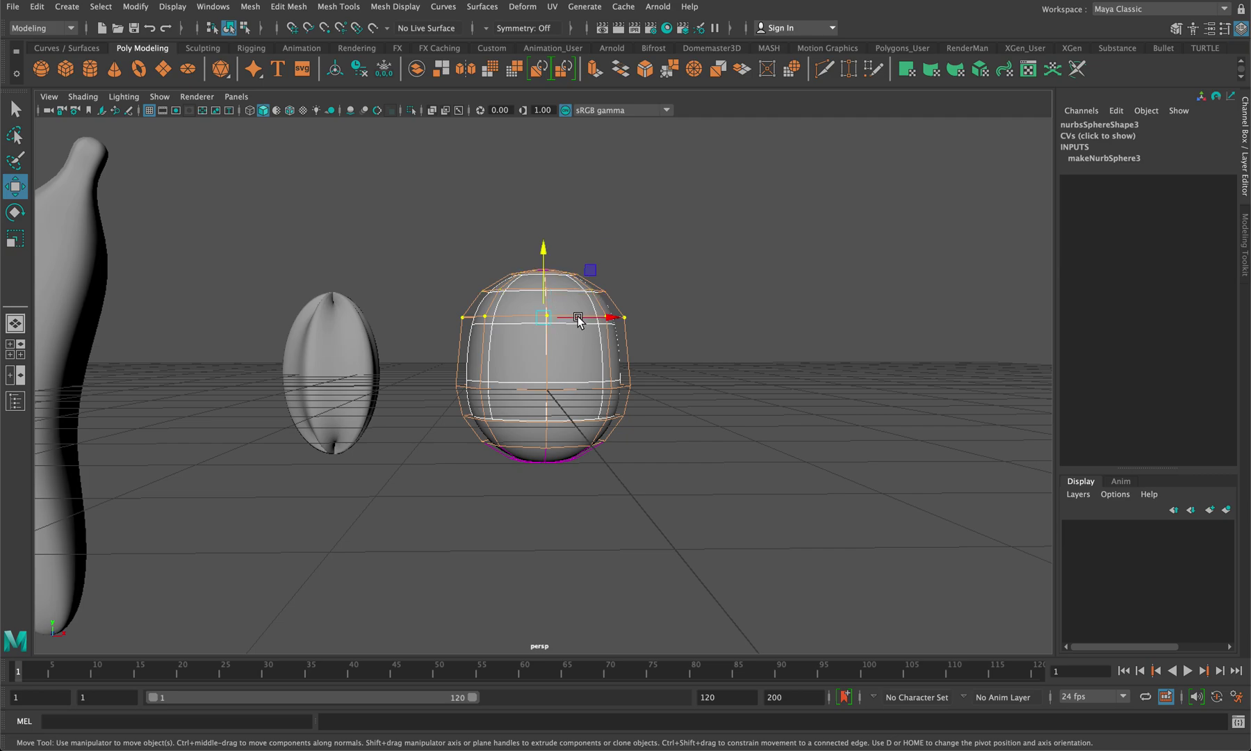
key(r)
drag(546, 322, 478, 309)
key(w)
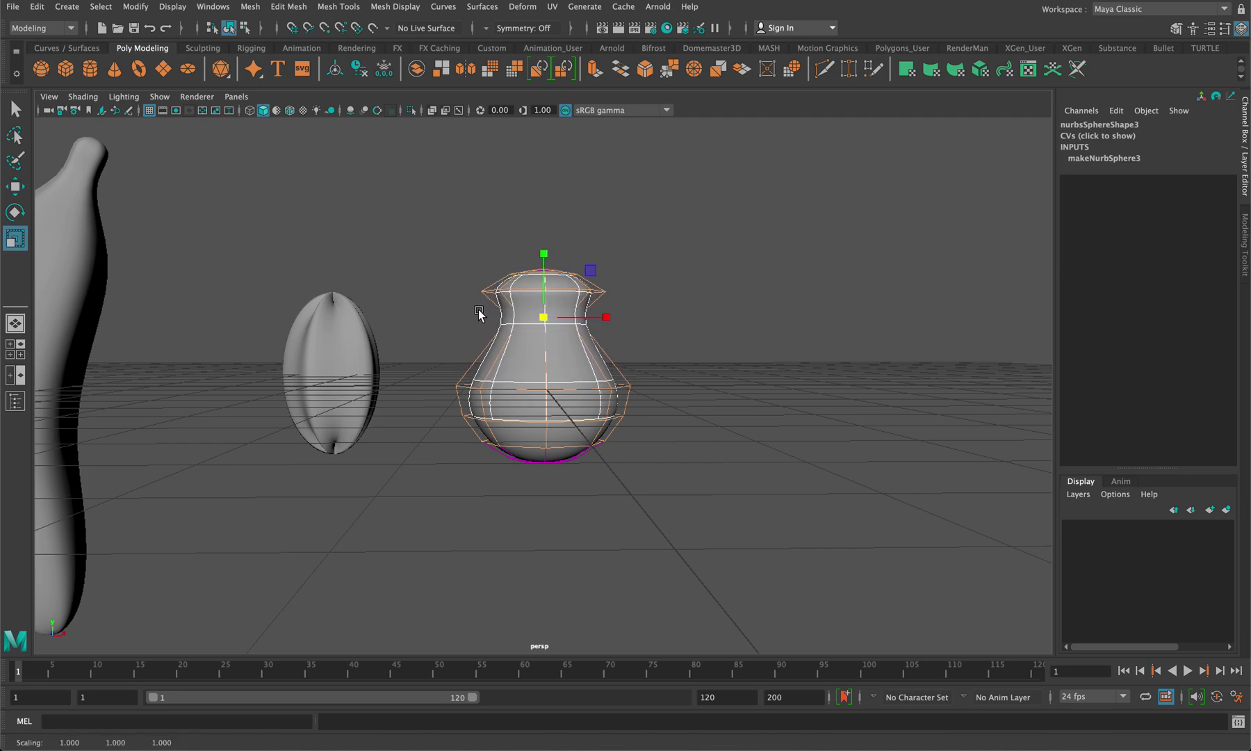
drag(543, 249, 546, 271)
- Scale the hull near the pear's top inward to slim the neck, and slightly narrow the horizontal hulls around the belly
click(566, 290)
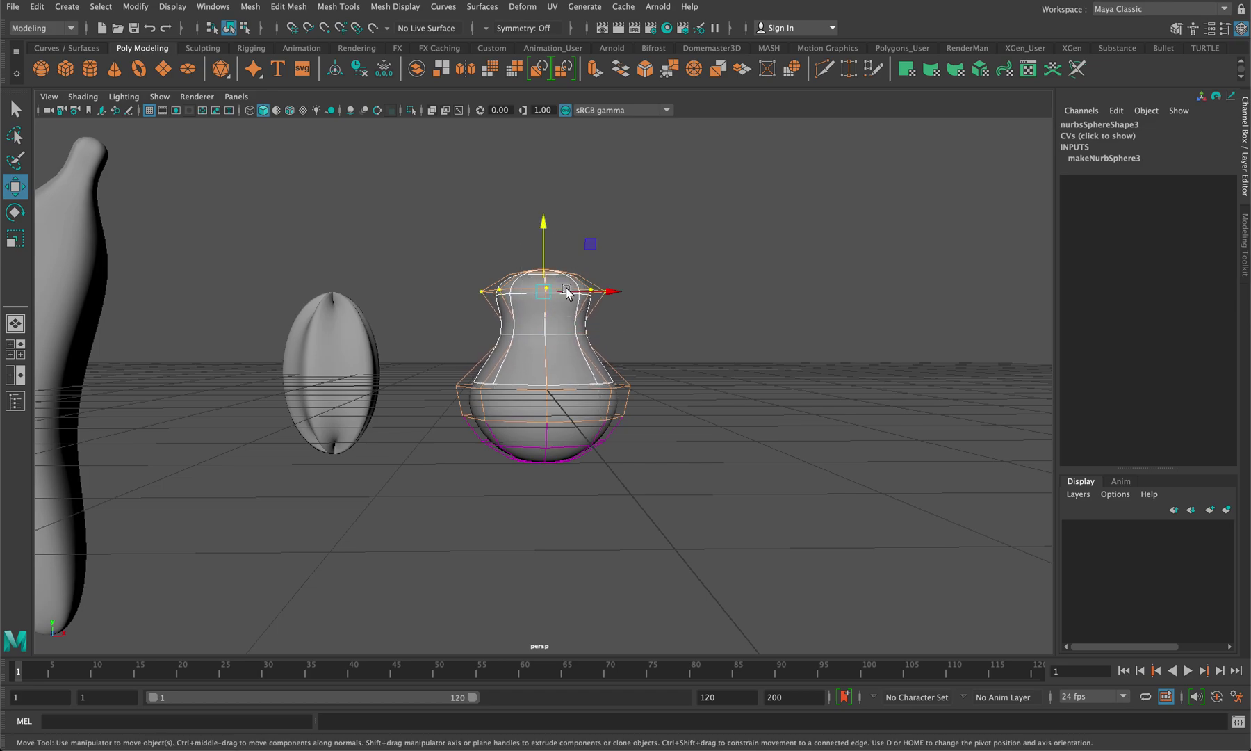
key(r)
drag(546, 292, 508, 306)
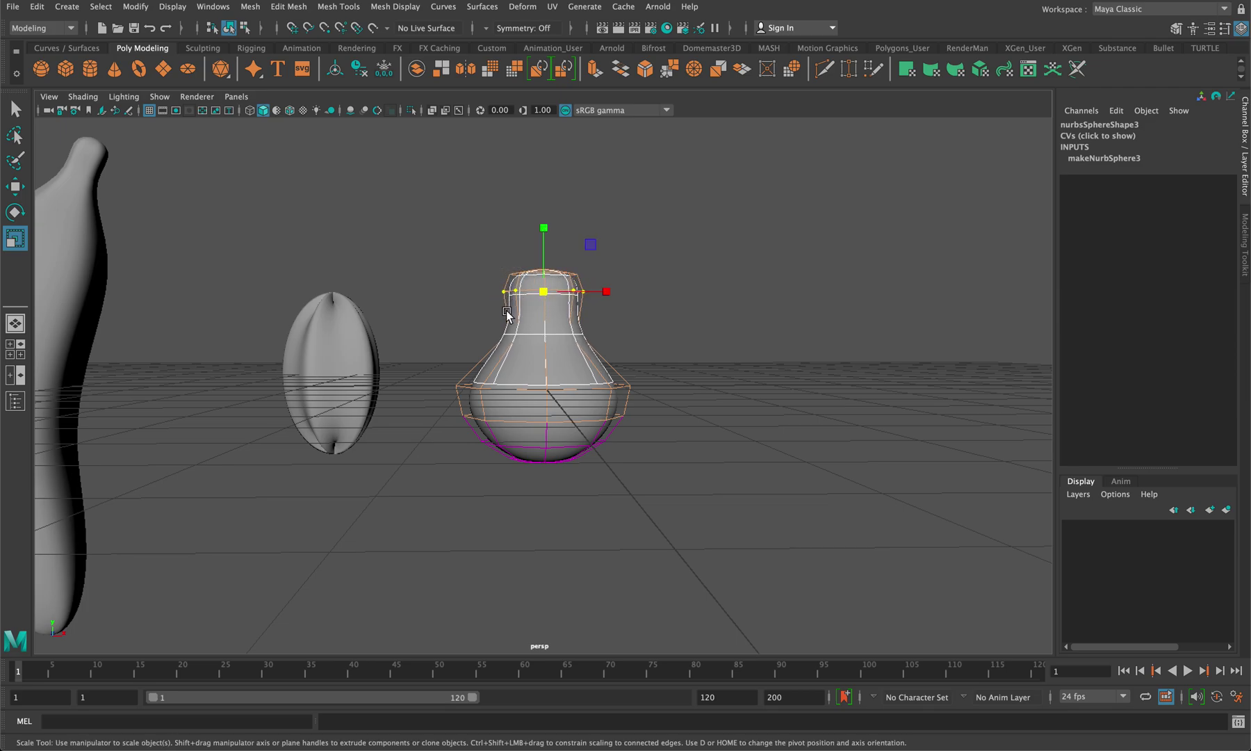
click(518, 390)
drag(534, 391, 534, 419)
click(522, 421)
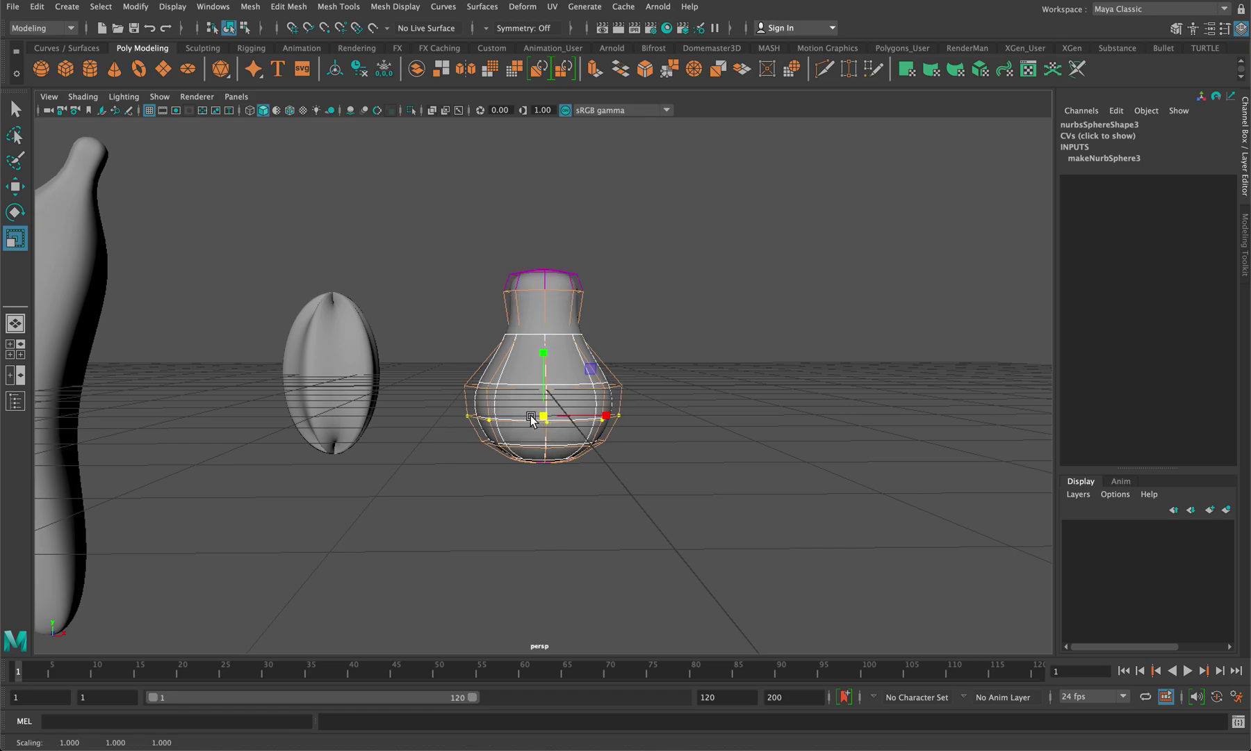
click(543, 291)
drag(543, 291, 540, 290)
- Select the hull at the pear's top pole and lower it along Y to sink a dimple into the top
click(537, 333)
alt+drag(548, 336, 583, 393)
scroll(580, 370, up, 3)
click(546, 250)
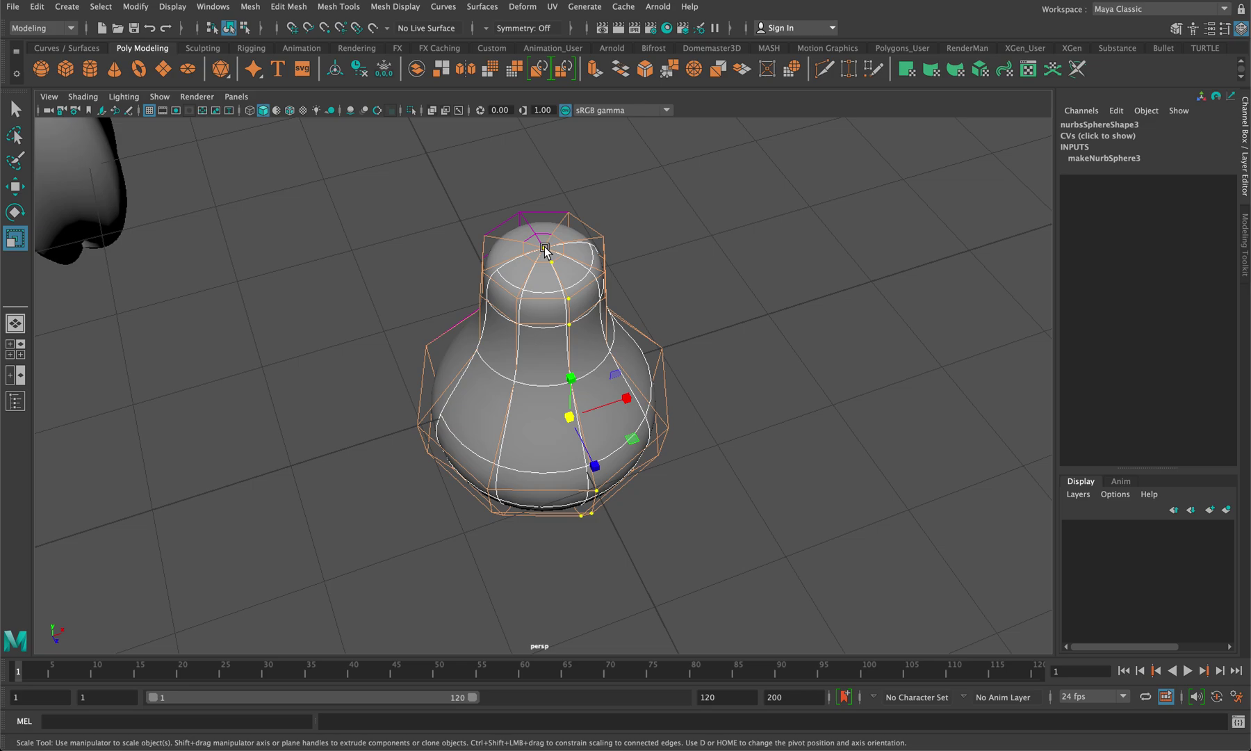
click(542, 248)
click(545, 250)
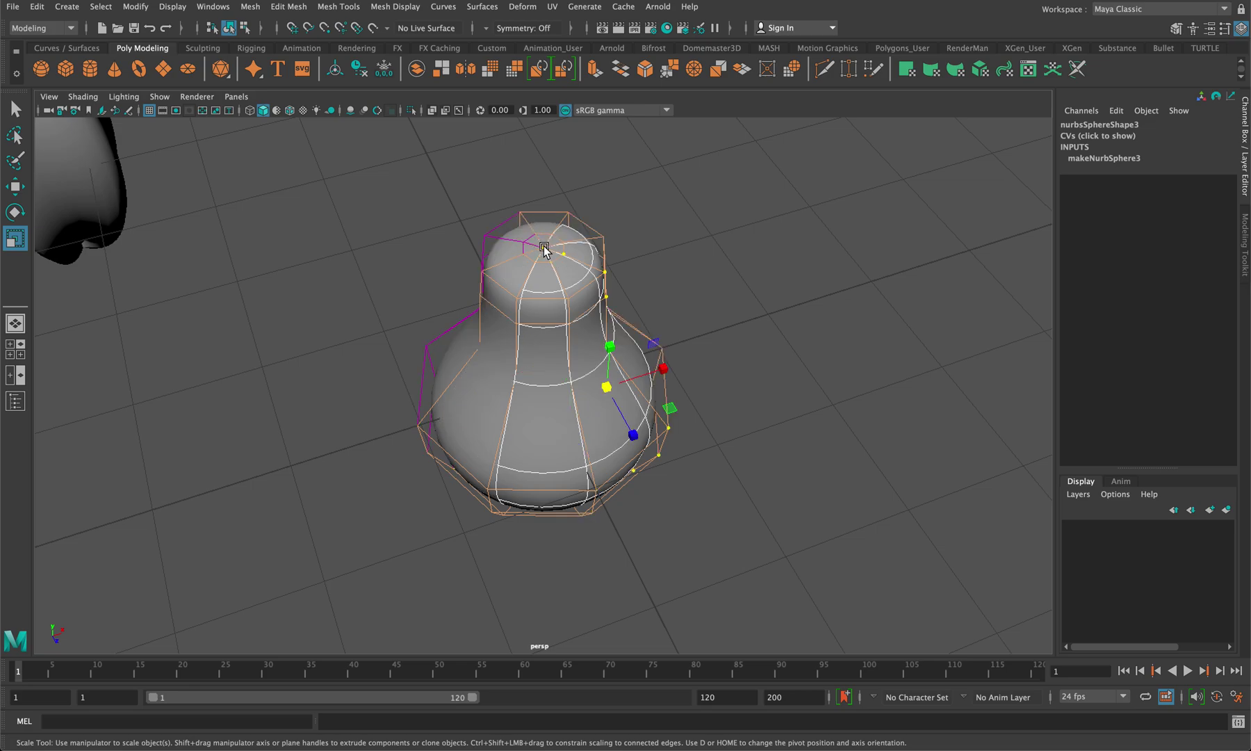
click(544, 247)
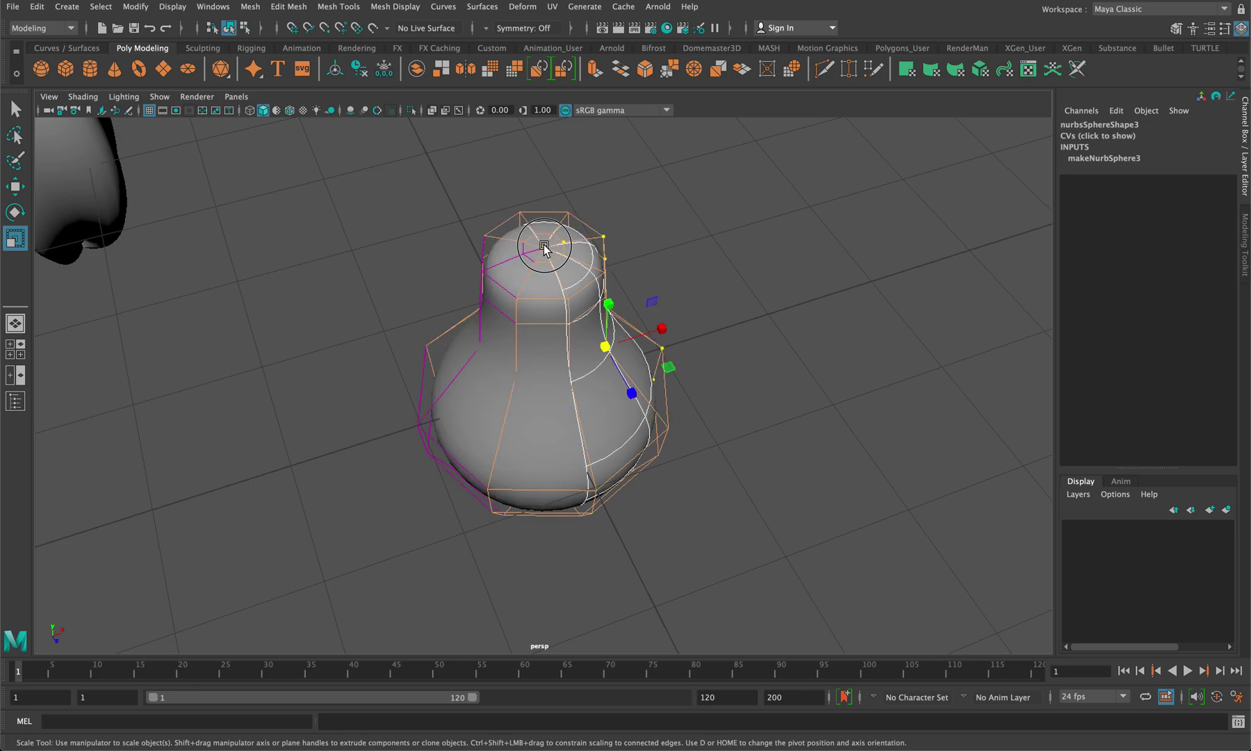
click(544, 247)
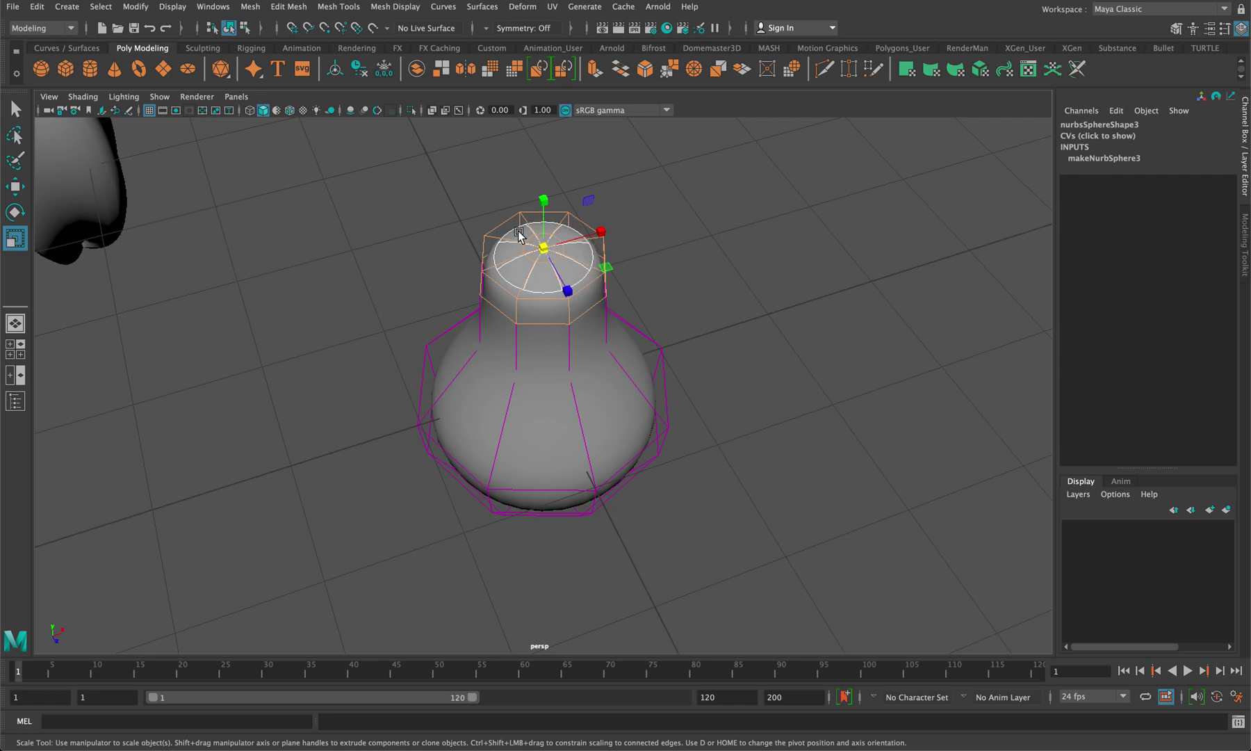
key(w)
drag(543, 212, 572, 259)
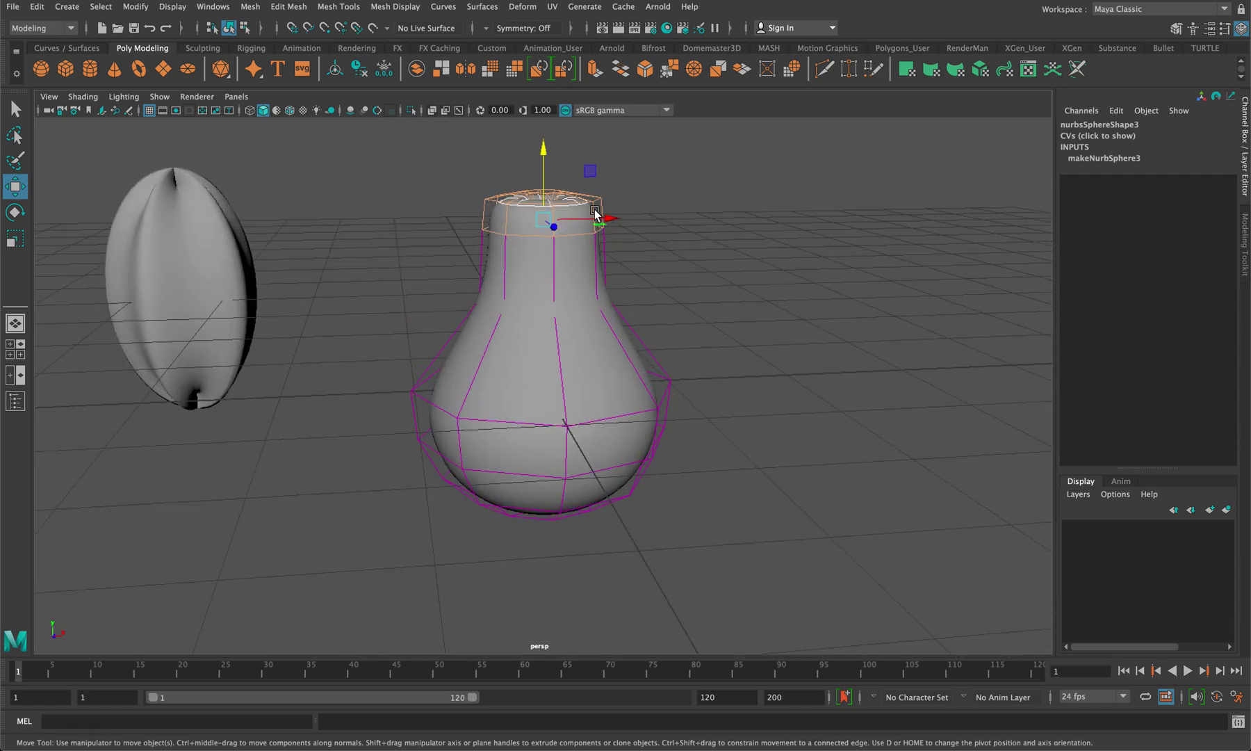
- Scale the hull around the pear's top rim inward, and slightly narrow the hull just below it
key(f)
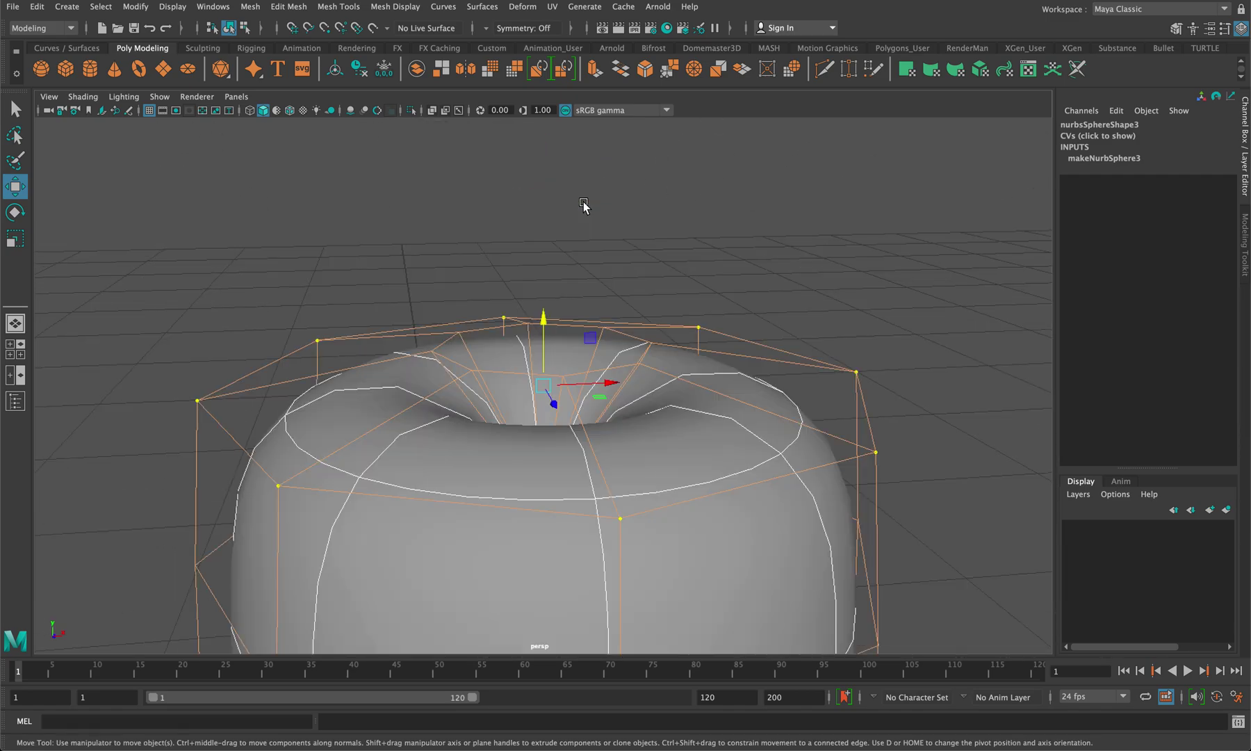
key(r)
drag(544, 381, 524, 383)
scroll(517, 381, down, 5)
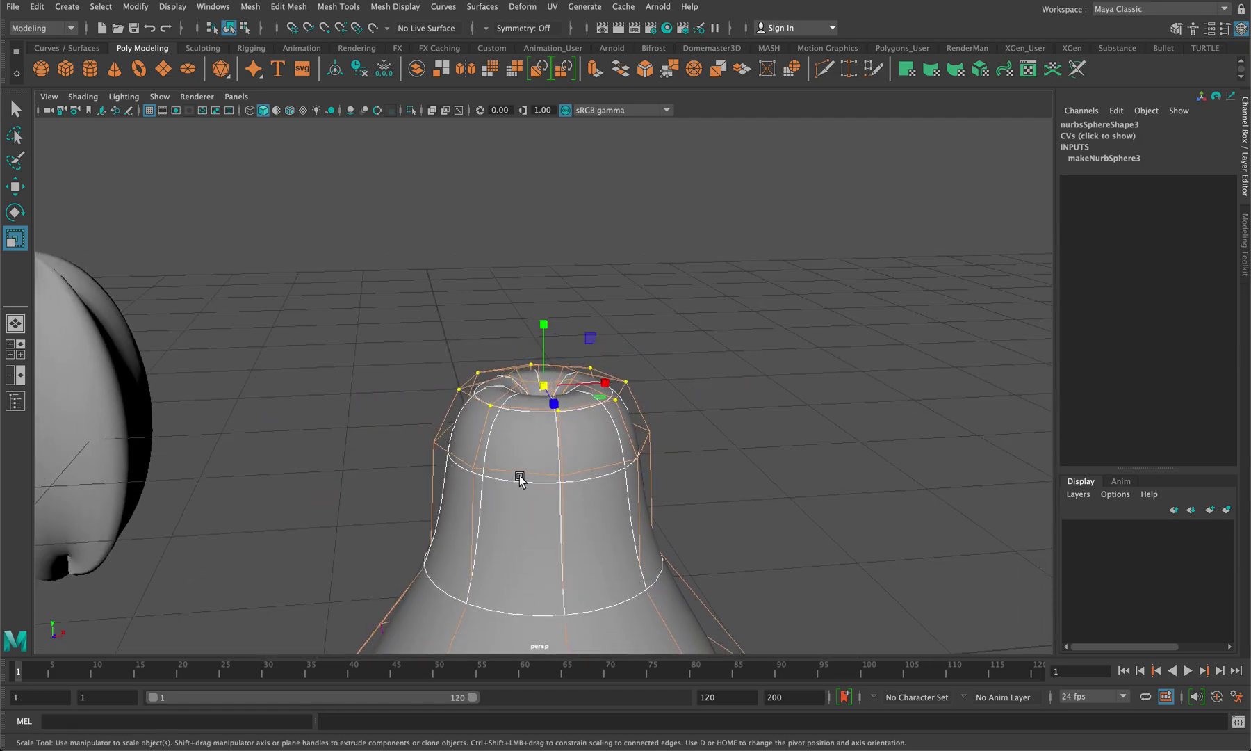
click(520, 475)
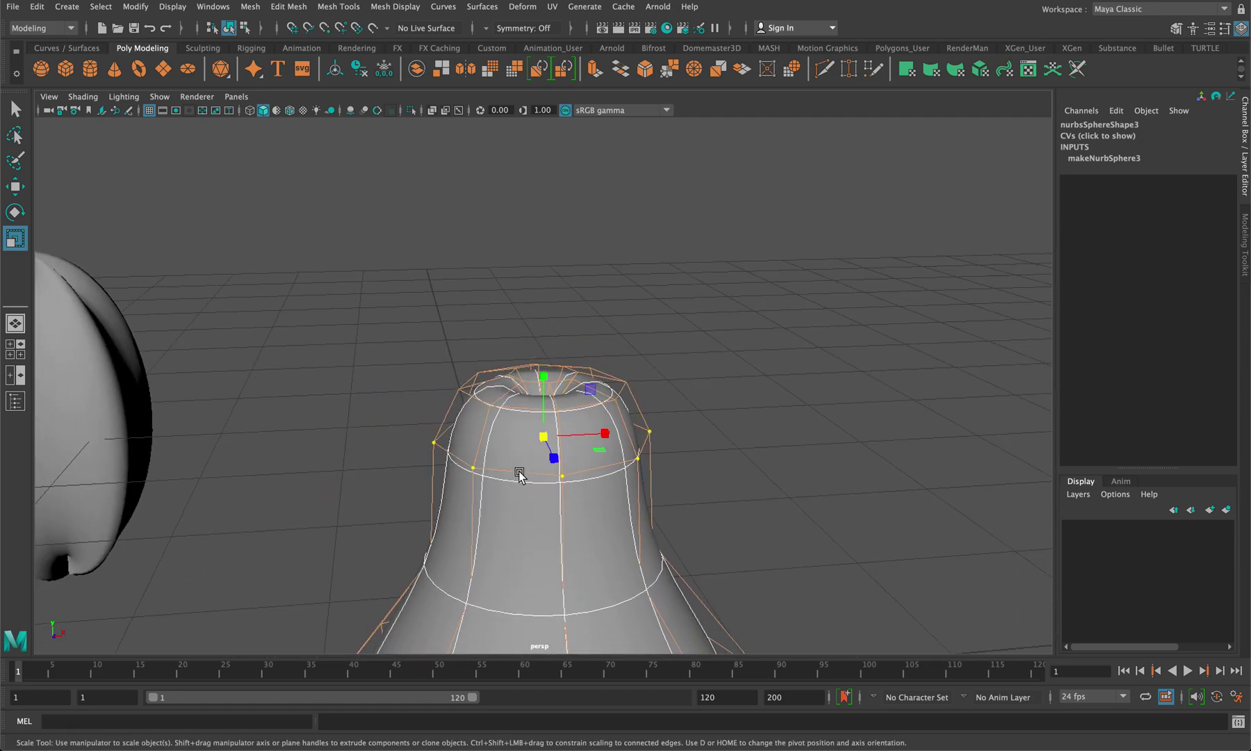
drag(548, 441, 538, 441)
- Return the pear to object mode and move it back along Z to about -5.85
scroll(620, 422, down, 5)
right_drag(591, 417, 681, 361)
click(581, 532)
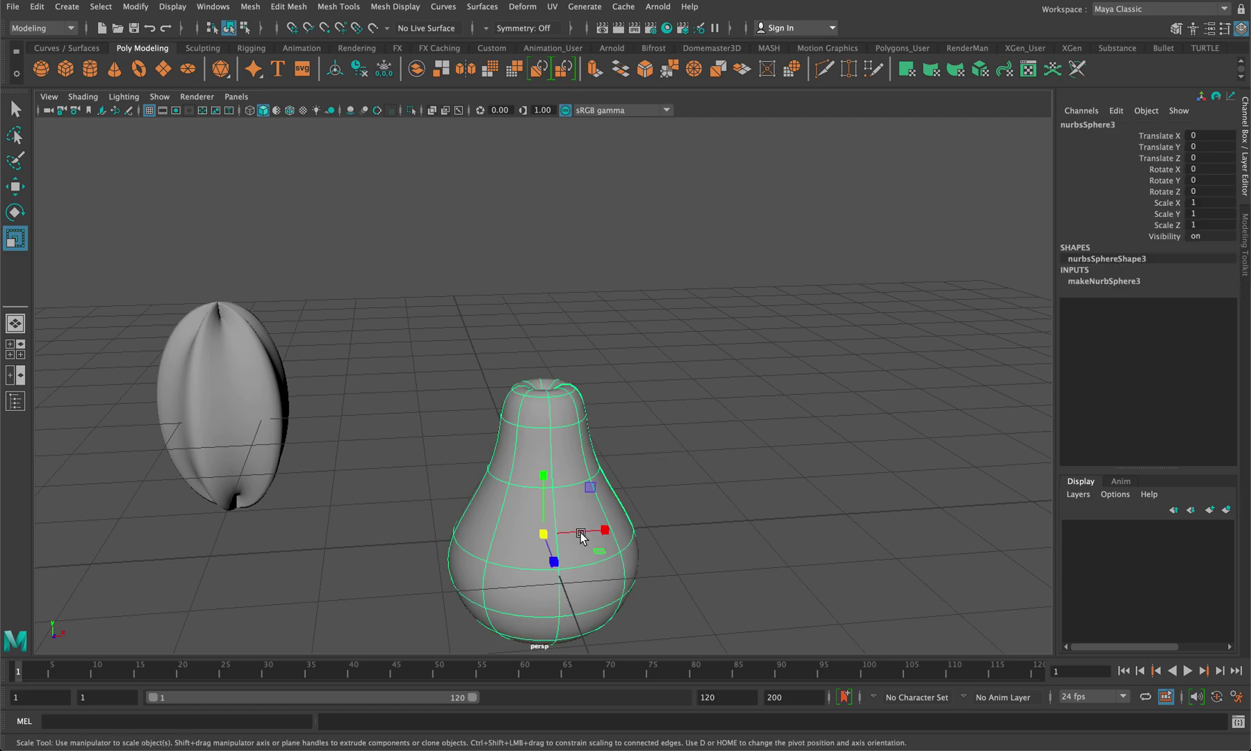
key(w)
drag(554, 562, 496, 378)
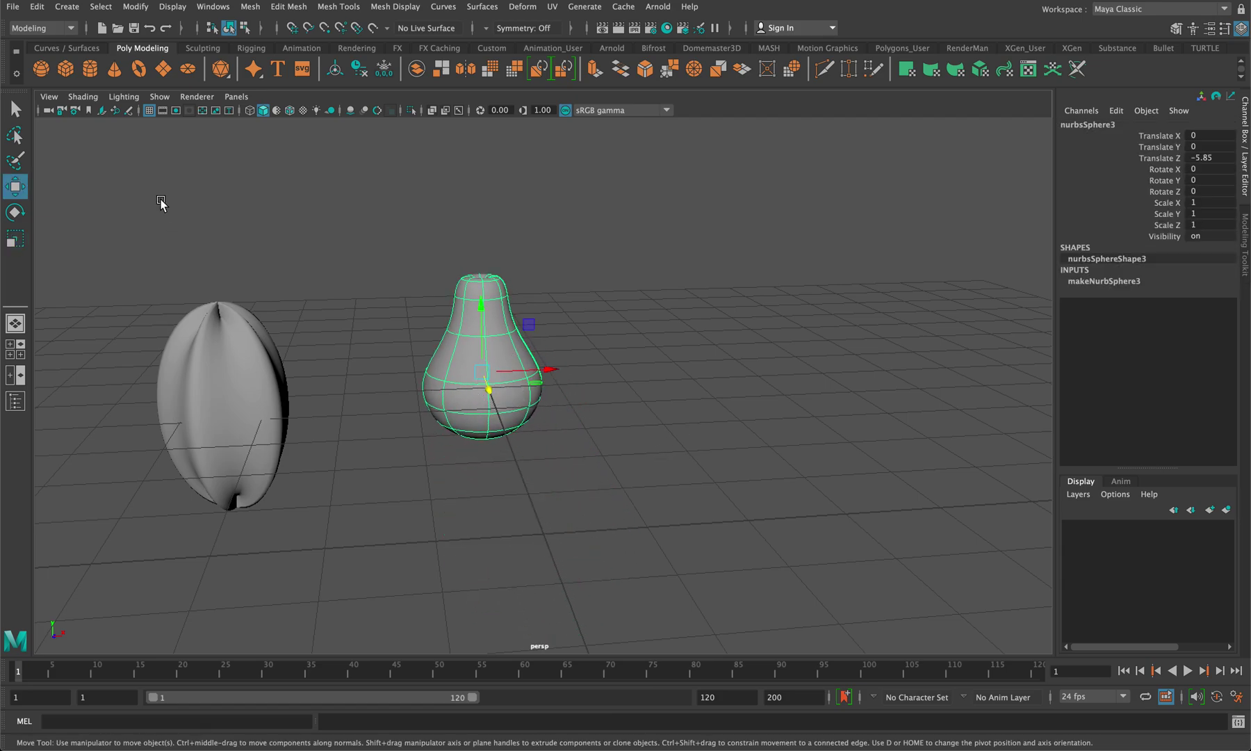
- Create a NURBS cylinder at the origin, show its construction settings, and activate the Scale tool
click(66, 7)
mouse_move(111, 42)
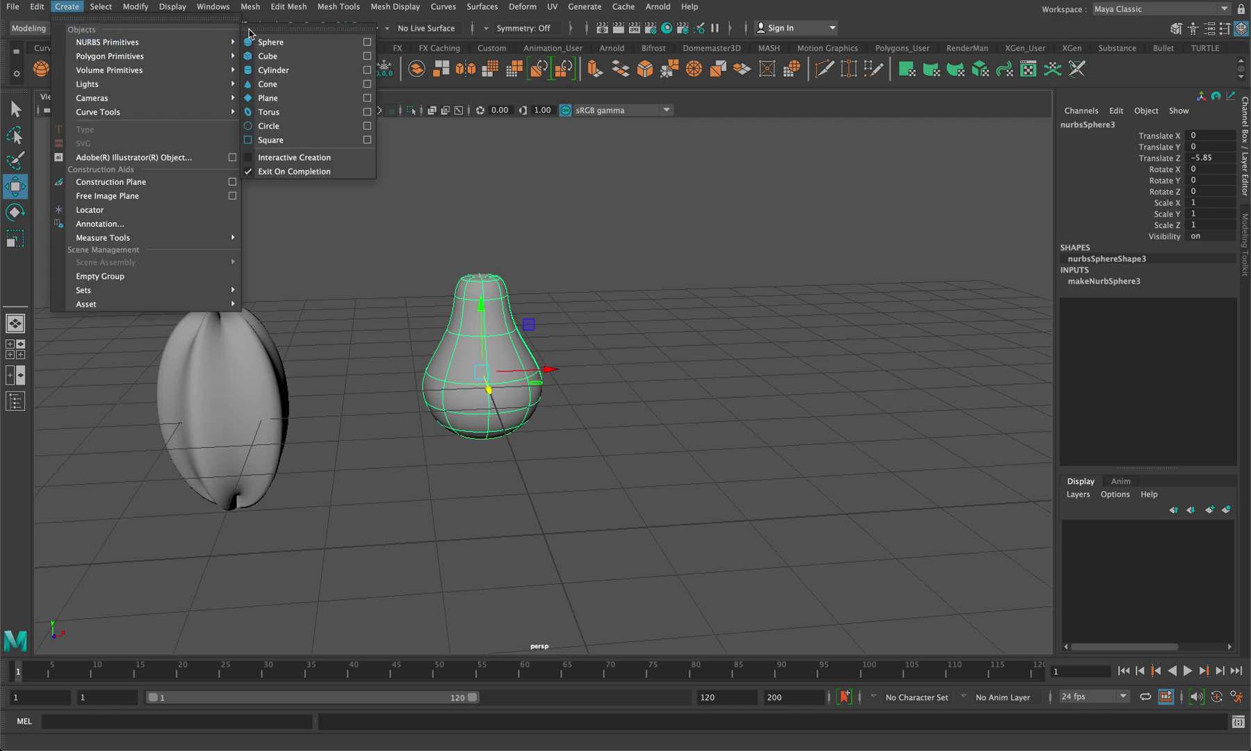
click(274, 71)
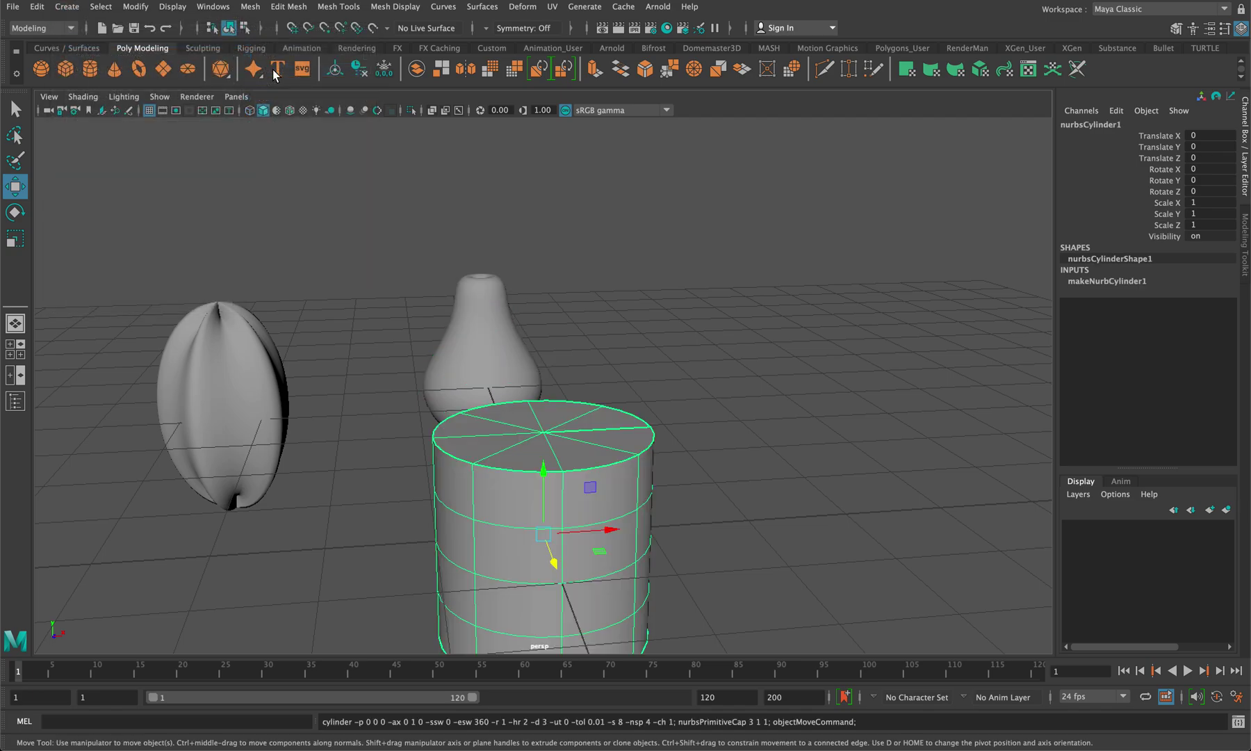
scroll(470, 277, down, 4)
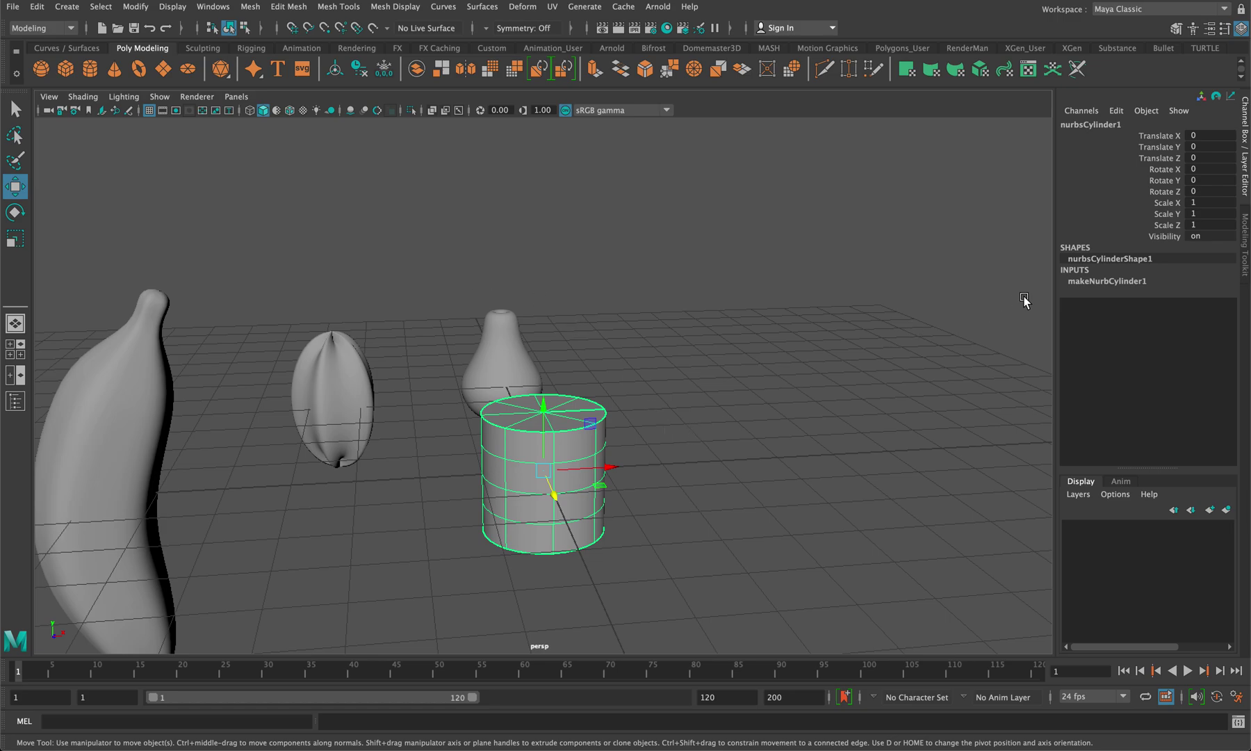
click(1123, 281)
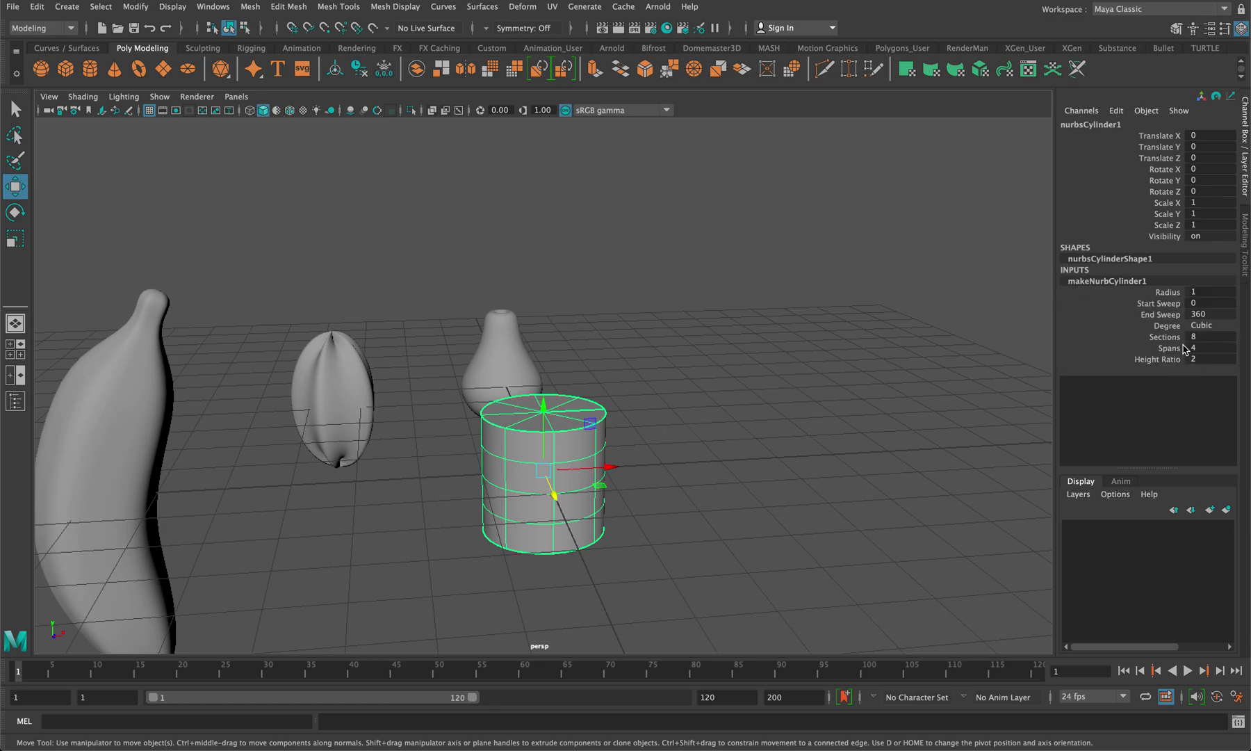
key(r)
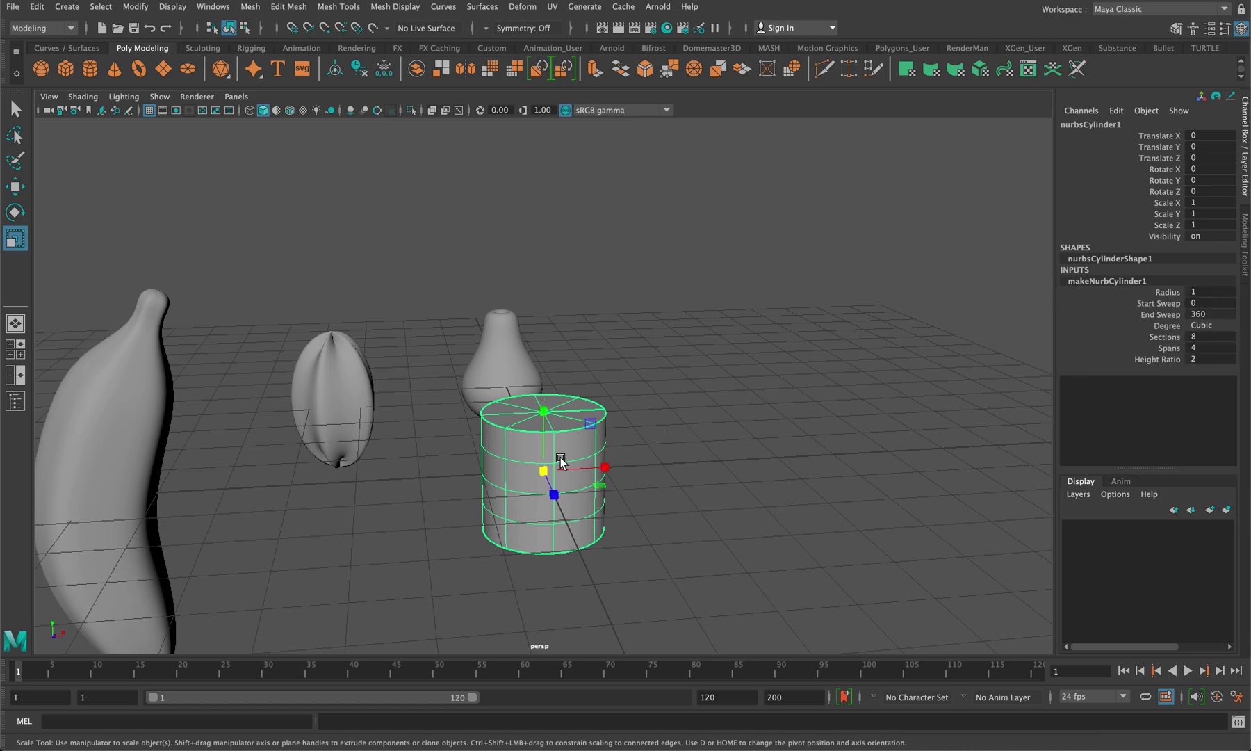
- Scale the cylinder down to a thin stem, about 0.075 in X and Z and 0.278 in Y
drag(537, 470, 437, 452)
drag(540, 415, 575, 247)
drag(555, 460, 543, 473)
scroll(542, 472, up, 3)
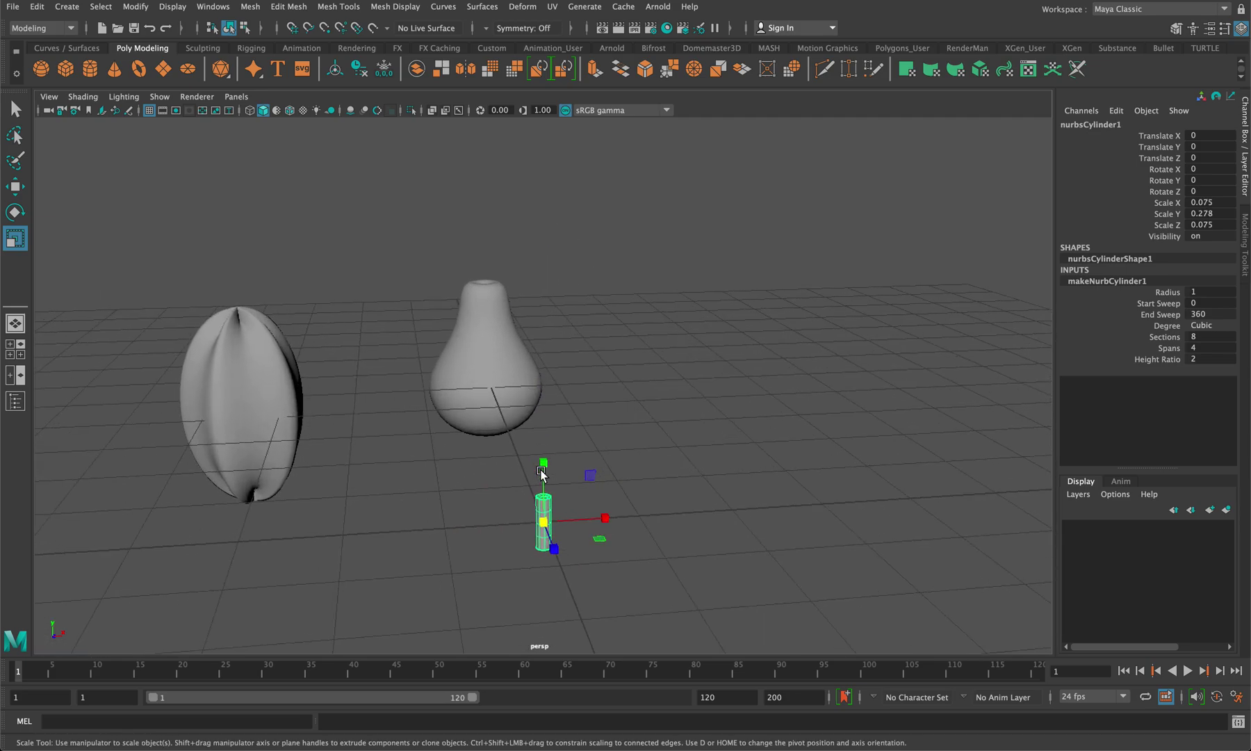
- Select the control vertices of the cylinder's upper part, move them along X and rotate them to bend the stem sideways
key(f)
right_drag(548, 311, 465, 307)
drag(686, 318, 451, 137)
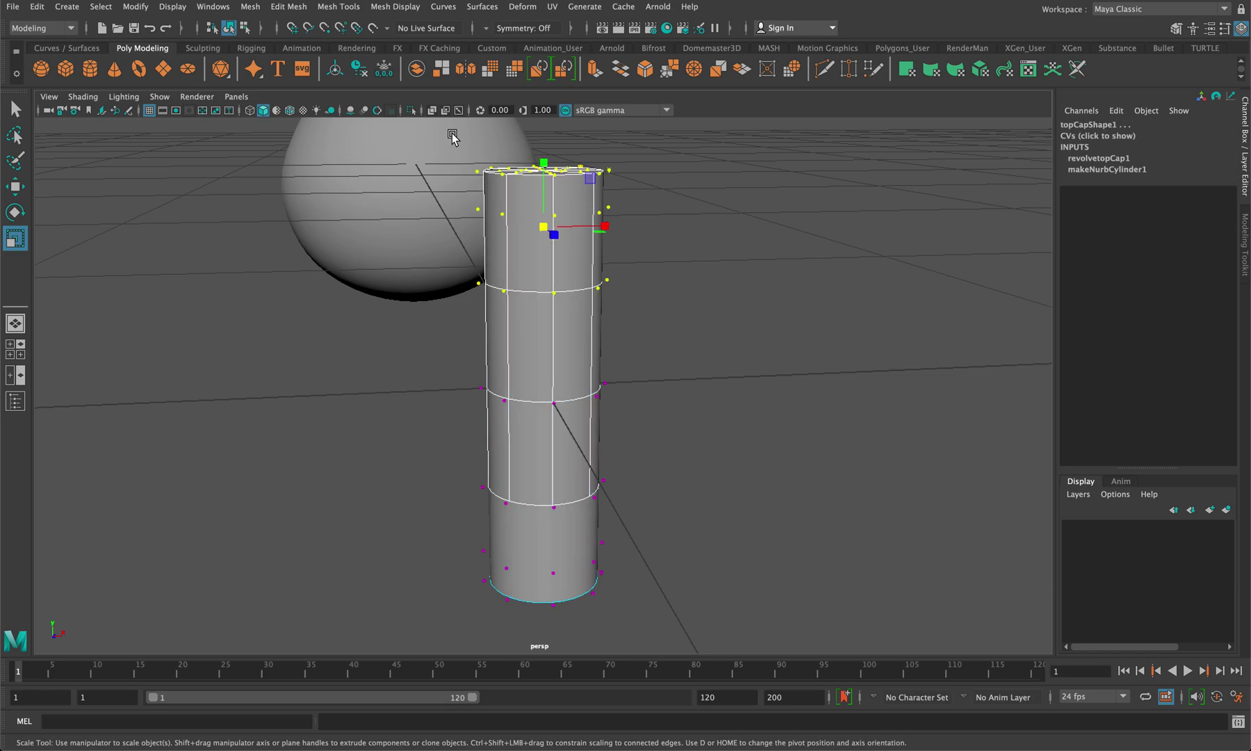
key(w)
drag(605, 225, 695, 222)
key(e)
drag(614, 179, 649, 165)
scroll(559, 360, down, 5)
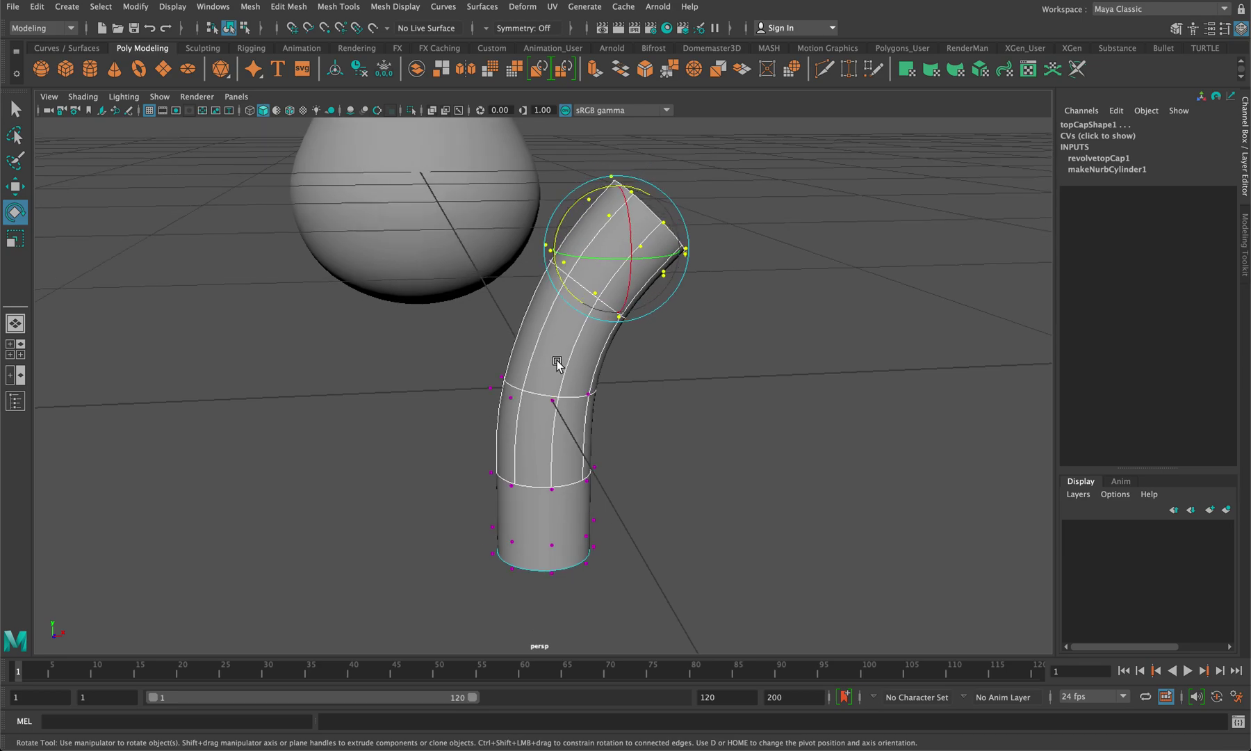
- Return the bent stem to object mode and move it to the pear's top, about 1.53 in Y and -5.57 in Z
right_drag(557, 361, 629, 314)
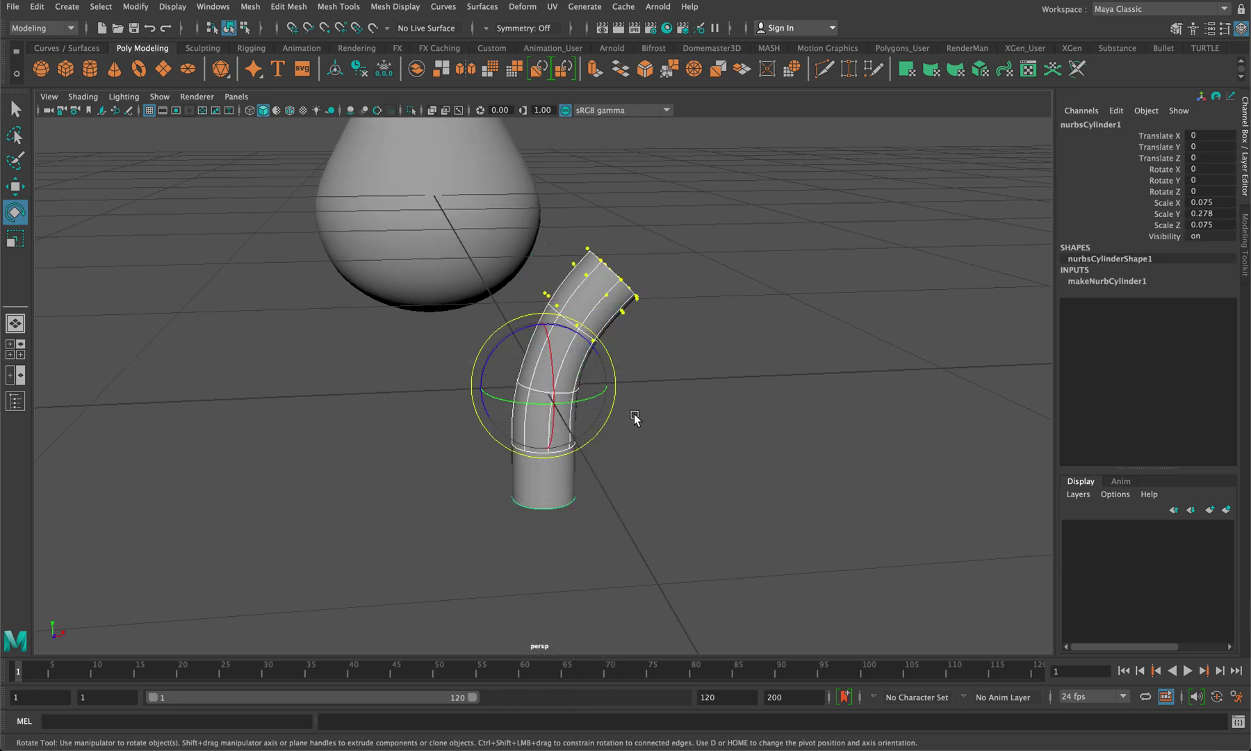
alt+drag(637, 410, 637, 442)
click(637, 442)
click(539, 395)
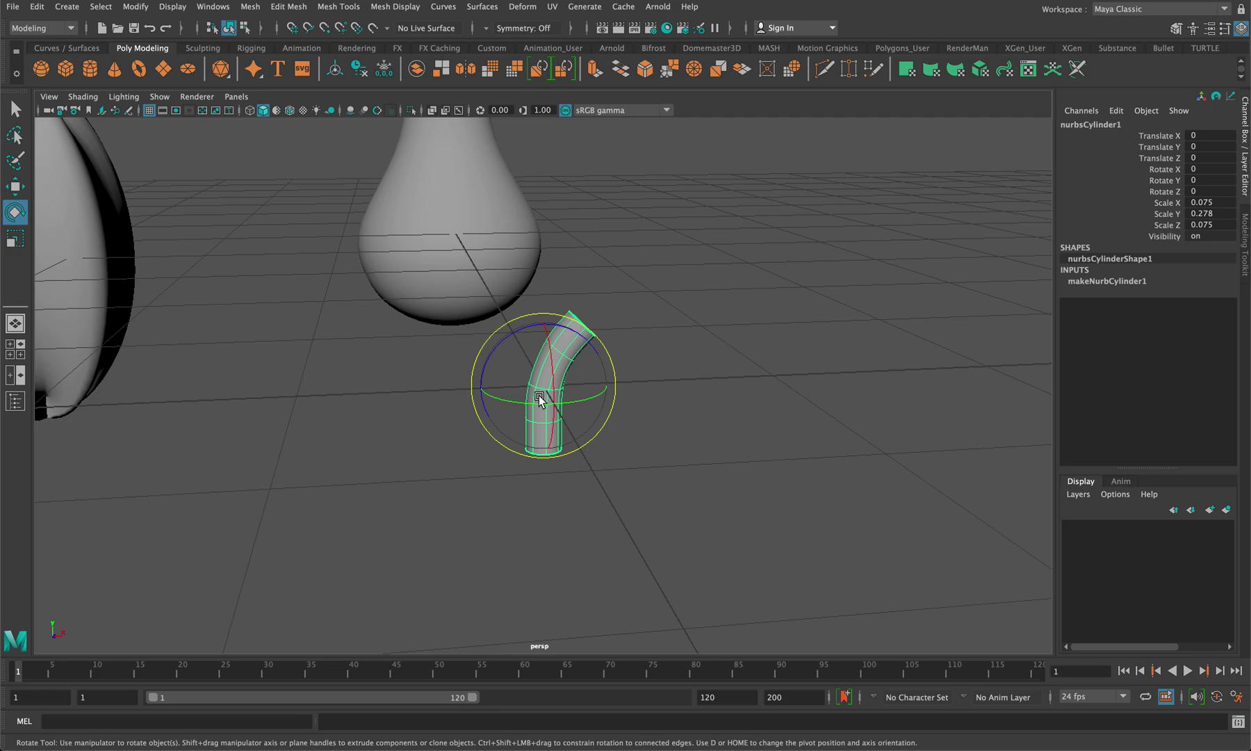
scroll(539, 395, down, 8)
key(w)
drag(556, 407, 521, 189)
alt+drag(490, 278, 581, 300)
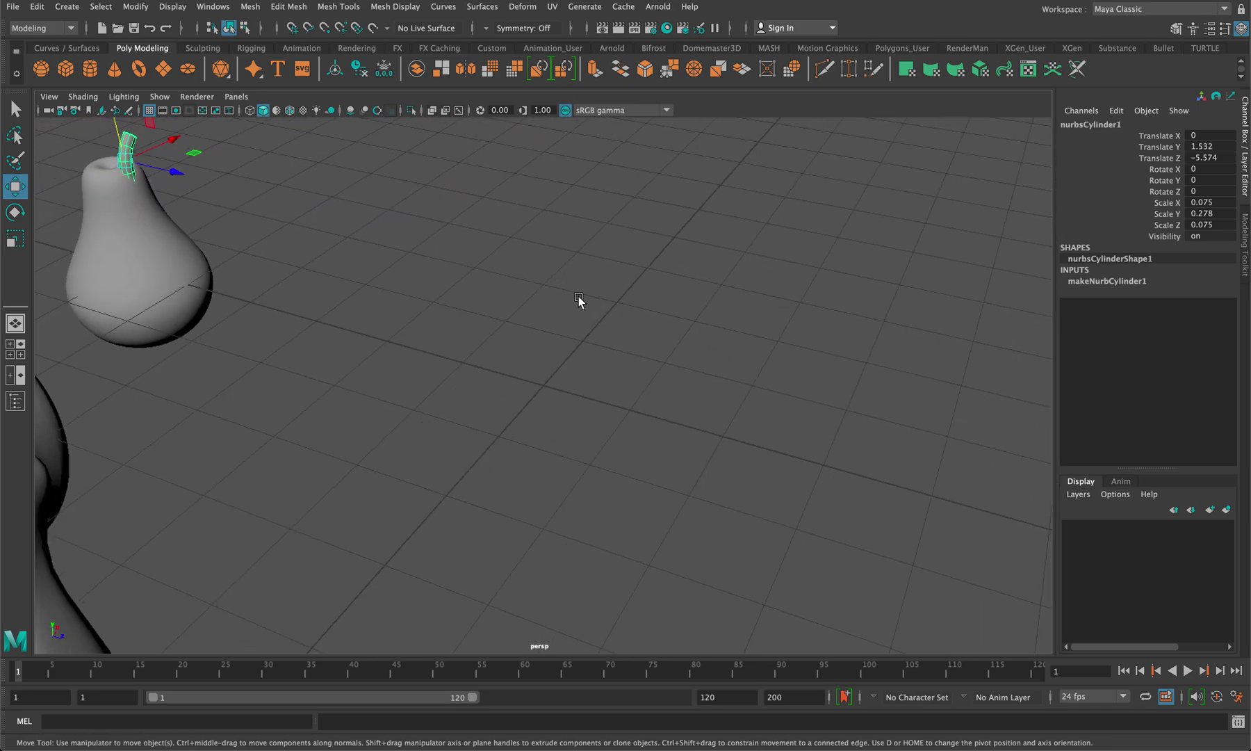
- Seat the stem in the pear's dimple at about Y 1.428, Z -5.848, and scale it down uniformly to about 0.053 in X and Z
key(f)
drag(587, 431, 431, 393)
drag(369, 315, 372, 371)
key(r)
drag(397, 417, 332, 414)
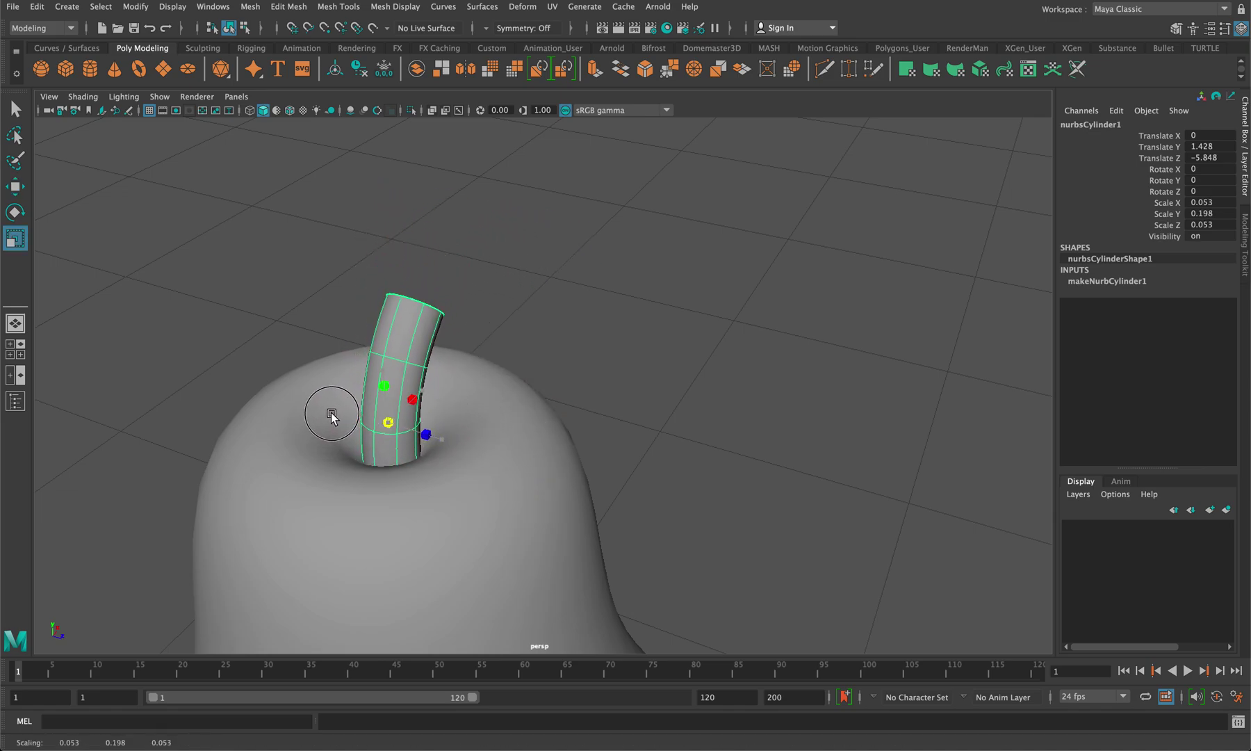
- Raise the stem along Y to about 1.488 so that more of it stands out of the pear's dimple
alt+drag(687, 416, 671, 313)
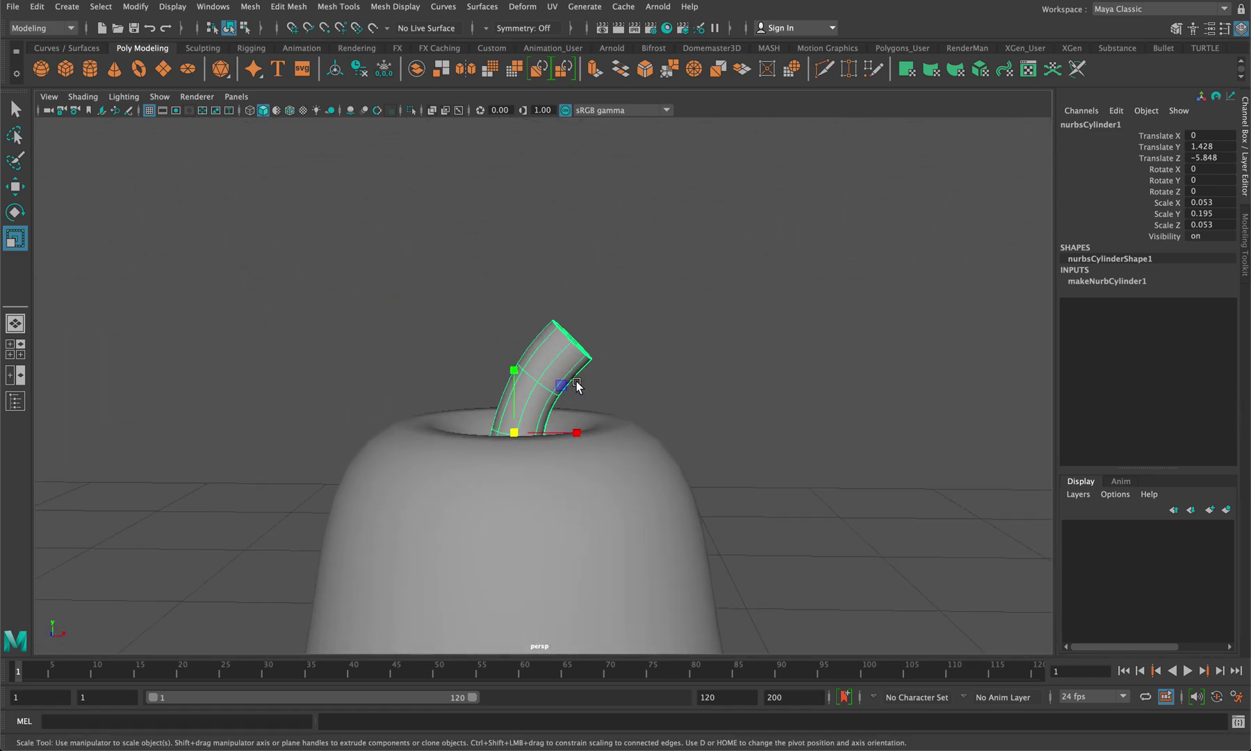
key(w)
drag(517, 363, 516, 335)
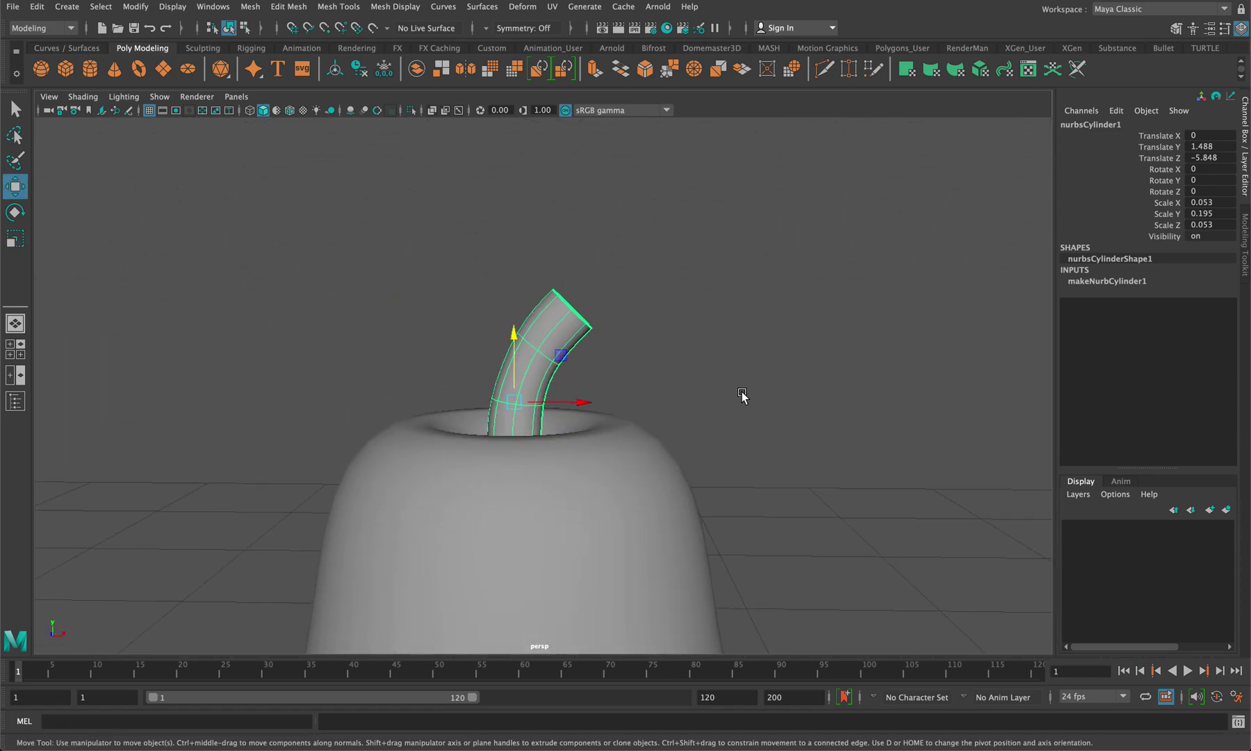
- Add the pear to the stem selection, parent the stem to the pear, and clear the selection
click(542, 494)
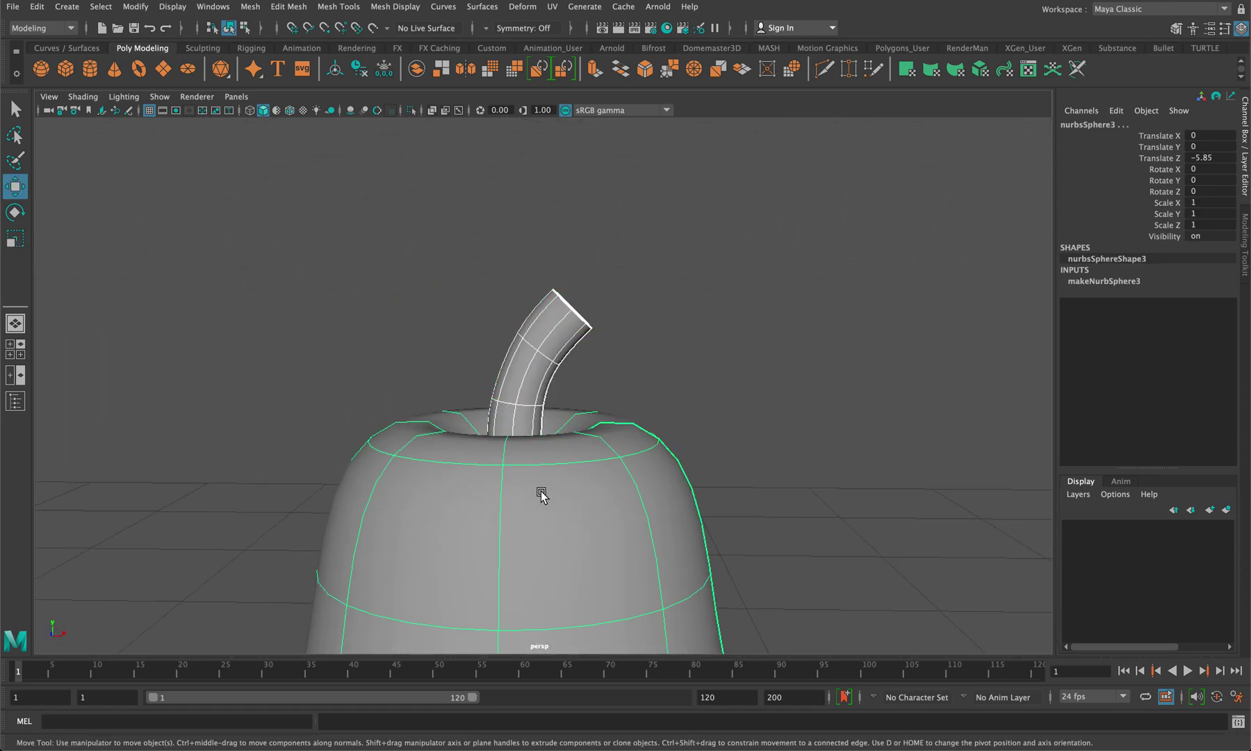
key(ctrl+z)
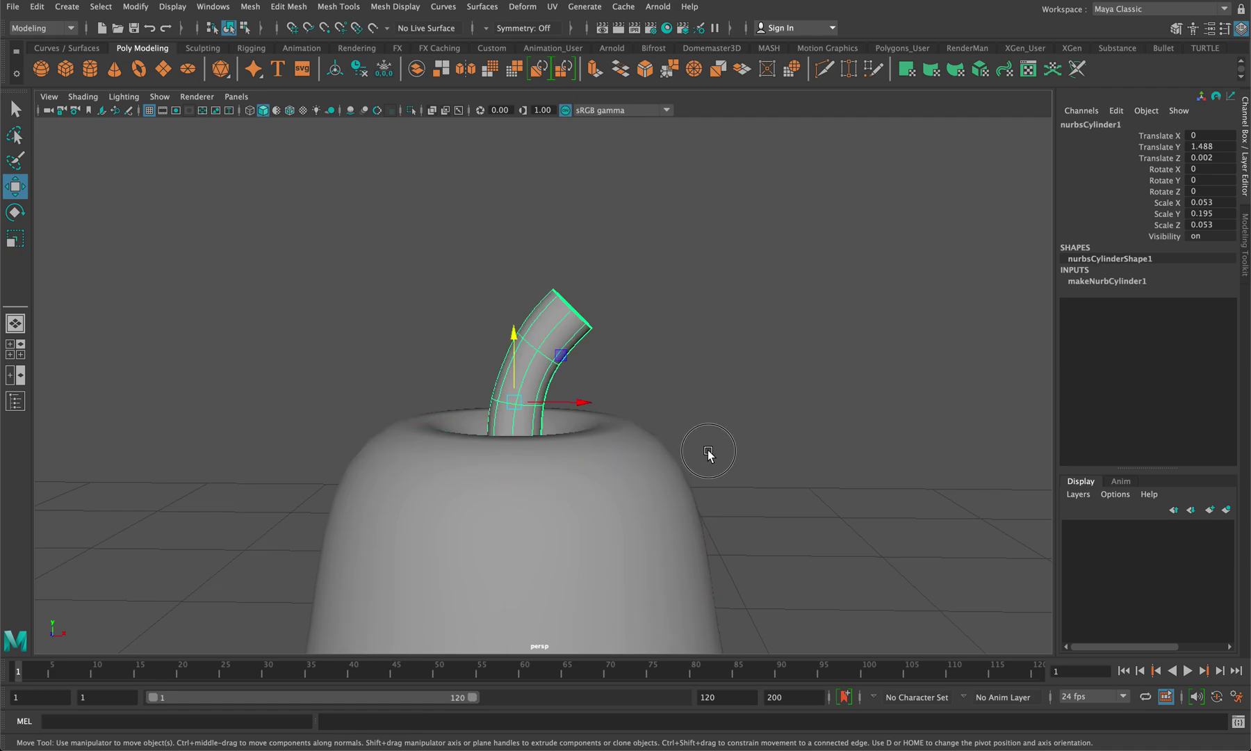
click(708, 451)
key(a)
click(536, 429)
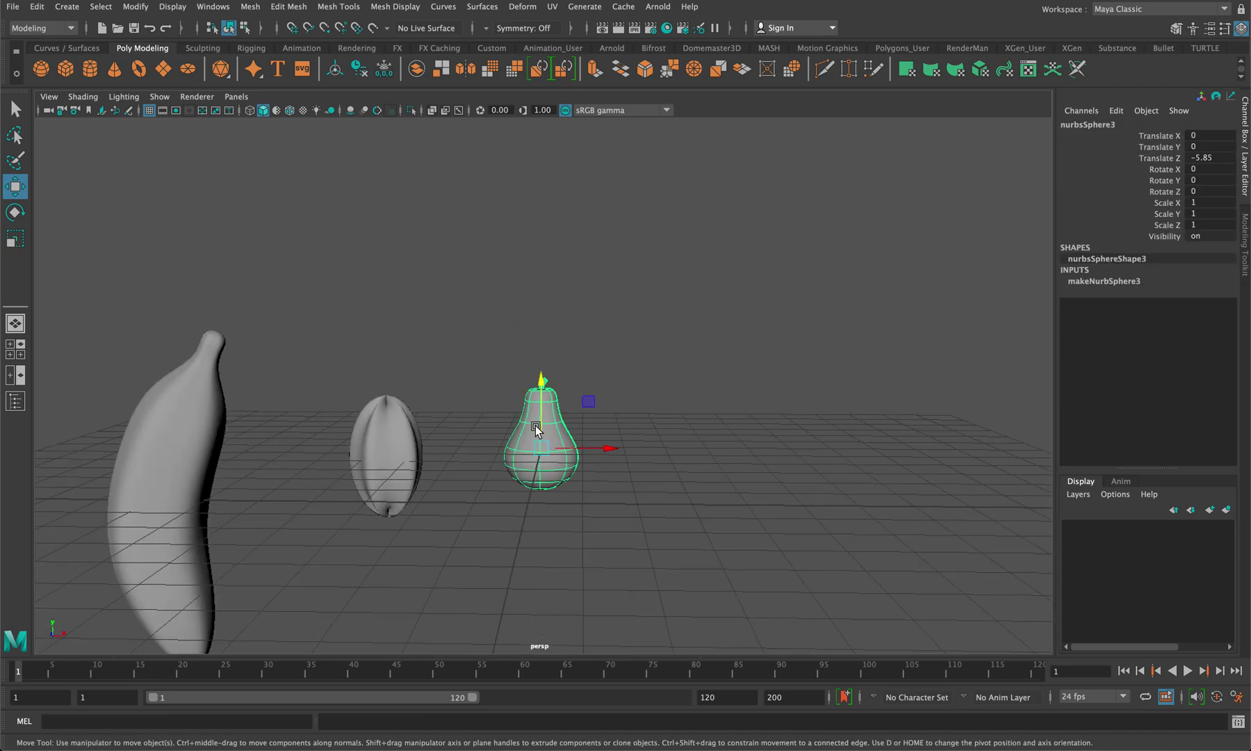
click(685, 412)
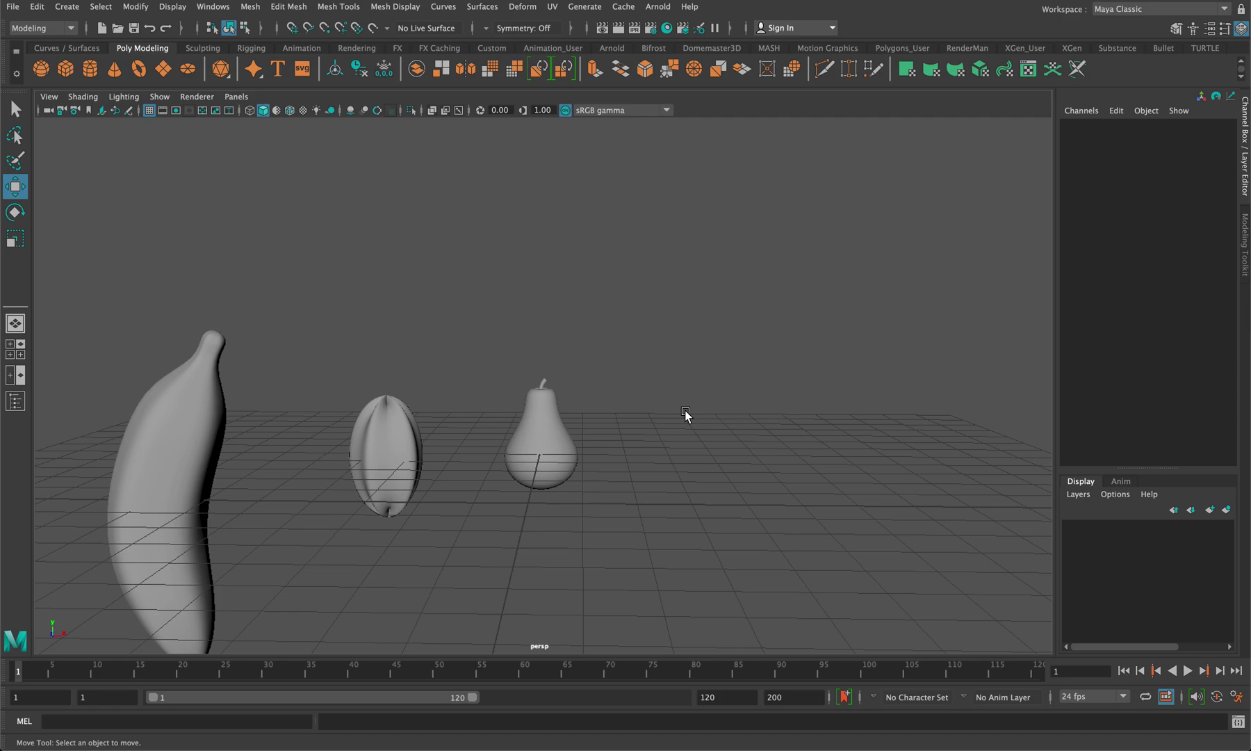
- Create a new NURBS sphere at the origin
click(75, 14)
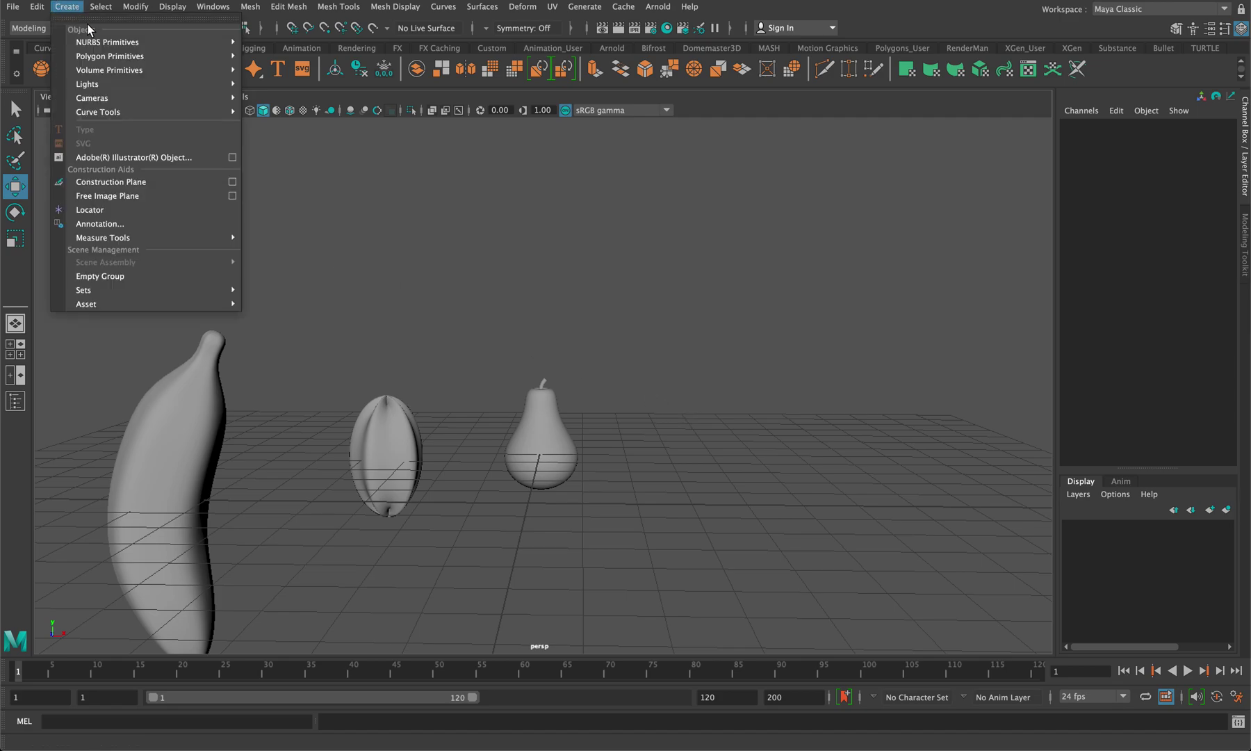
mouse_move(102, 39)
click(268, 42)
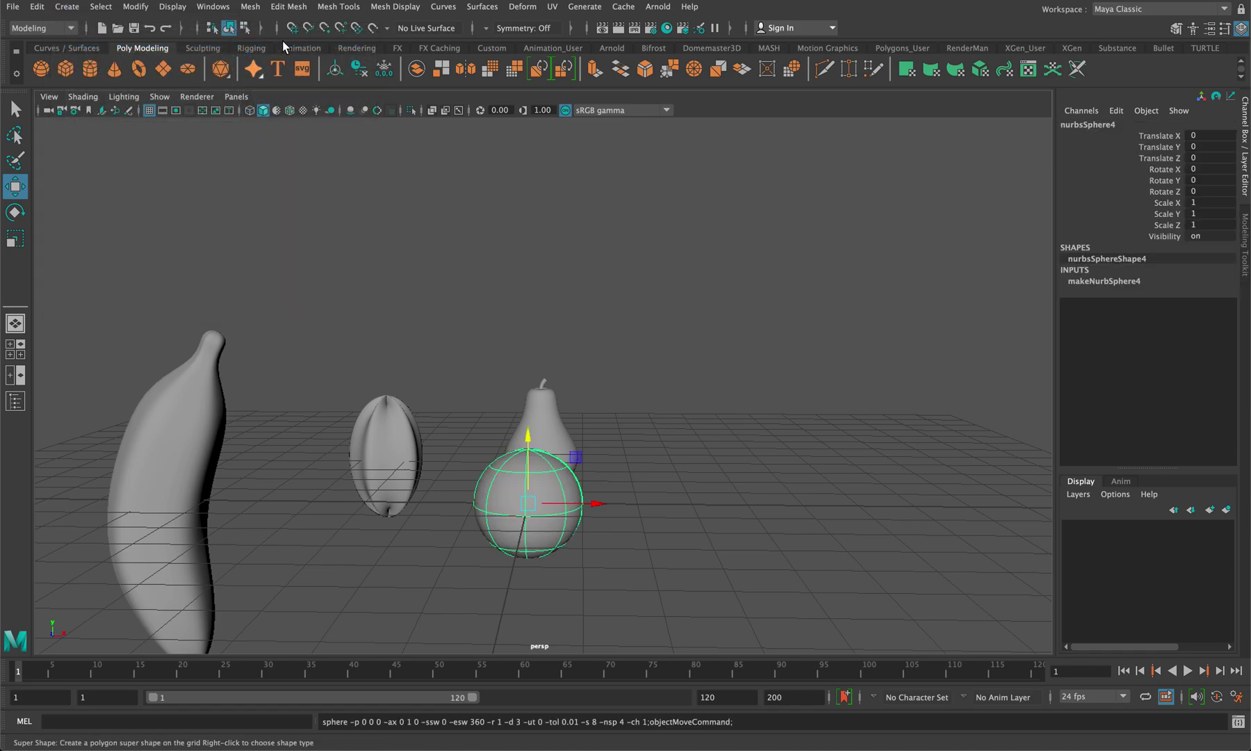
alt+drag(653, 455, 576, 465)
key(r)
drag(290, 507, 307, 506)
key(ctrl+z)
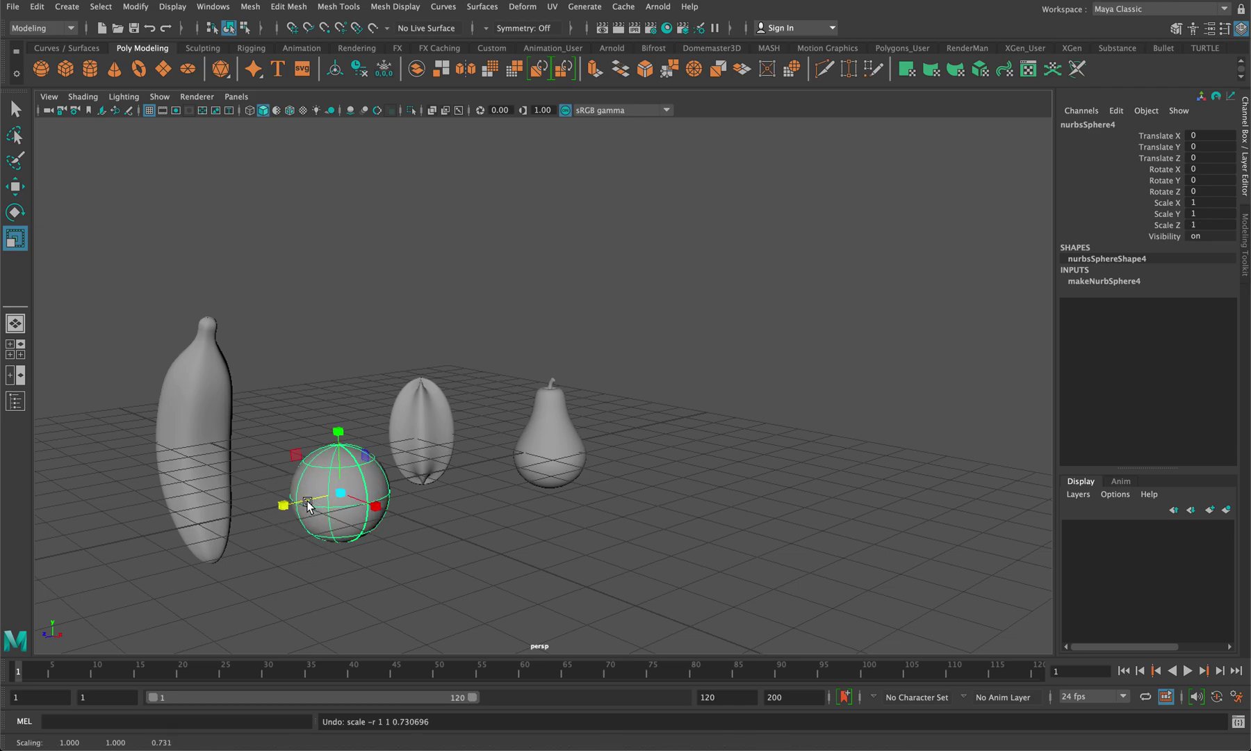
- Flatten the new sphere along Z to a scale of about 0.74 and show its construction settings
key(f)
alt+drag(433, 508, 435, 546)
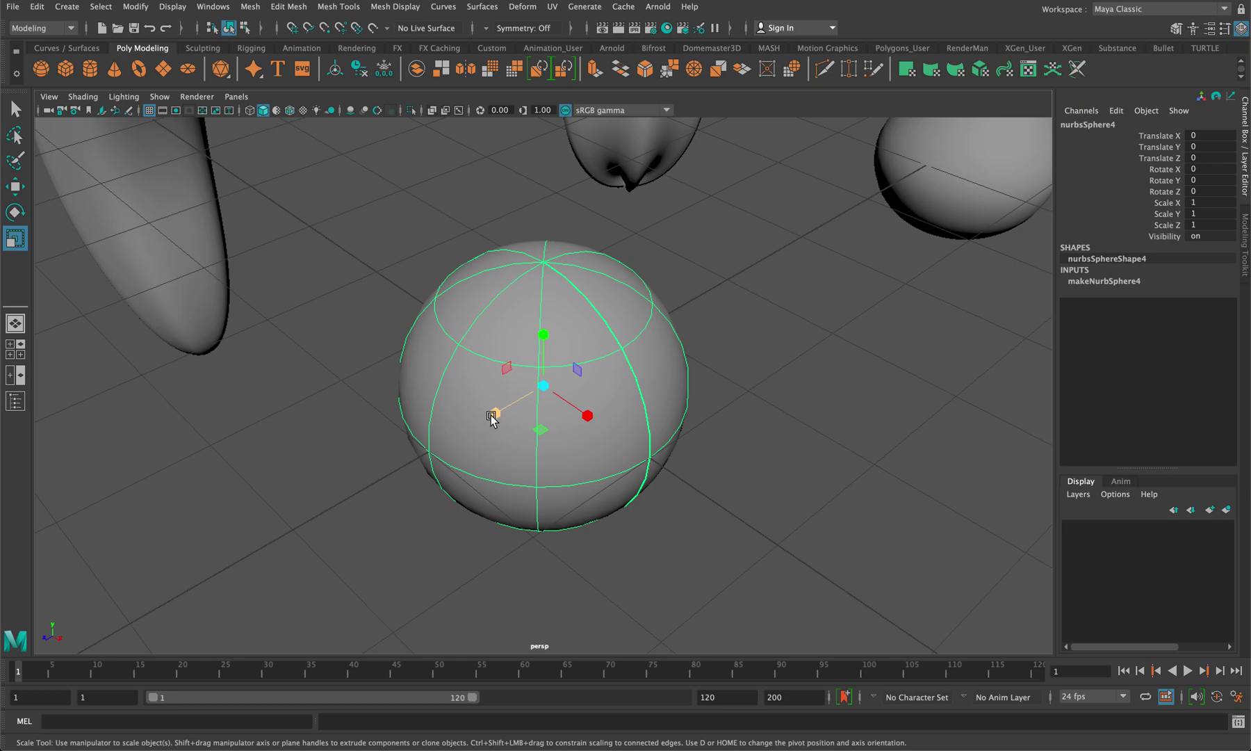
drag(496, 418, 546, 389)
click(1108, 282)
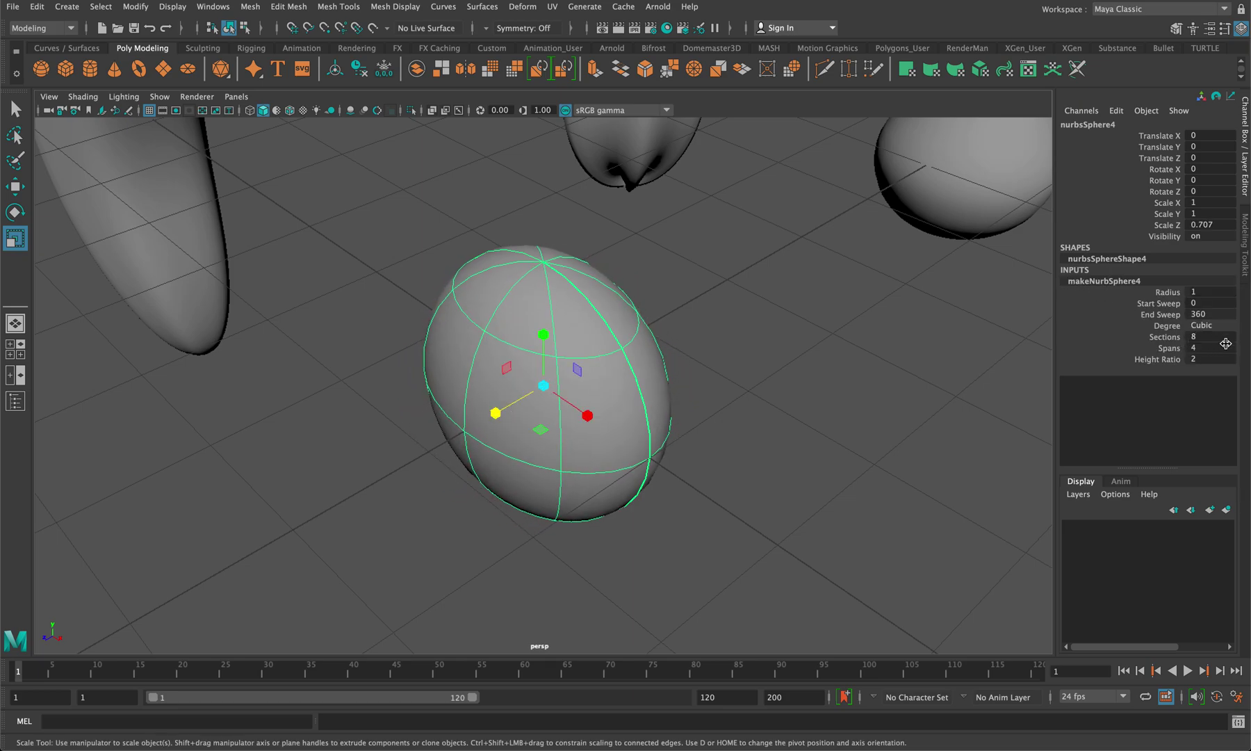
alt+drag(769, 393, 723, 382)
drag(481, 390, 635, 349)
- Select the upper ring of control vertices on the flattened sphere and scale it outward along X
right_drag(635, 349, 592, 345)
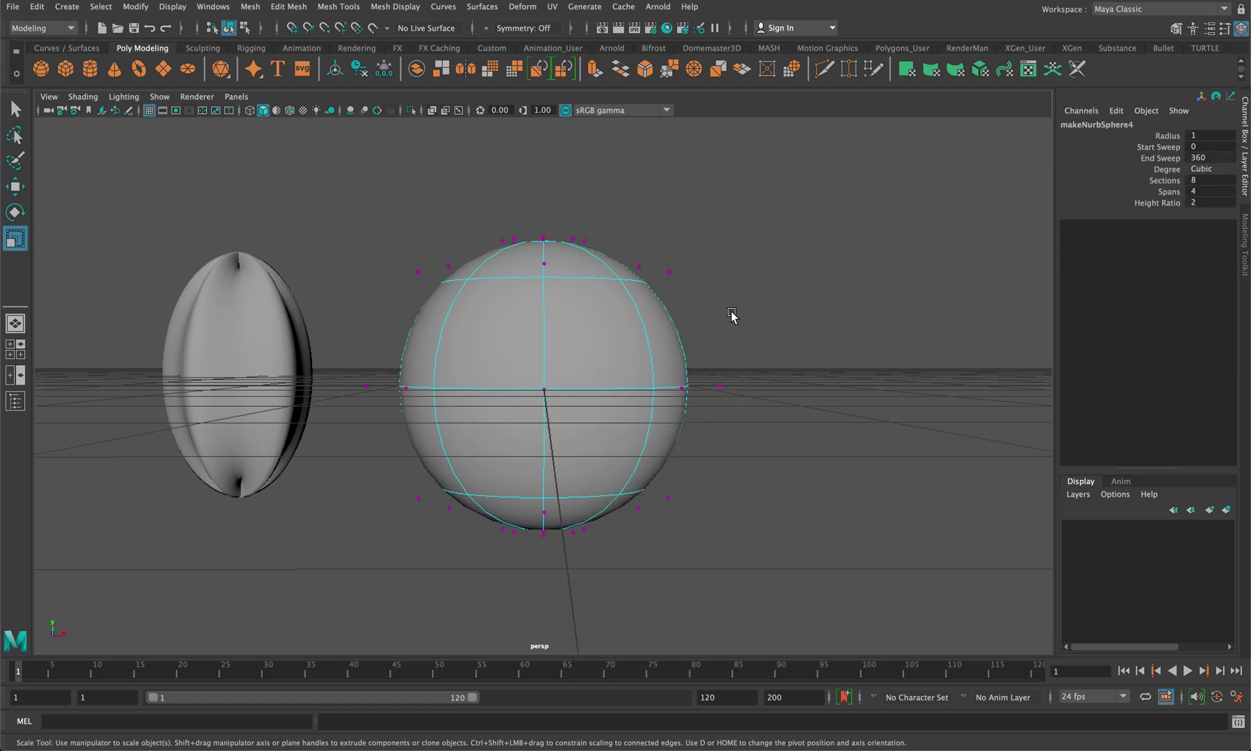
drag(729, 314, 385, 259)
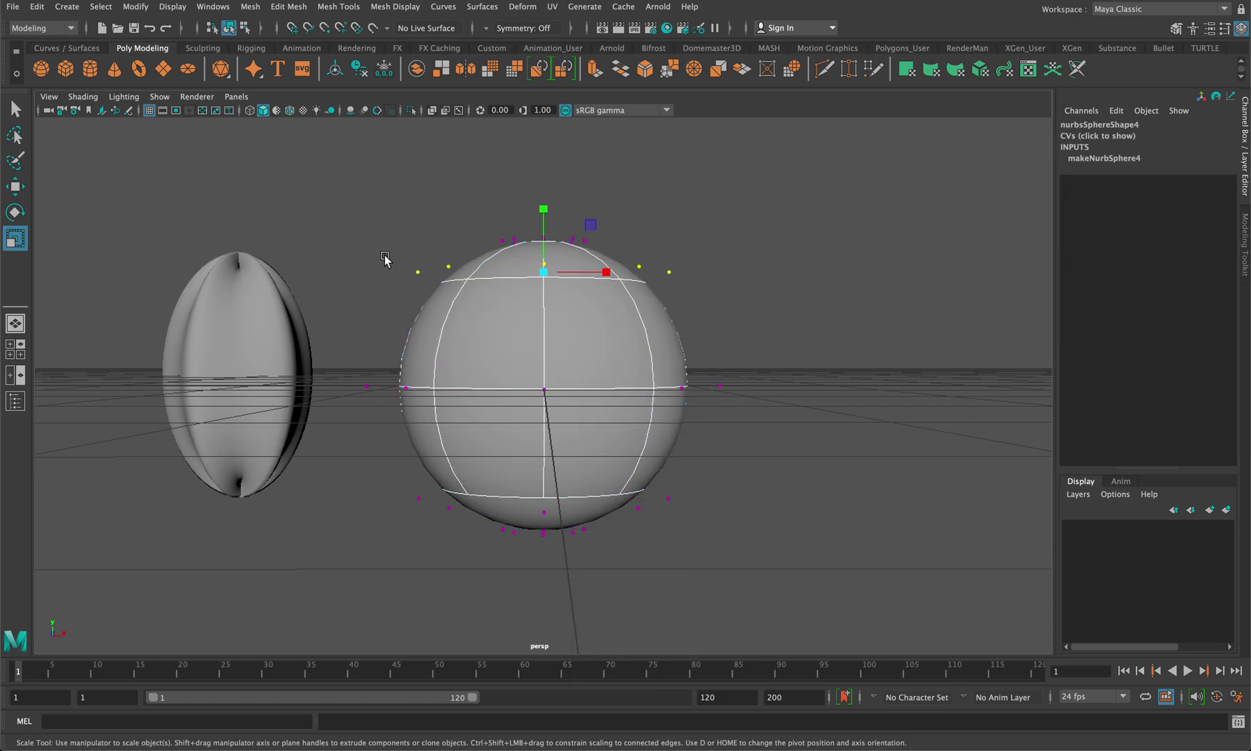
drag(600, 275, 635, 275)
- Switch the flattened sphere to hull selection, select the hull near its bottom and narrow it slightly along X
alt+drag(679, 424, 665, 411)
right_click(668, 396)
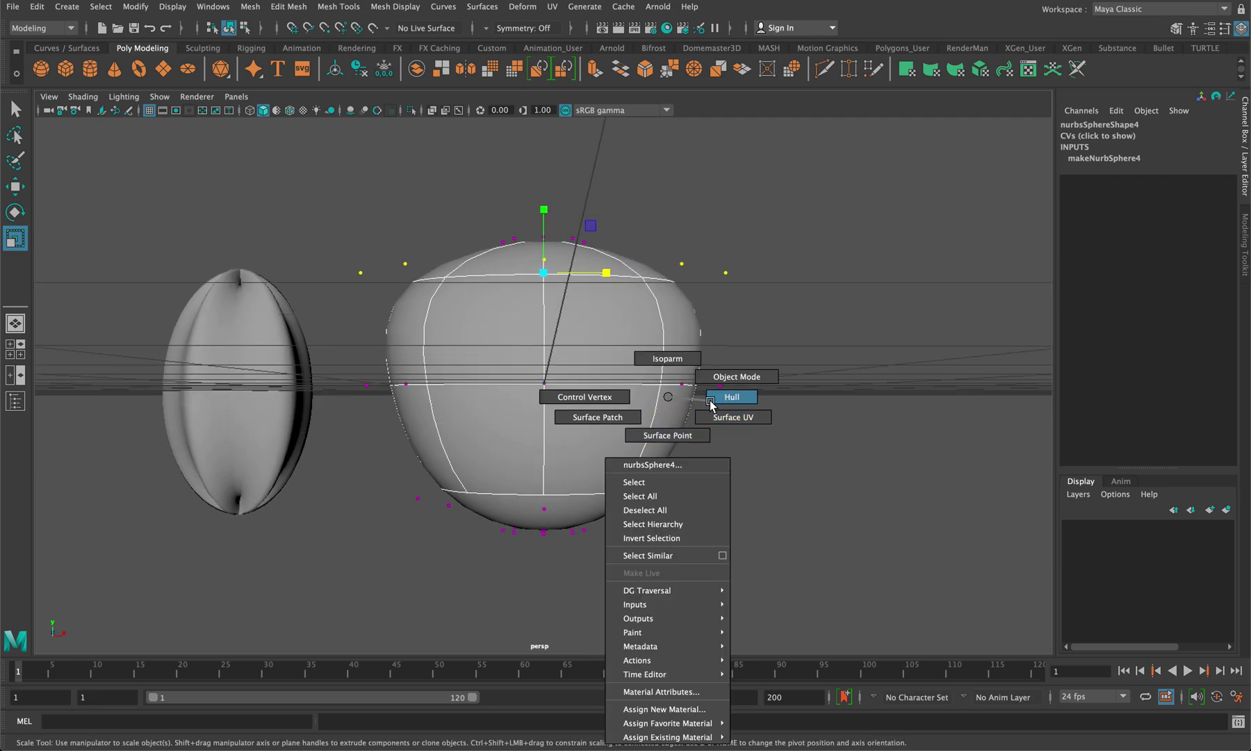
click(710, 401)
click(596, 506)
drag(604, 503, 601, 503)
- Return the reshaped sphere to object mode and clear the selection
alt+drag(620, 441, 646, 473)
alt+drag(705, 445, 601, 449)
key(q)
click(759, 402)
right_drag(592, 380, 650, 358)
click(777, 337)
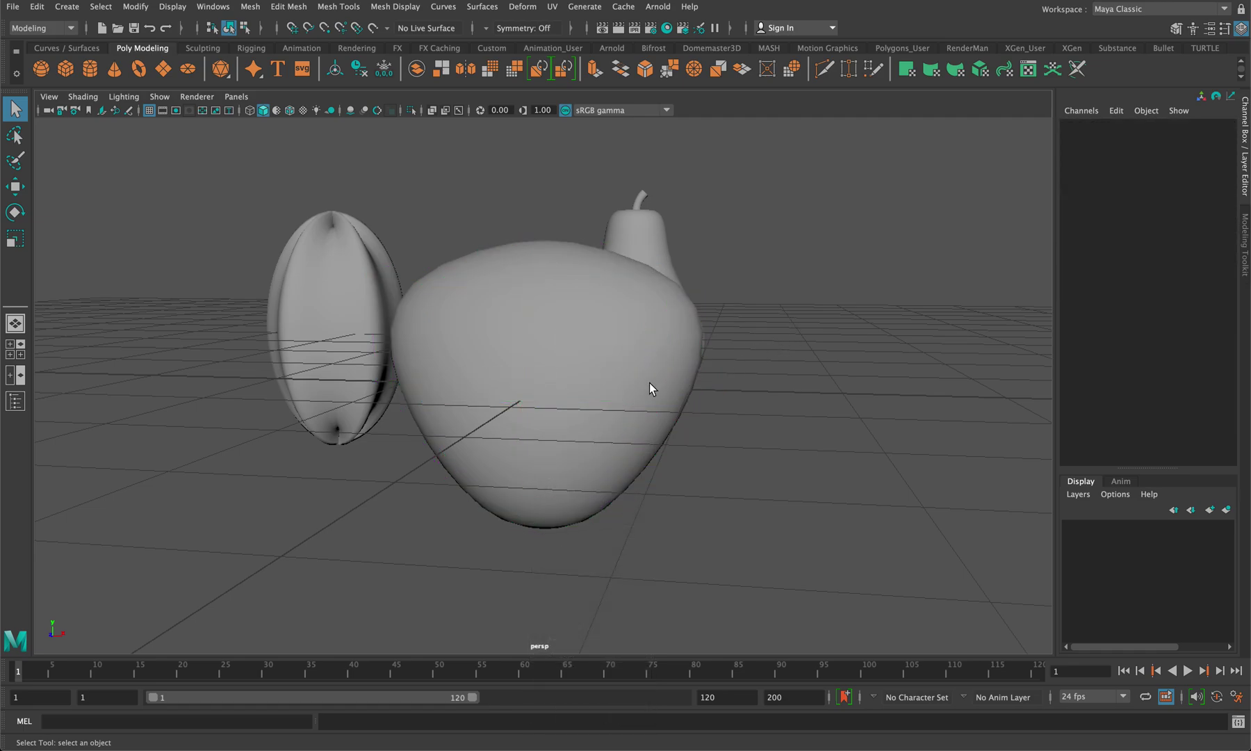
- Move the reshaped sphere away from the origin to about X 2.327, Z -2.524
scroll(632, 383, down, 5)
alt+drag(628, 382, 625, 418)
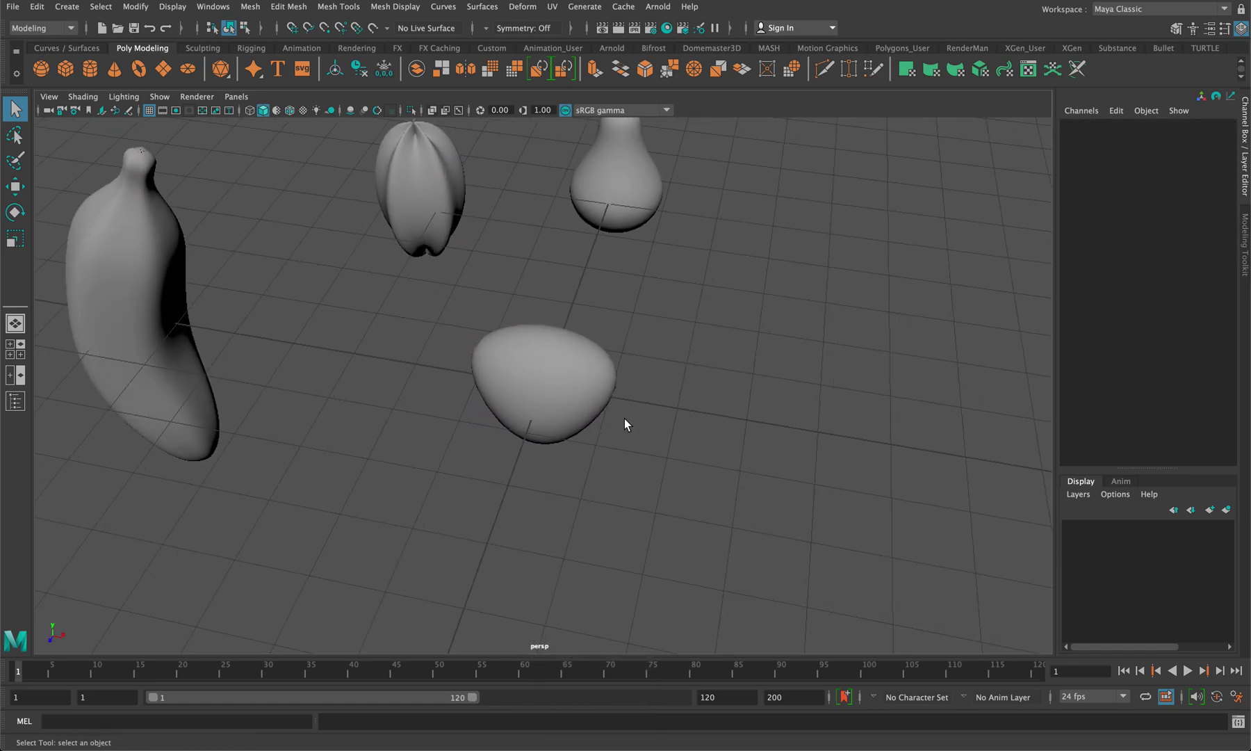
click(574, 378)
key(w)
drag(542, 409, 715, 339)
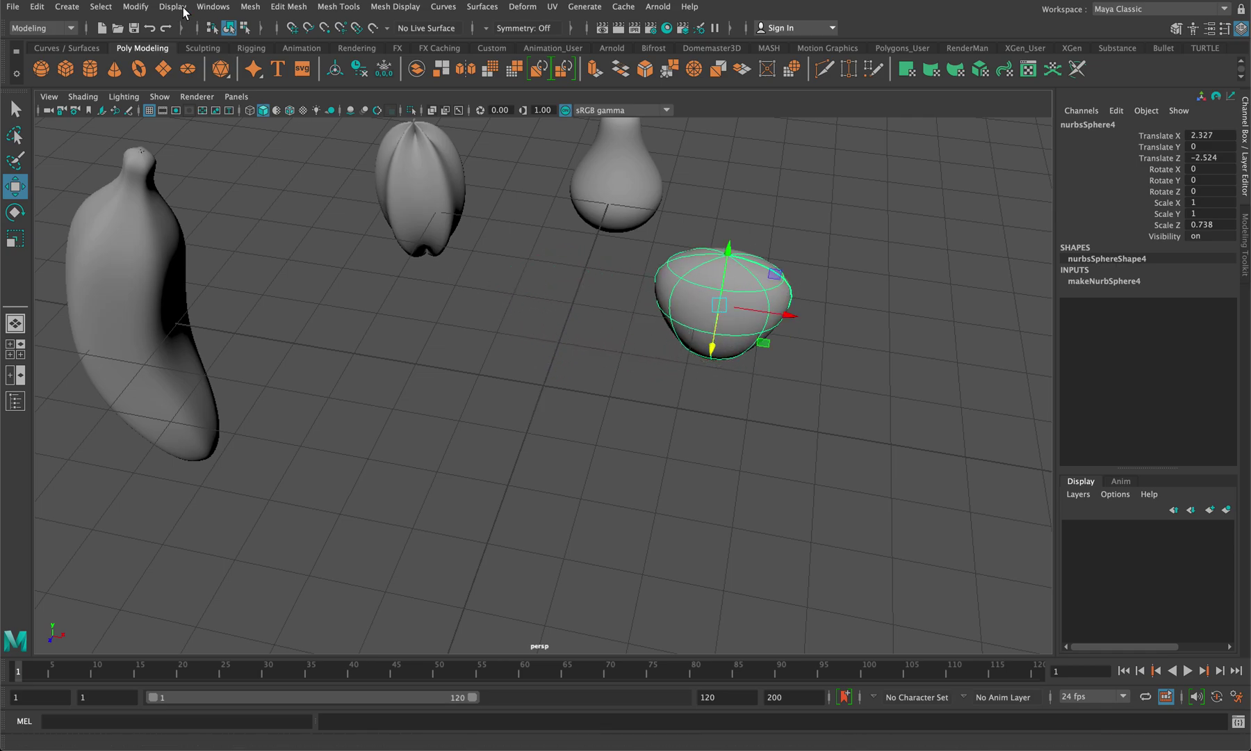
- Create a NURBS plane at the origin, display it in a maximized top view and show its construction settings
click(66, 7)
mouse_move(94, 42)
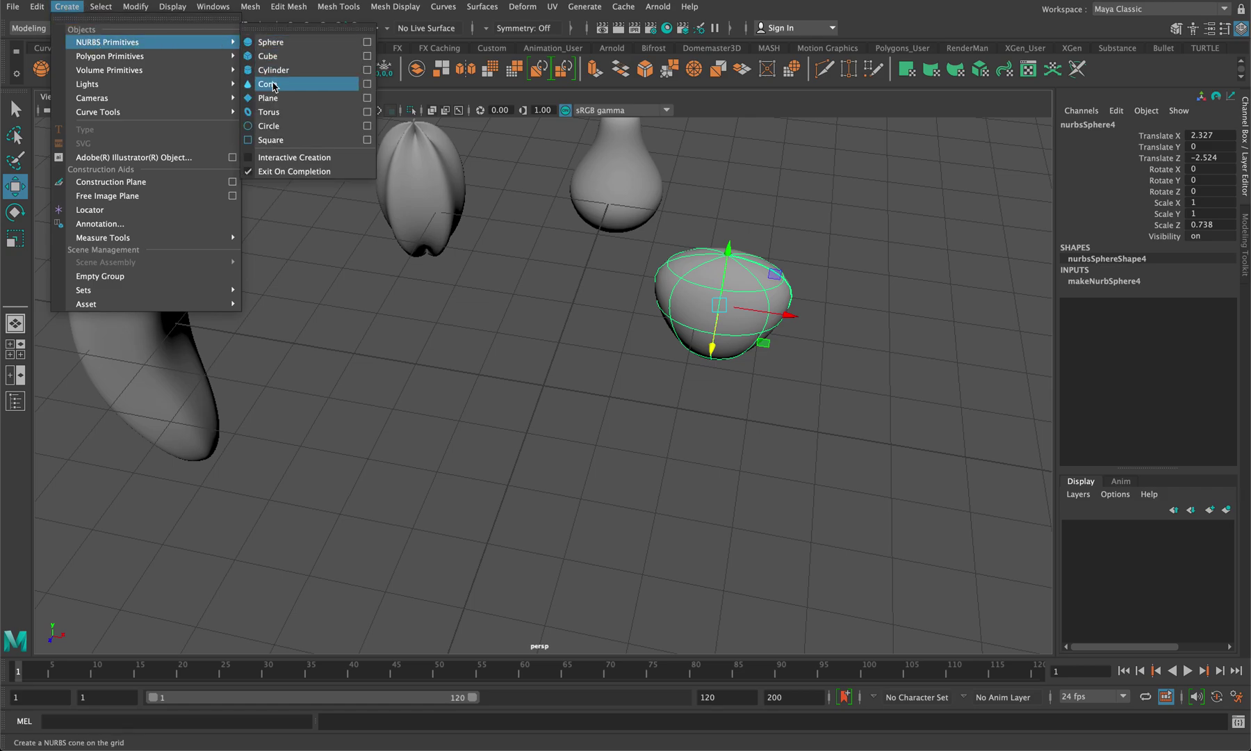
click(278, 98)
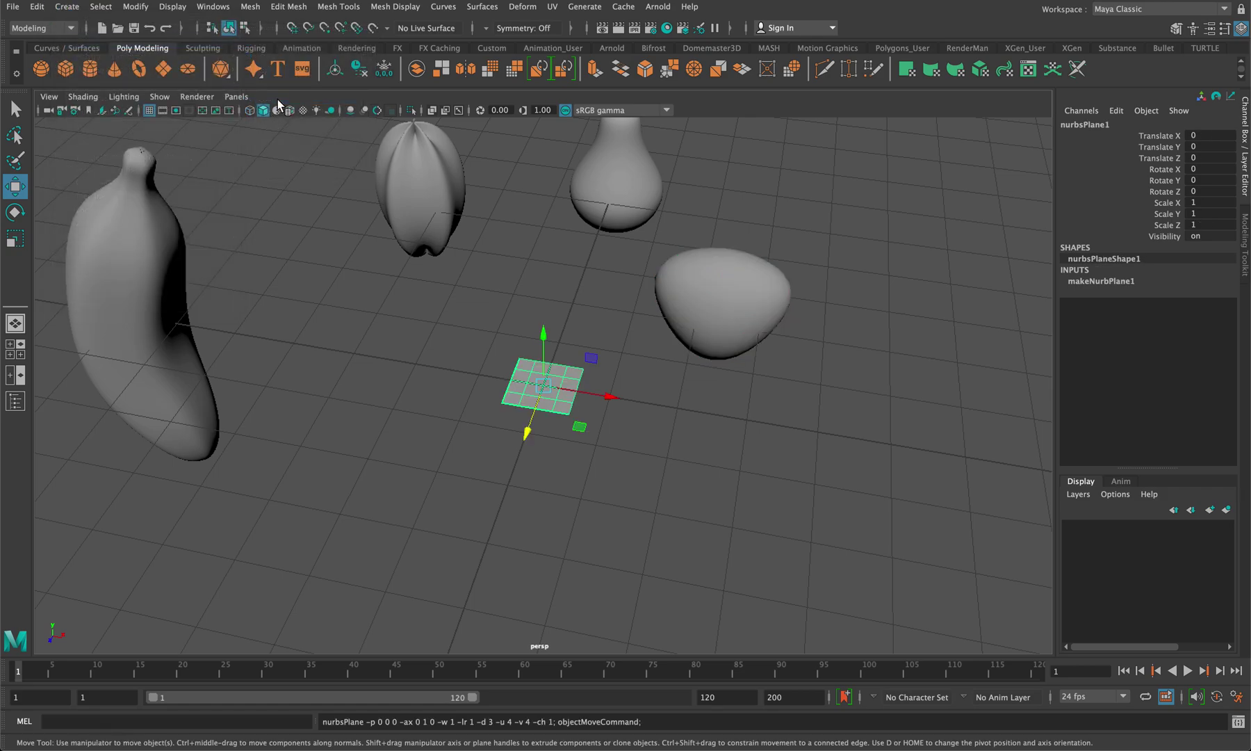
key(space)
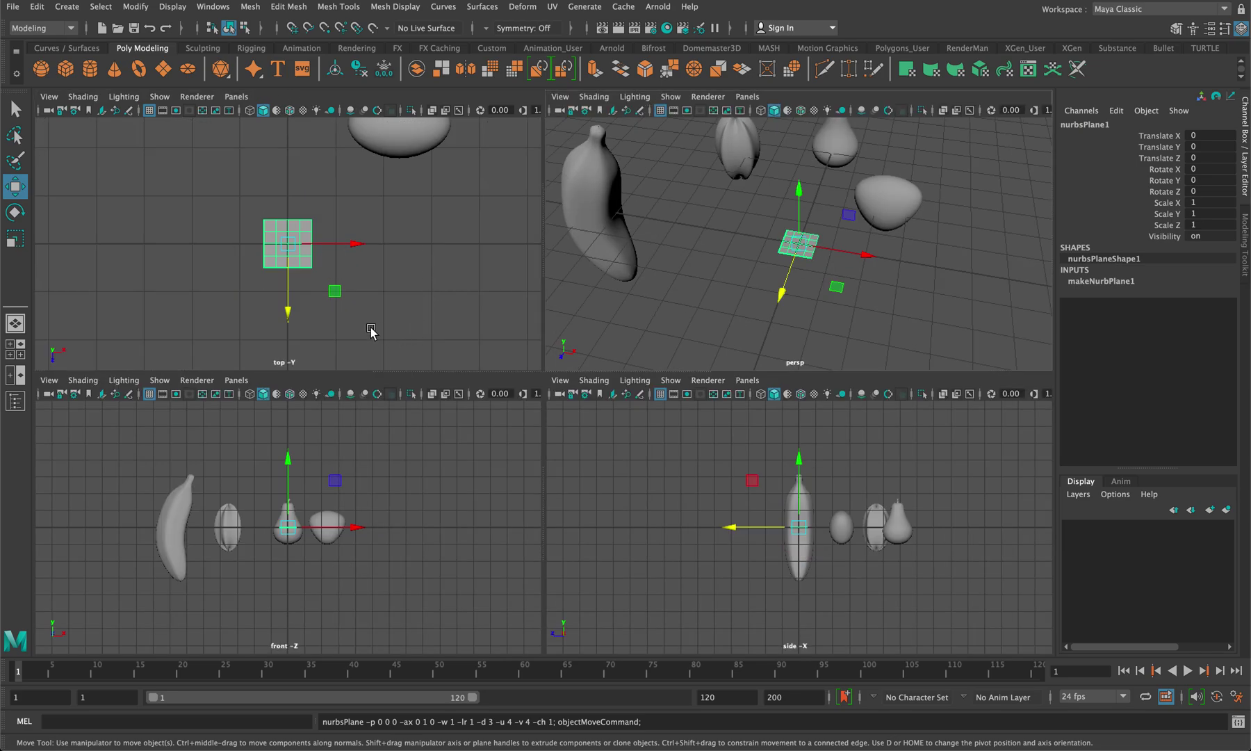
key(space)
scroll(455, 299, up, 5)
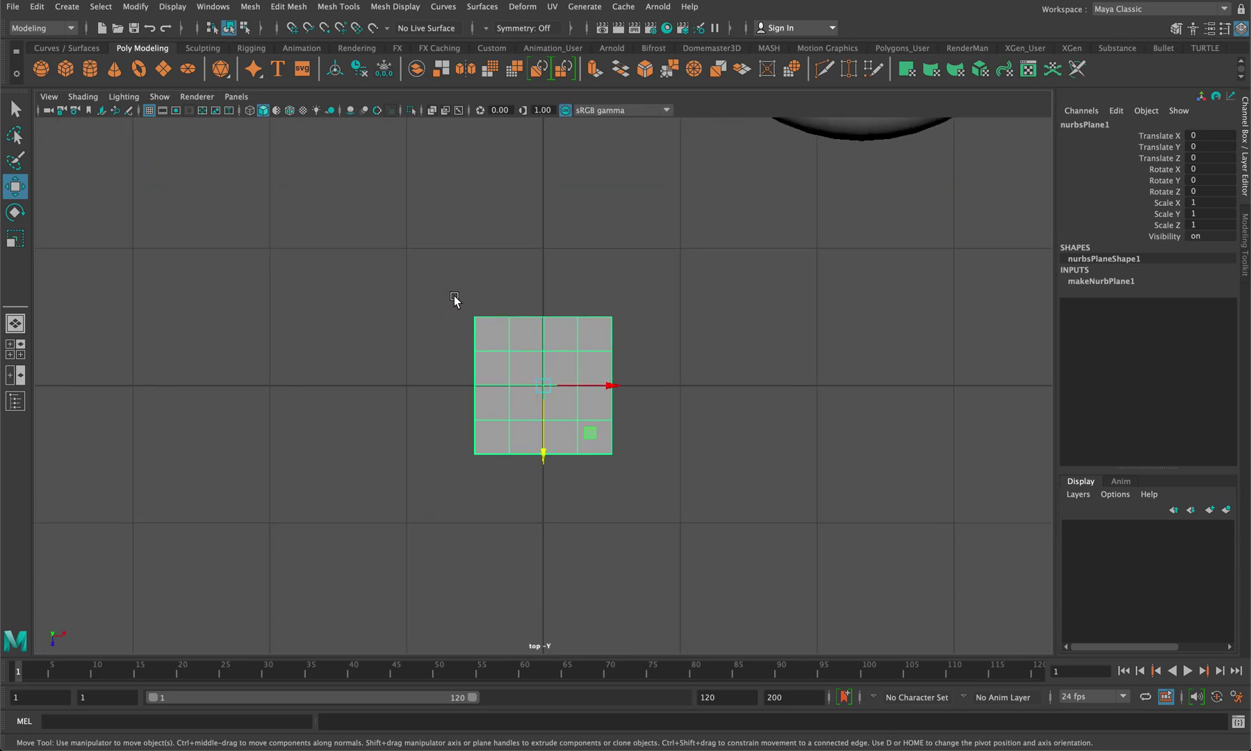
scroll(455, 298, up, 1)
click(1090, 282)
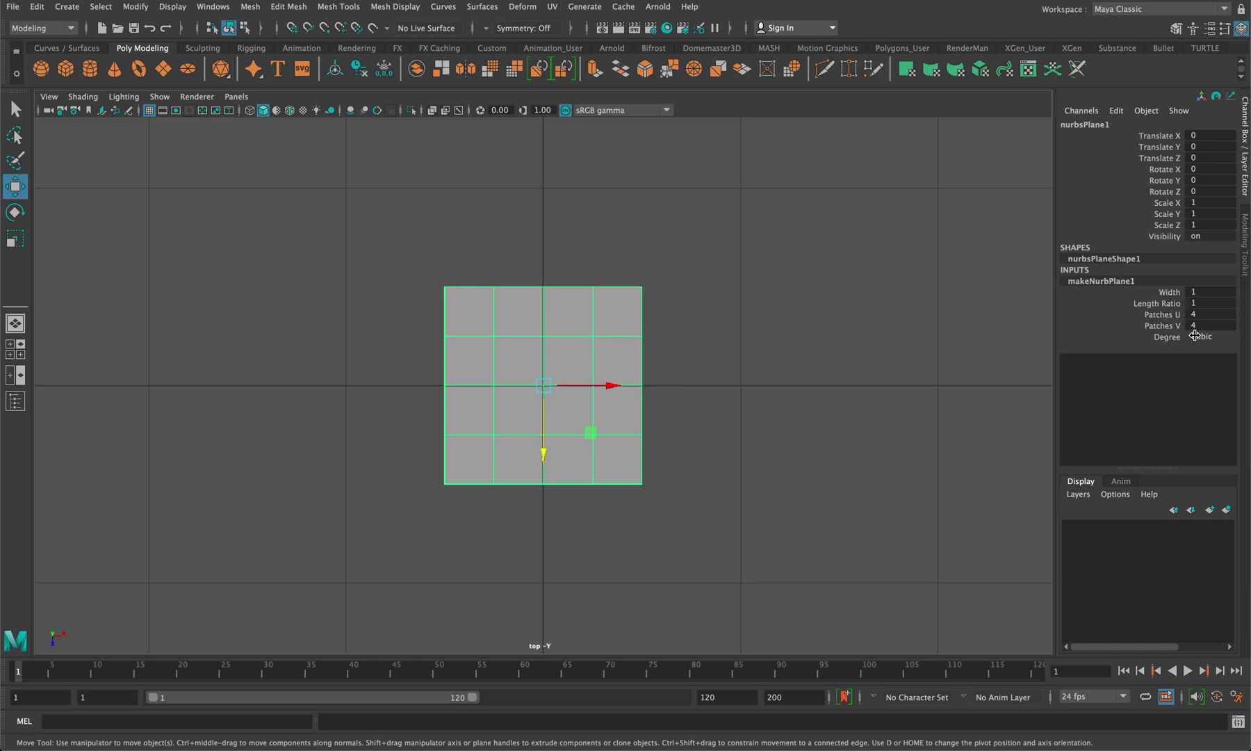
- Round the plane's positive X edge by moving its inner control vertices outward along X, the middle ones furthest
right_drag(575, 350, 535, 346)
drag(636, 299, 674, 475)
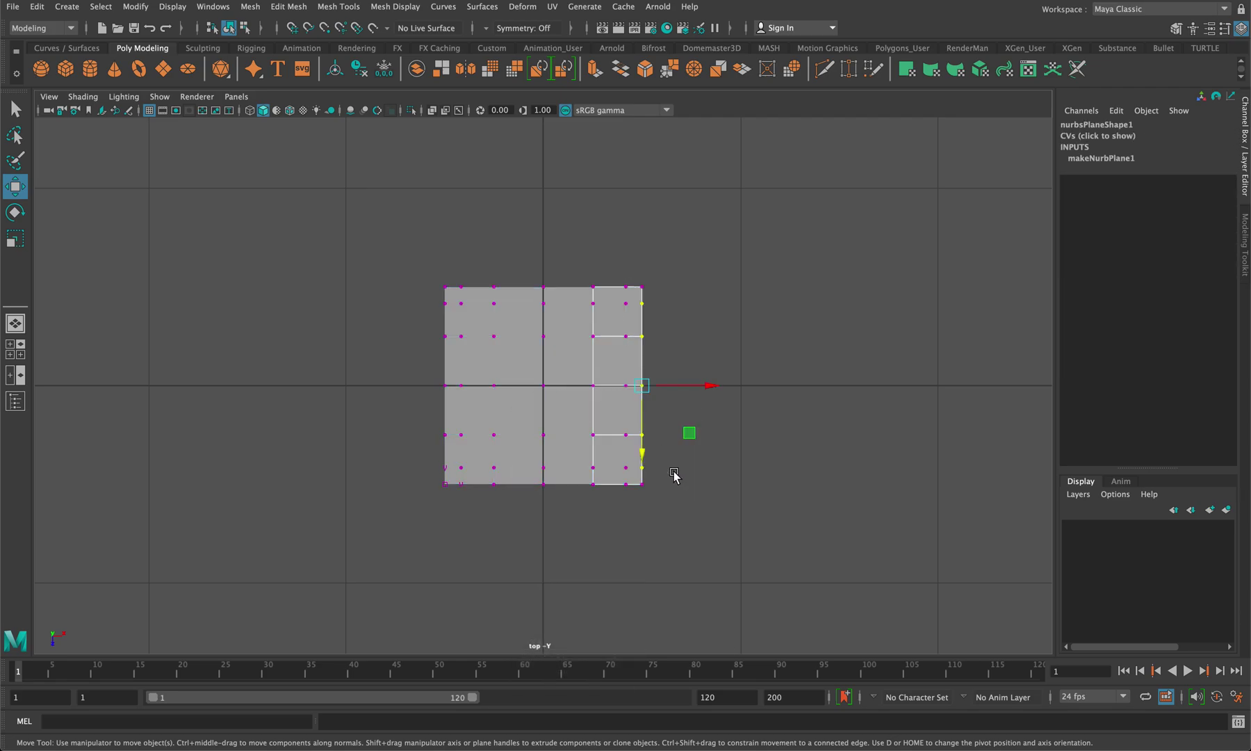
drag(693, 383, 728, 384)
drag(658, 327, 697, 442)
drag(747, 387, 809, 385)
- Round the plane's negative X edge by moving its inner control vertices outward along X, the middle ones furthest
drag(405, 296, 452, 468)
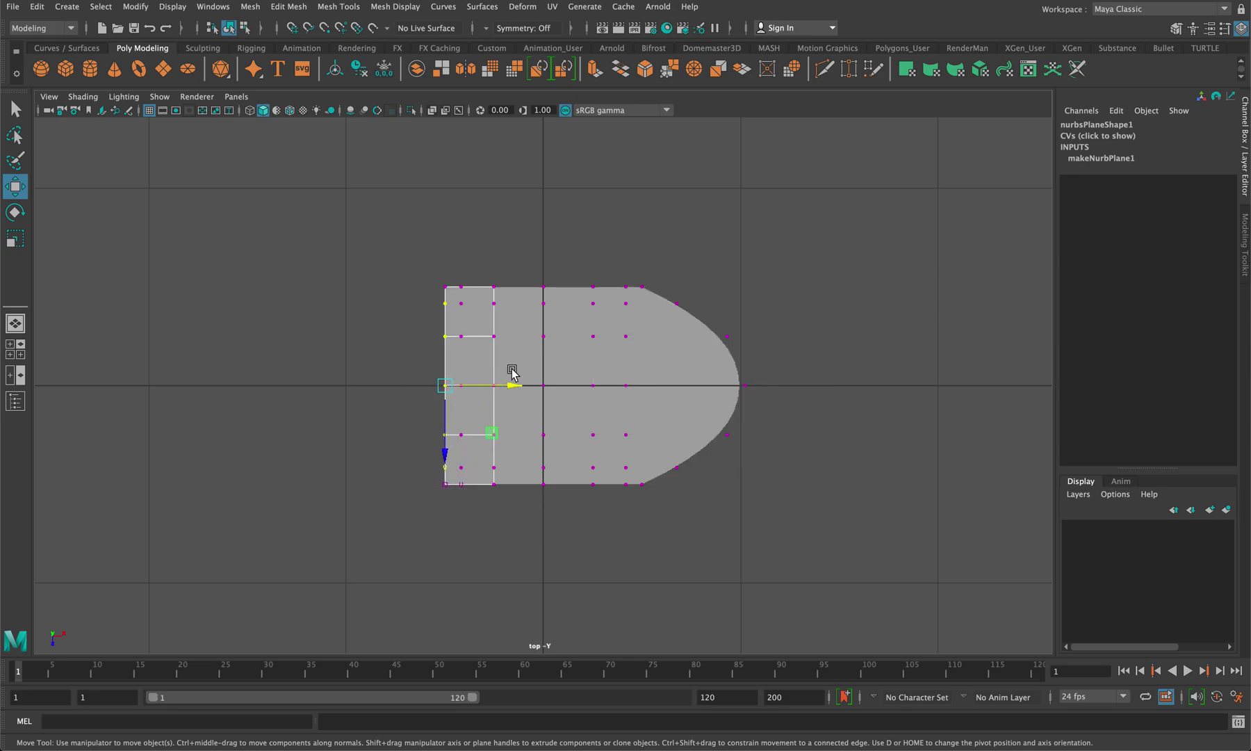
drag(516, 387, 489, 384)
drag(396, 336, 438, 444)
drag(469, 387, 439, 383)
- Move the inner control vertices of the plane's two long edges slightly outward along Z, one edge at a time
drag(467, 282, 628, 290)
drag(544, 354, 545, 349)
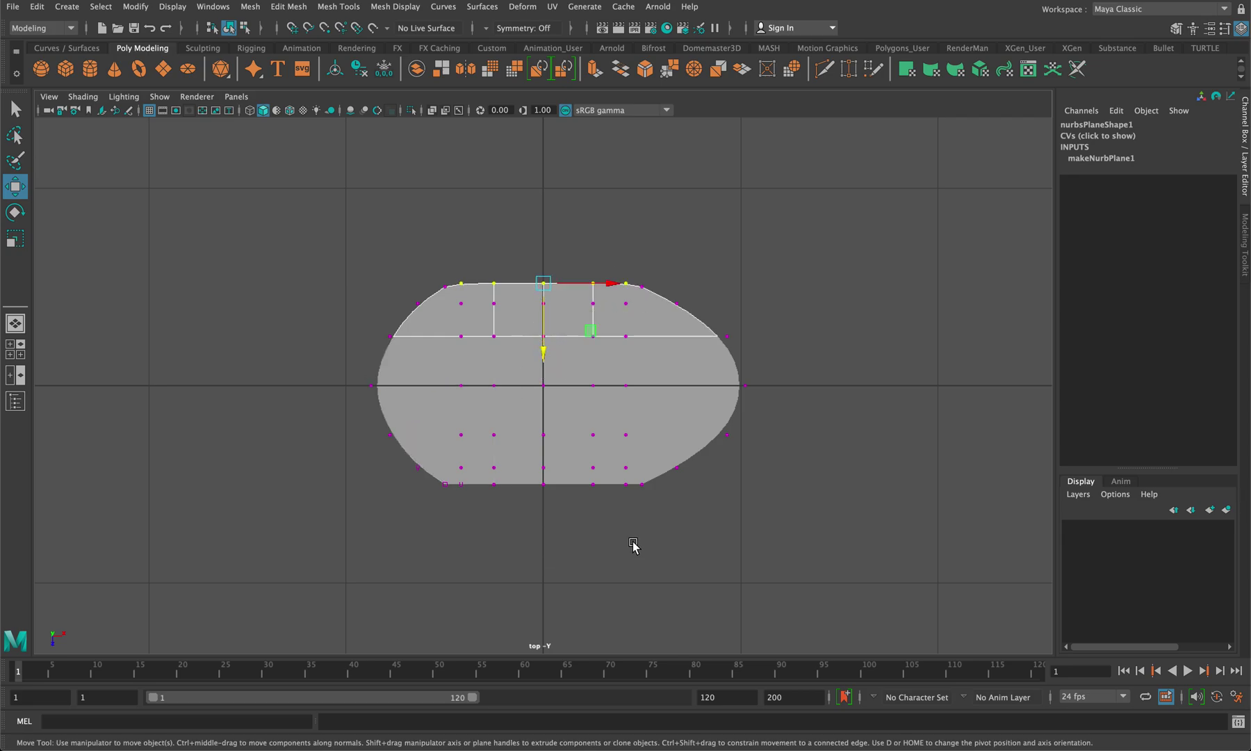
drag(633, 541, 454, 478)
drag(543, 544, 544, 550)
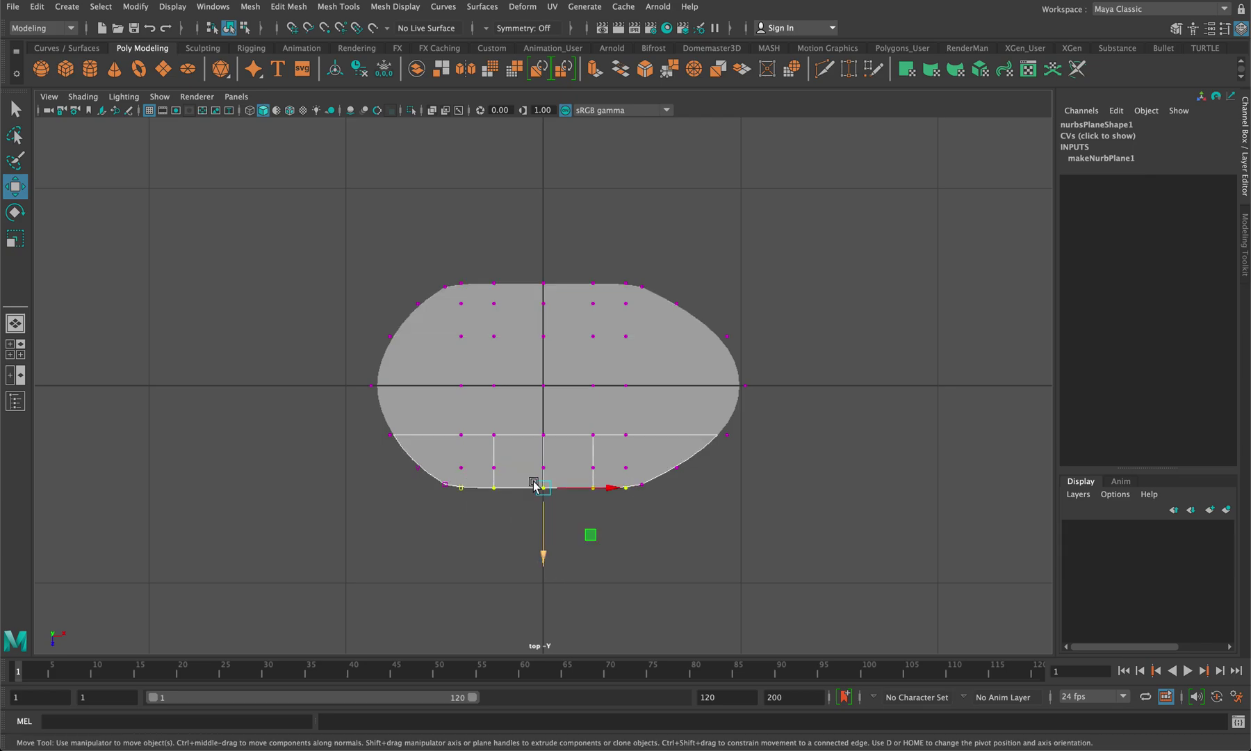
- Select alternate control vertices along both long edges of the plane and scale them outward along Z to make the edges wavy
drag(456, 272, 467, 289)
shift+drag(477, 500, 458, 481)
shift+drag(539, 267, 549, 290)
shift+drag(549, 497, 540, 480)
shift+drag(629, 499, 621, 463)
shift+drag(615, 273, 628, 285)
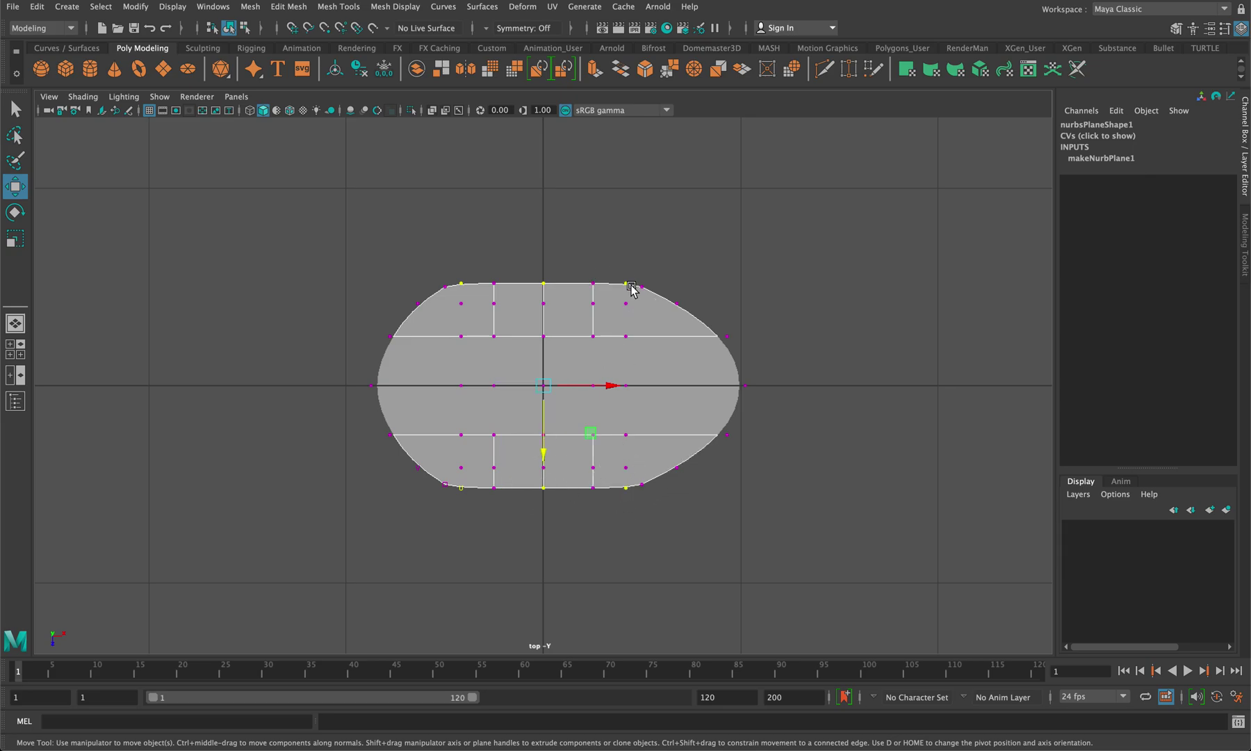
key(r)
drag(544, 453, 546, 463)
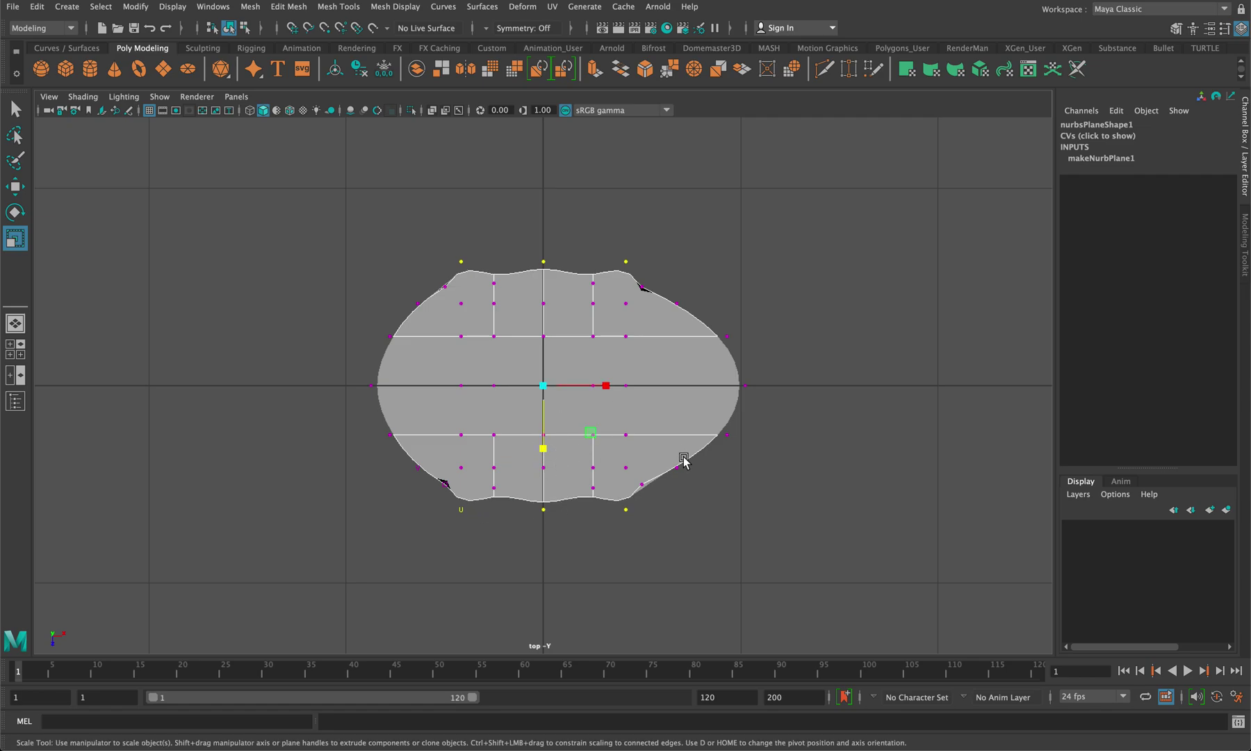
- Scale the control vertices near the plane's four corners outward along Z, and scale the whole plane to 0.789 in Z
drag(700, 322, 672, 282)
shift+drag(694, 494, 685, 466)
drag(408, 285, 423, 309)
shift+drag(421, 476, 418, 454)
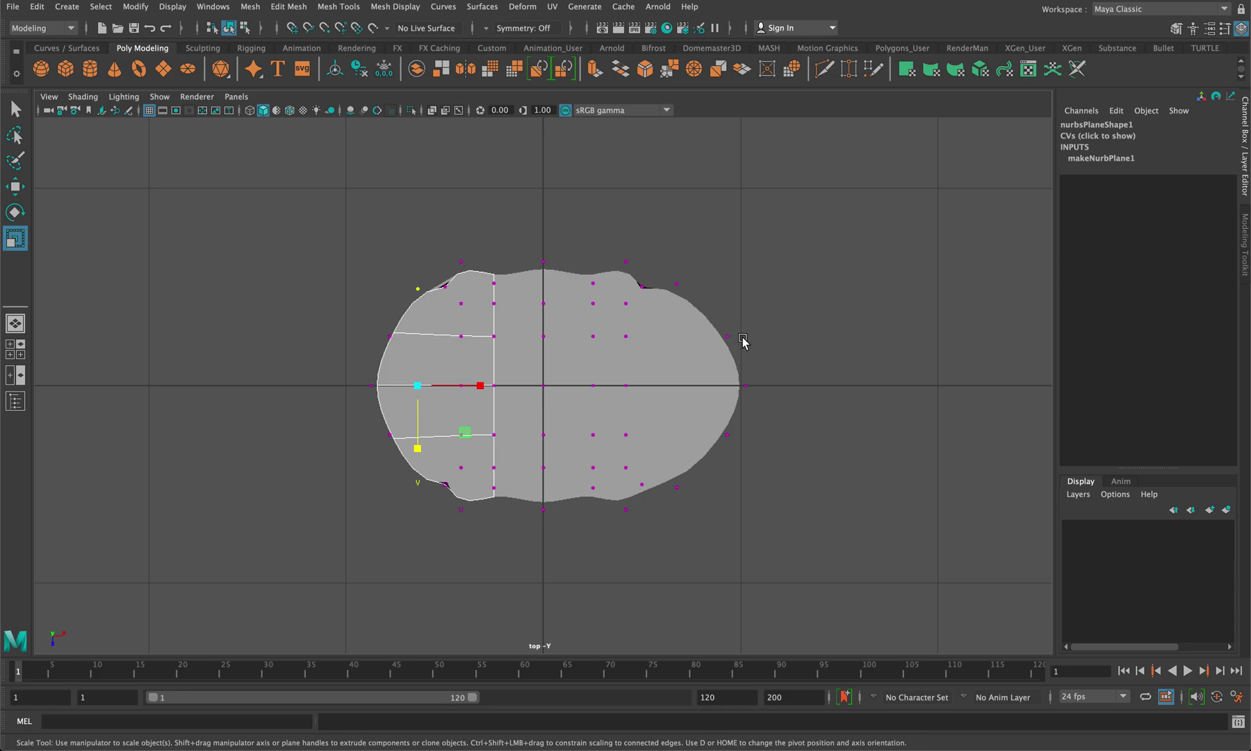
right_drag(649, 354, 705, 322)
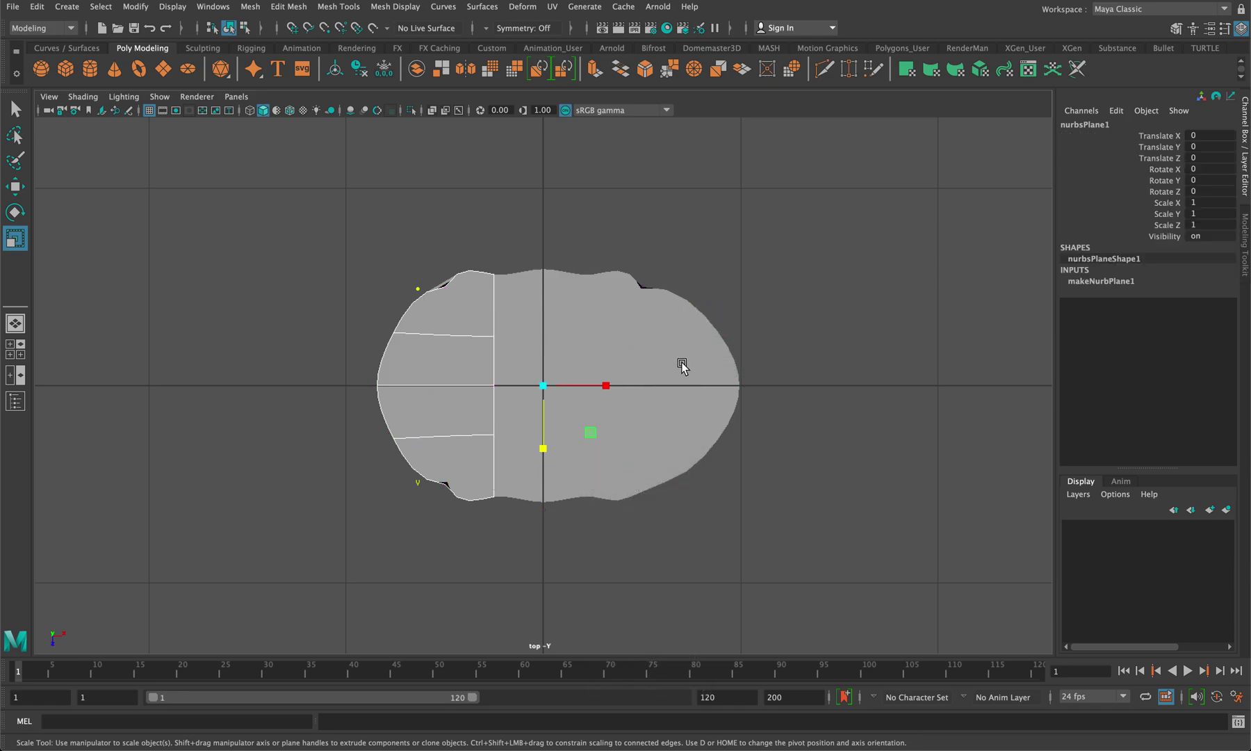
drag(543, 448, 540, 442)
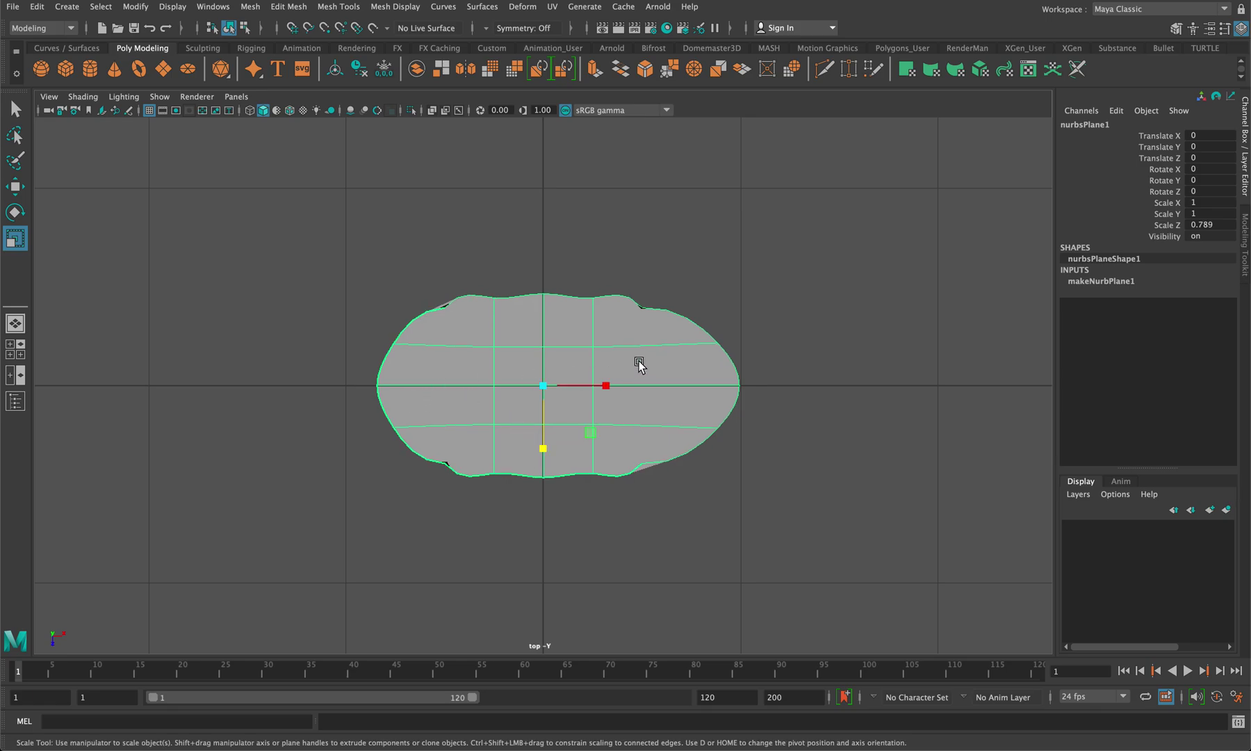
- Lower the leaf's central lengthwise row of control vertices along Y in the perspective view to crease its midrib
key(space)
key(space)
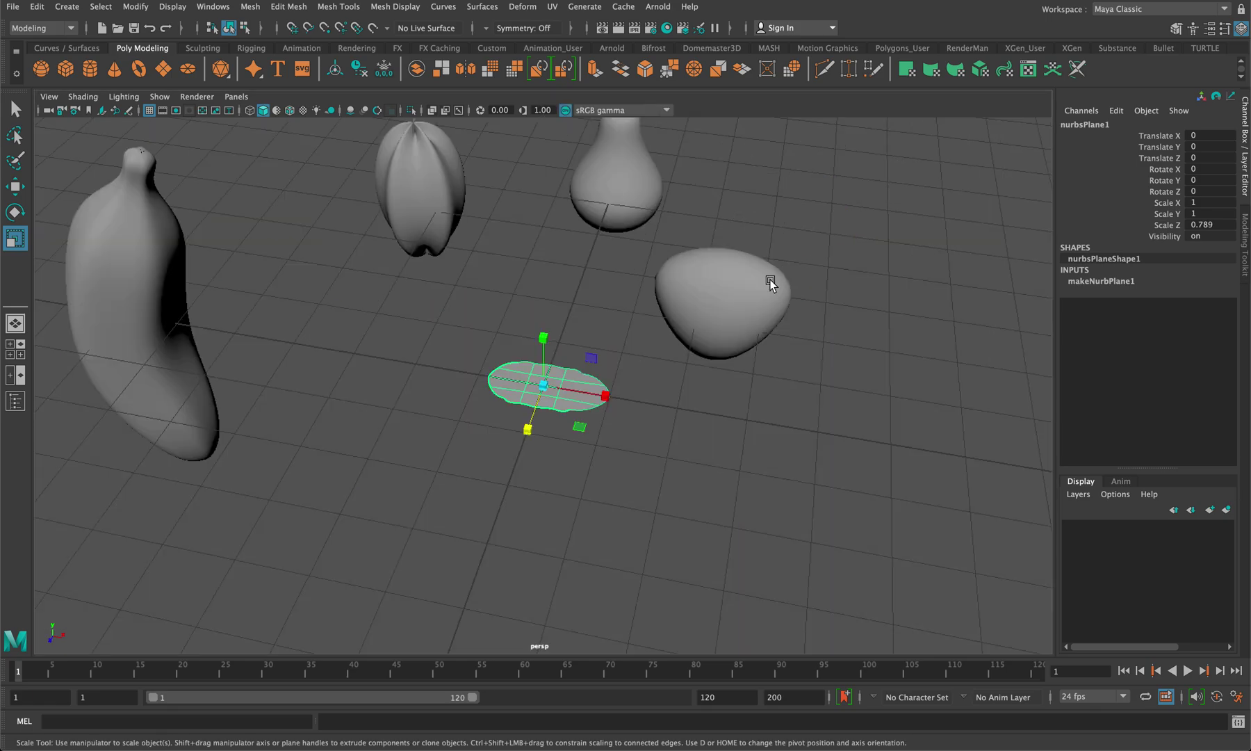
scroll(770, 283, up, 5)
right_drag(643, 384, 703, 383)
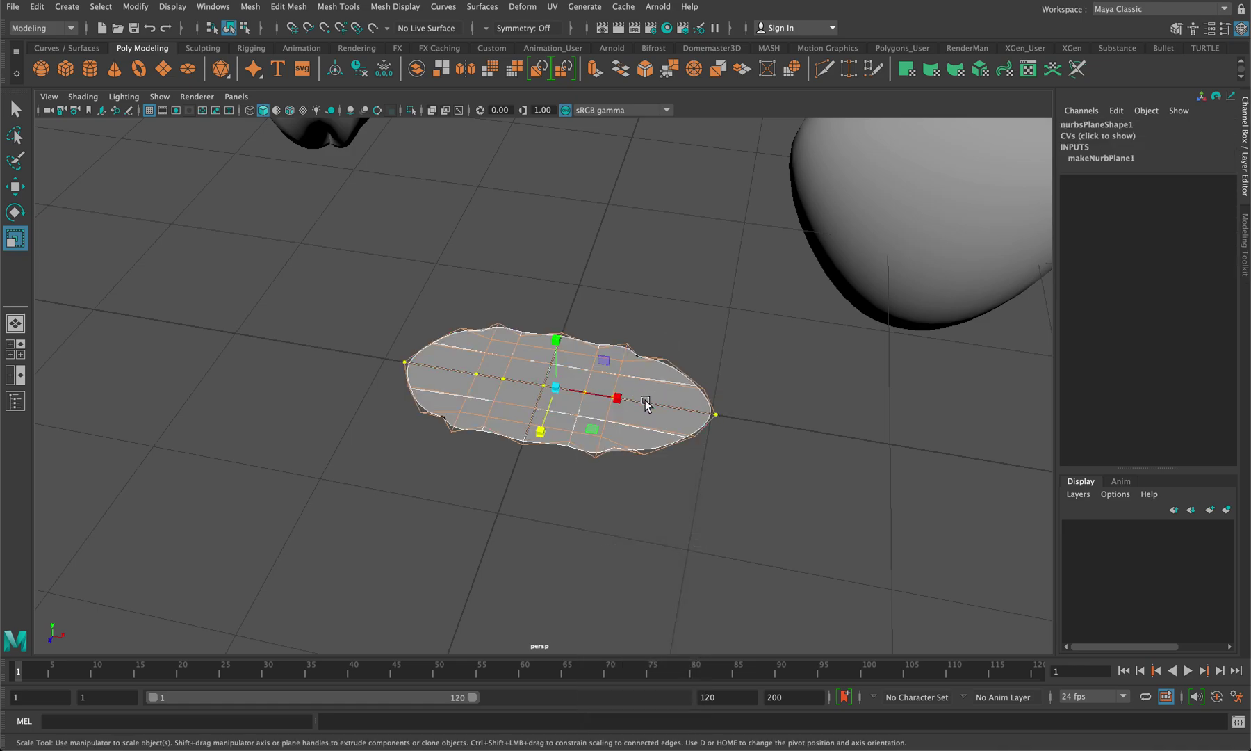
key(w)
drag(557, 340, 555, 347)
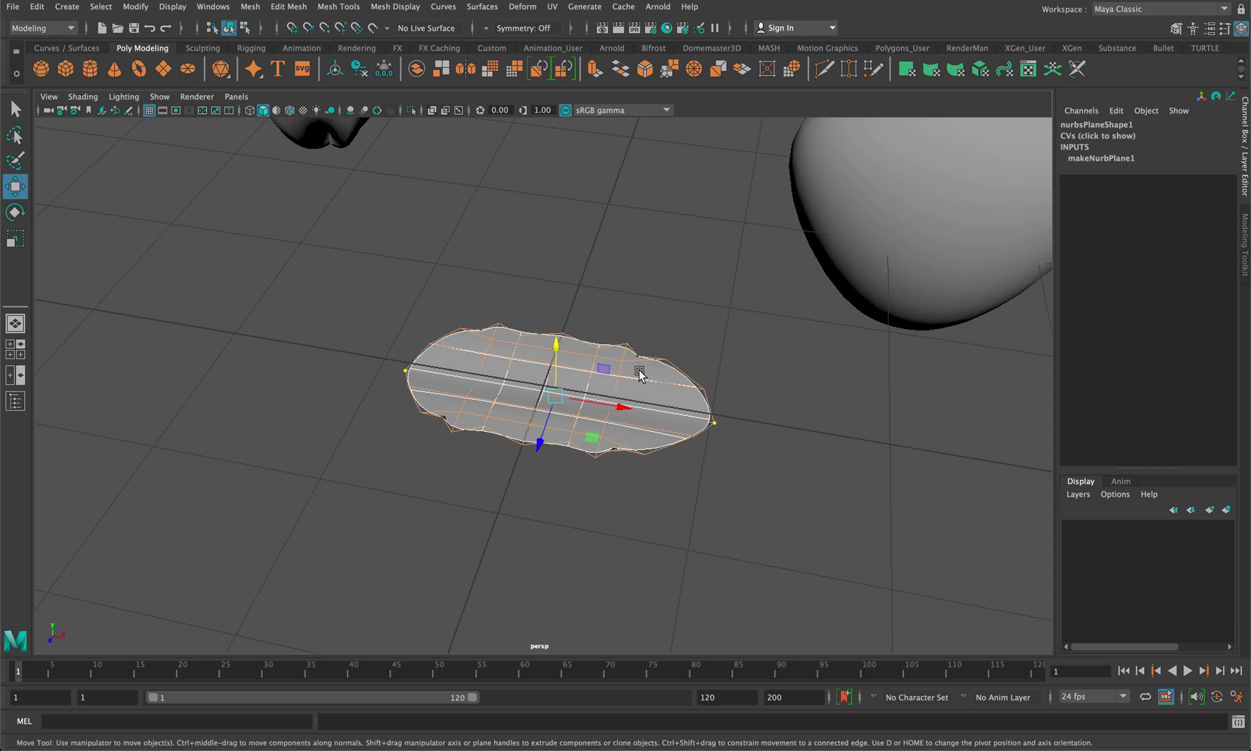
- Bend the leaf's positive X end downward by lowering and rotating its control vertices
alt+drag(639, 366, 662, 357)
right_click(660, 353)
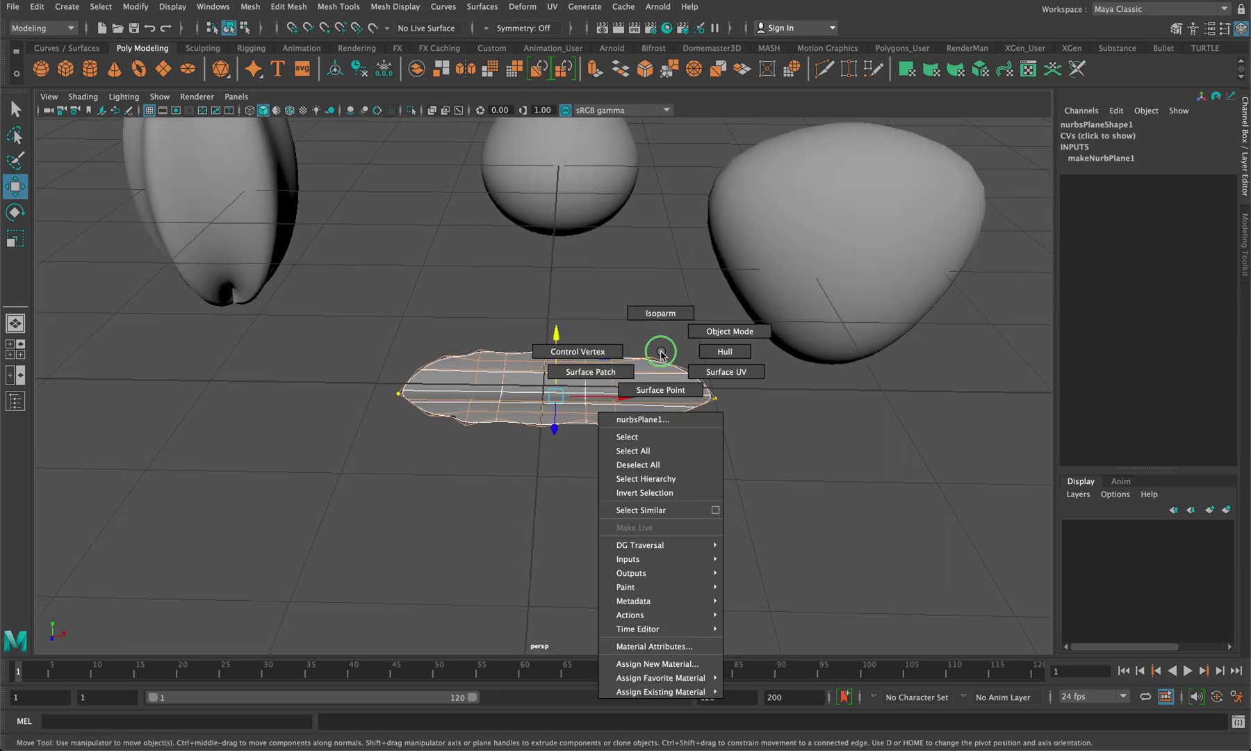
click(578, 351)
drag(741, 449, 668, 358)
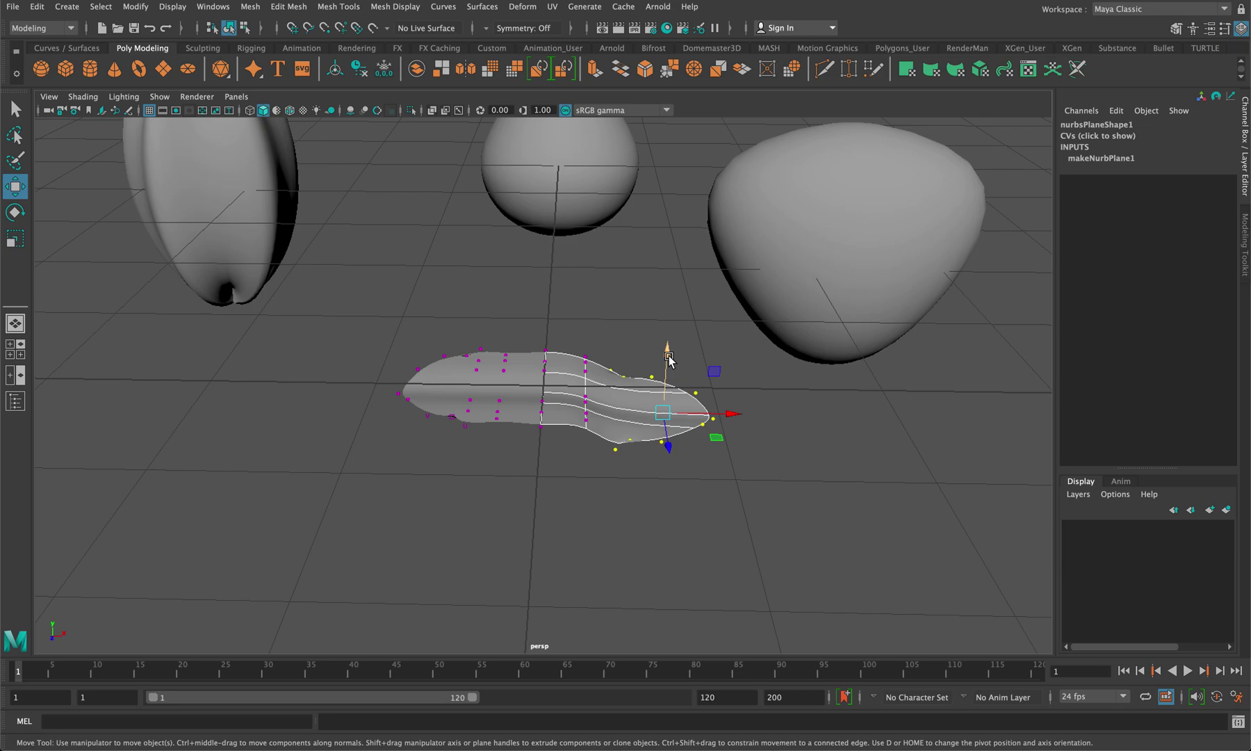
key(e)
drag(697, 380, 713, 370)
right_drag(510, 384, 591, 358)
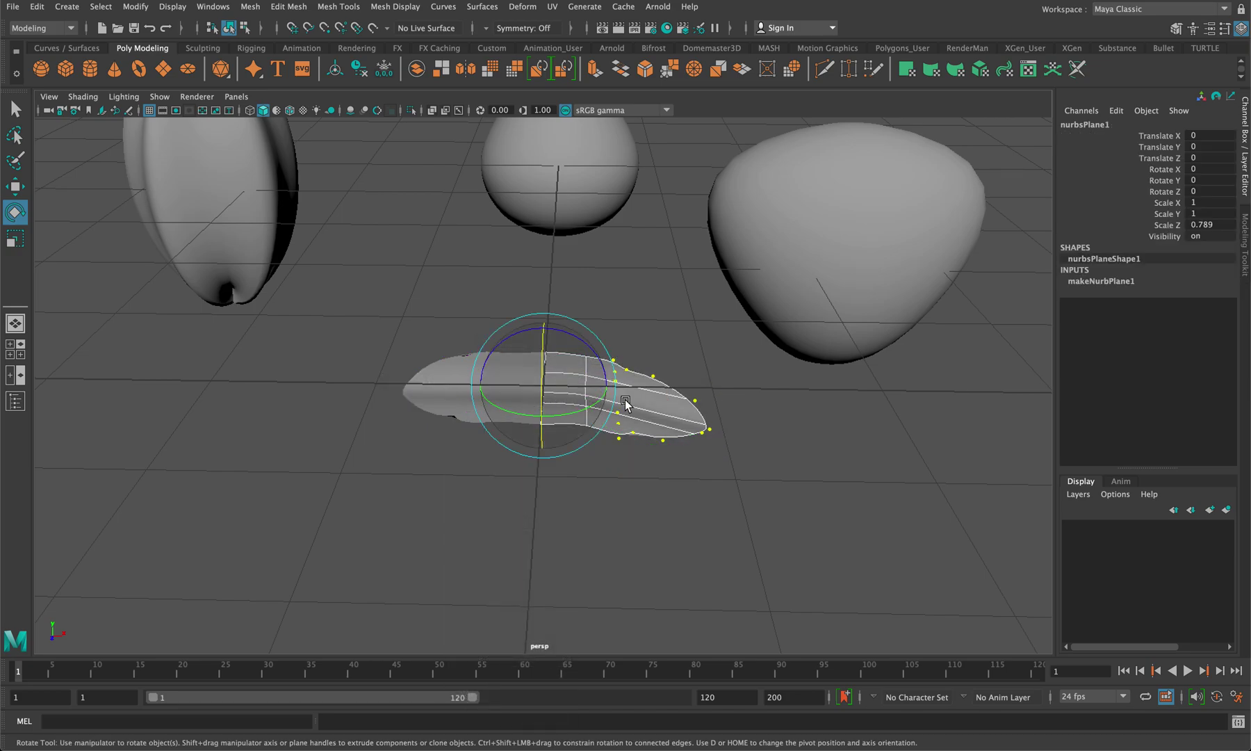
- Move the leaf onto the top of the tapered fruit, to Translate X 3.021 and Y 1.004
key(w)
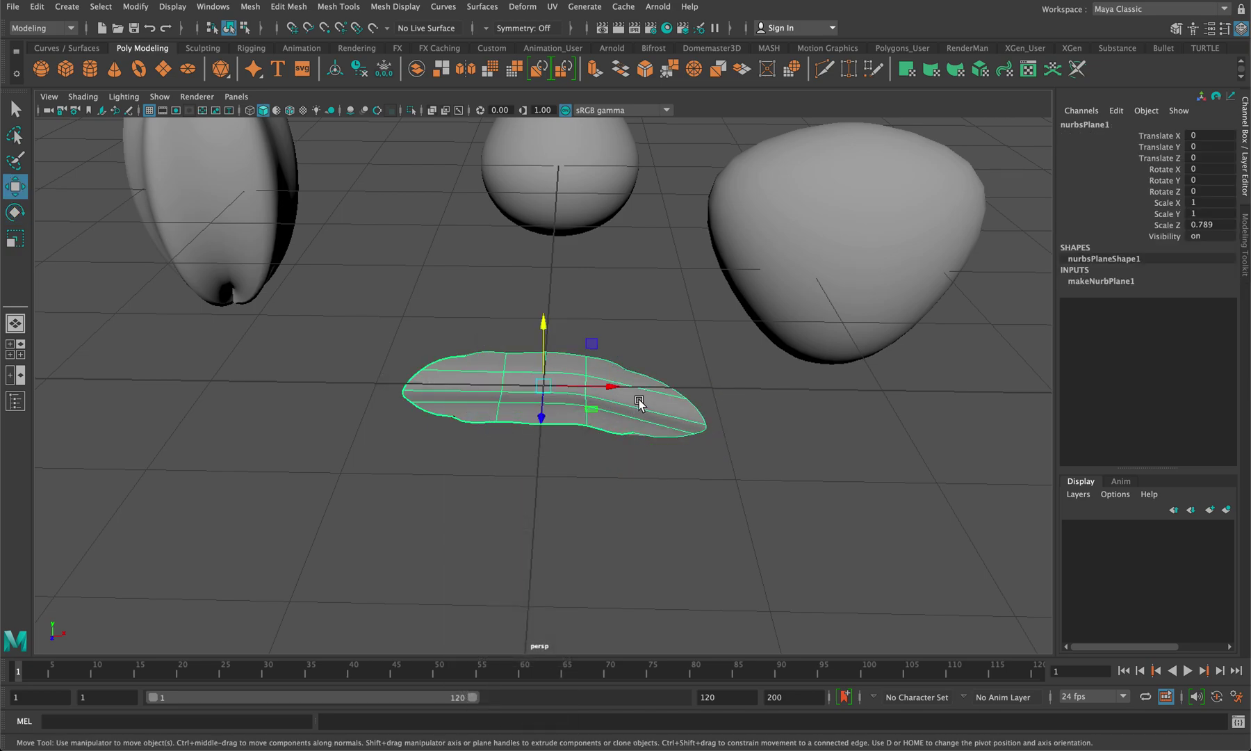
alt+drag(570, 406, 874, 212)
drag(846, 434, 815, 285)
drag(804, 201, 815, 101)
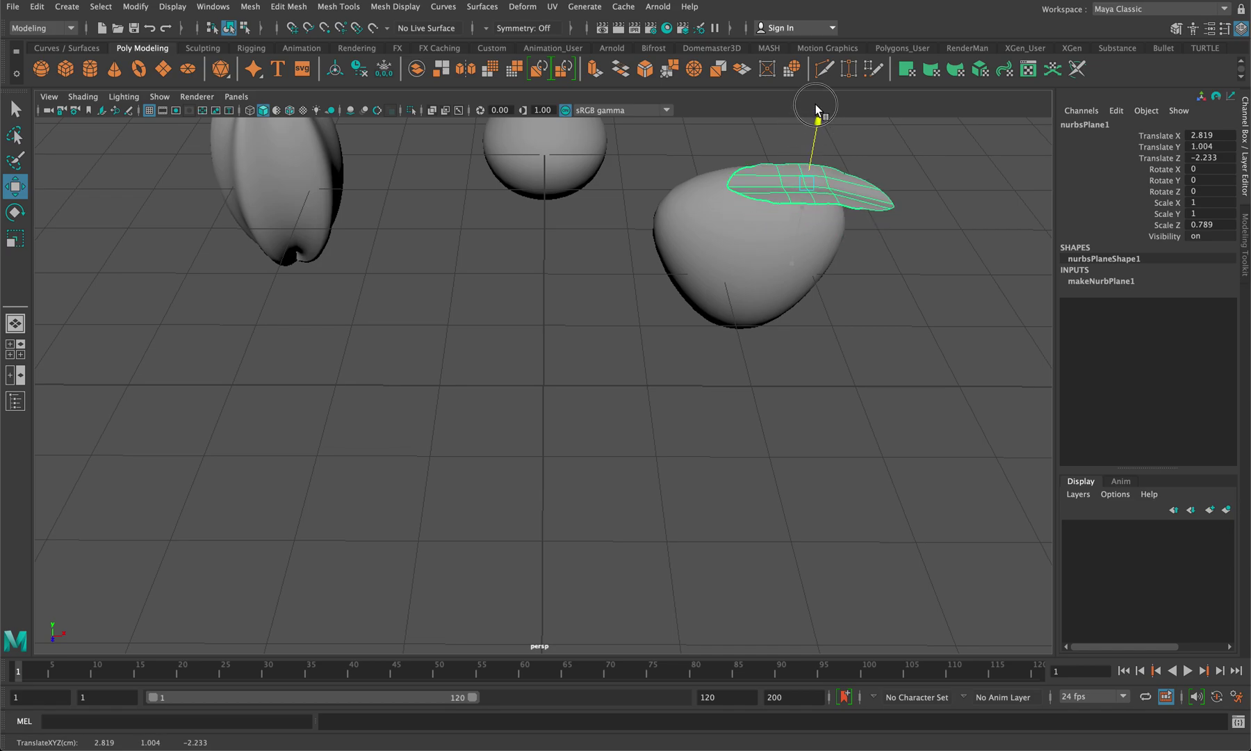
drag(874, 183, 897, 240)
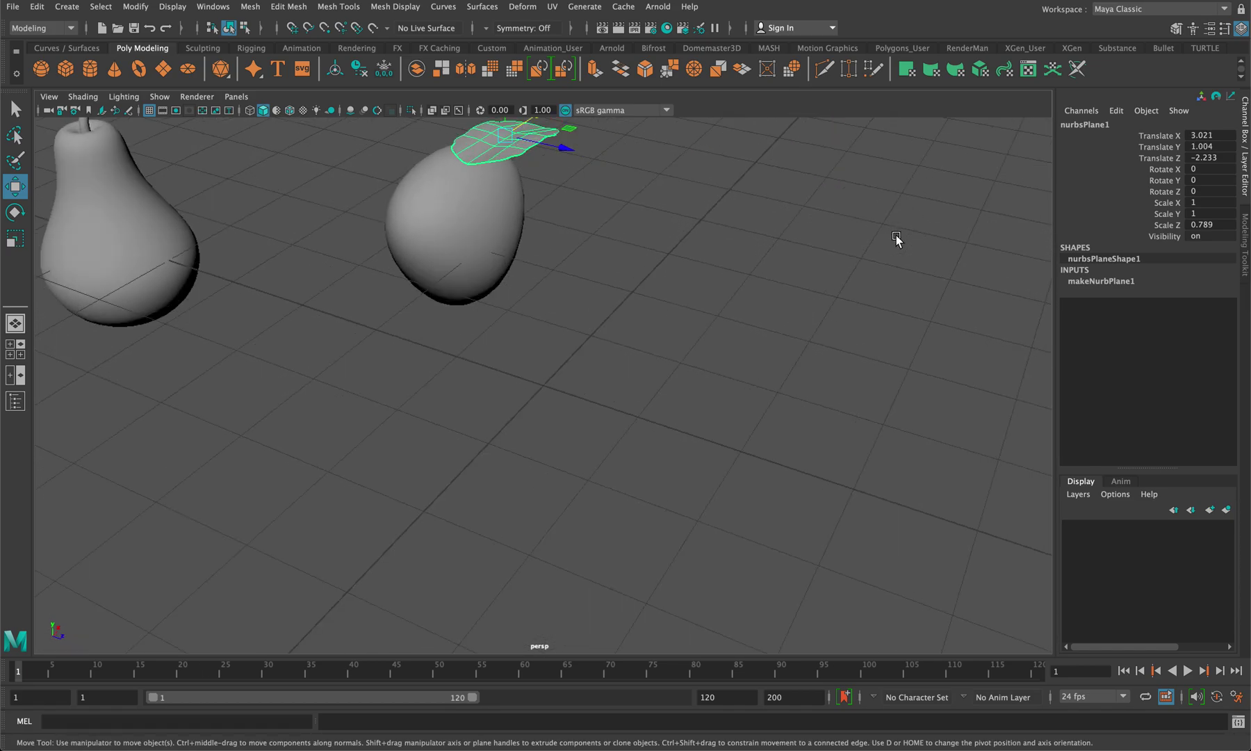
- Shrink the leaf uniformly to 0.823 in X and Y and reposition it to 2.951, 1.032, -2.43 on the fruit's top
key(f)
drag(592, 376, 471, 350)
key(r)
key(w)
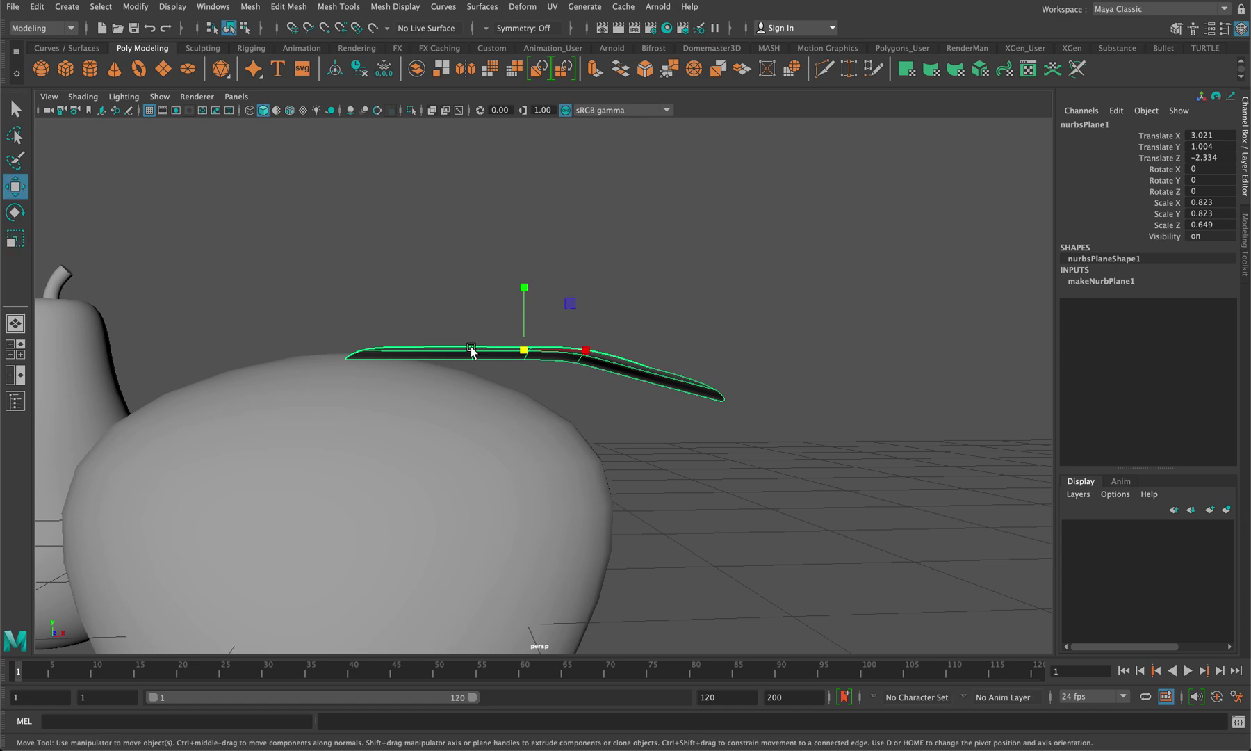
drag(581, 353, 559, 475)
drag(525, 417, 472, 333)
drag(503, 274, 486, 313)
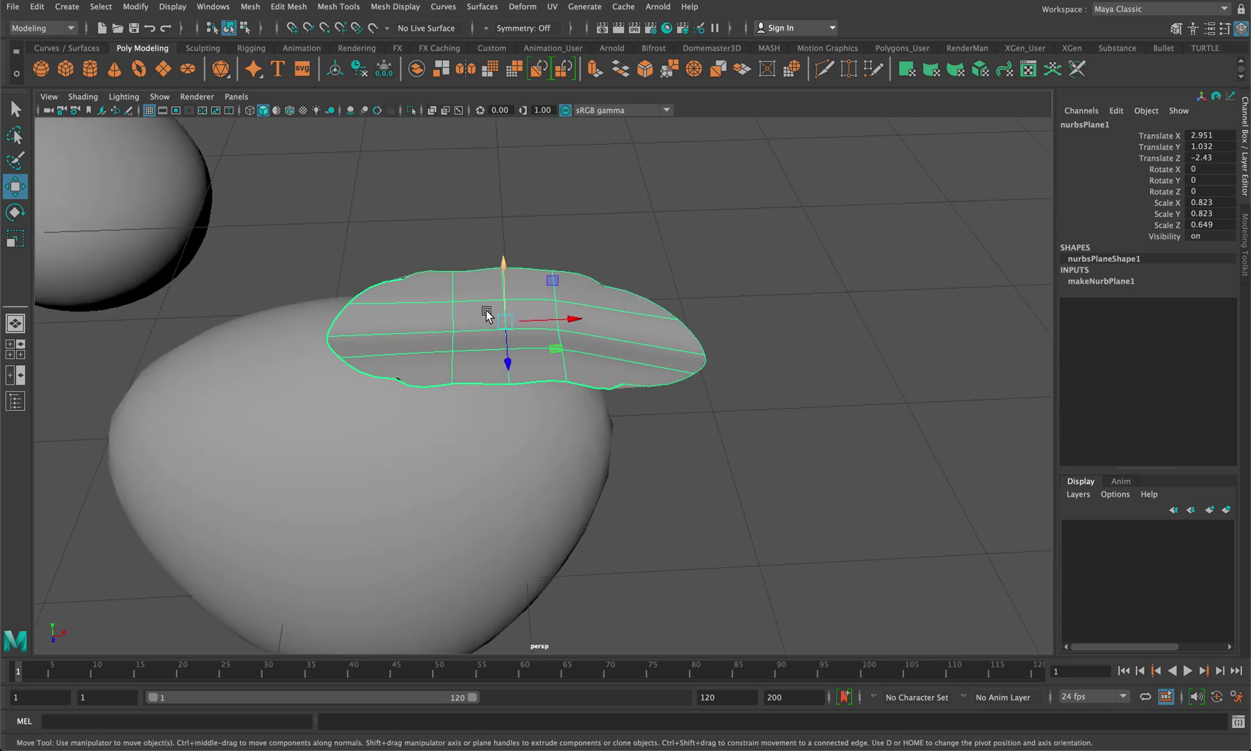
- Move the leaf's pivot along X to its base end above the fruit's centre, undoing any trial rotation
key(d)
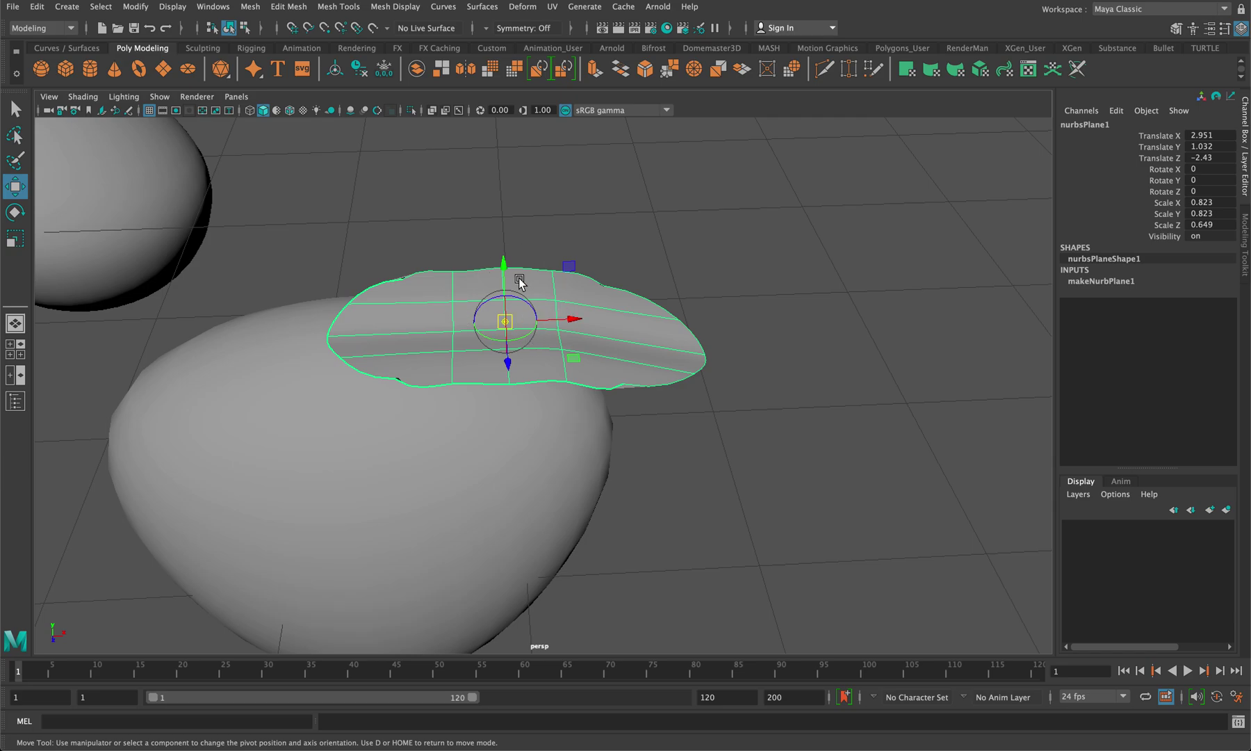
drag(580, 324, 402, 323)
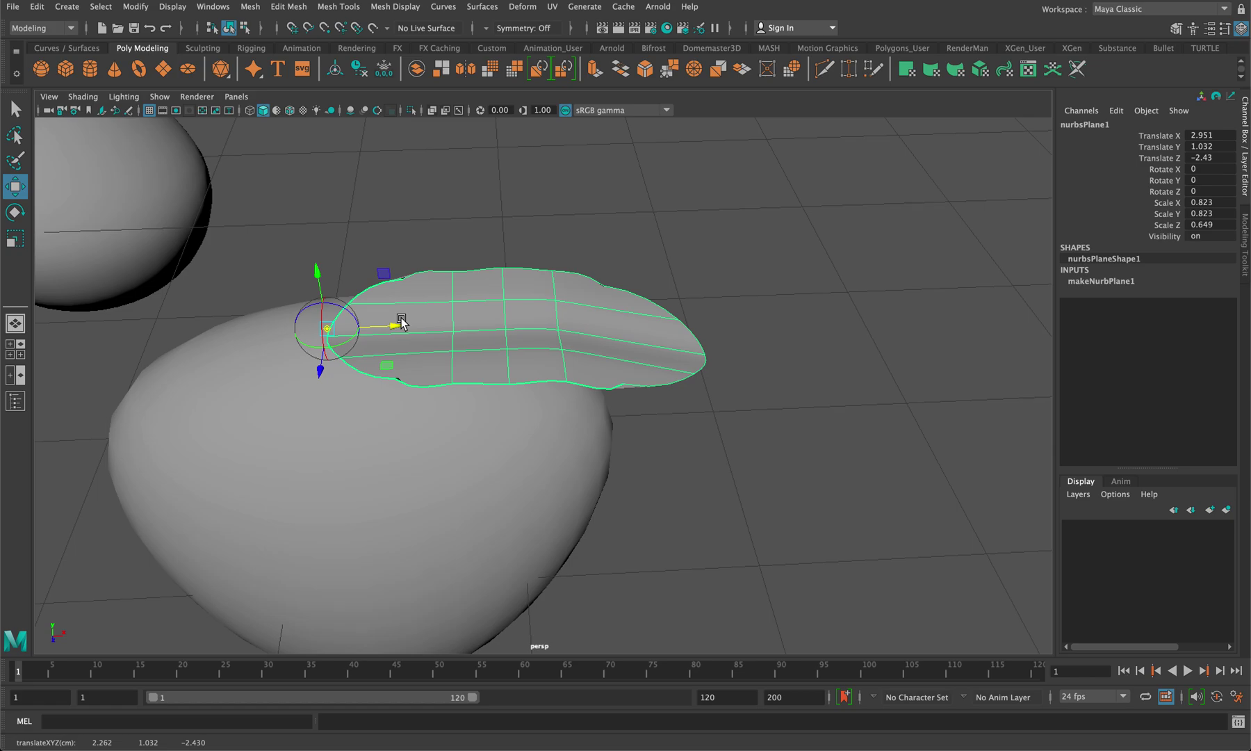
key(d)
key(e)
mouse_move(377, 343)
mouse_down()
mouse_move(340, 368)
mouse_move(363, 344)
mouse_up()
key(ctrl+z)
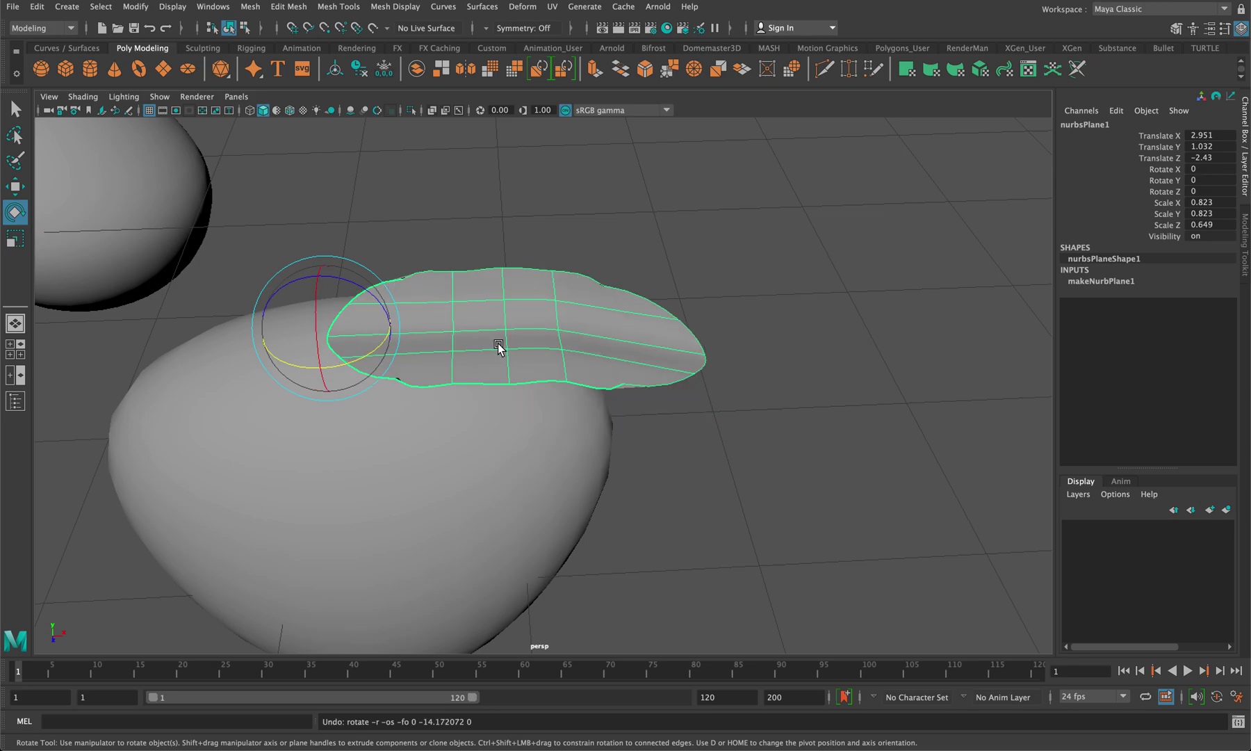
- Duplicate the leaf repeatedly, rotating the copies about Y around the base pivot to form a ring of leaves on the fruit
key(ctrl+d)
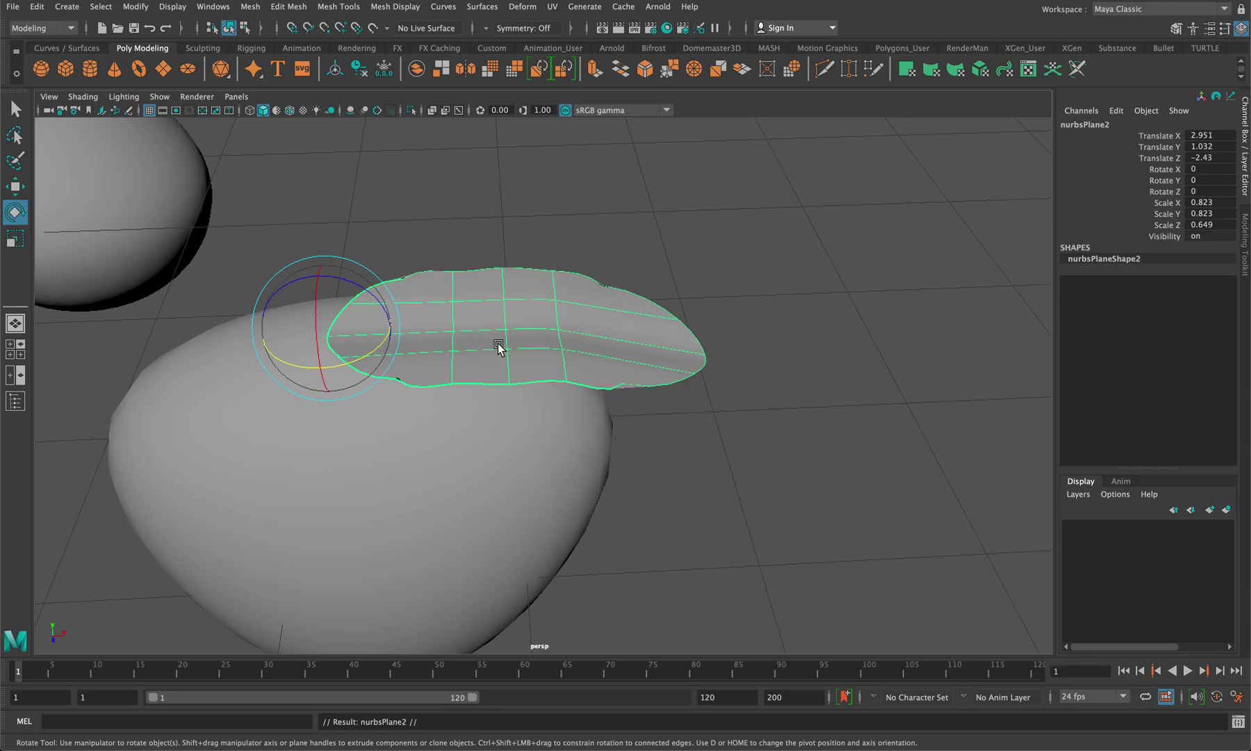
drag(371, 352, 260, 354)
key(ctrl+d)
key(ctrl+d)
key(ctrl+d)
key(ctrl+d)
key(ctrl+d)
key(ctrl+d)
key(ctrl+d)
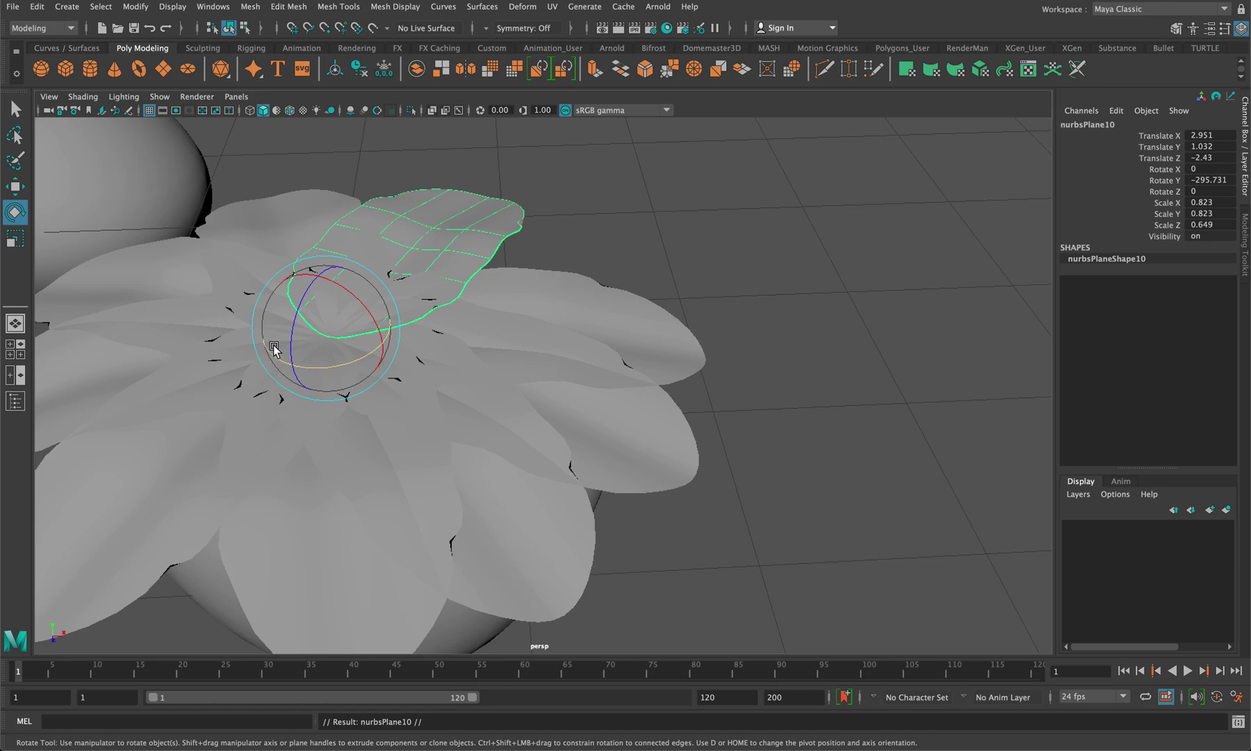
- Select all the leaves with the tapered fruit last and parent the leaves to the fruit
click(300, 349)
scroll(304, 350, down, 3)
alt+drag(304, 349, 399, 333)
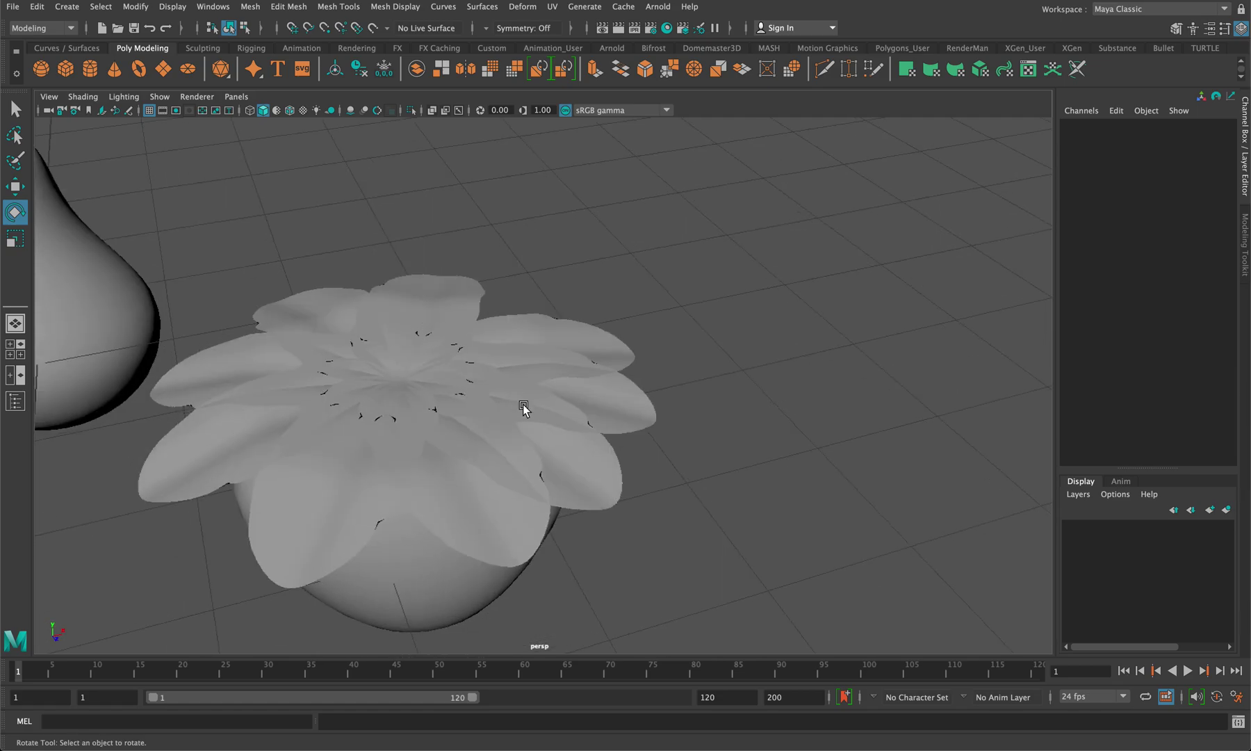
scroll(640, 510, down, 2)
alt+drag(639, 515, 210, 271)
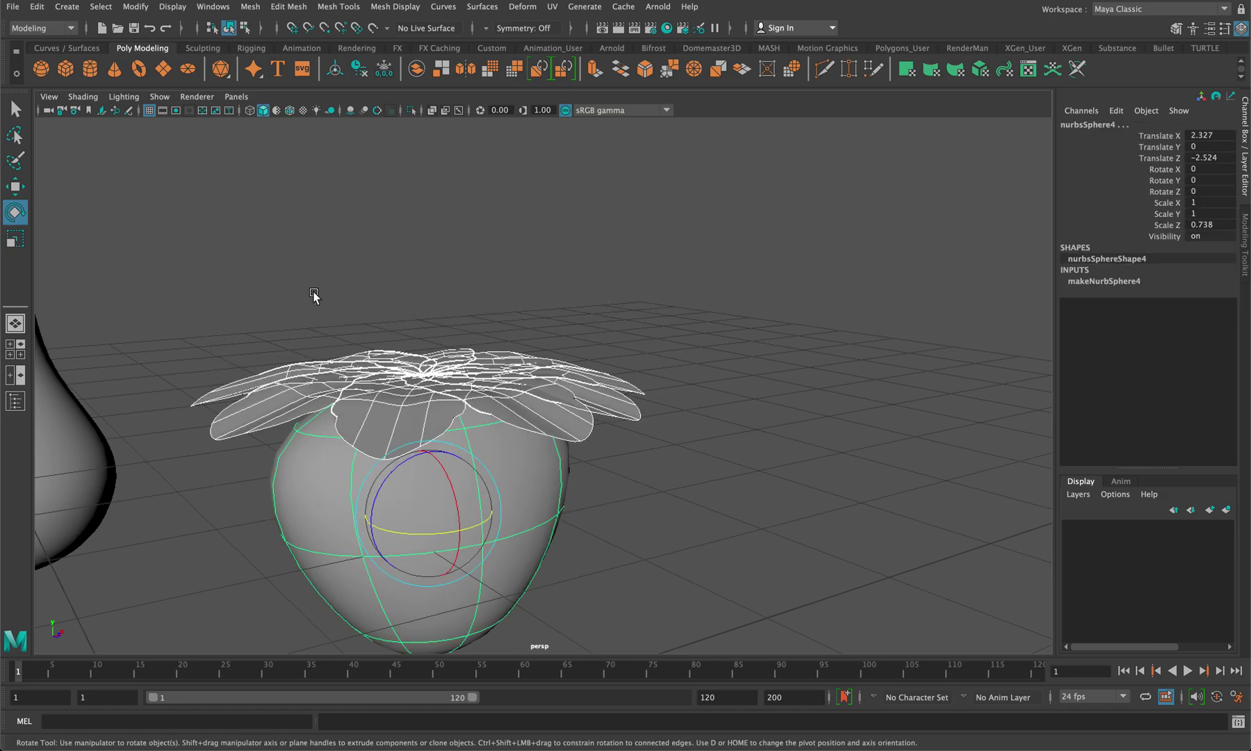
shift+click(313, 484)
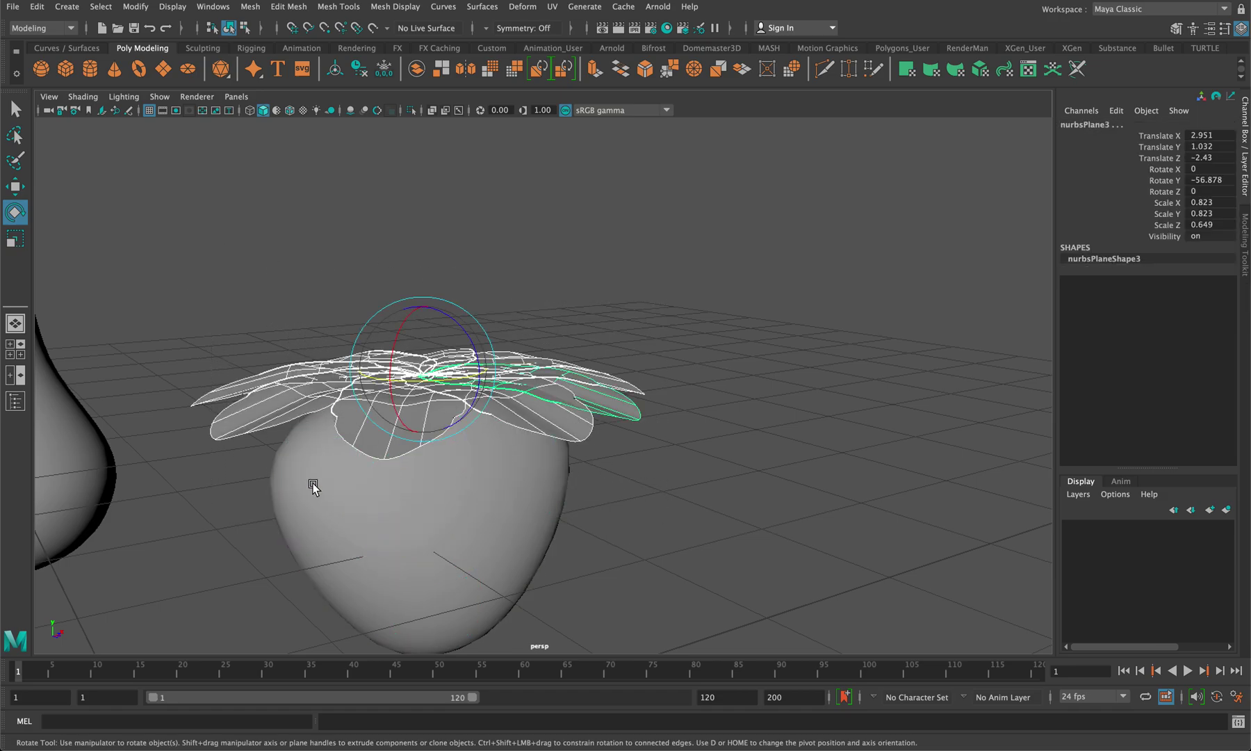
shift+click(353, 542)
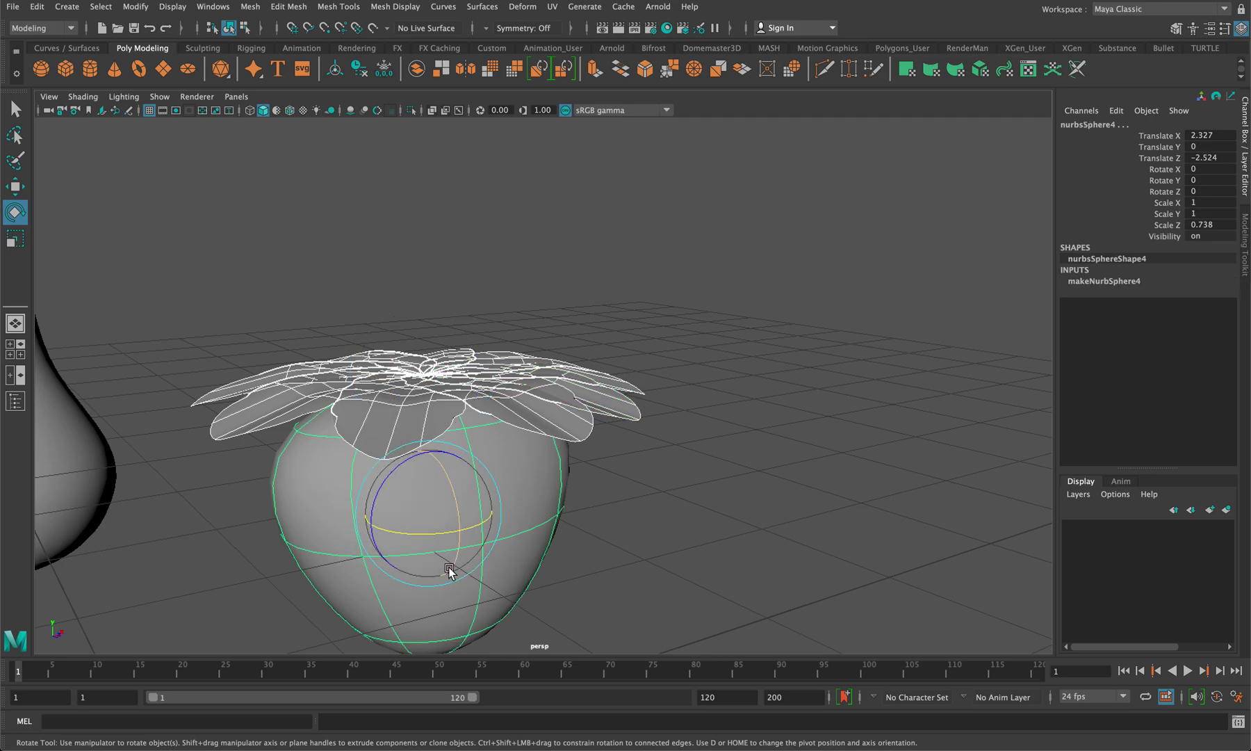
key(p)
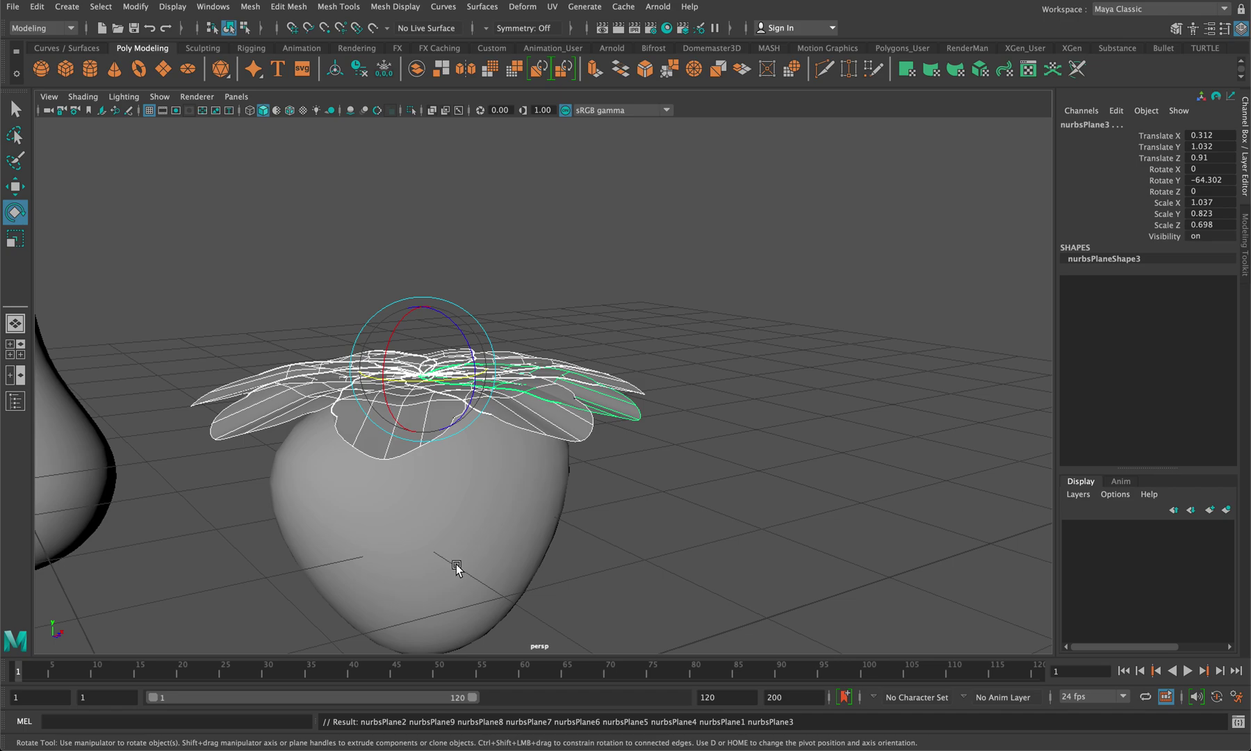
- Move the leafy fruit back beside the pear, to Translate X 3.487 and Z -5.911
click(507, 548)
scroll(506, 548, down, 3)
alt+drag(506, 548, 537, 549)
key(w)
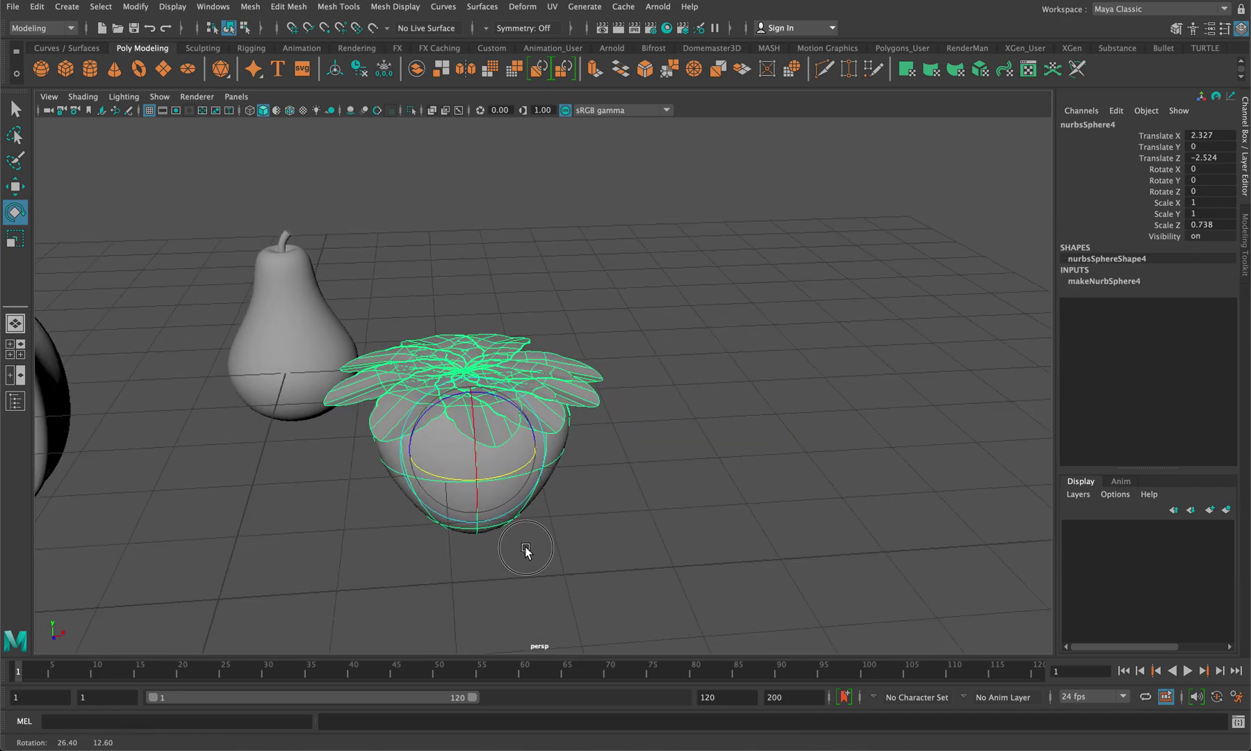
drag(485, 489, 444, 497)
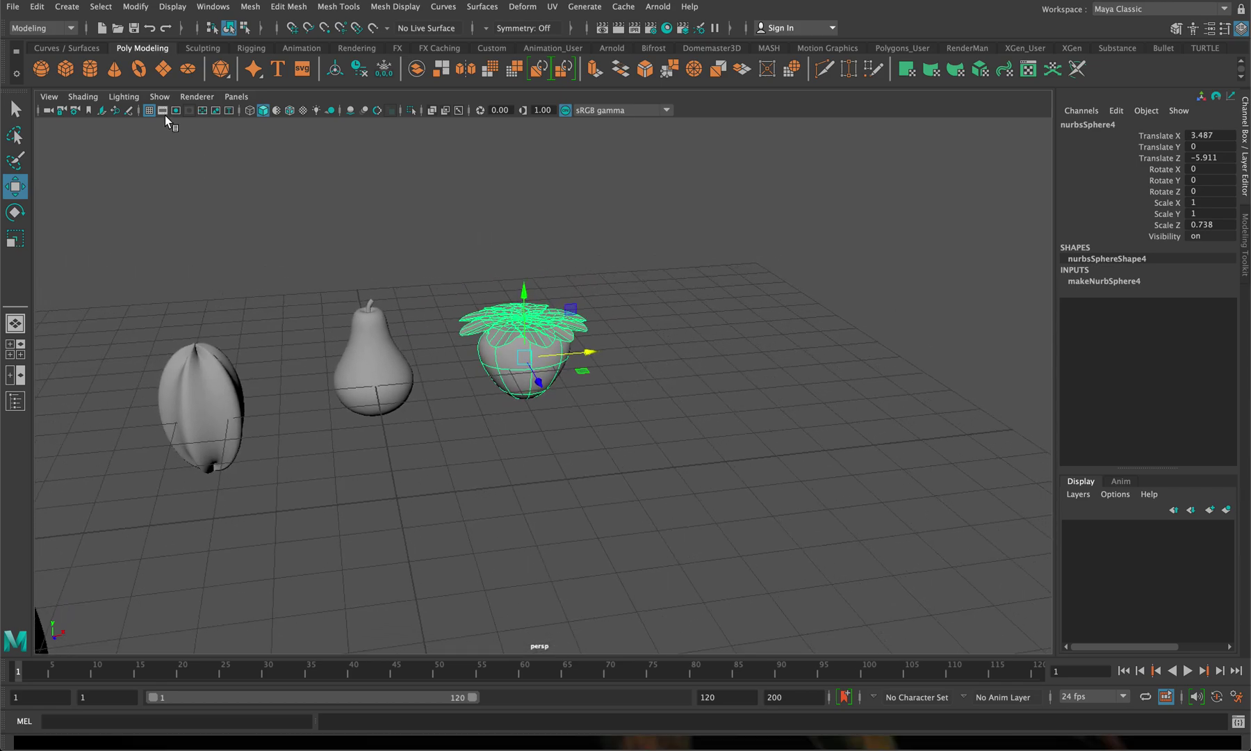
- Create a new NURBS sphere at the origin
click(37, 7)
mouse_move(67, 7)
mouse_move(104, 44)
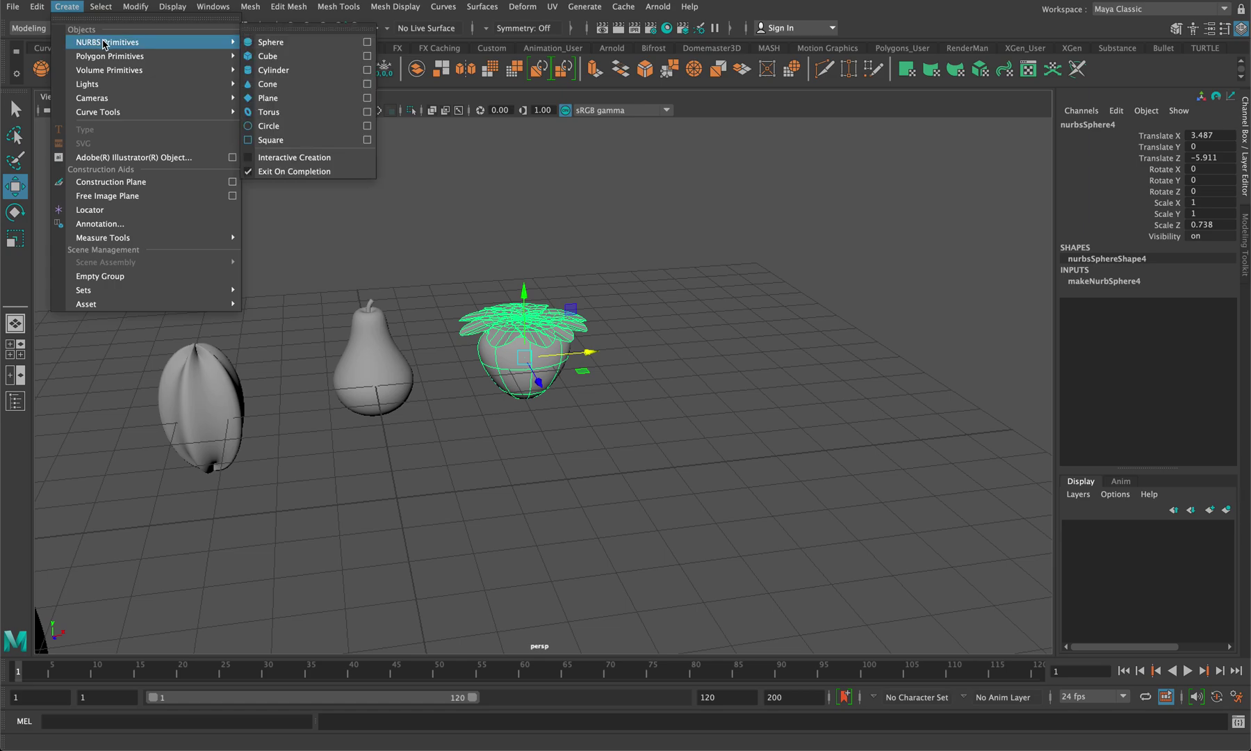
click(268, 42)
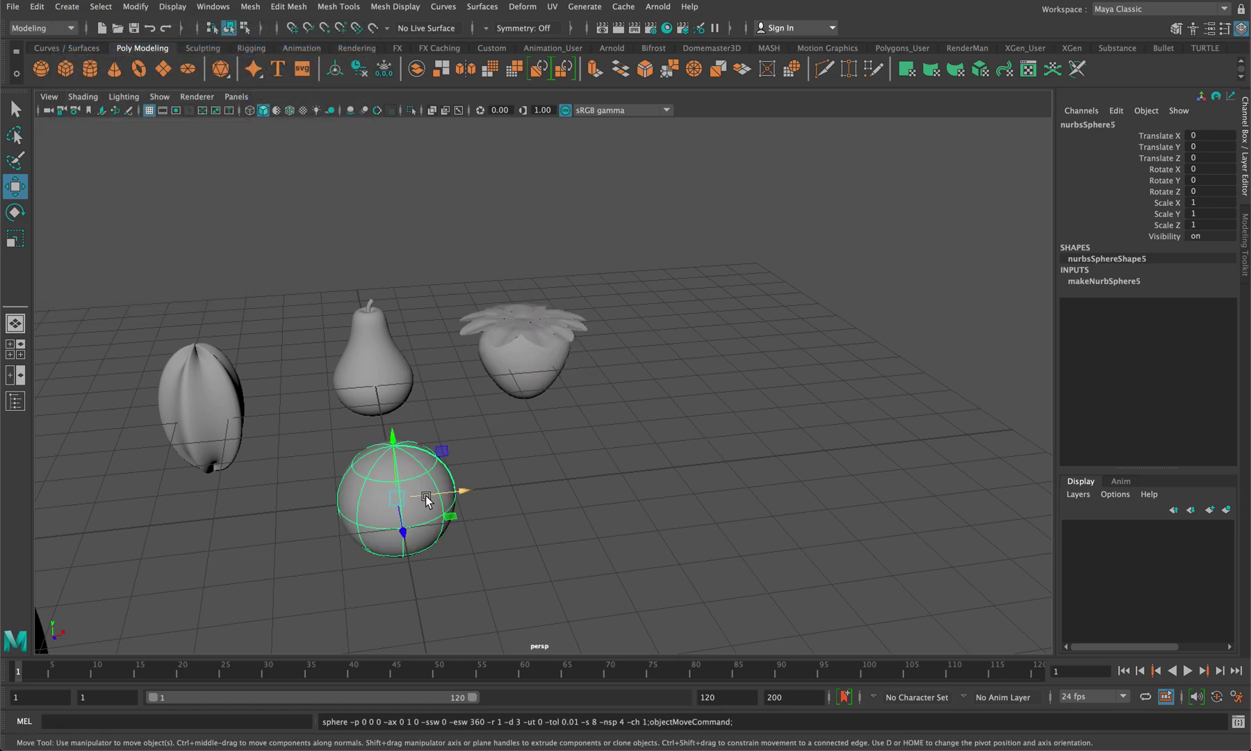
scroll(400, 453, up, 4)
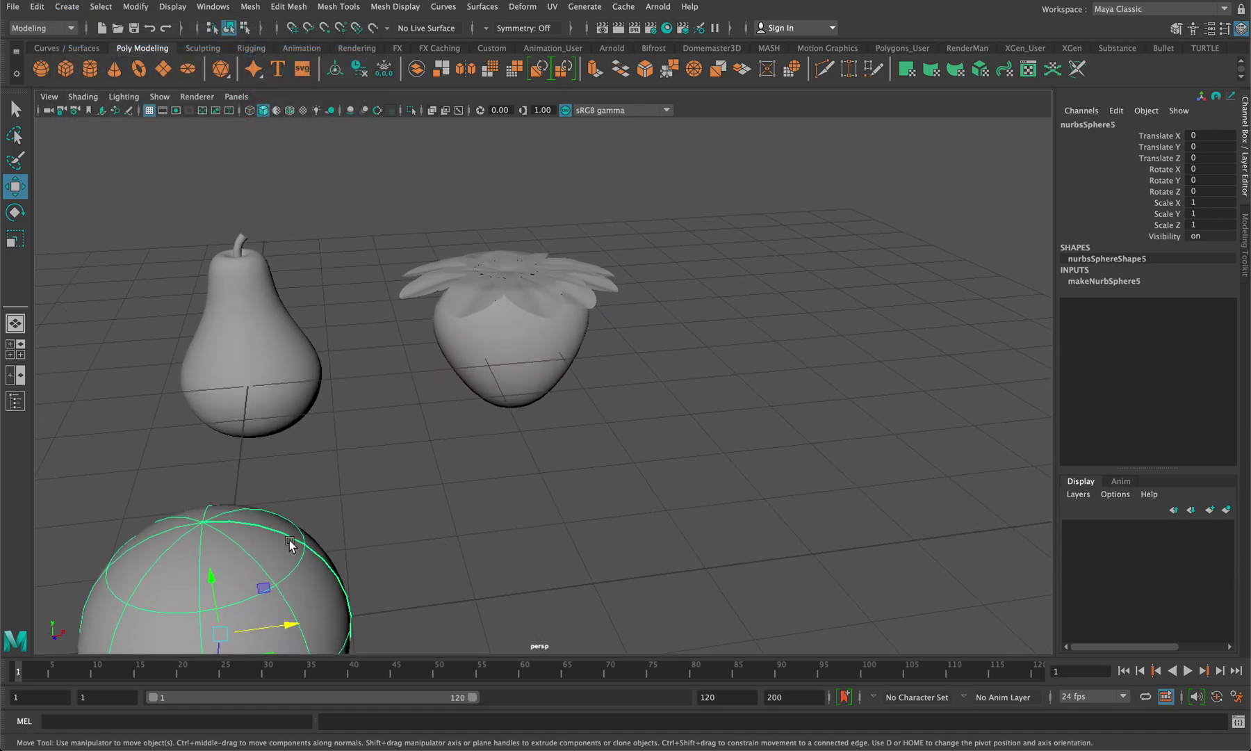
- Push the new sphere's control vertices at the top pole down along Y to form an apple-like dimple
right_drag(256, 401, 308, 412)
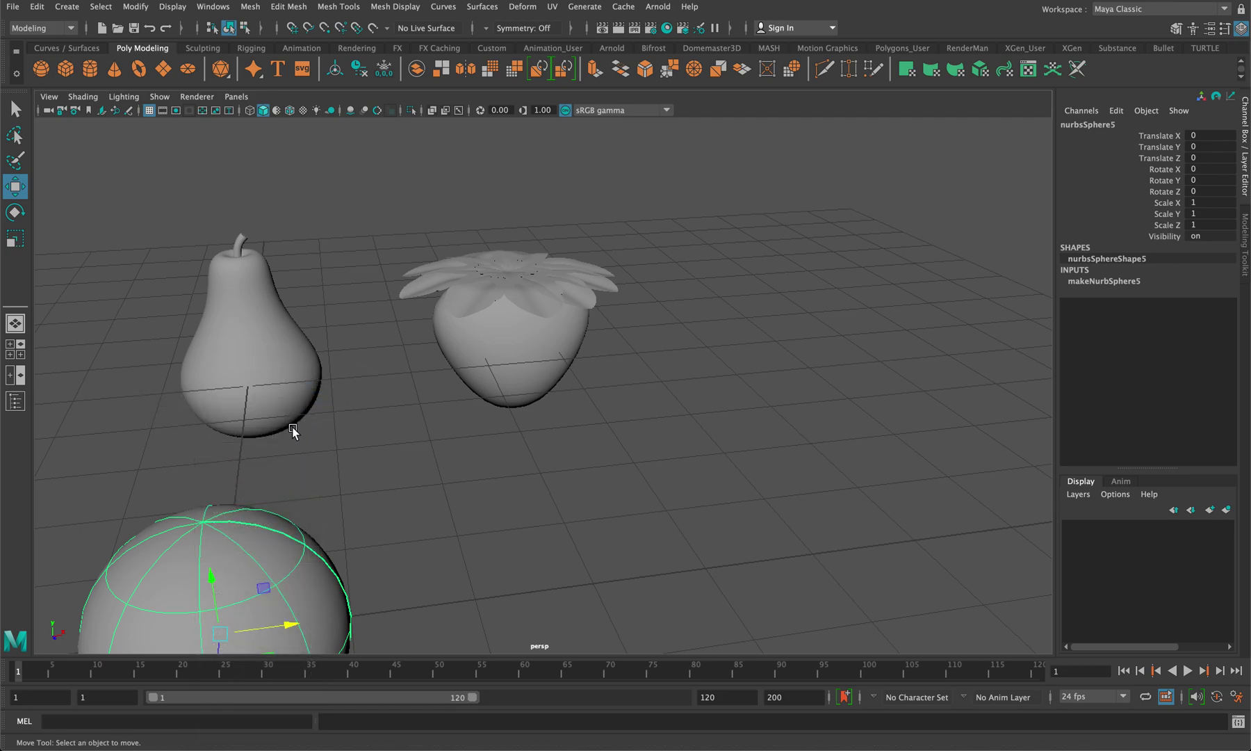
click(203, 523)
click(202, 522)
drag(202, 522, 300, 543)
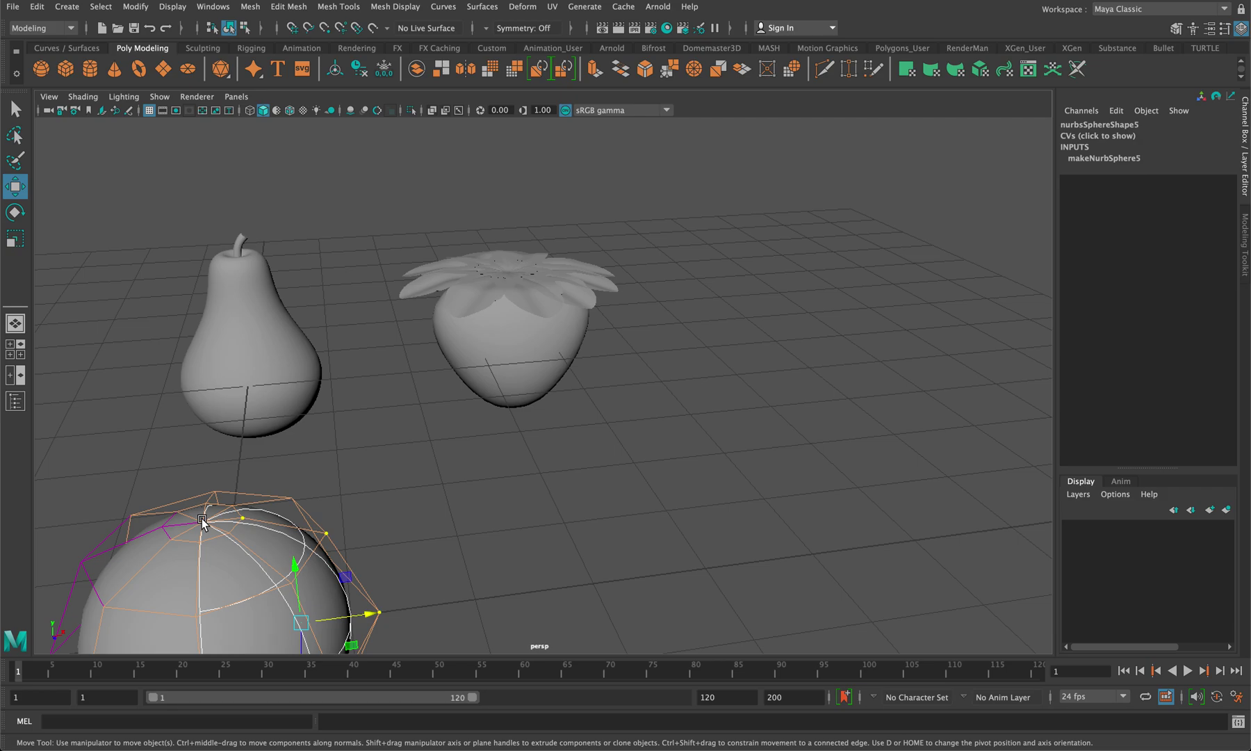
key(f)
click(378, 143)
alt+drag(378, 142, 378, 186)
click(382, 189)
drag(383, 133, 387, 184)
- Select control vertices beside the sphere's dimple and examine the indentation from several angles
alt+drag(415, 313, 477, 291)
right_drag(477, 291, 426, 272)
click(627, 252)
alt+drag(544, 254, 492, 278)
click(402, 208)
alt+drag(402, 209, 526, 304)
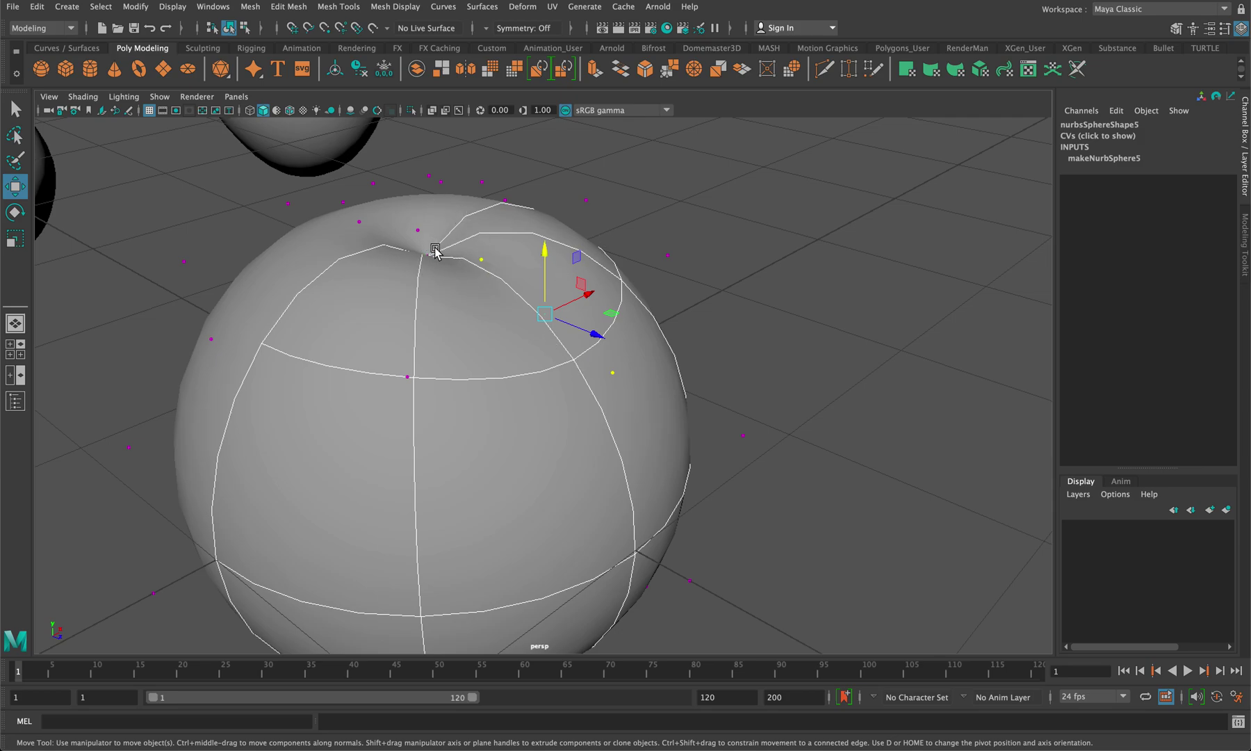
alt+drag(459, 256, 398, 248)
scroll(397, 247, down, 3)
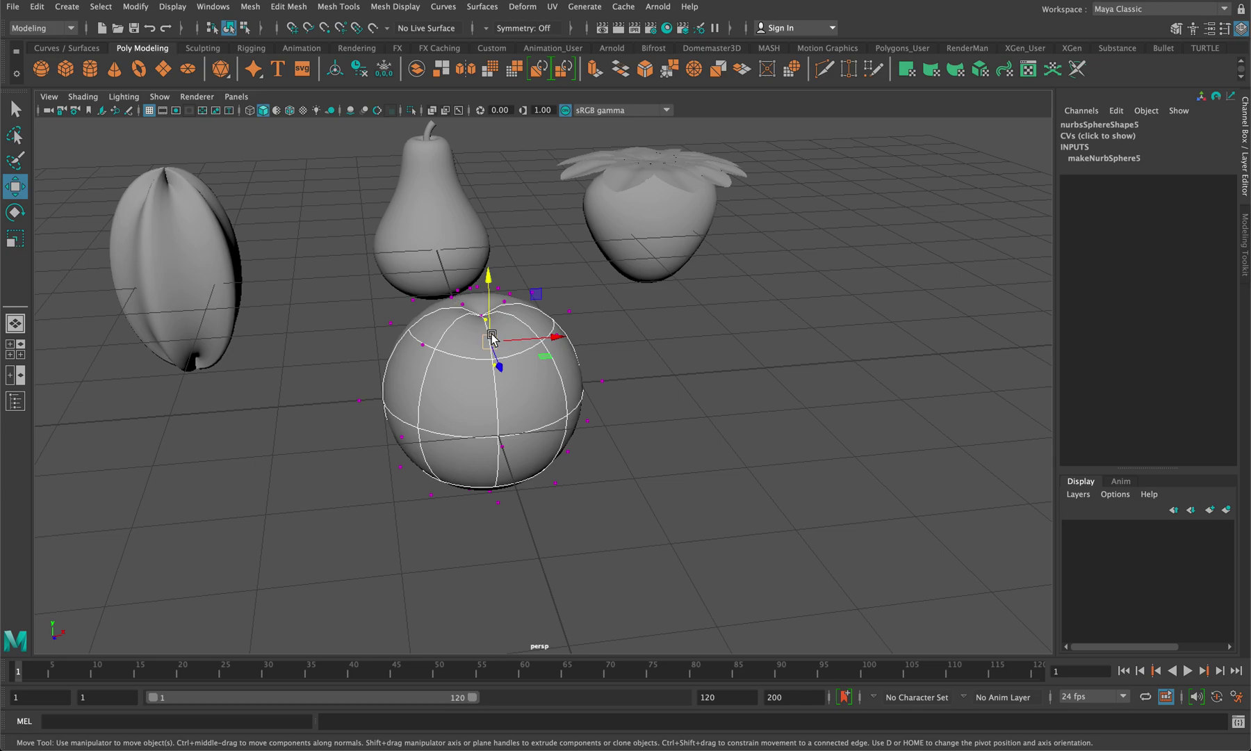
- Create a NURBS cylinder beside the dimpled sphere at Translate X 2.828 and scale it into a thin stem, Scale Y 1.311
click(67, 6)
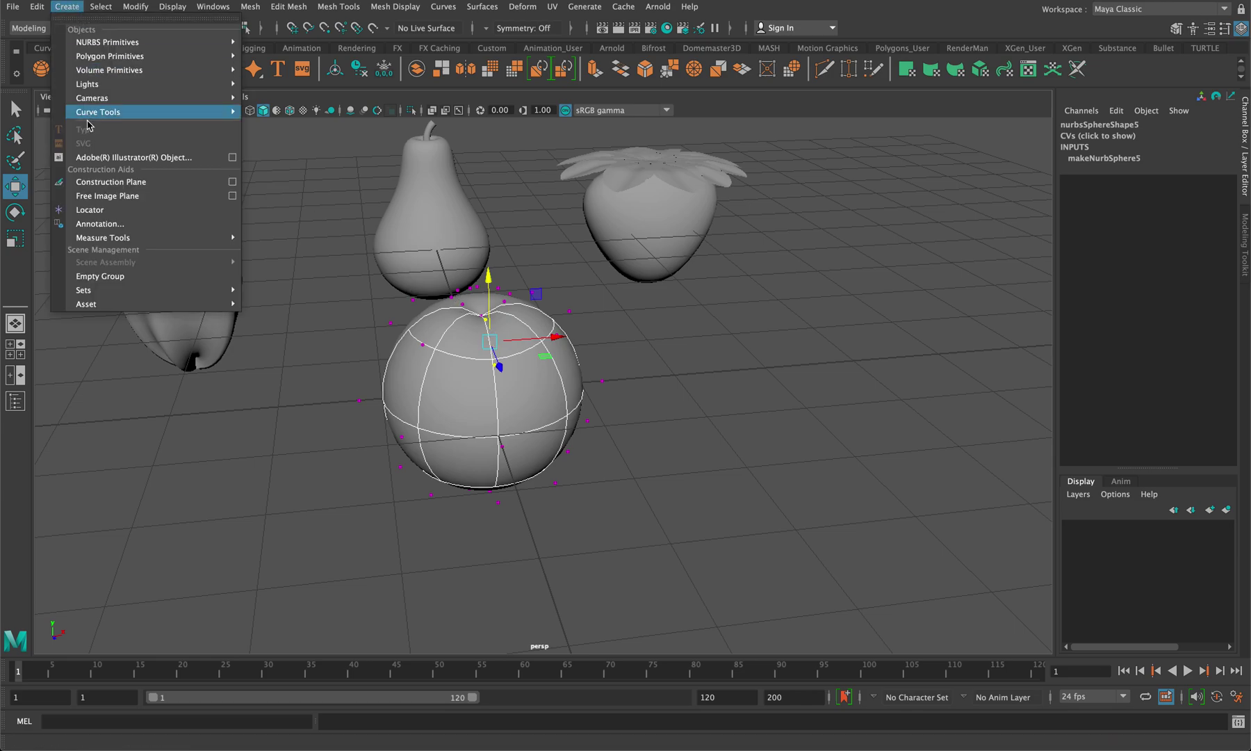
mouse_move(104, 42)
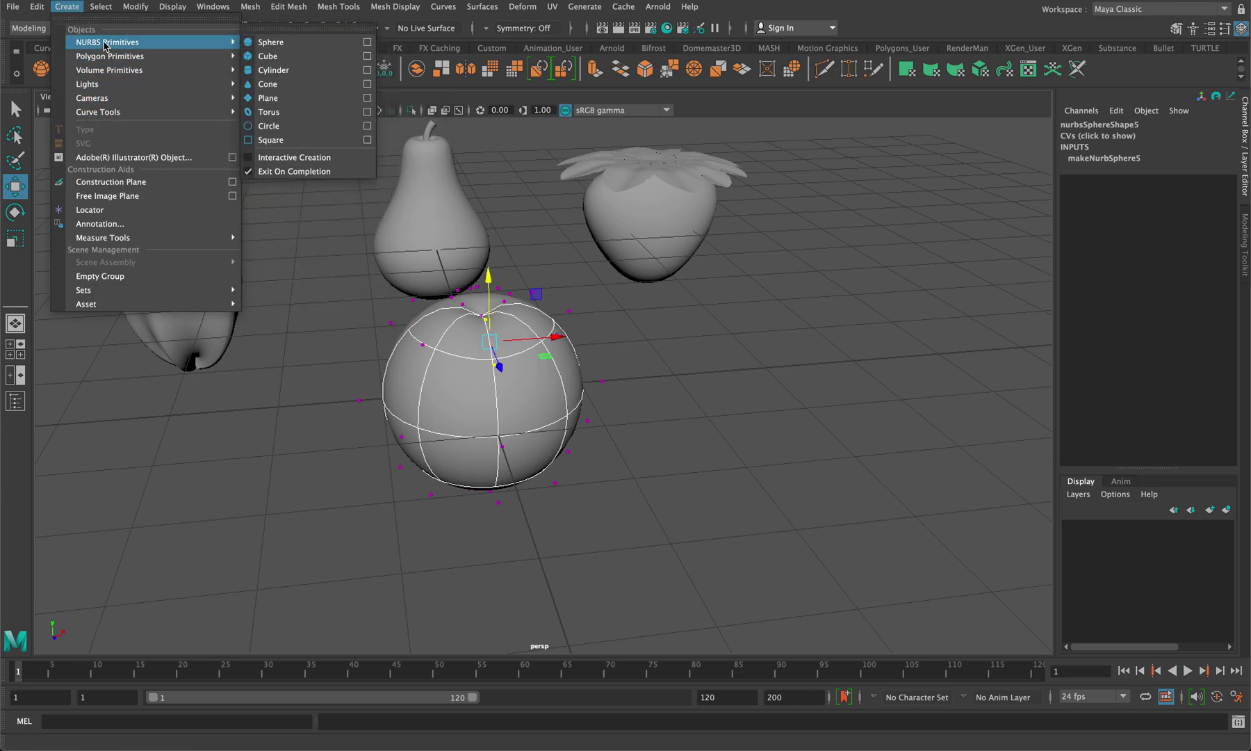
click(278, 71)
drag(563, 387, 596, 358)
key(r)
drag(756, 309, 793, 149)
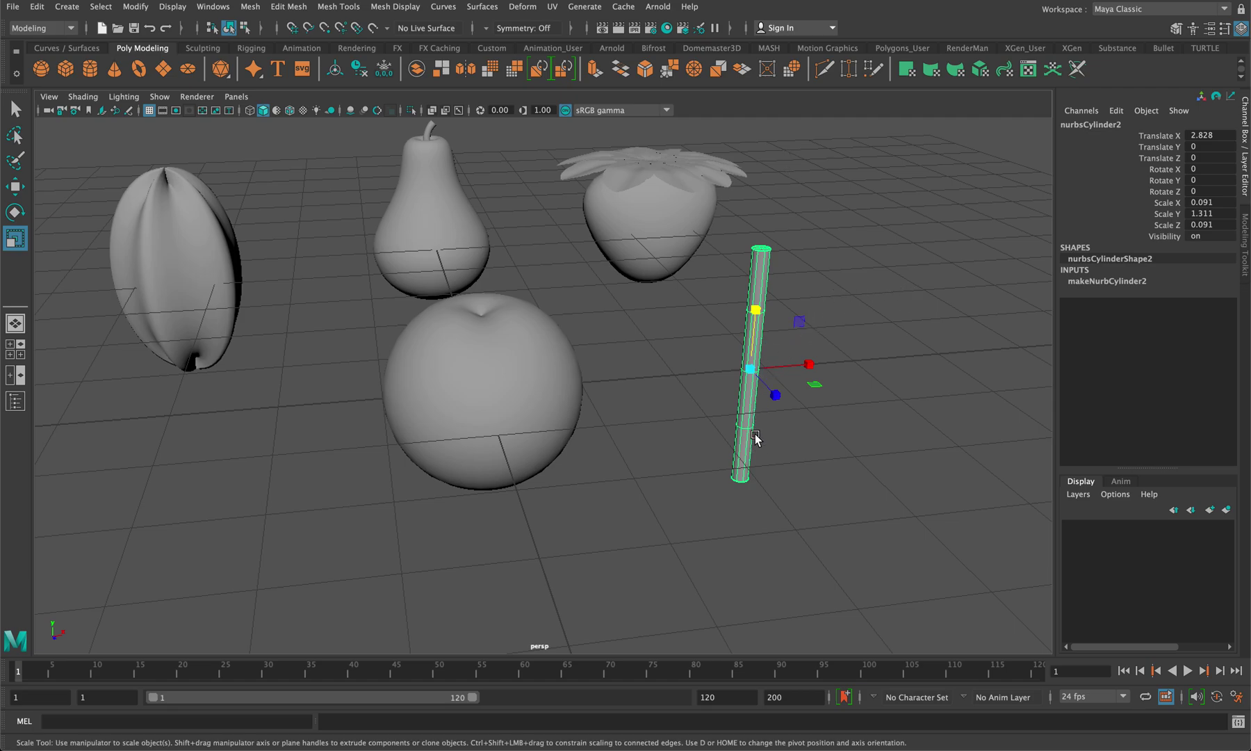
- Bend the cylinder's upper half by moving its top control vertices along X and rotating them into a curve
right_drag(765, 289, 757, 243)
drag(853, 339, 740, 224)
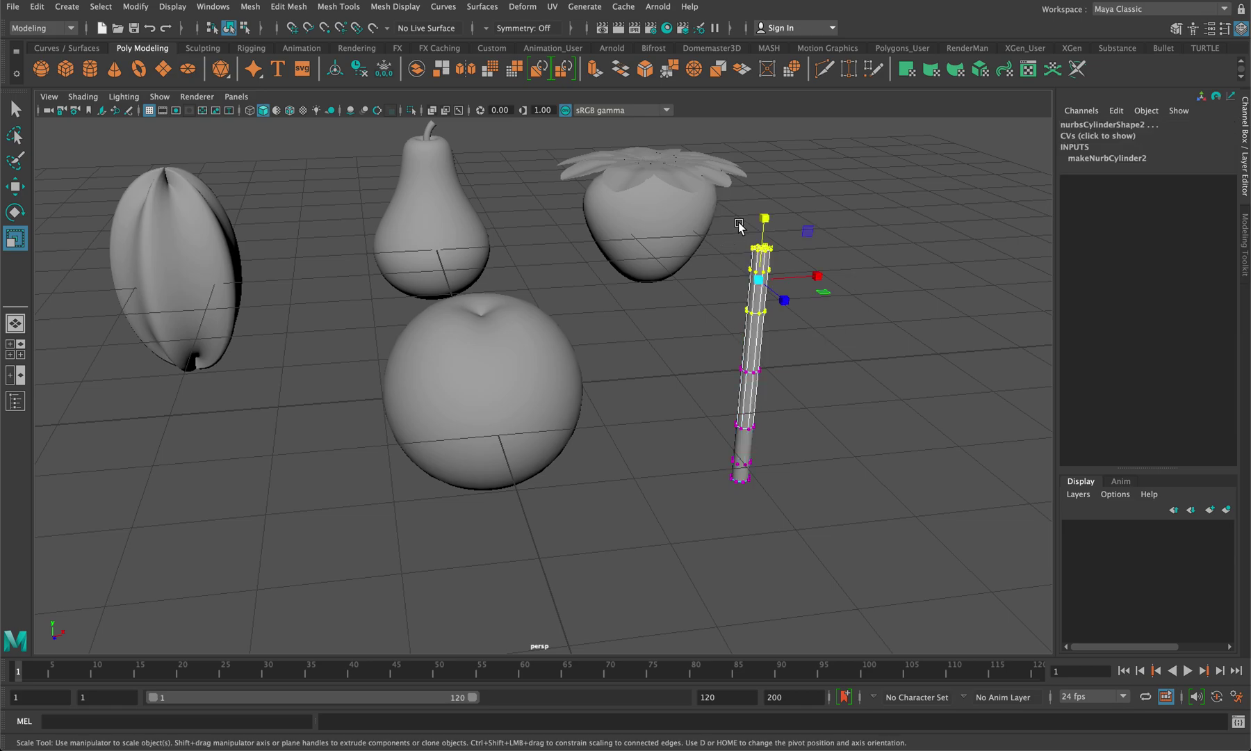
key(w)
drag(819, 275, 840, 275)
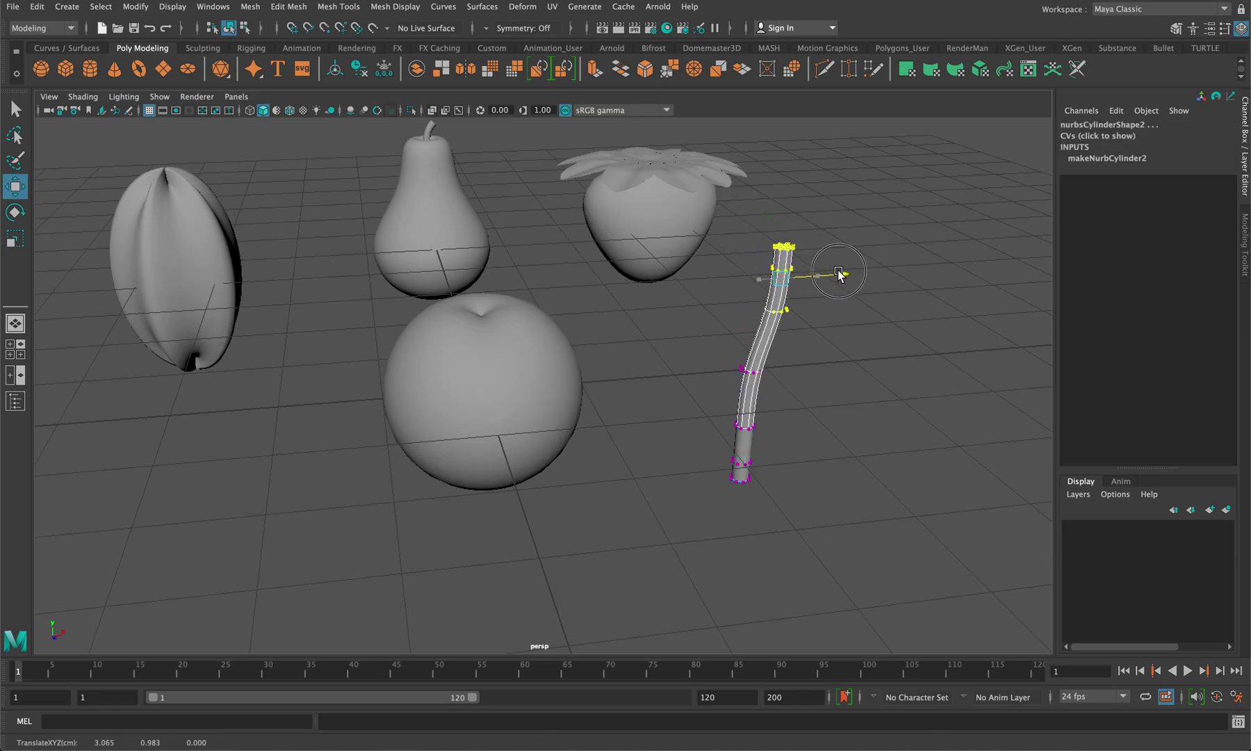
key(e)
drag(825, 223, 838, 238)
- Return the stem to object mode and scale it to 0.05 in X and Z and 1.21 in Y
right_drag(757, 400, 837, 361)
click(859, 372)
click(756, 362)
key(r)
drag(760, 381, 695, 363)
drag(764, 319, 767, 270)
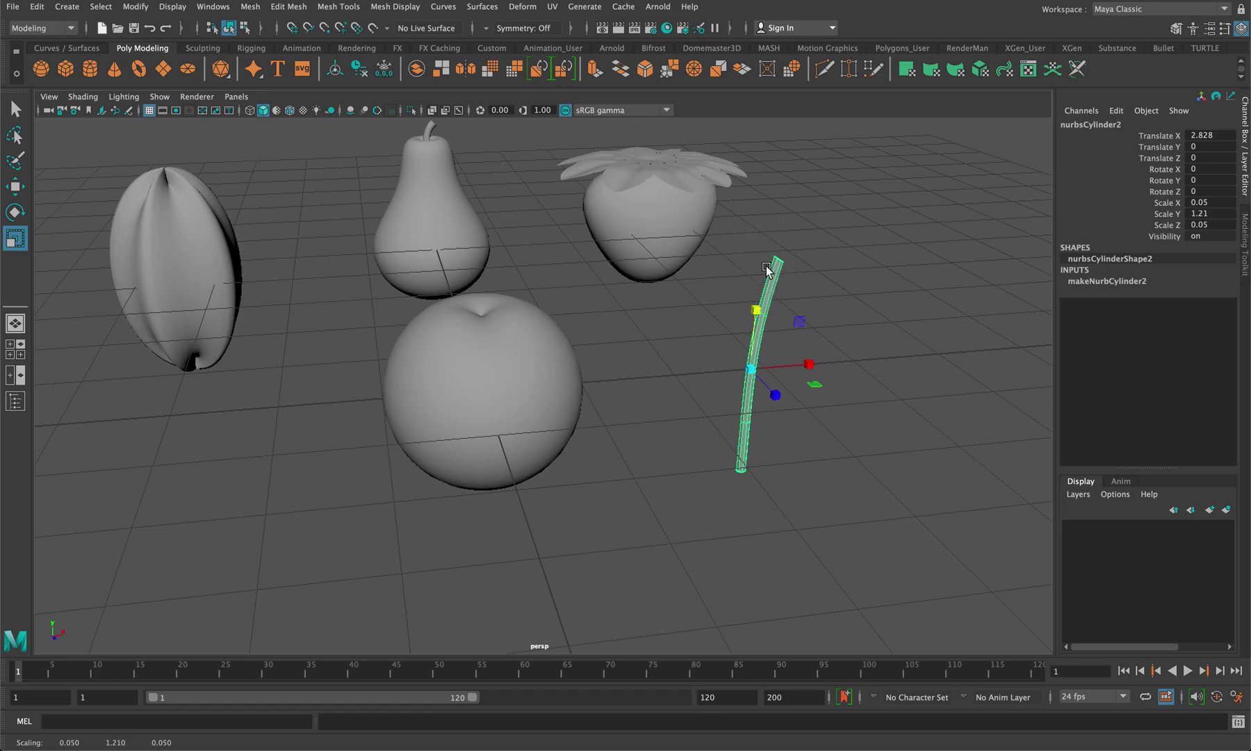
- Seat the stem in the sphere's dimple at Translate X 0.178 and Y 1.672, tilted to Rotate Z -10.367
key(w)
drag(806, 365, 549, 306)
drag(479, 325, 490, 218)
alt+drag(584, 344, 582, 349)
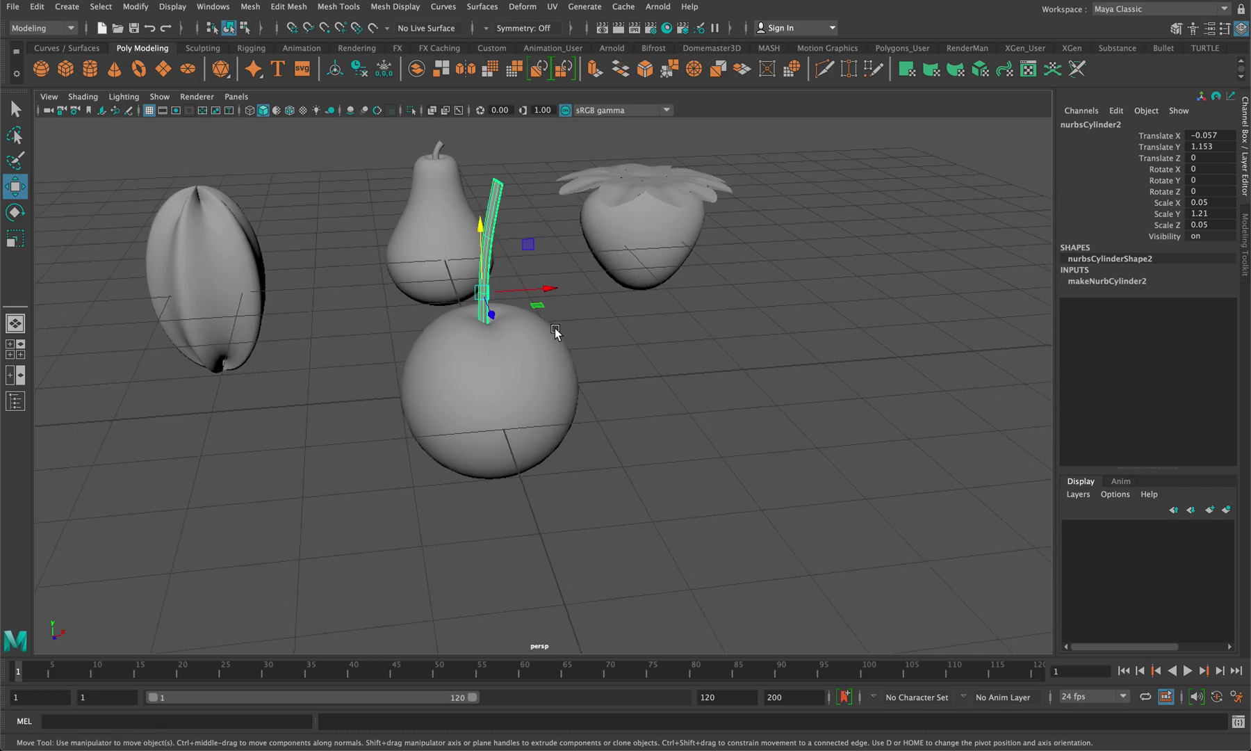
drag(484, 231, 567, 244)
key(e)
key(w)
drag(520, 283, 561, 285)
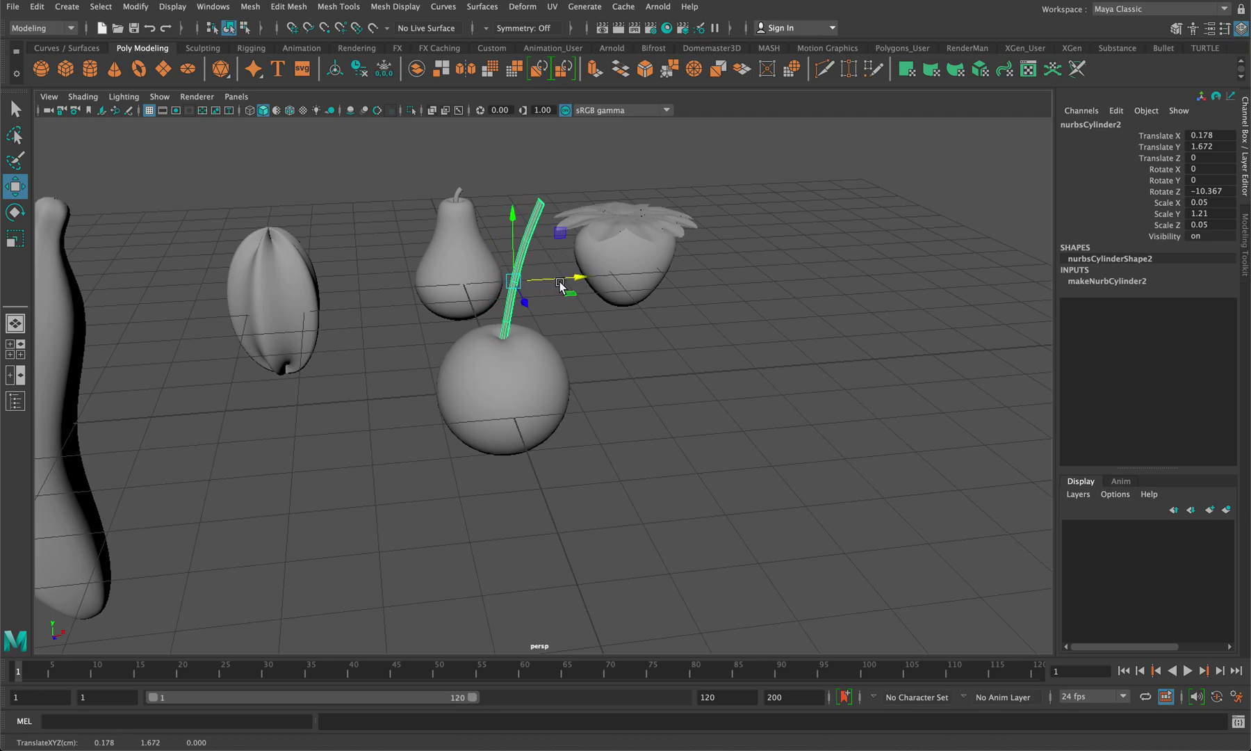
- Parent the stem to the dimpled sphere and select the sphere to check that both form one cherry
click(491, 401)
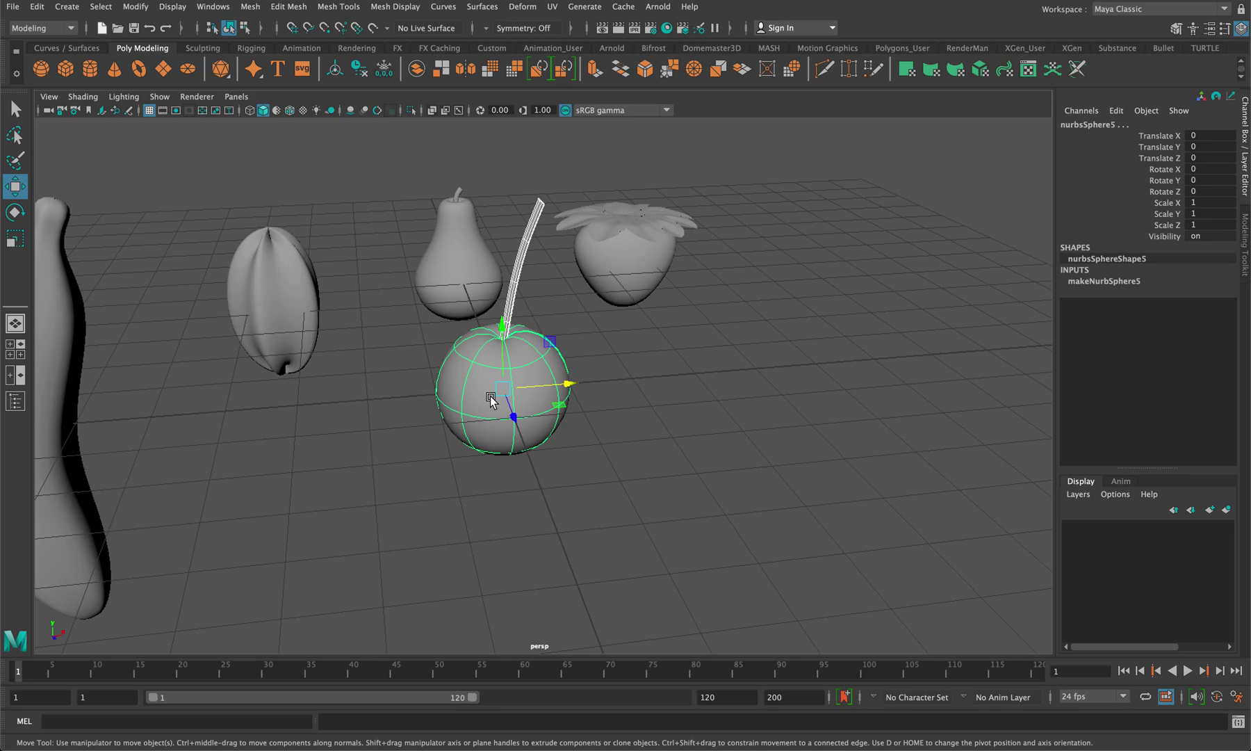
key(Down)
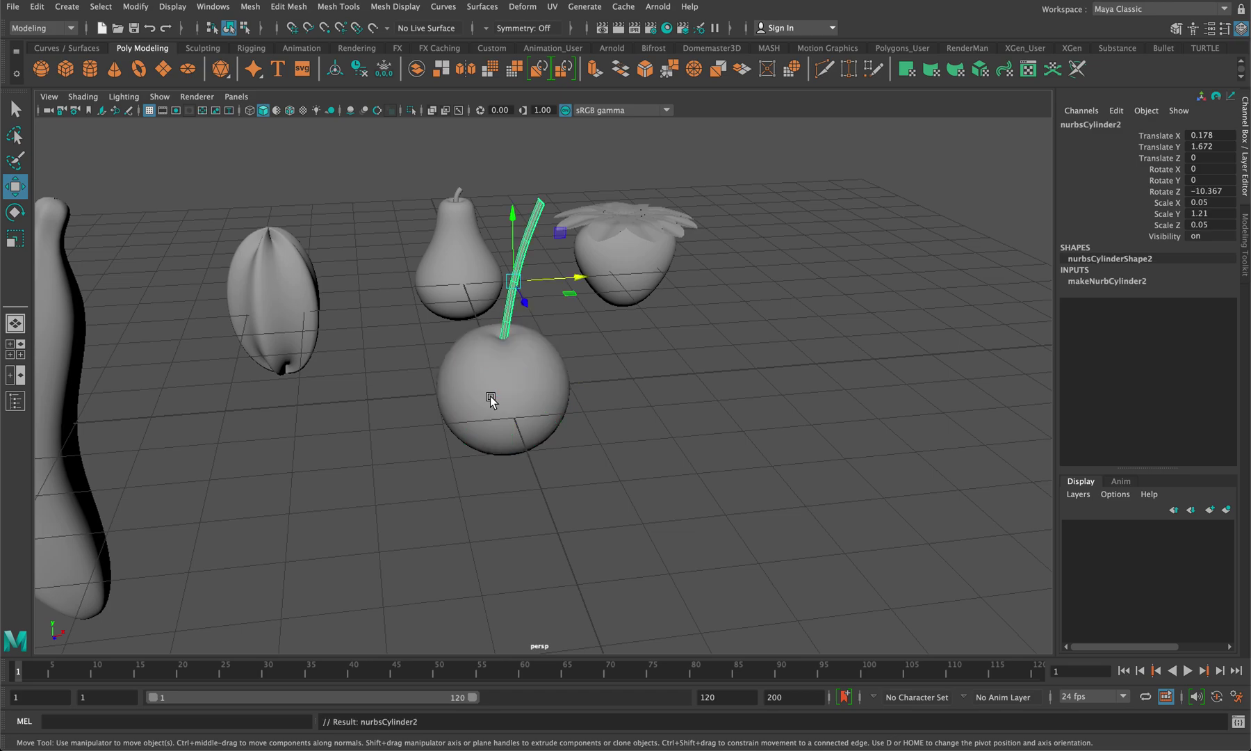
click(491, 400)
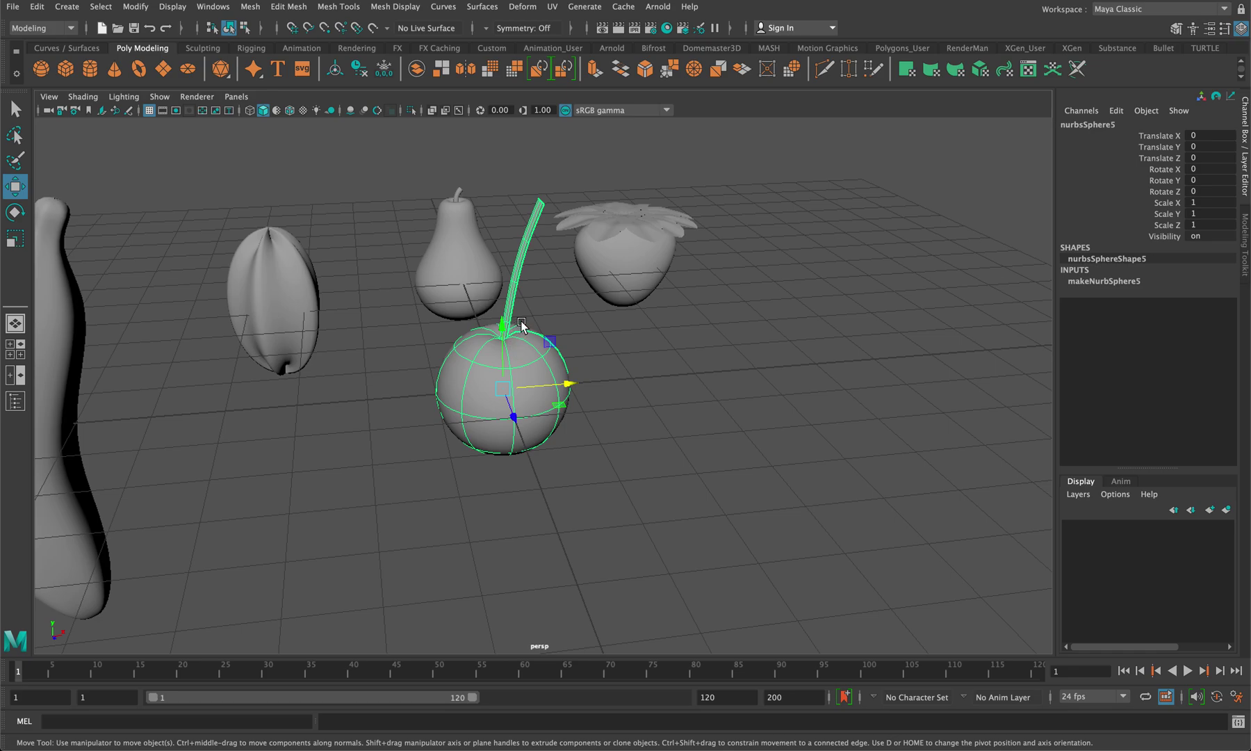
alt+drag(617, 382, 586, 384)
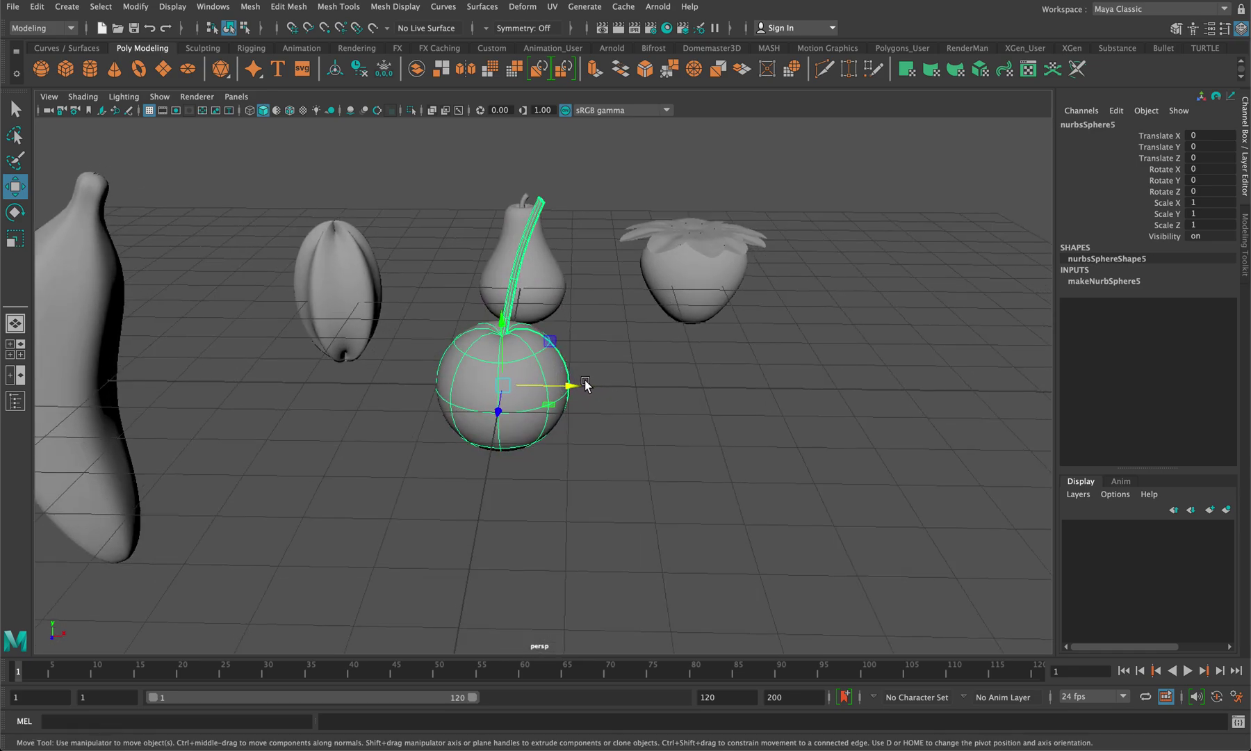
- Duplicate the cherry, move the copy to Translate X 2.099 and set its Rotate Y to 180
key(ctrl+d)
drag(570, 388, 710, 383)
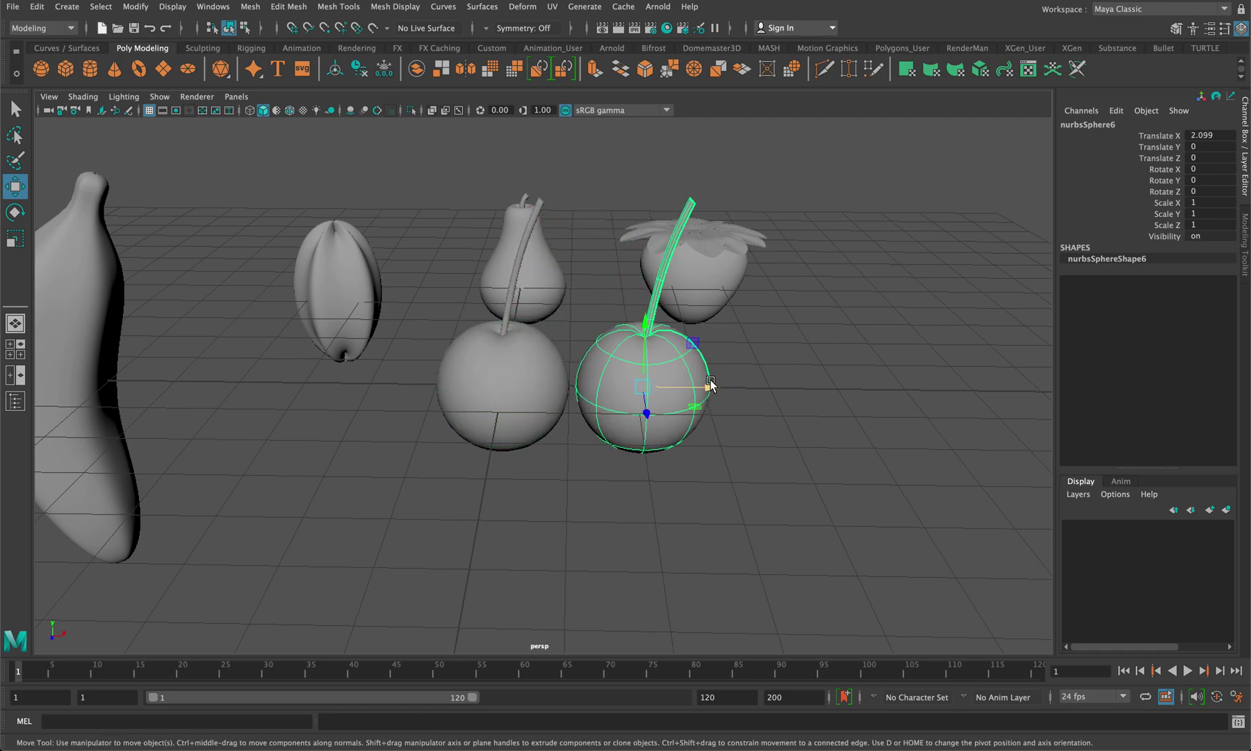
key(e)
drag(629, 415, 695, 406)
double_click(1209, 180)
text(180)
key(Return)
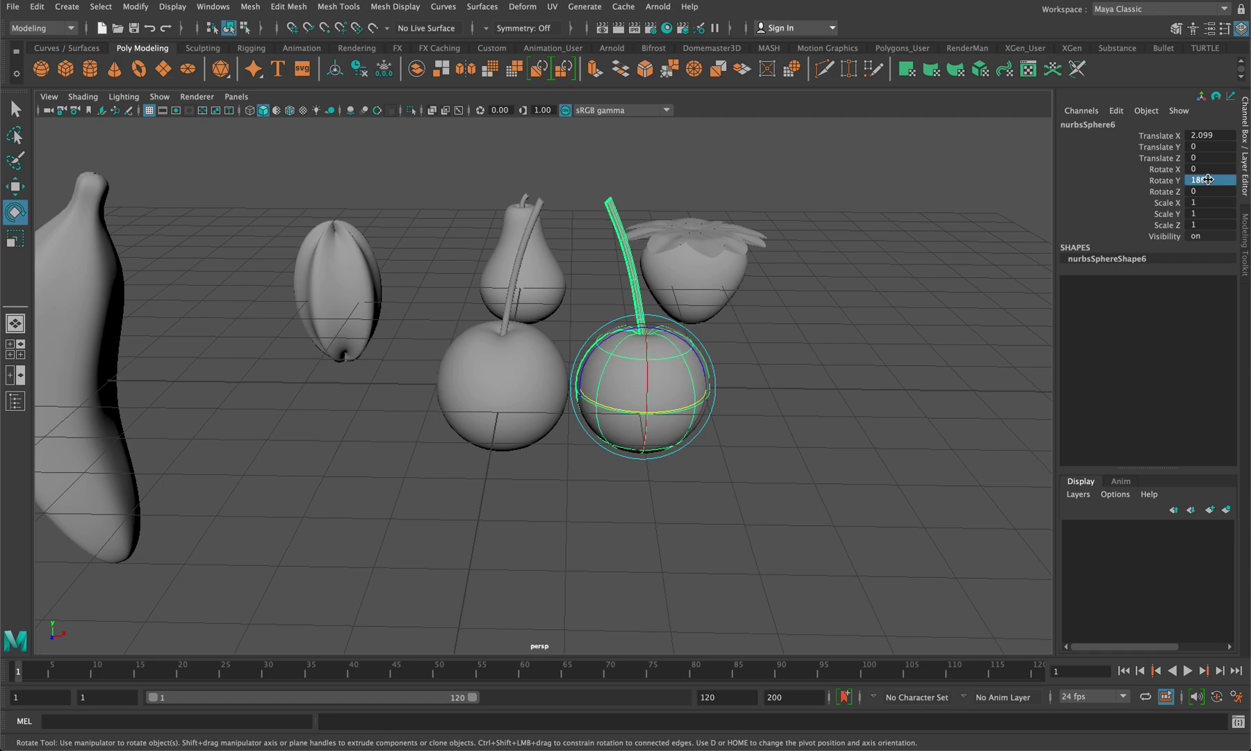
- Tilt the duplicate cherry to Rotate Z 15.466 and move it to Translate X 1.868 and Y 0.215 so the stem tips meet
drag(592, 352, 583, 360)
key(w)
drag(678, 388, 660, 384)
drag(629, 324, 588, 327)
key(e)
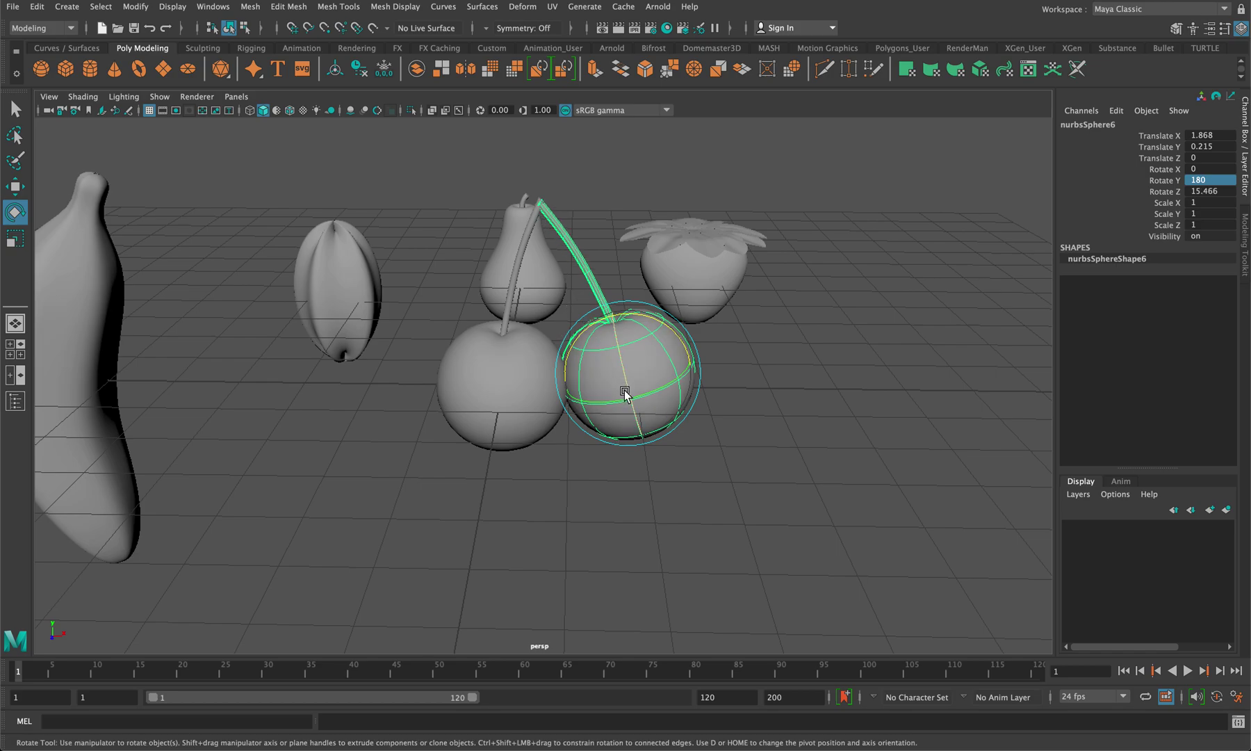
- Try to scale only the first cherry's sphere shape down to about 0.891 and undo it
click(549, 453)
click(531, 432)
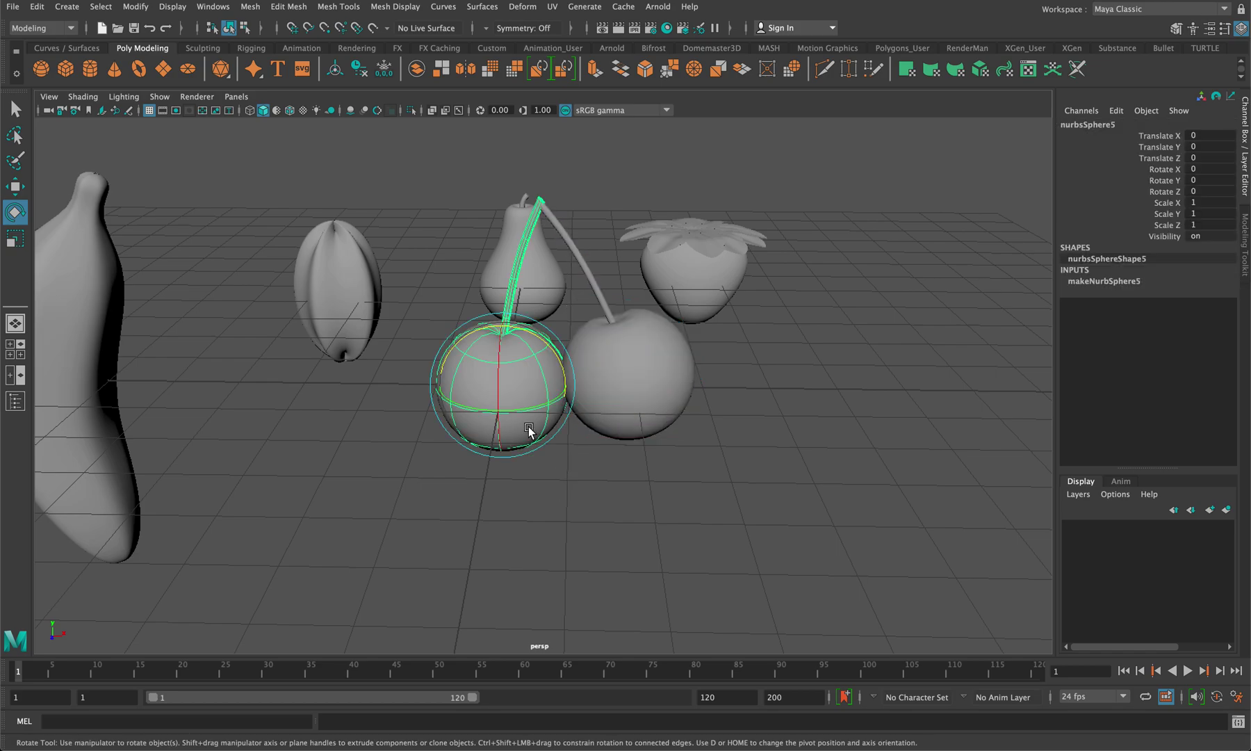
key(Down)
key(r)
drag(503, 387, 481, 371)
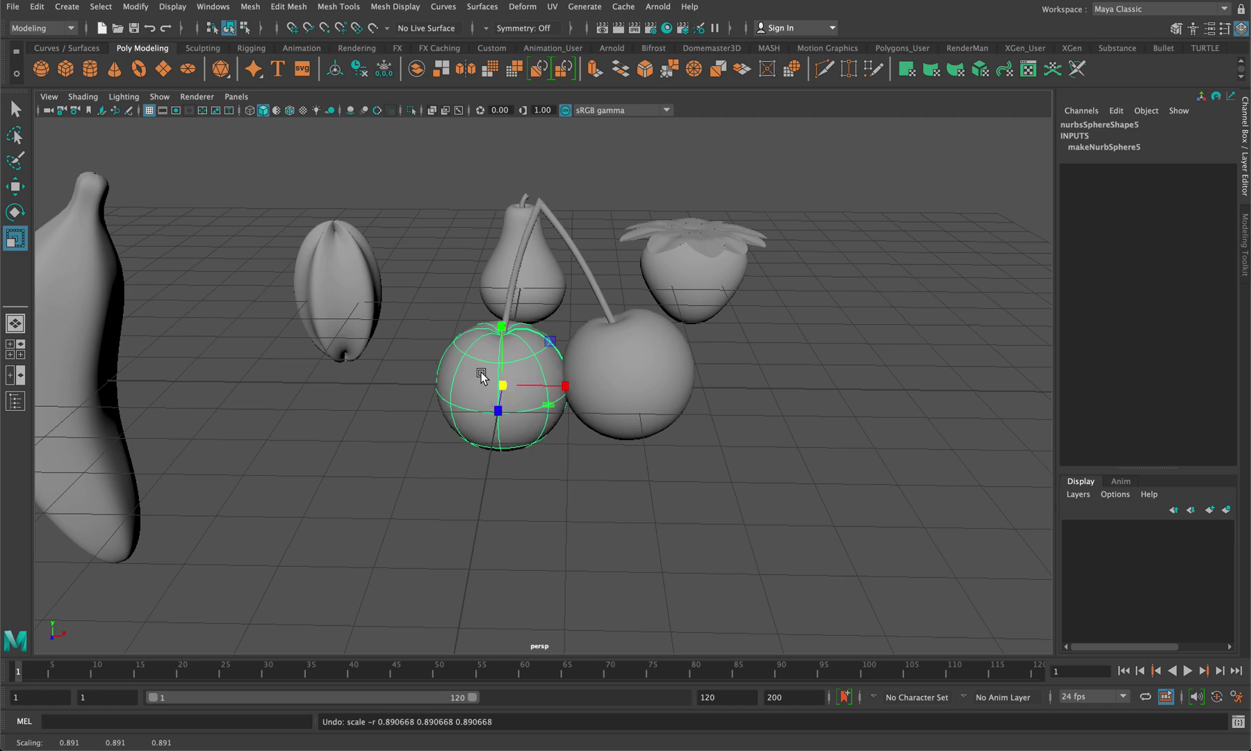
click(699, 432)
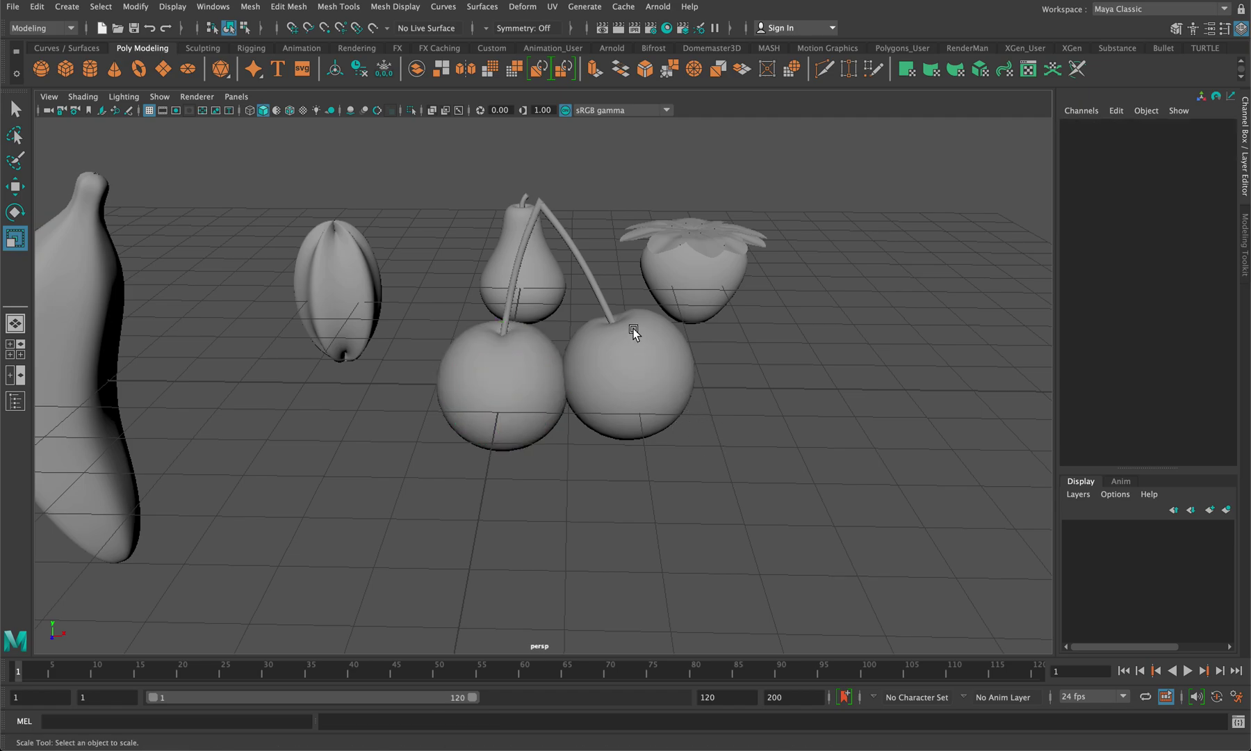
- Adjust the duplicate cherry to Rotate Z 20.474, Translate X 2.075 and Translate Y 0.341, keeping its stem tip on the other
click(609, 384)
key(e)
drag(567, 349, 563, 353)
key(w)
drag(691, 373, 701, 371)
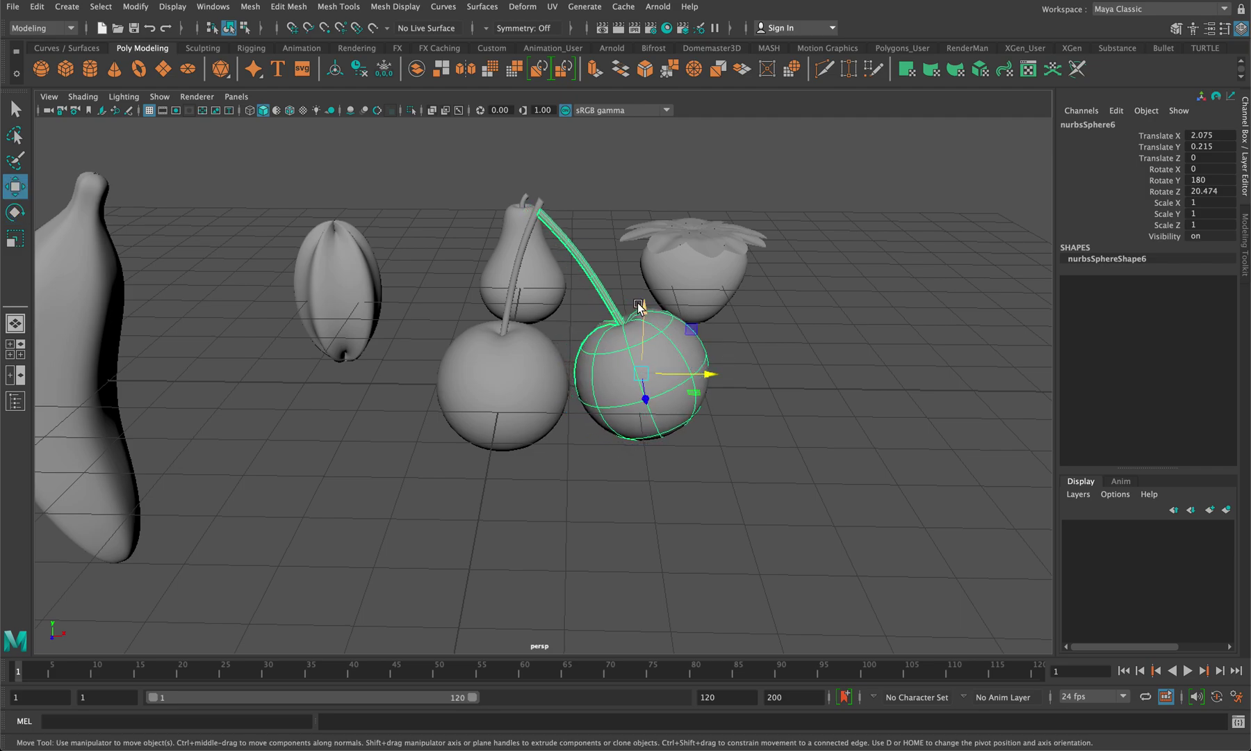
drag(641, 305, 641, 297)
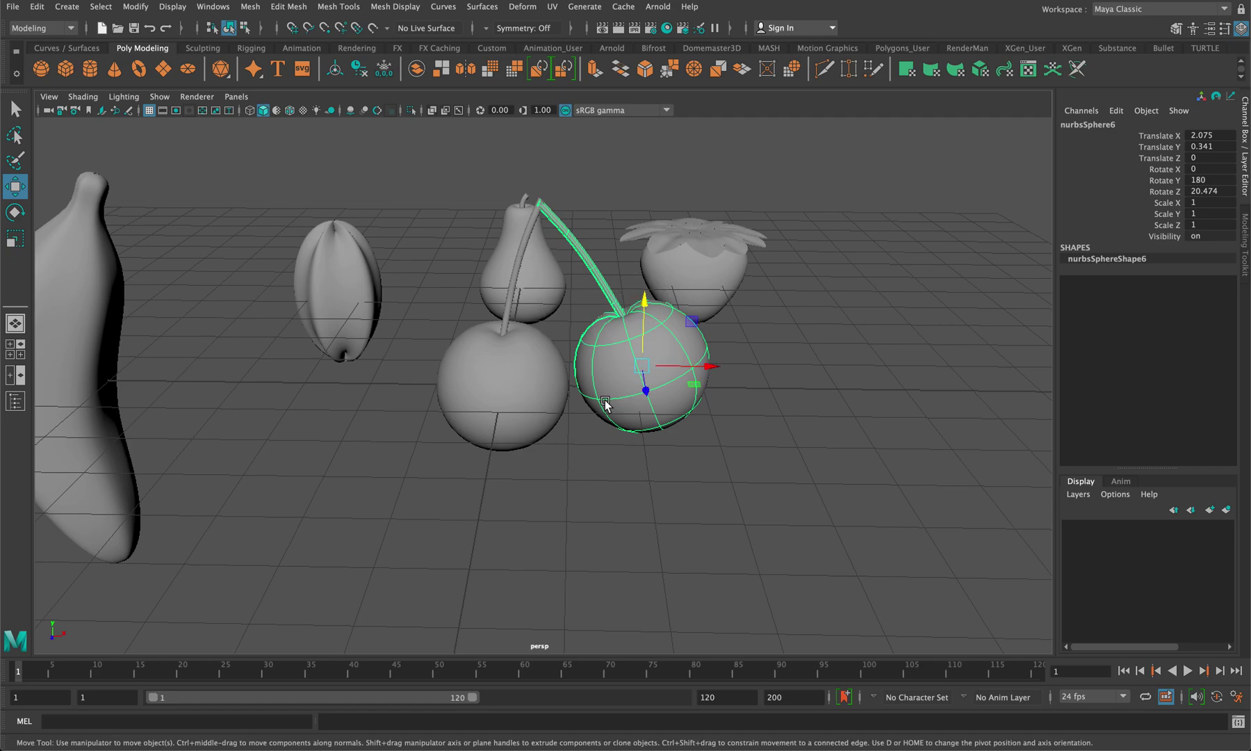
- Parent the duplicate cherry to the first one and select the resulting pair
shift+click(506, 375)
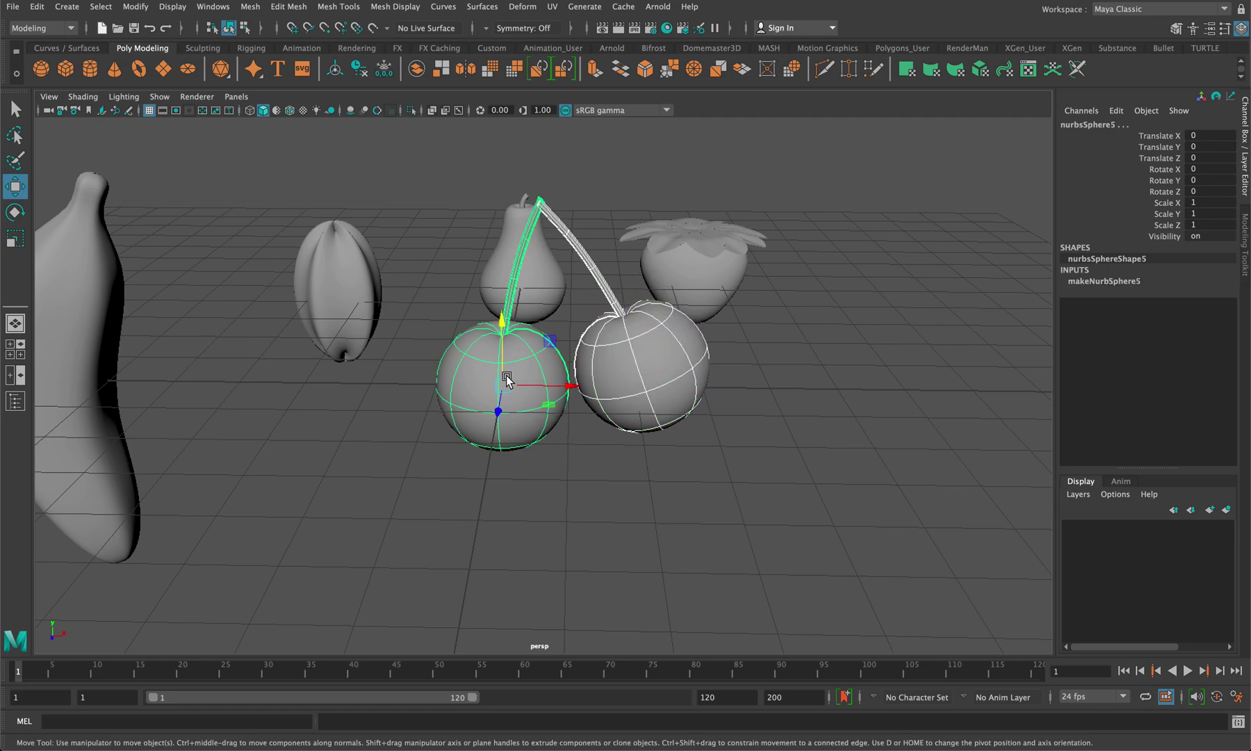
key(ctrl+d)
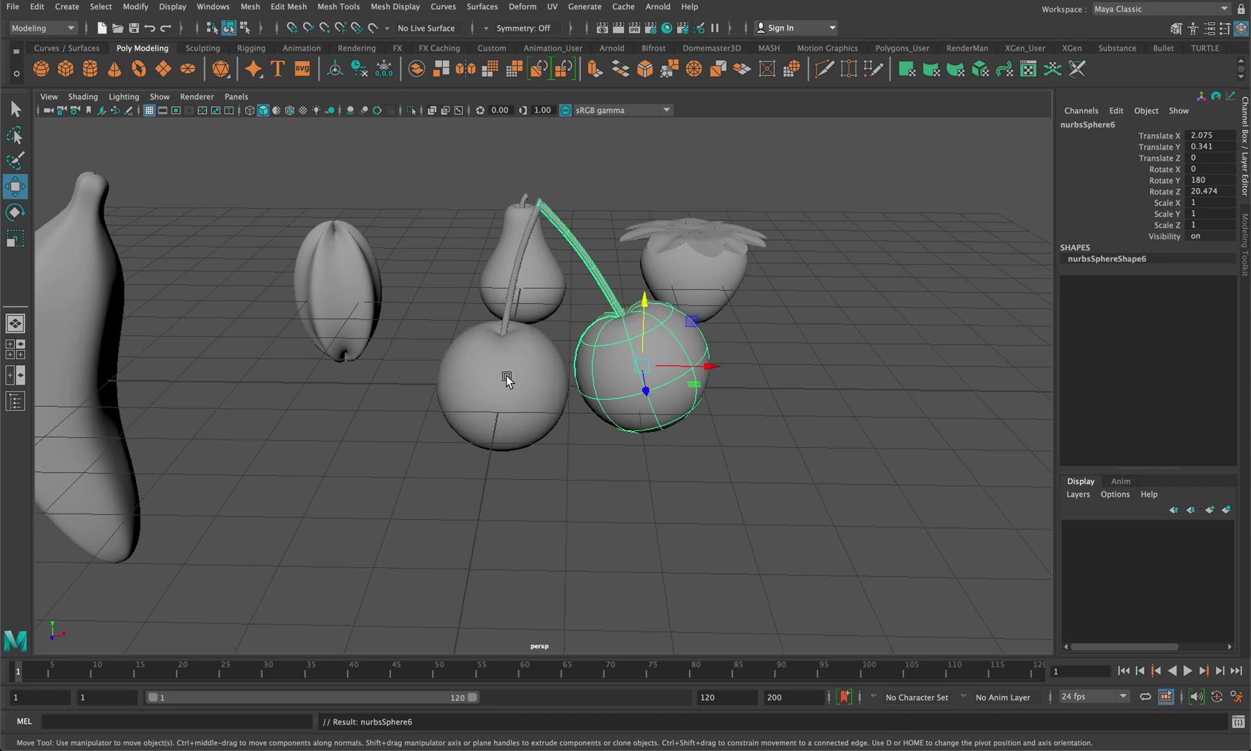
click(530, 421)
- Scale the cherry pair uniformly to 0.26 and move it beside the other fruit at Translate X 4.753, Y 0.534, Z -0.371
key(r)
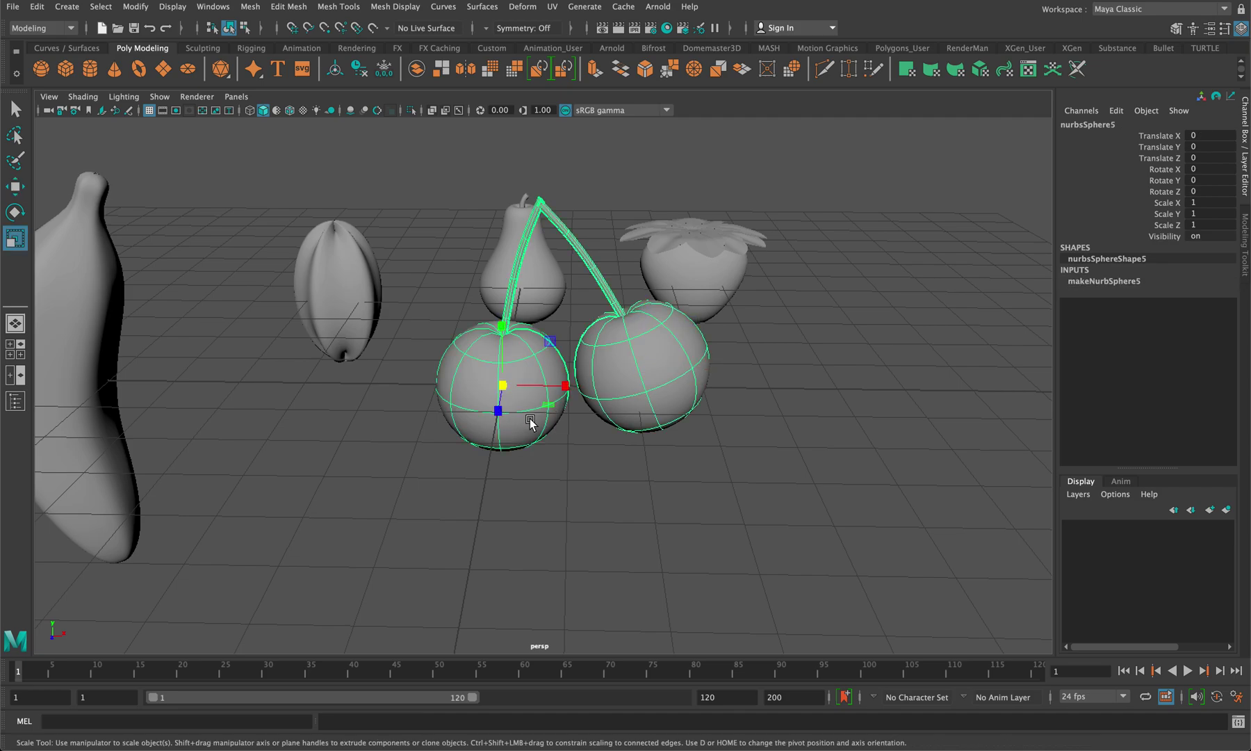
middle_drag(521, 396, 257, 299)
middle_drag(500, 381, 820, 351)
key(w)
alt+drag(683, 390, 648, 421)
- Create a new NURBS sphere at the origin and frame it closely from above
click(67, 6)
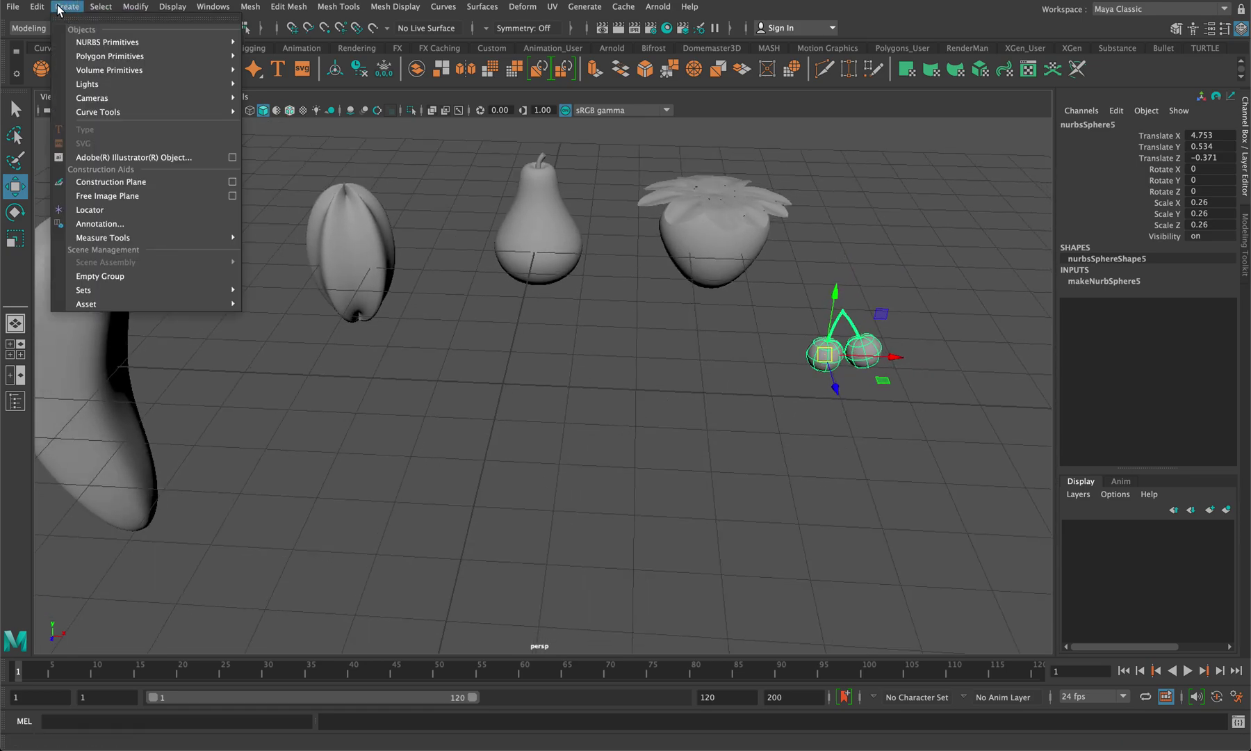
mouse_move(101, 42)
click(260, 44)
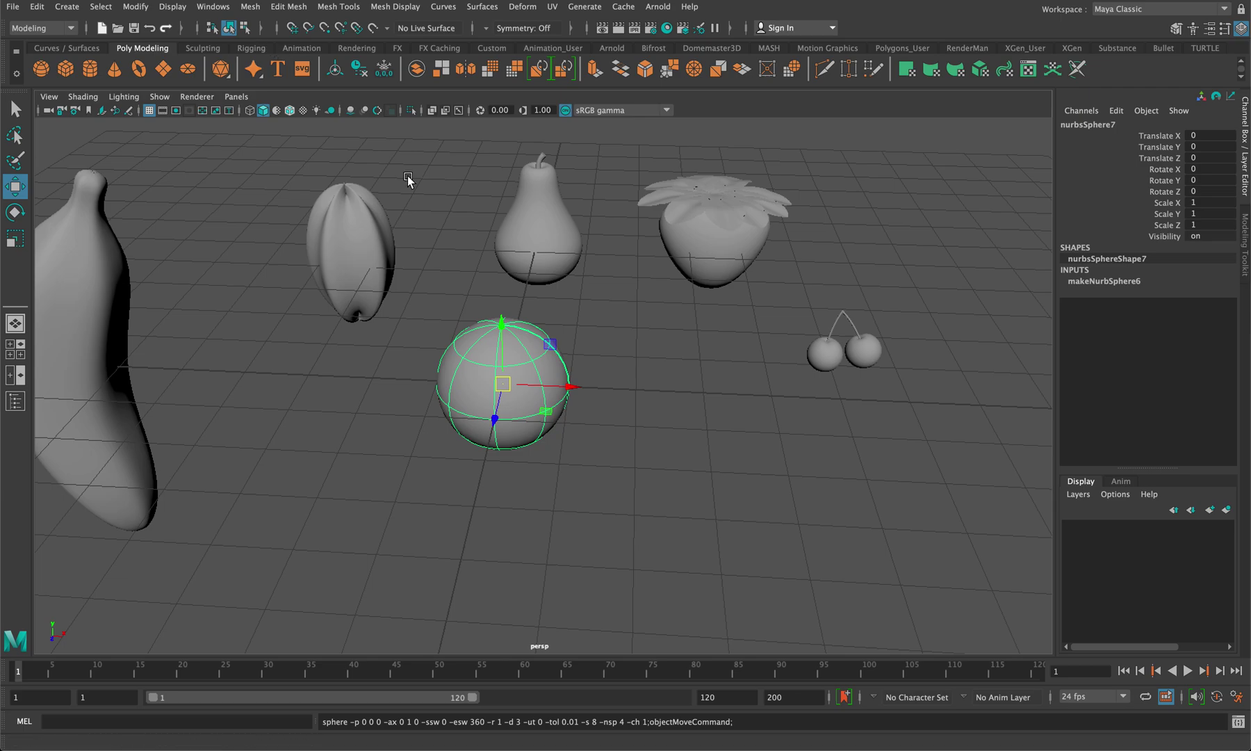
click(454, 422)
alt+drag(455, 424, 505, 441)
click(518, 392)
scroll(517, 393, up, 5)
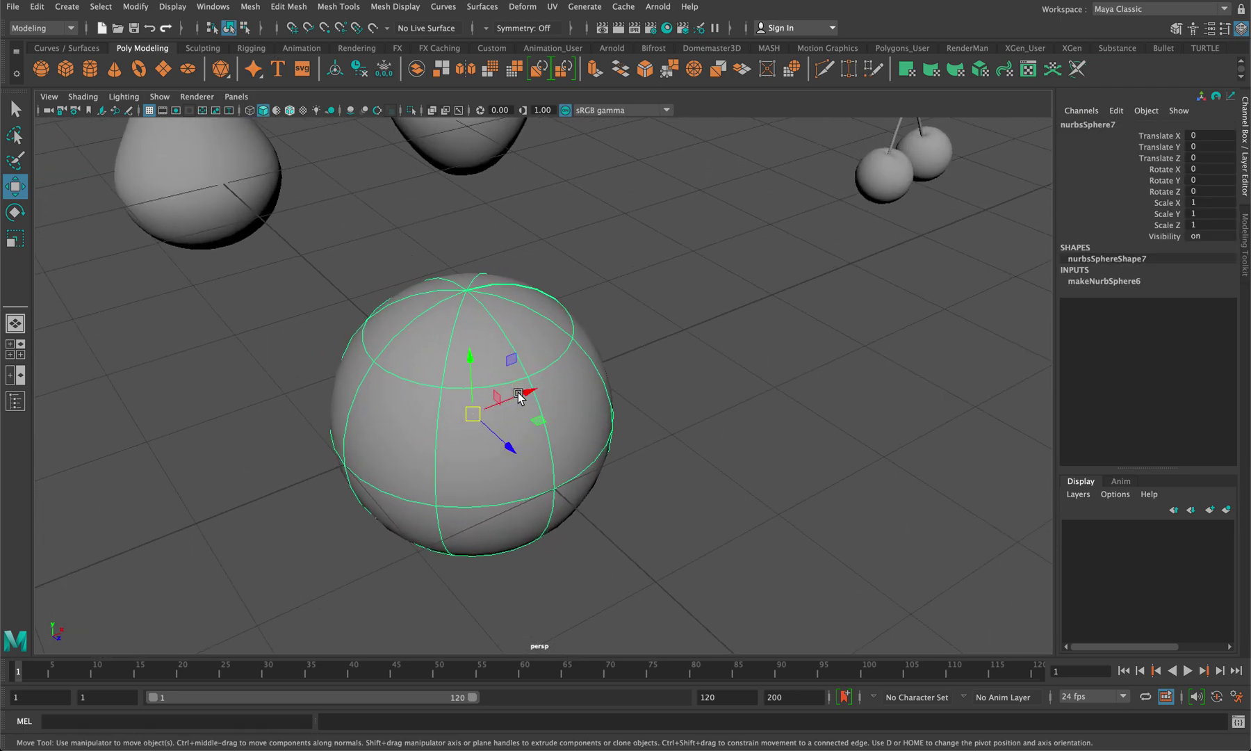
- Select two neighbouring control vertices near the new sphere's top and pull them slightly down along Y
right_drag(491, 297, 407, 293)
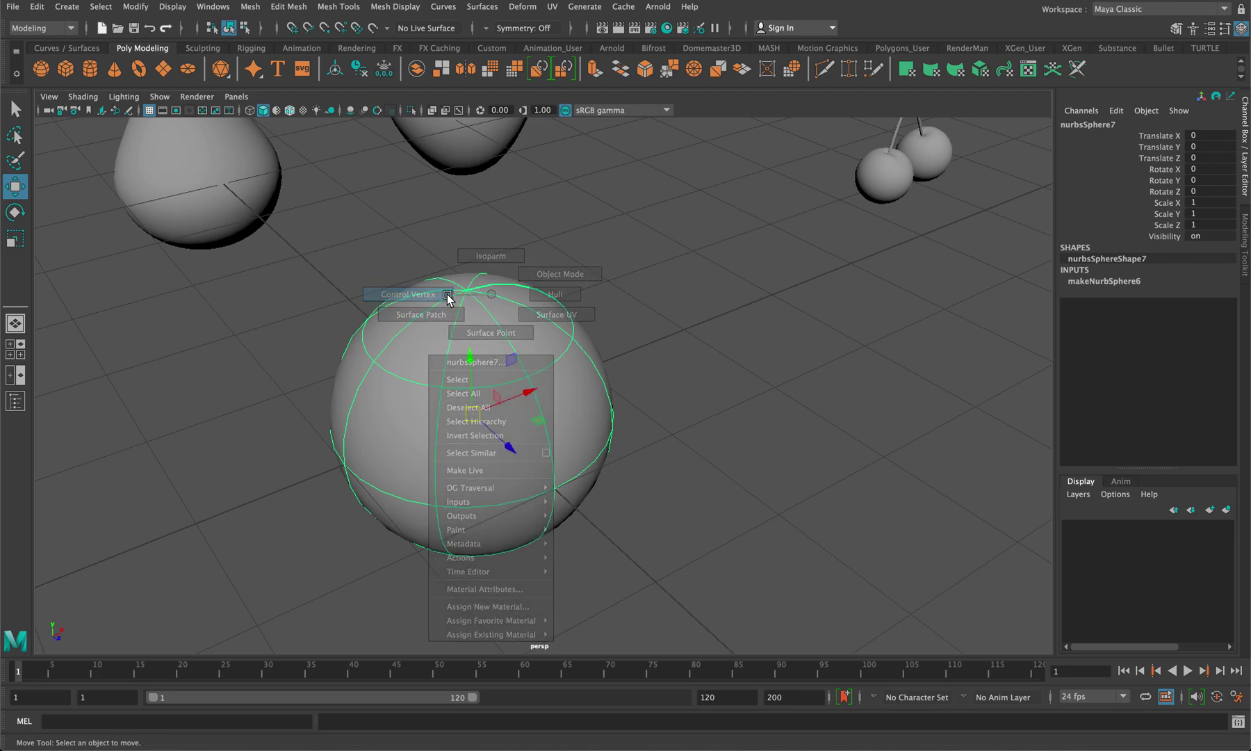
click(489, 309)
shift+click(543, 379)
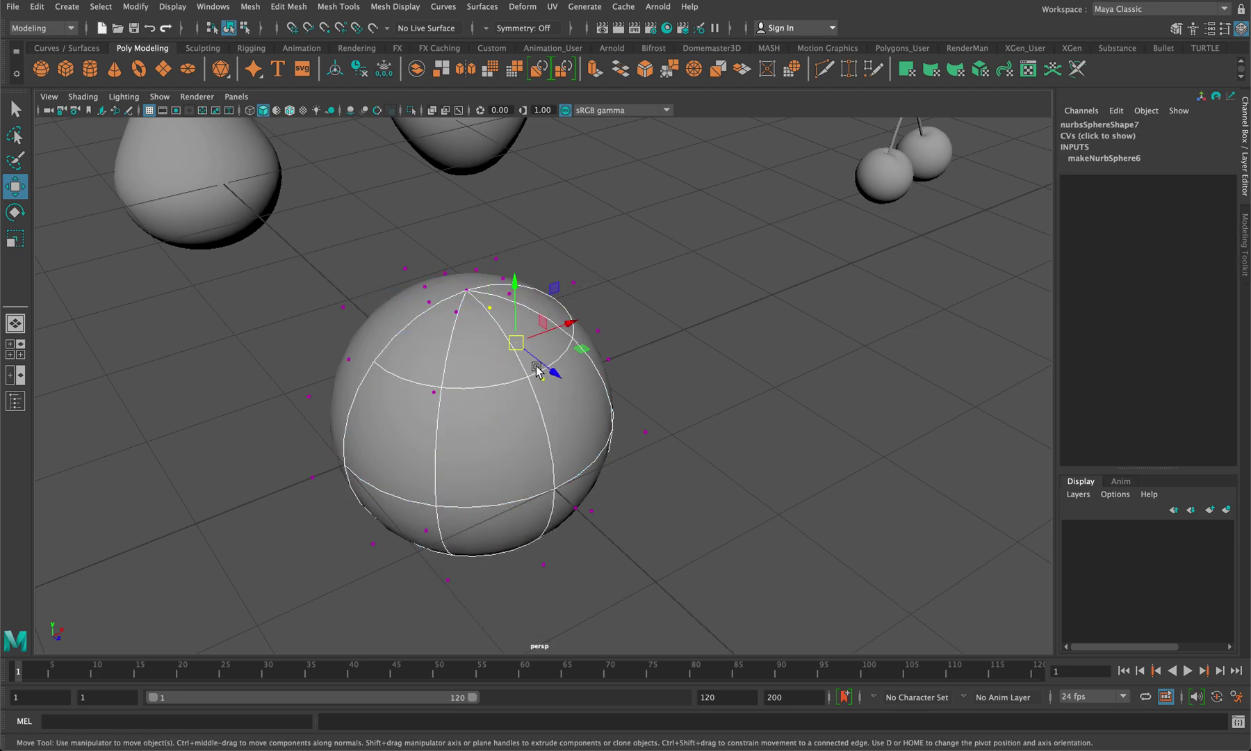
- Display the sphere's hulls and push the top pole hull down to about Y 0.689 to form a dimple
right_click(482, 307)
click(545, 306)
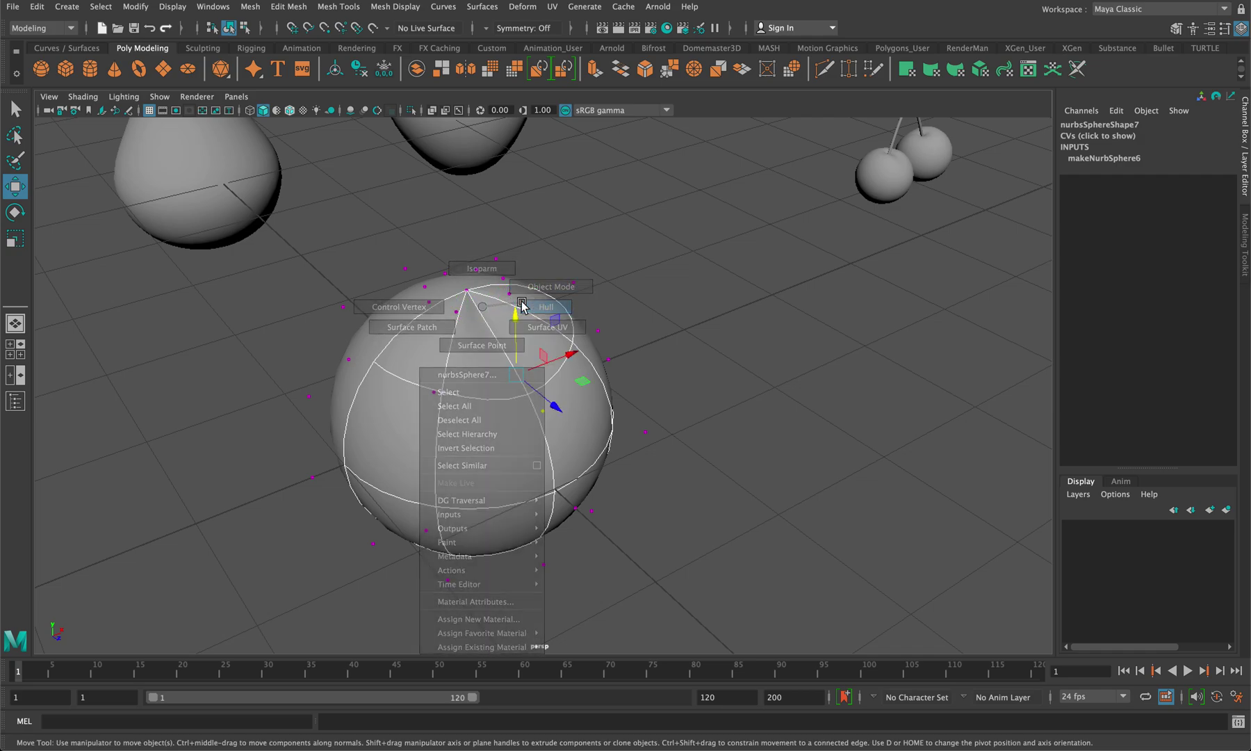
click(468, 291)
click(466, 291)
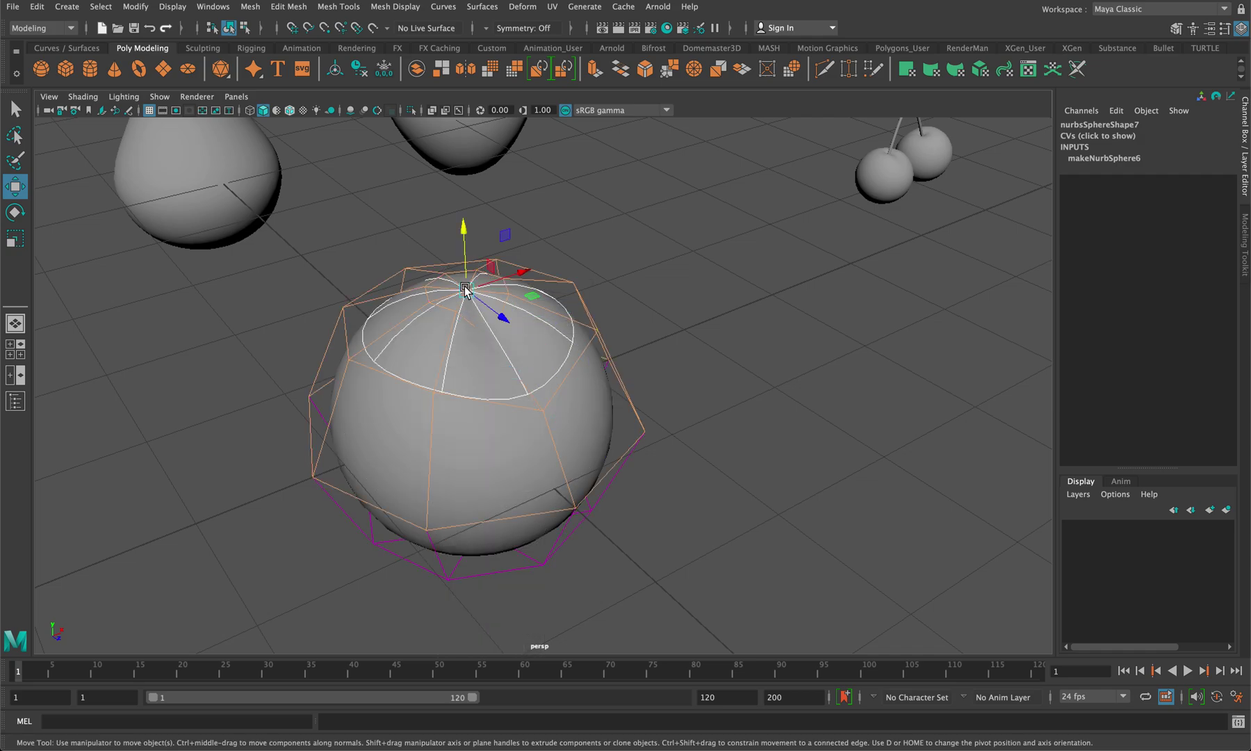
drag(461, 246, 464, 278)
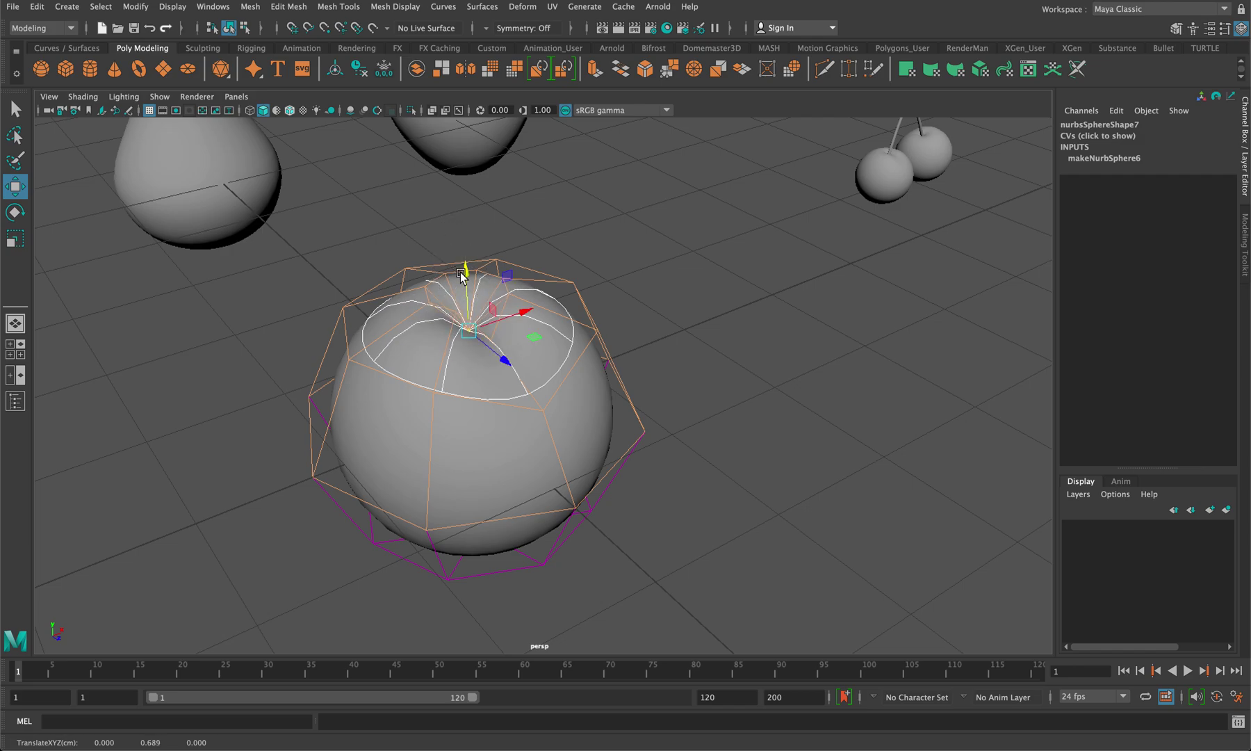
alt+drag(554, 383, 597, 391)
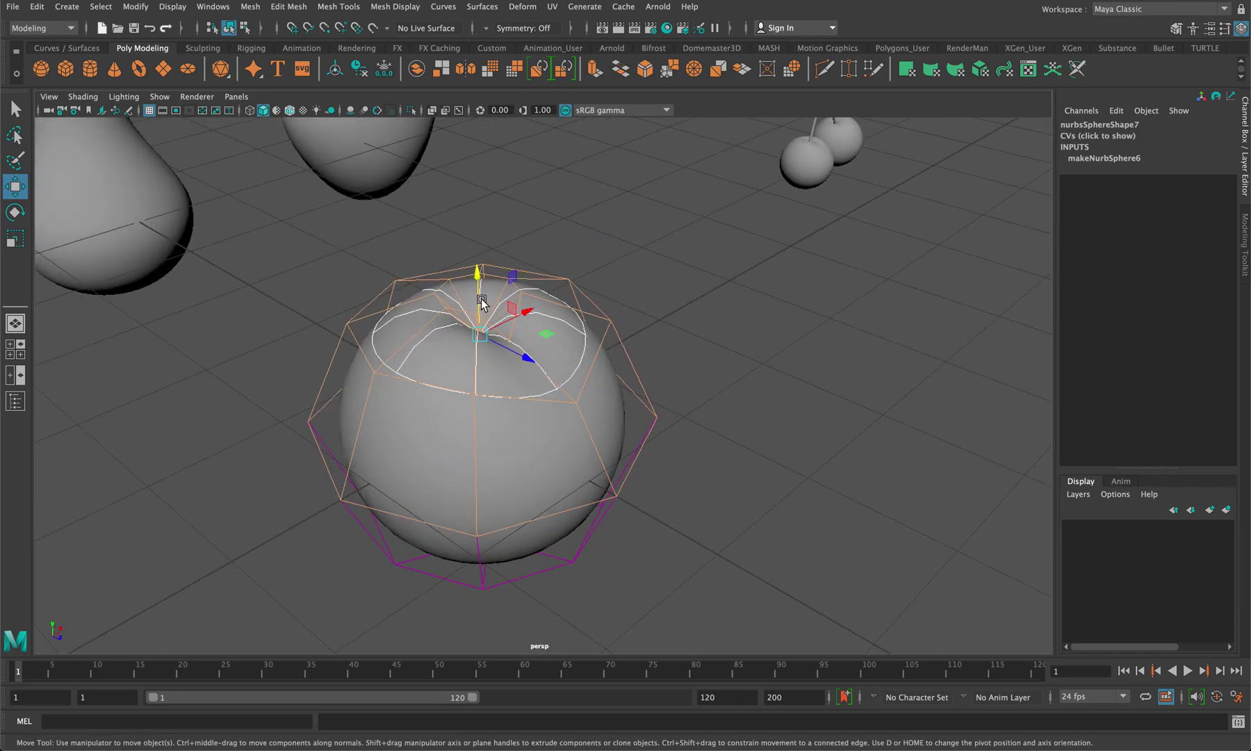
- Return the dimpled sphere to object mode and move it near the cherries, to Translate X 3.405 and Z 1.438
click(580, 412)
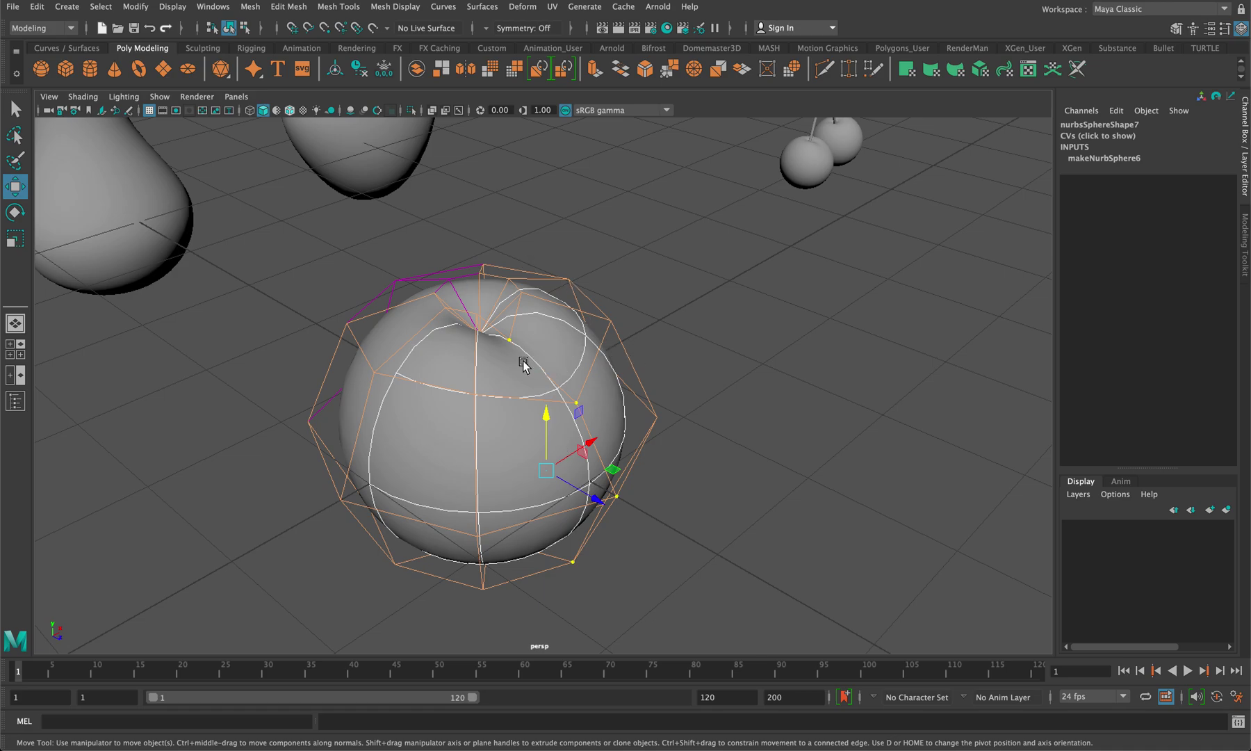
right_drag(523, 363, 571, 343)
click(556, 411)
right_drag(574, 345, 596, 337)
drag(551, 419, 998, 285)
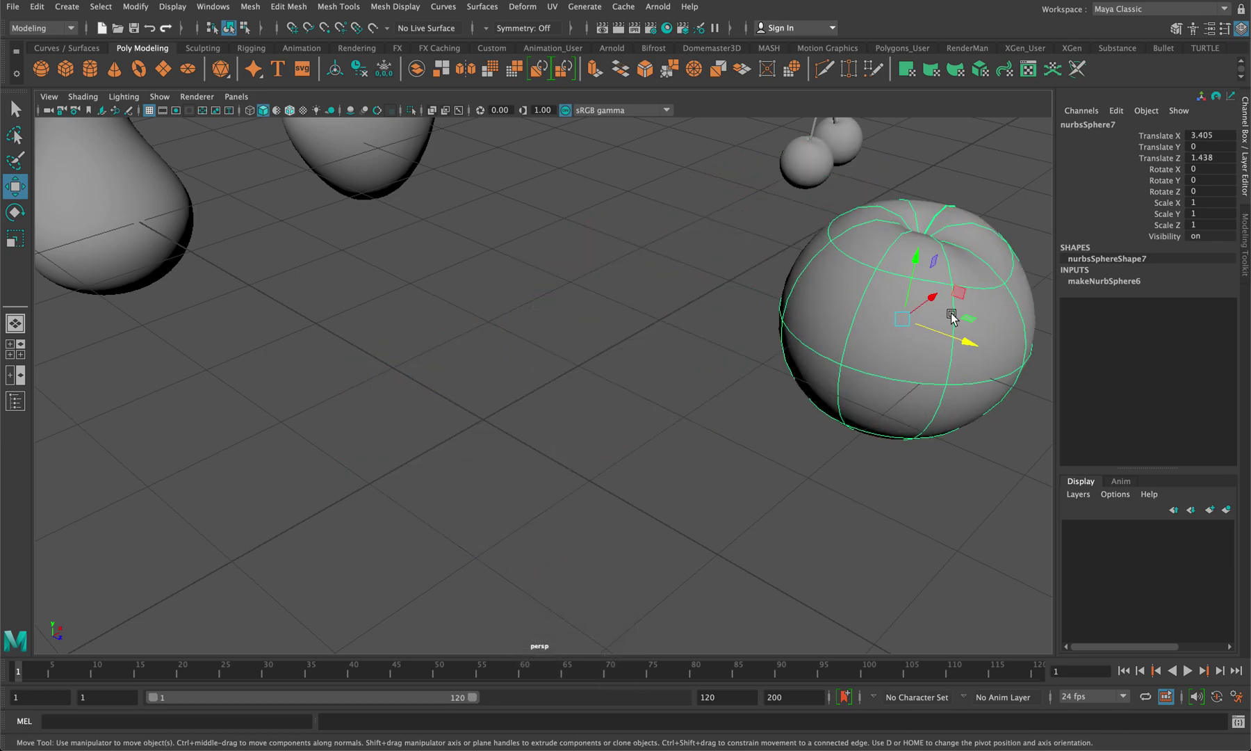
scroll(758, 403, down, 5)
alt+drag(756, 403, 723, 375)
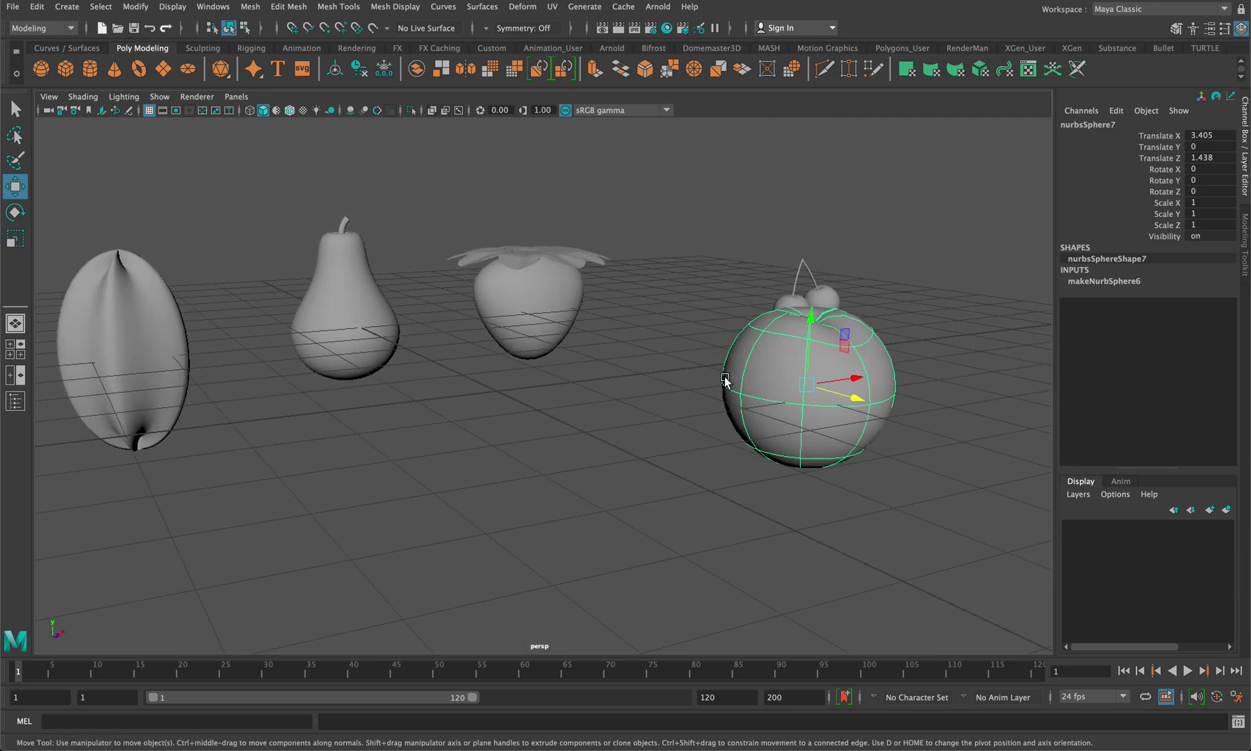
- Move the dimpled sphere clear of the cherries to Translate X 6.452 and create a new NURBS sphere at the origin
drag(869, 381, 1025, 354)
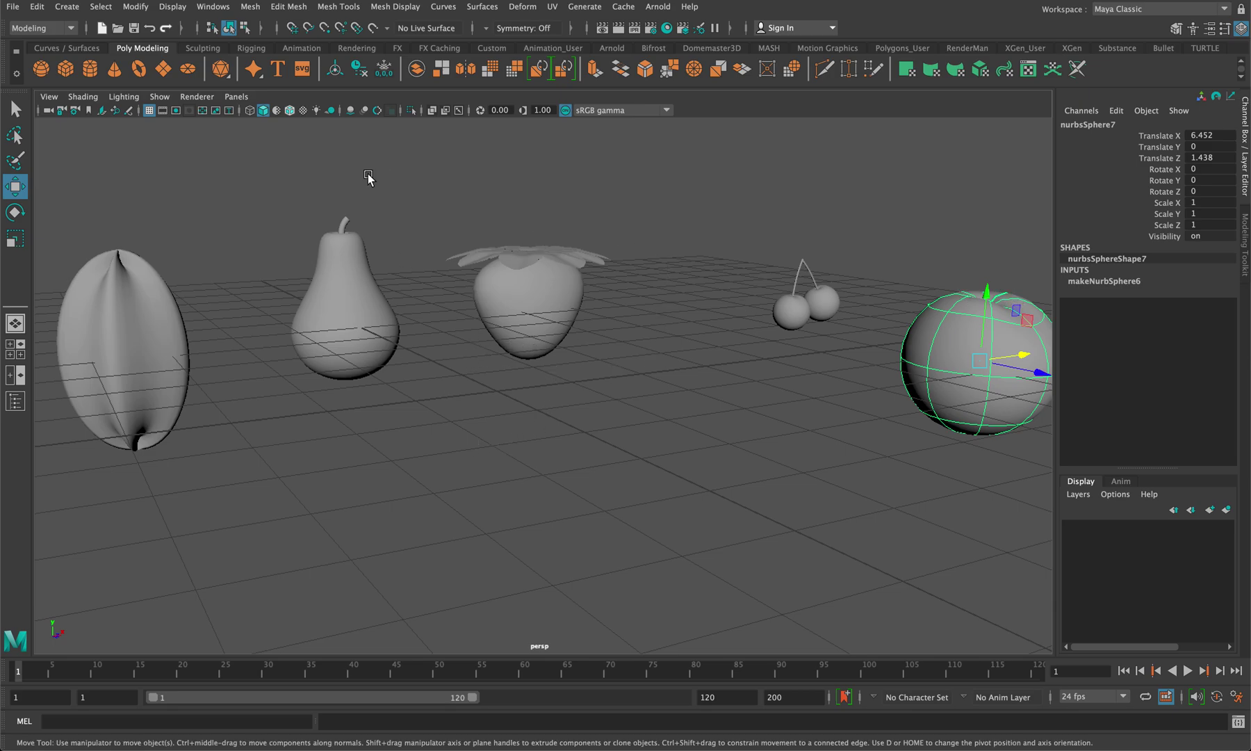
click(68, 10)
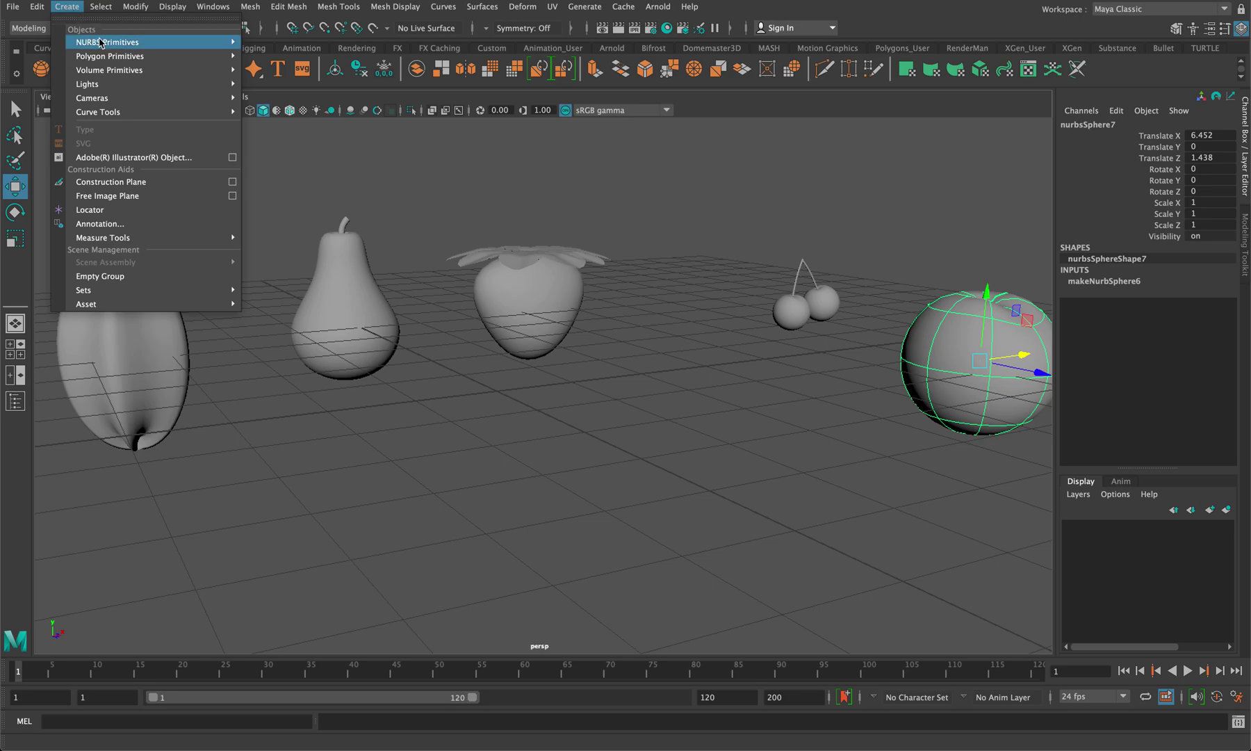
mouse_move(219, 42)
click(257, 41)
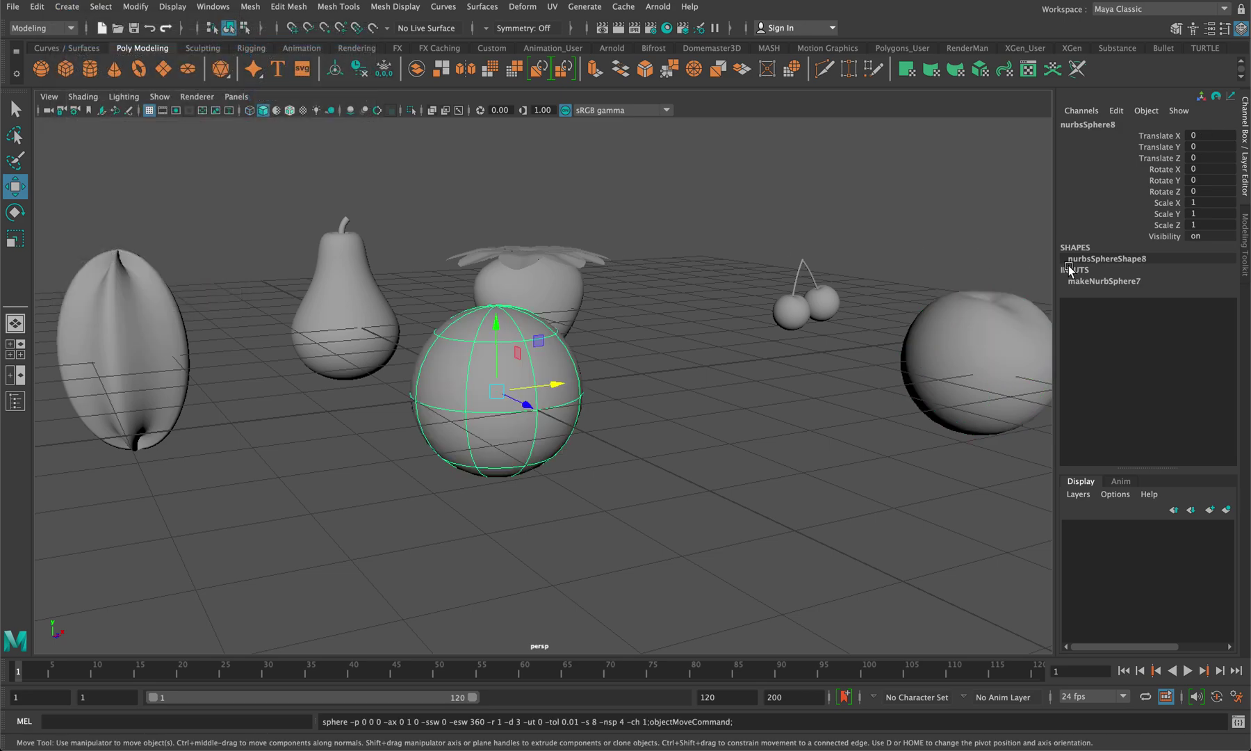
- Set the new sphere's Spans to 8 in its makeNurbSphere construction inputs
click(1093, 281)
double_click(1218, 349)
text(8)
key(Return)
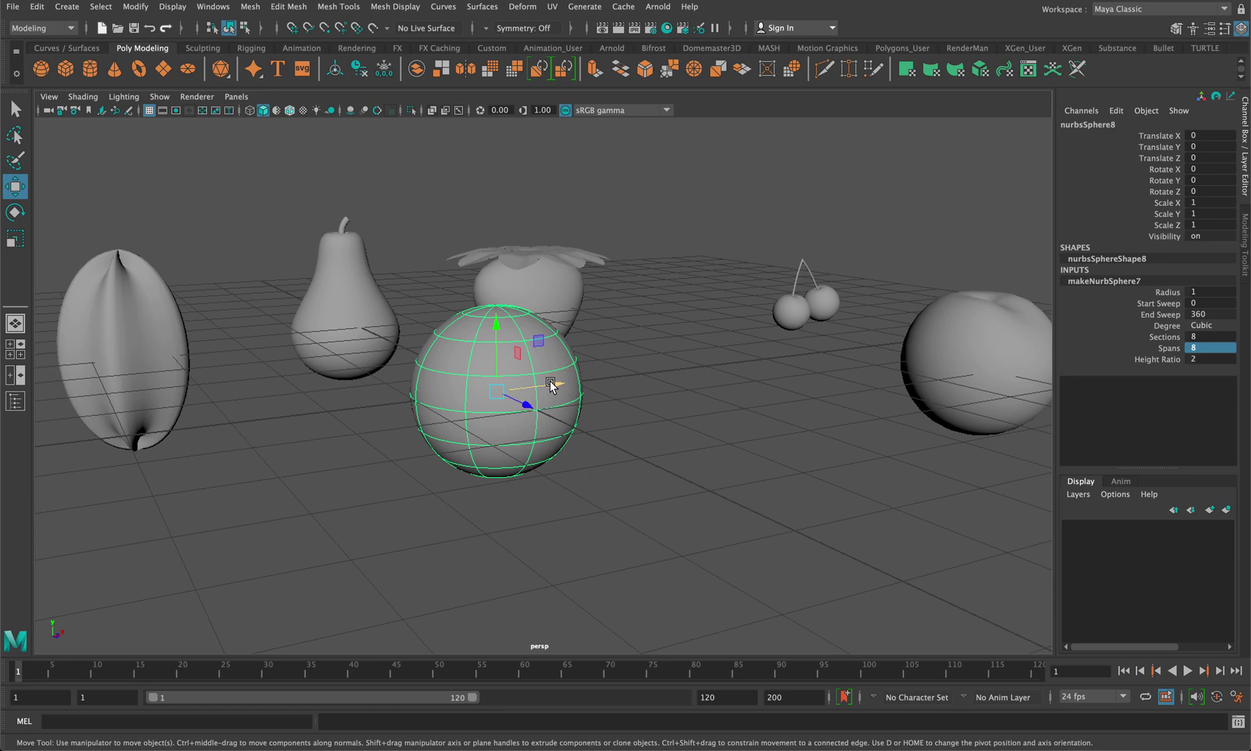
key(r)
drag(549, 380, 592, 388)
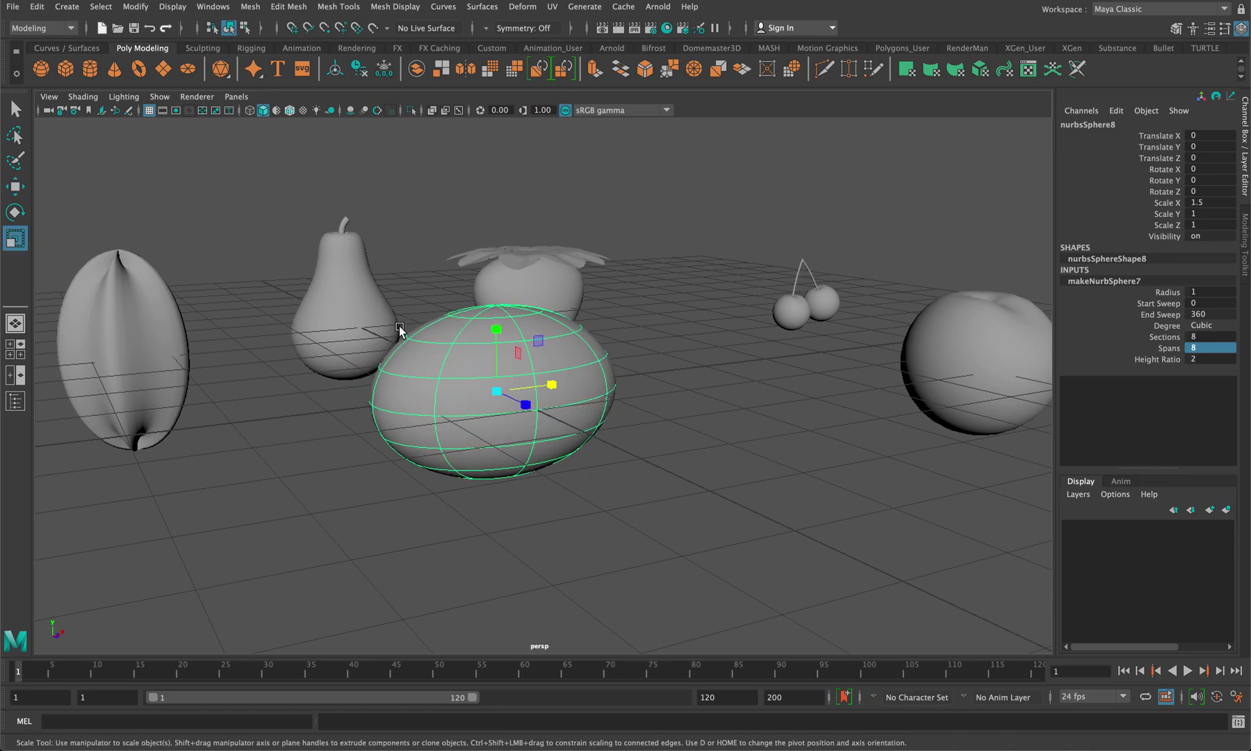
alt+drag(445, 409, 401, 412)
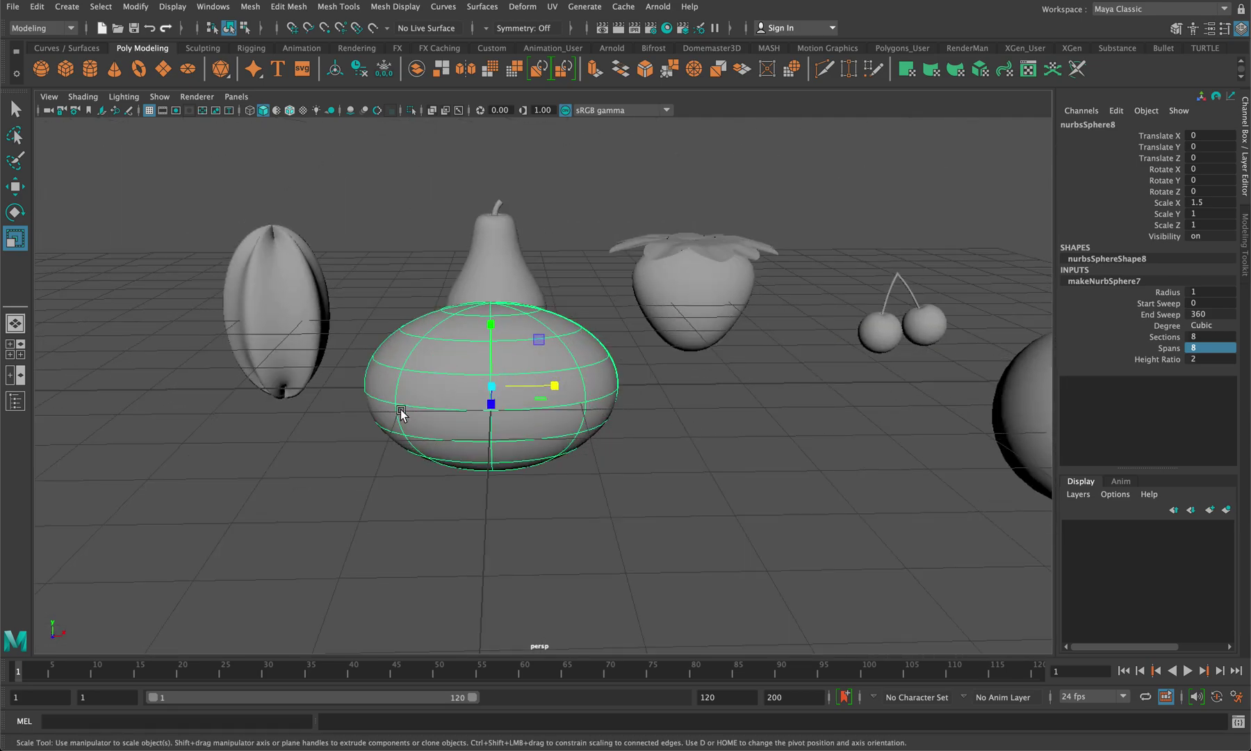
key(ctrl+z)
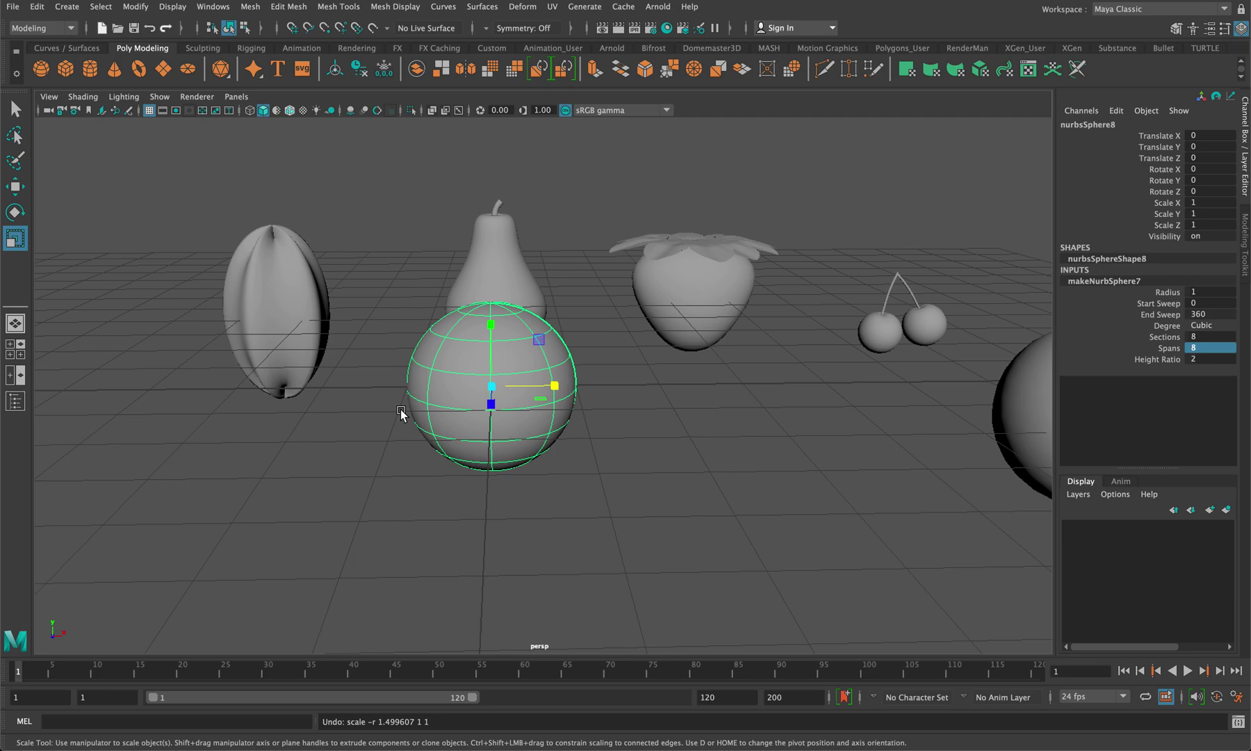
- Rotate the new sphere to Rotate Z 90 and stretch it horizontally to Scale Y 1.222
key(e)
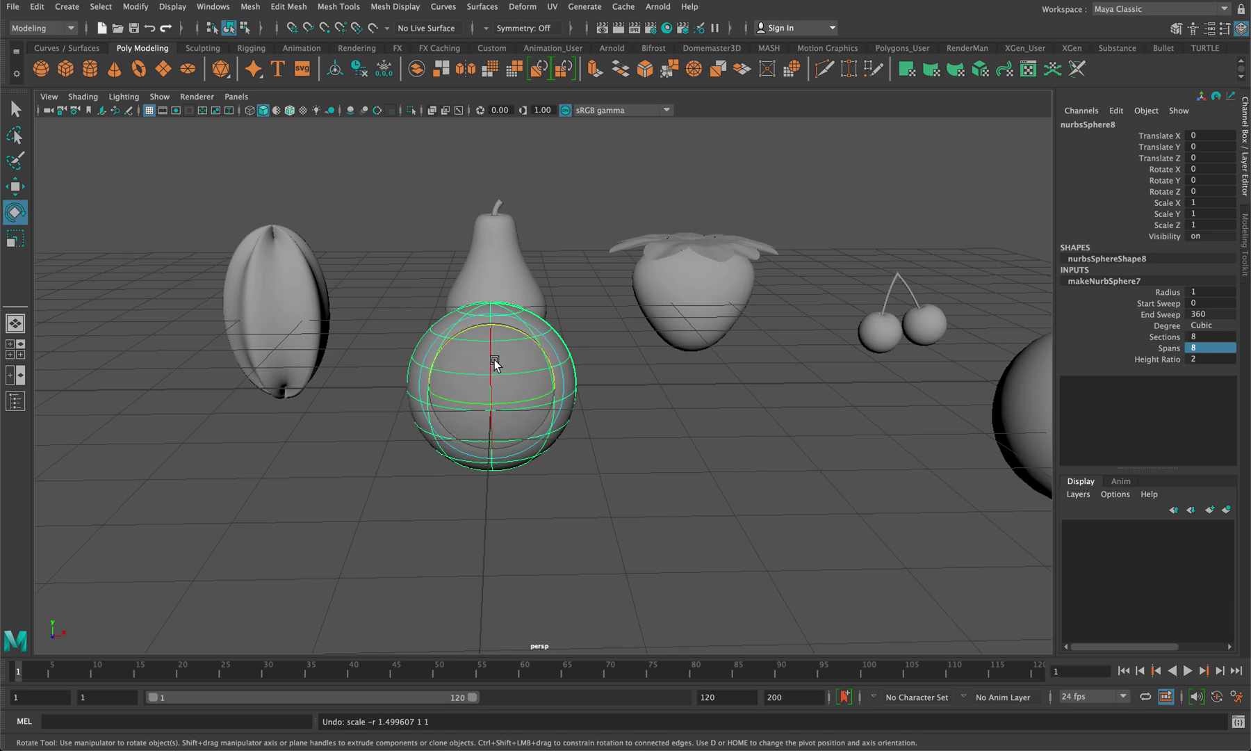
drag(525, 338, 597, 384)
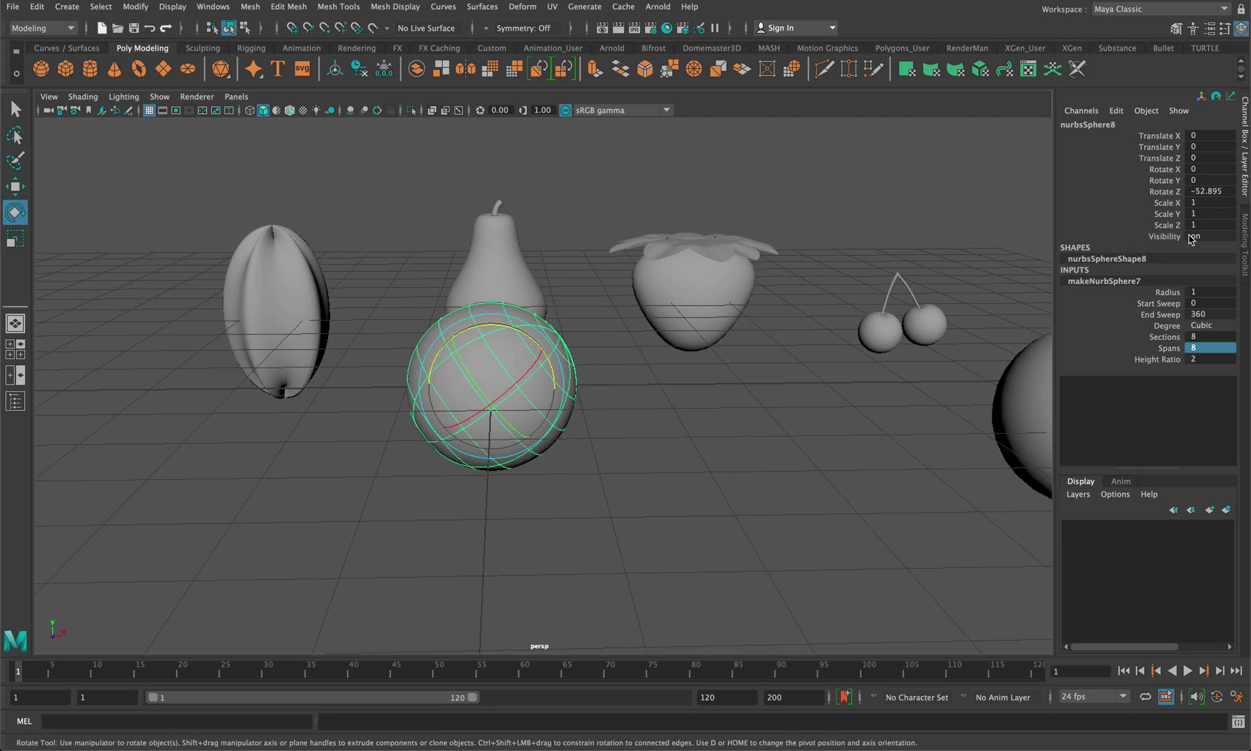
click(1215, 192)
text(90)
key(Return)
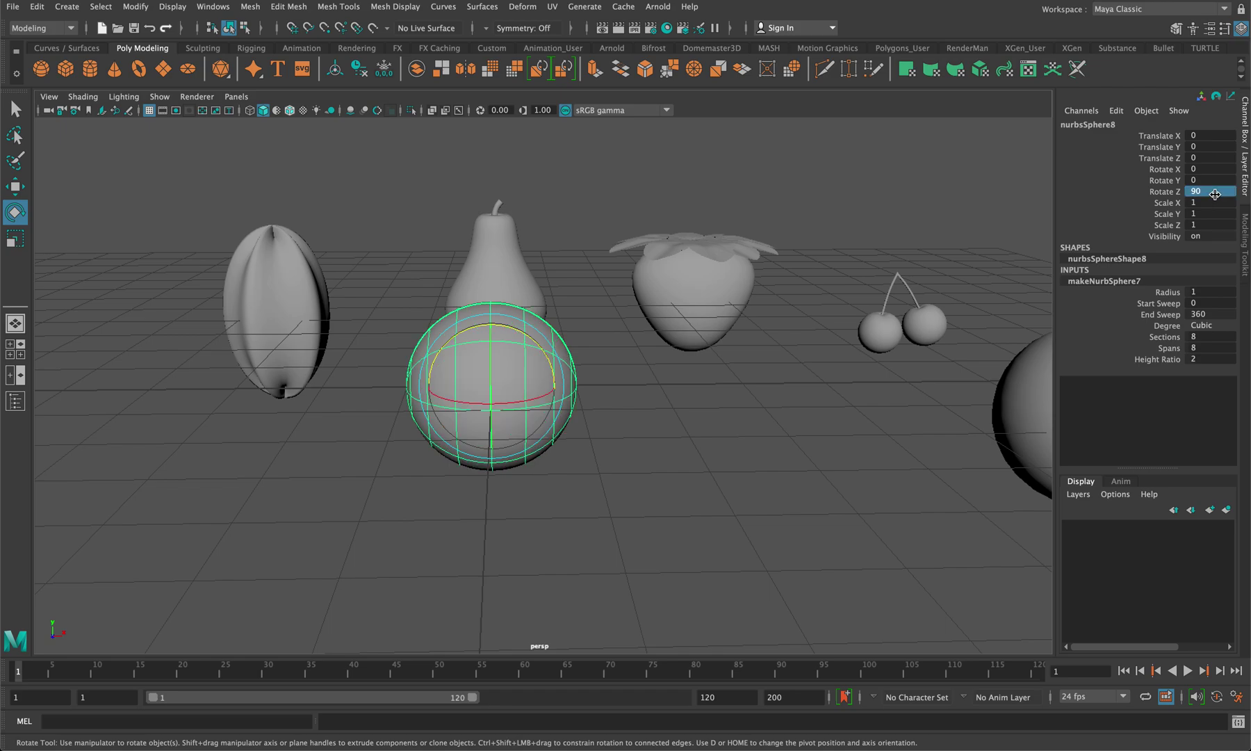
key(r)
drag(425, 383, 411, 386)
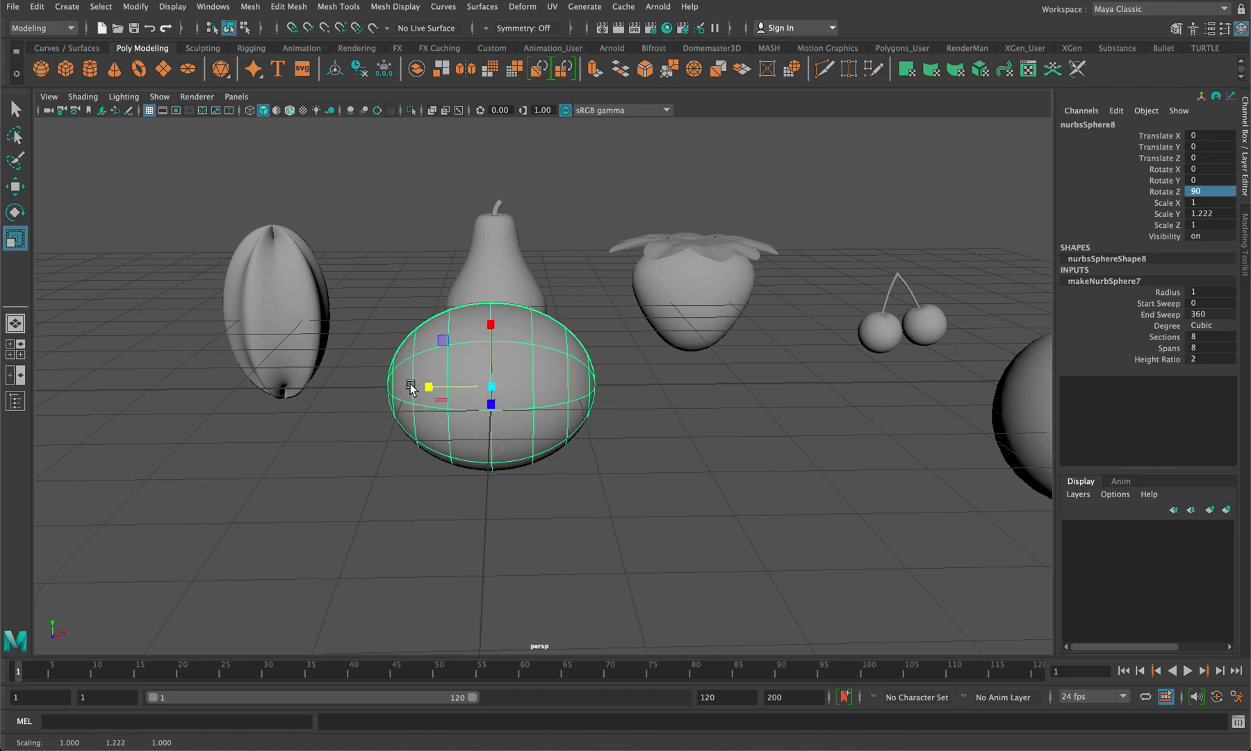
- Display the stretched sphere's hulls and scale in the hull ring near each end to form lemon-like tips
click(575, 371)
right_drag(576, 371, 631, 366)
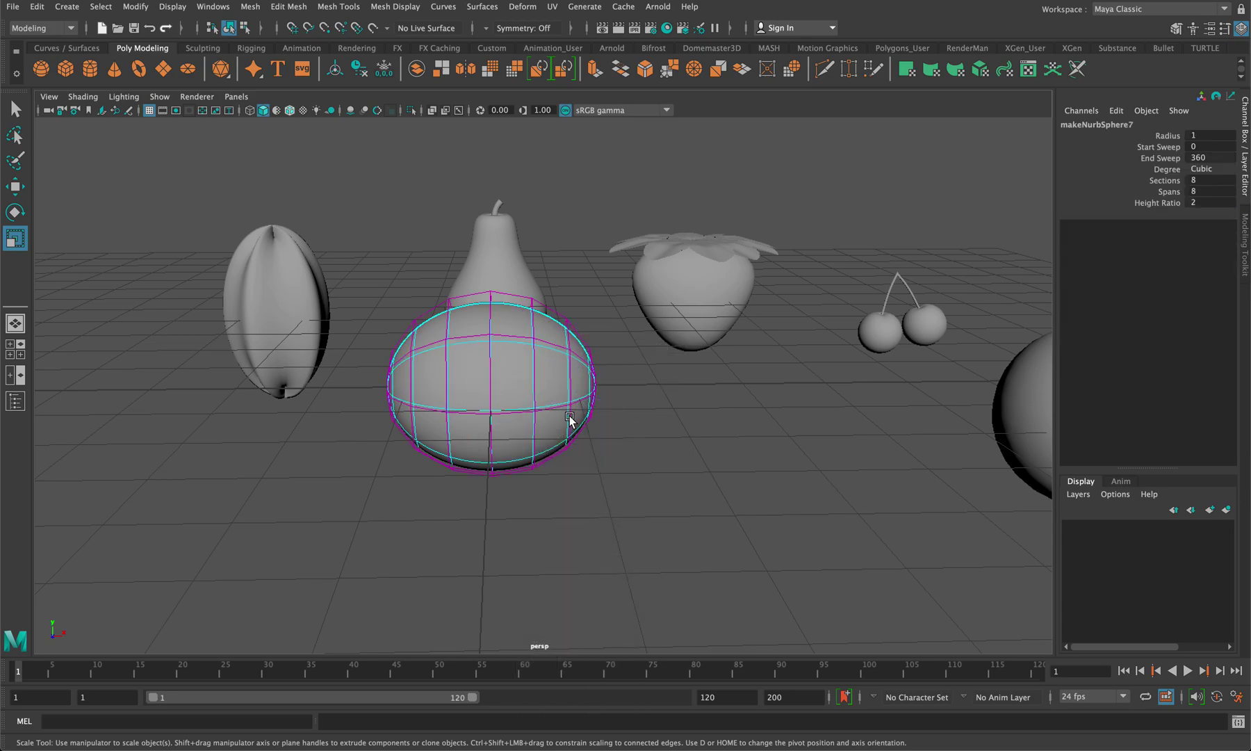
click(573, 382)
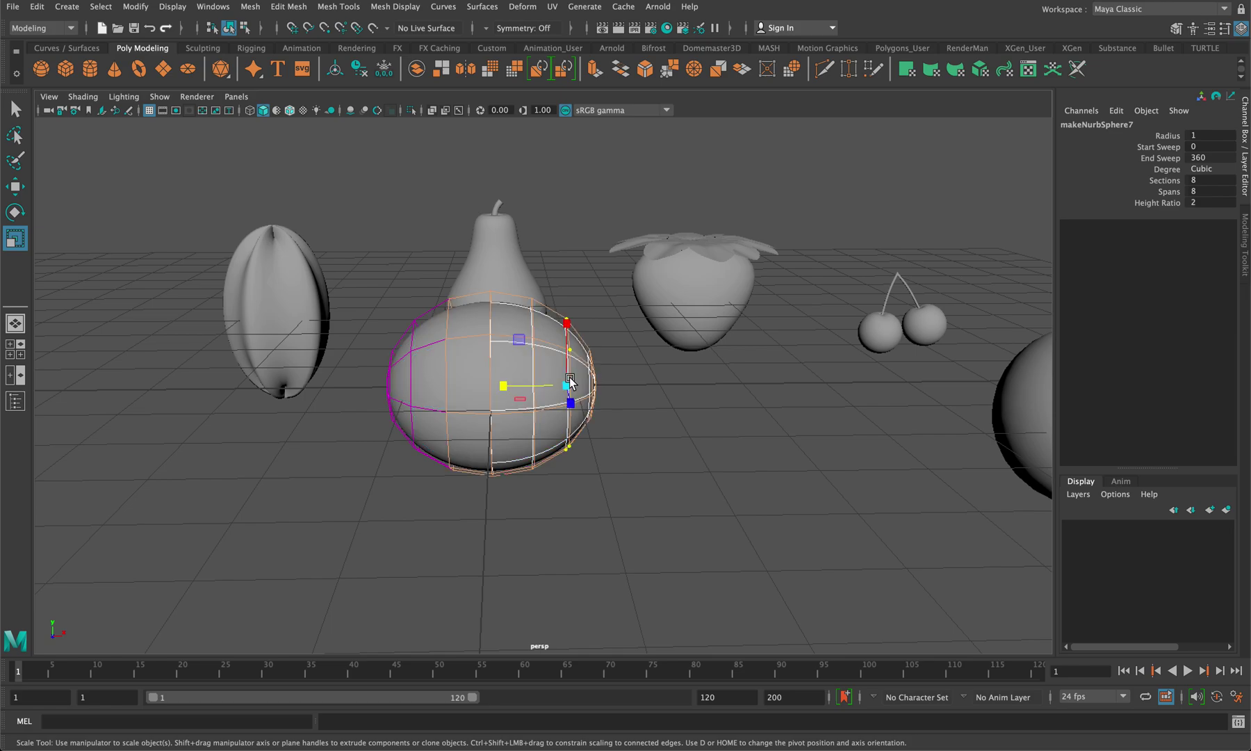
drag(568, 391, 543, 384)
alt+drag(433, 377, 376, 391)
click(417, 386)
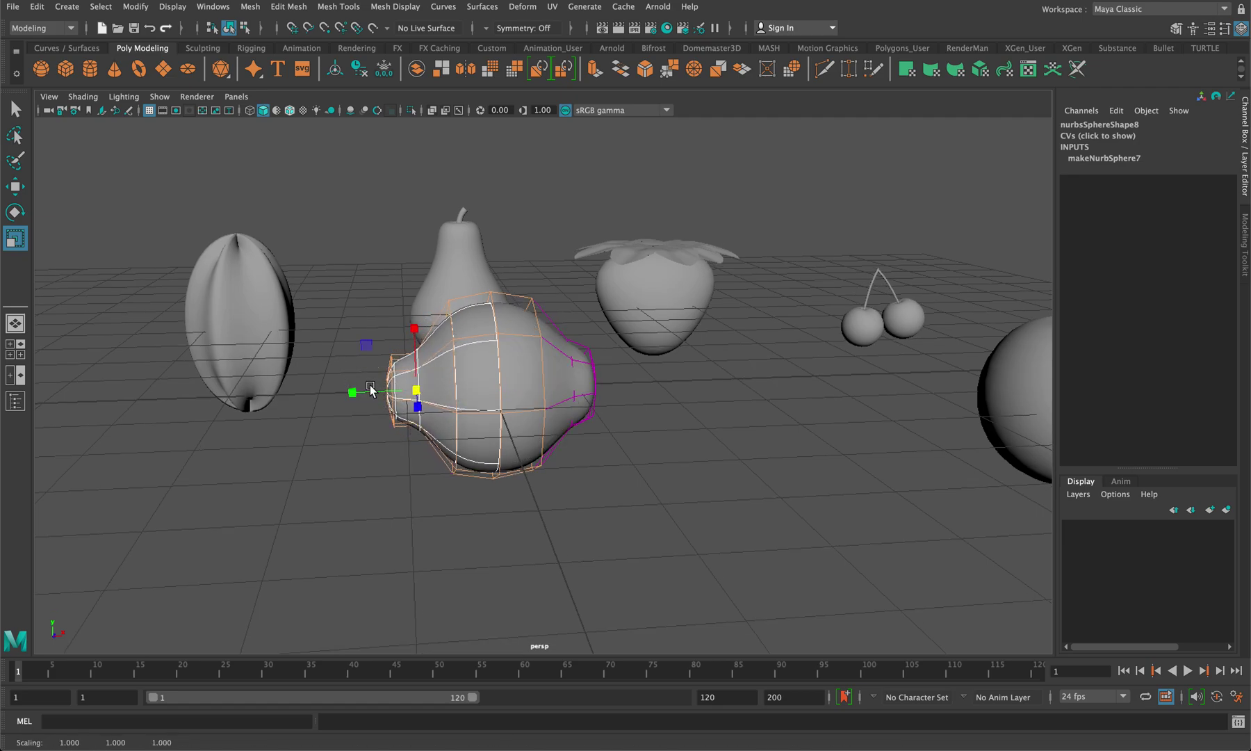
alt+drag(583, 384, 570, 386)
- Return the lemon shape to object mode and lengthen it to Scale Y 1.411
right_drag(517, 370, 558, 356)
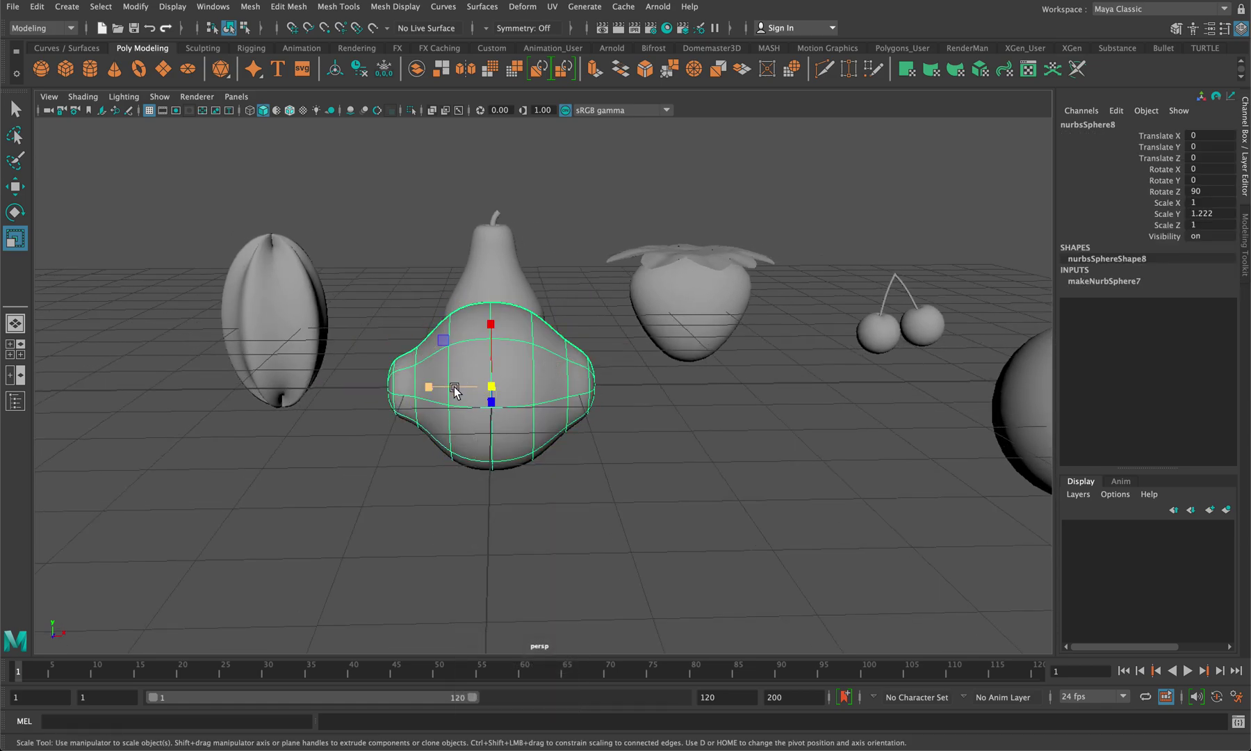
drag(428, 390, 421, 389)
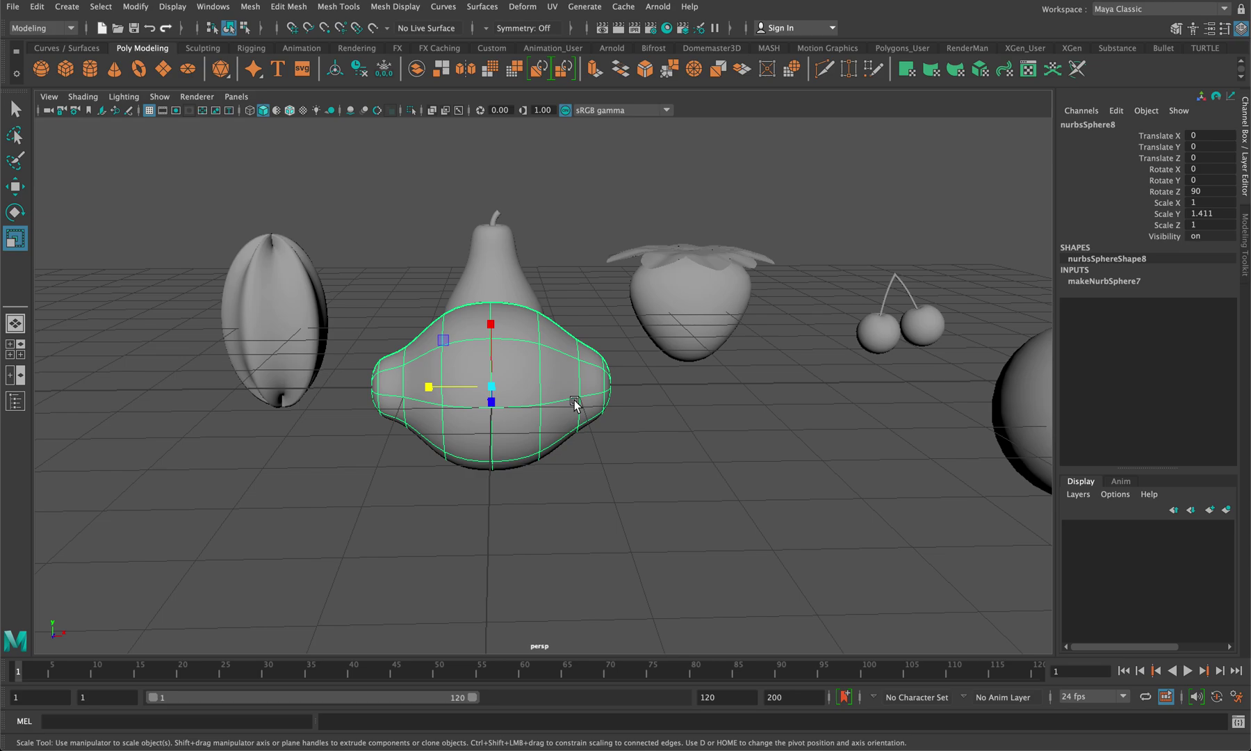
alt+drag(574, 403, 543, 417)
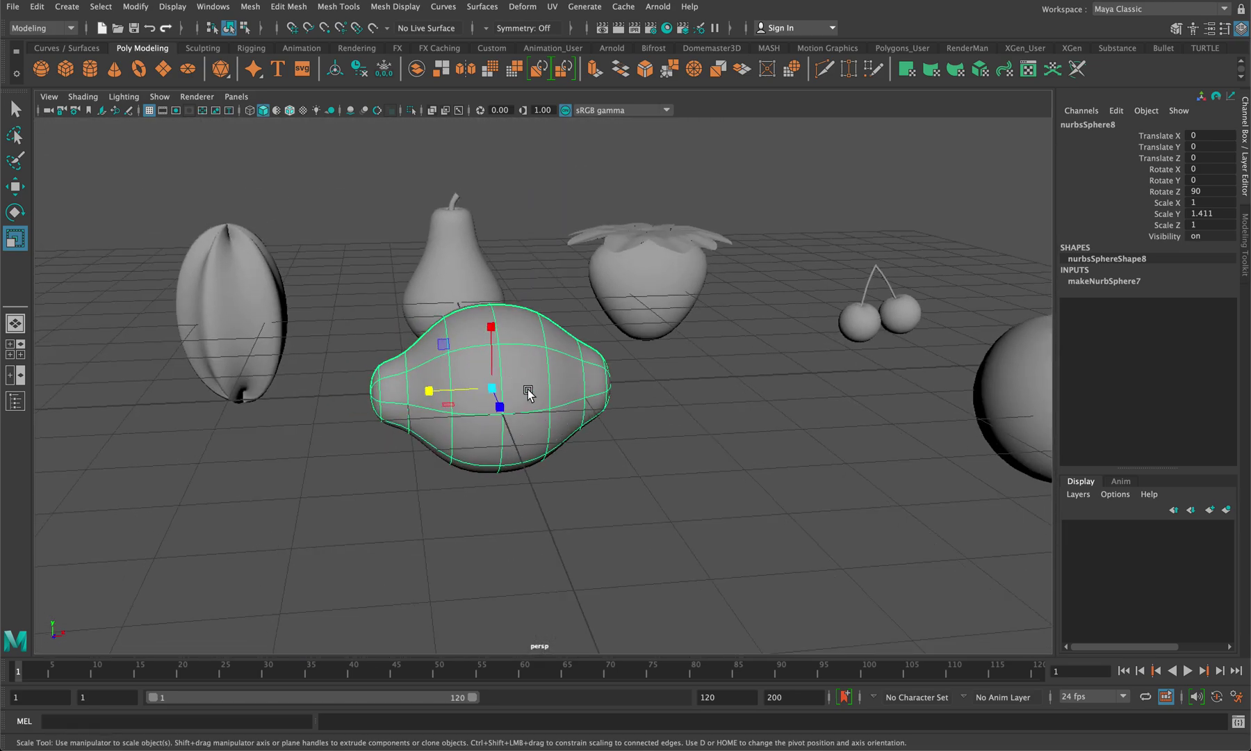
- Move the lemon shape along X to Translate X 3.876, between the strawberry and the dimpled fruit
key(q)
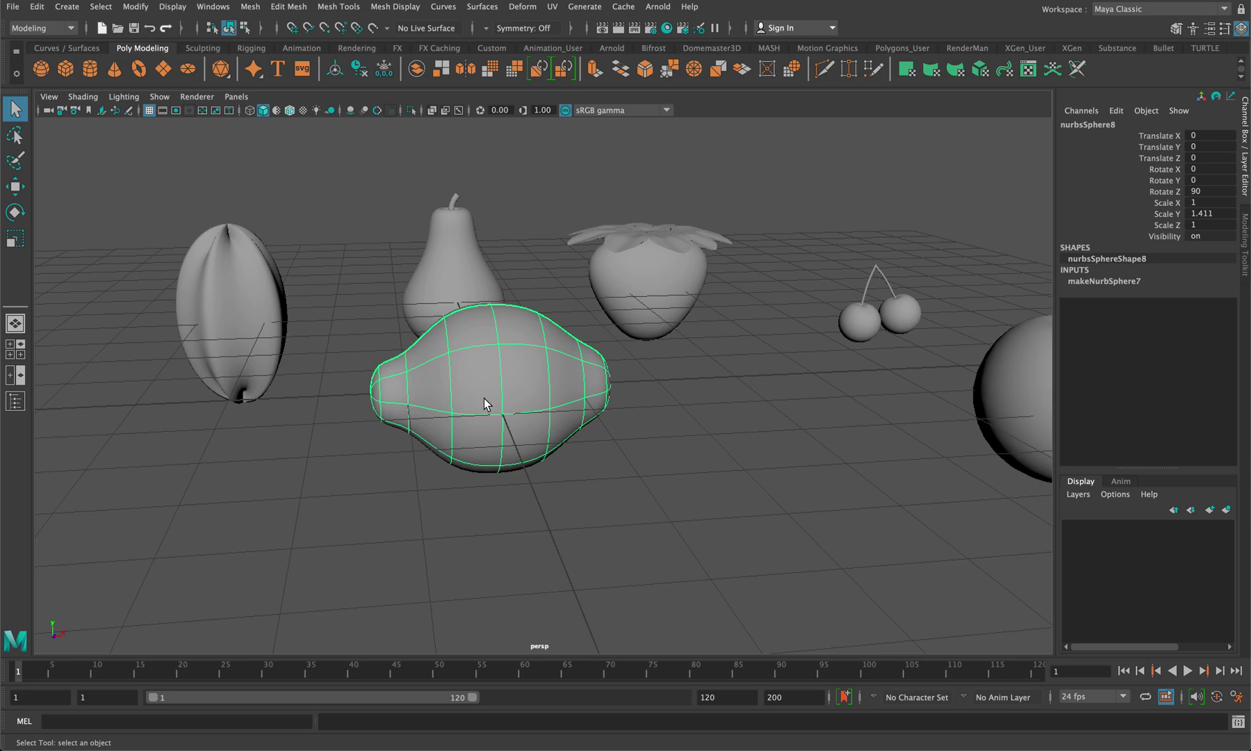
key(w)
drag(551, 388, 825, 372)
scroll(840, 373, down, 2)
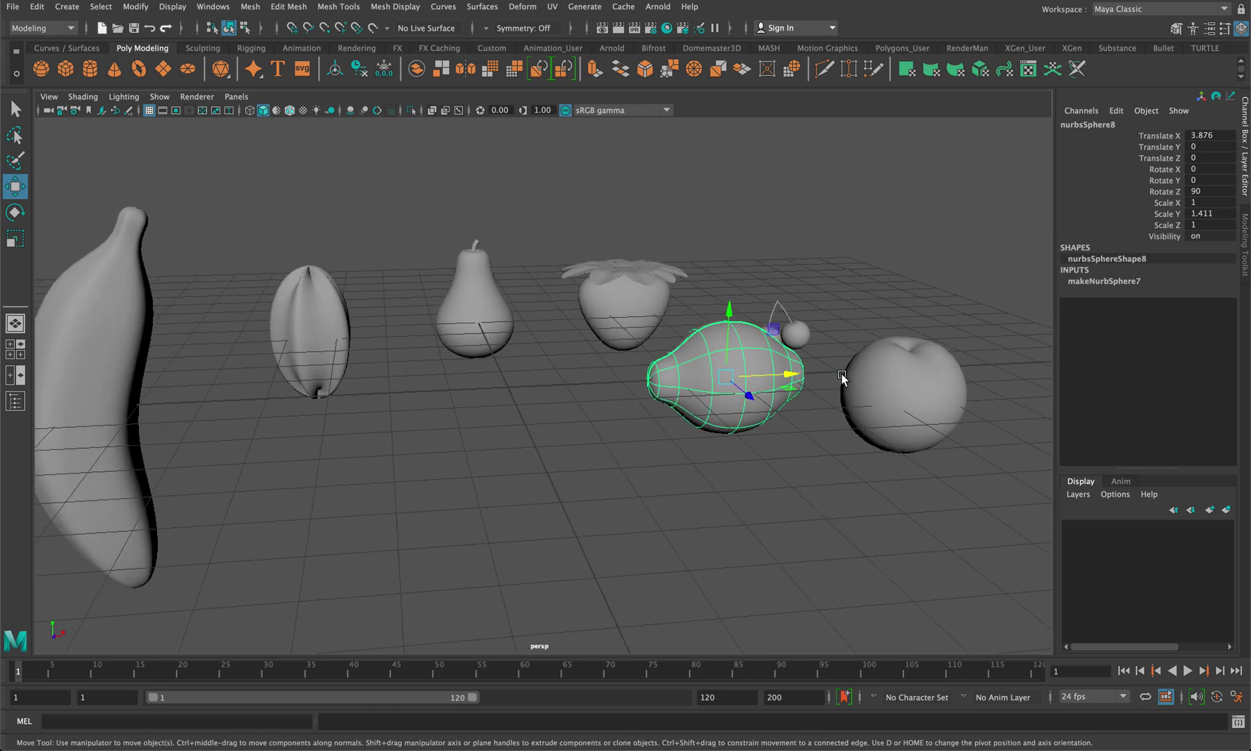
scroll(840, 373, down, 3)
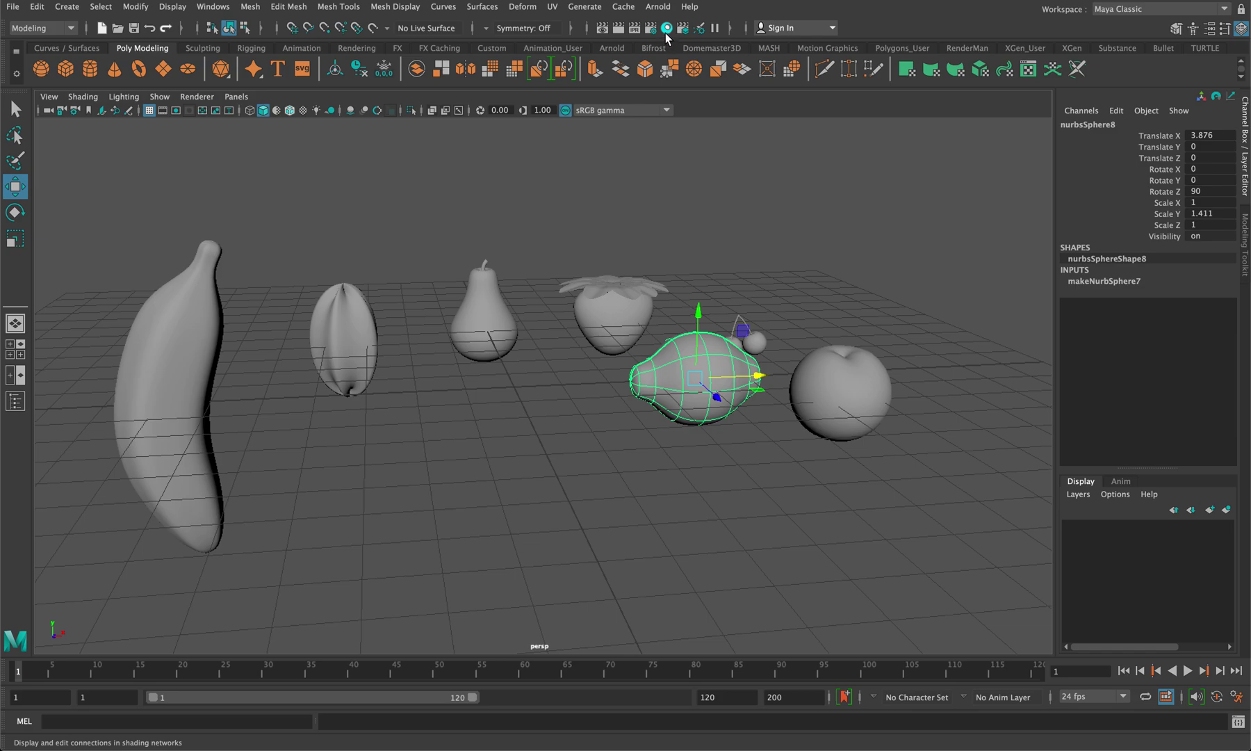
- Open the Hypershade and shift its window so that the banana stays accessible
click(213, 6)
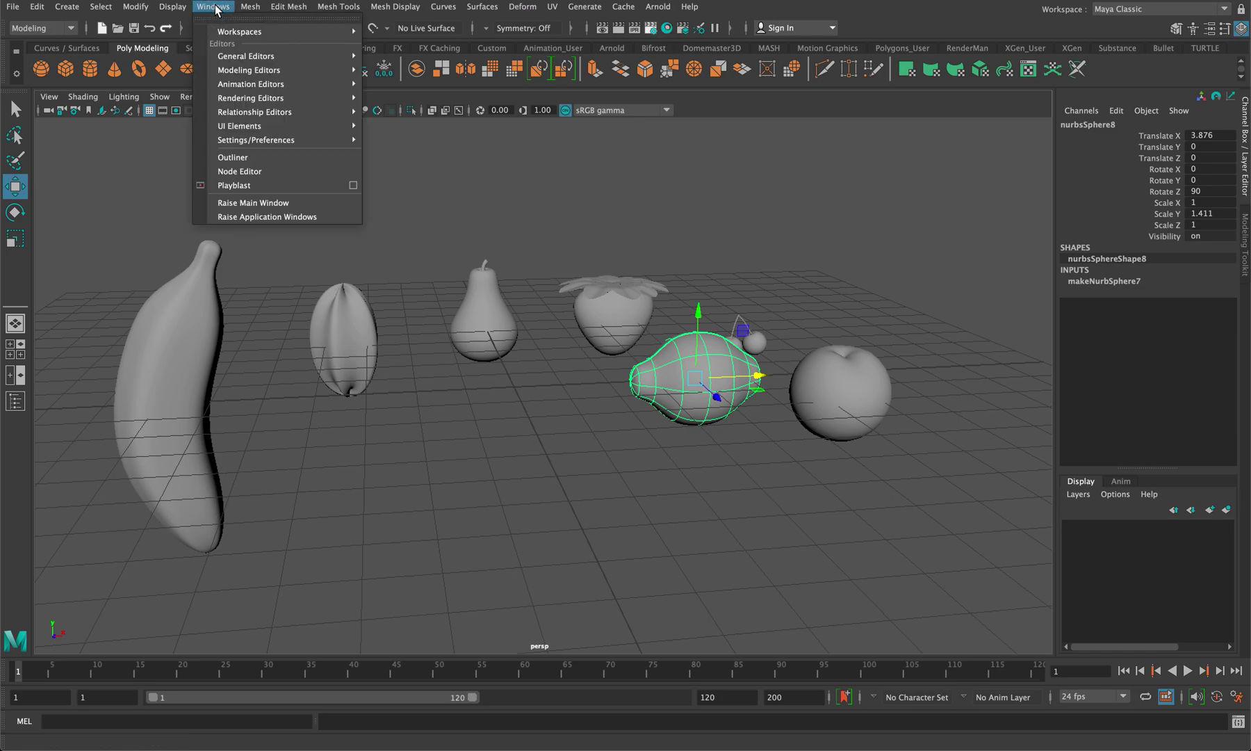
mouse_move(291, 98)
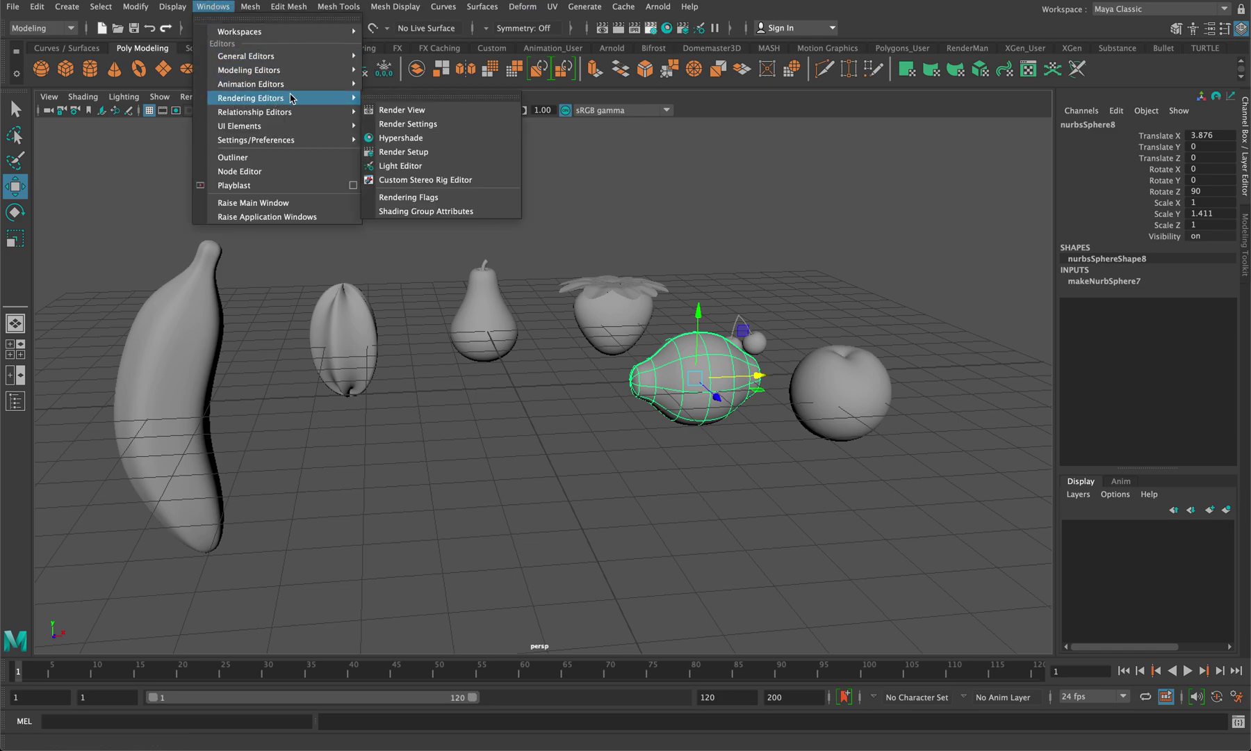
click(399, 137)
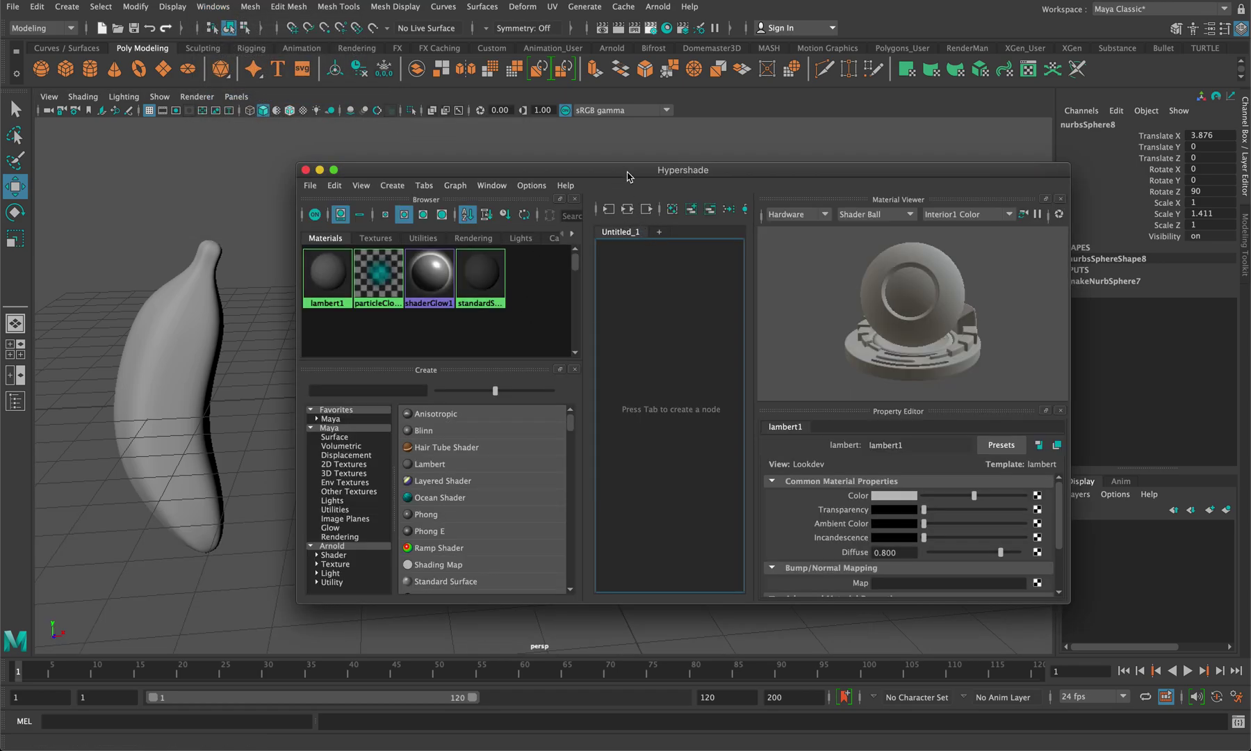
drag(628, 176, 665, 174)
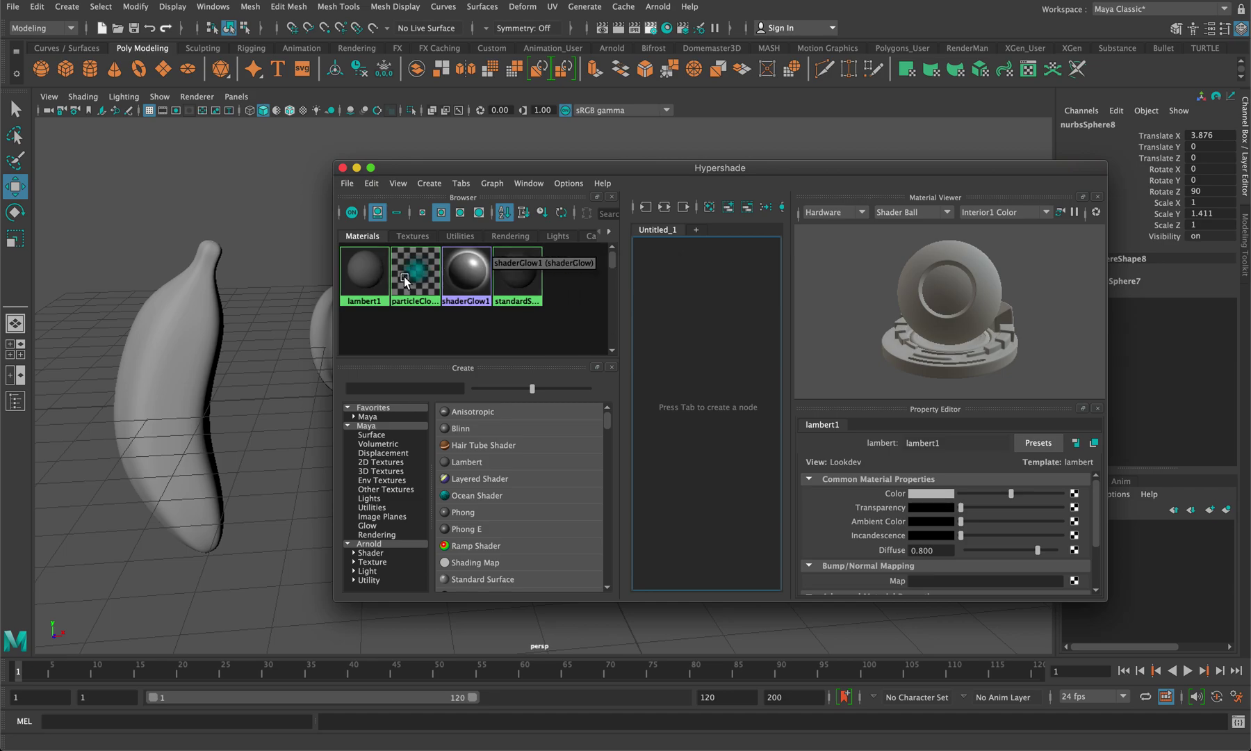
- Create a new Lambert material and colour it a slightly darkened yellow, about RGB 0.54, 0.54, 0.053
click(427, 183)
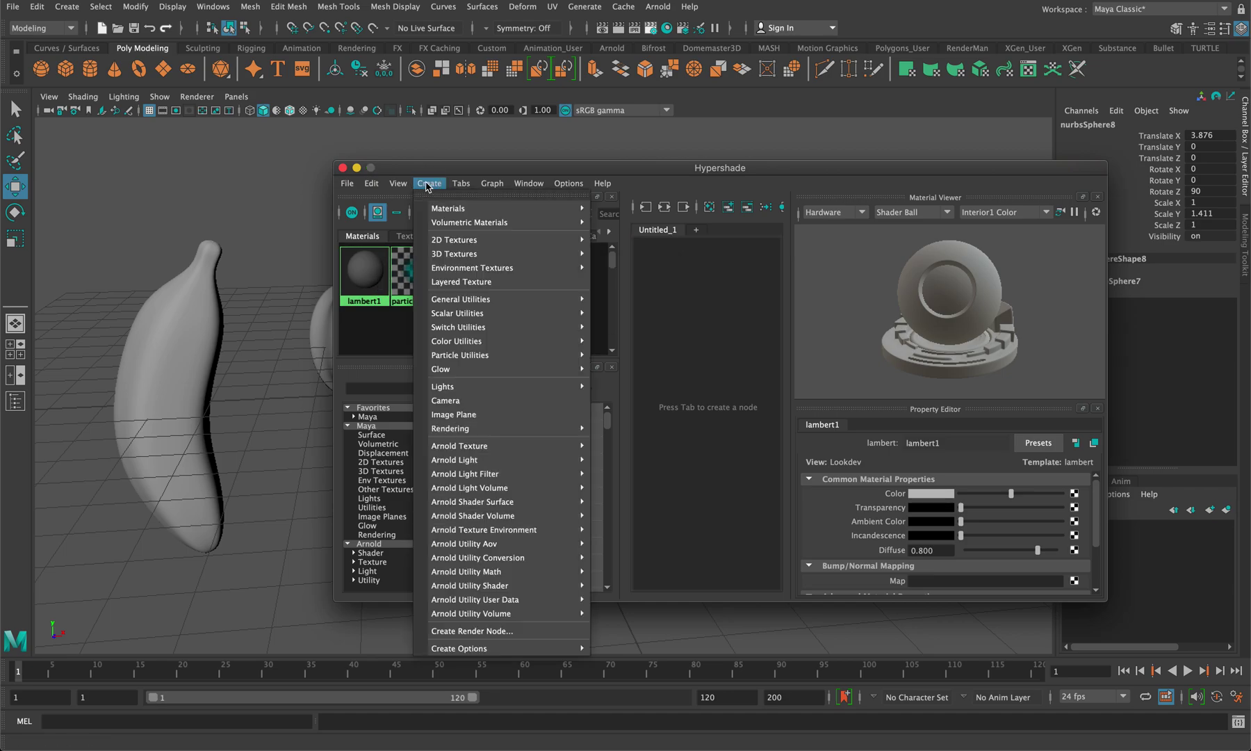
mouse_move(447, 209)
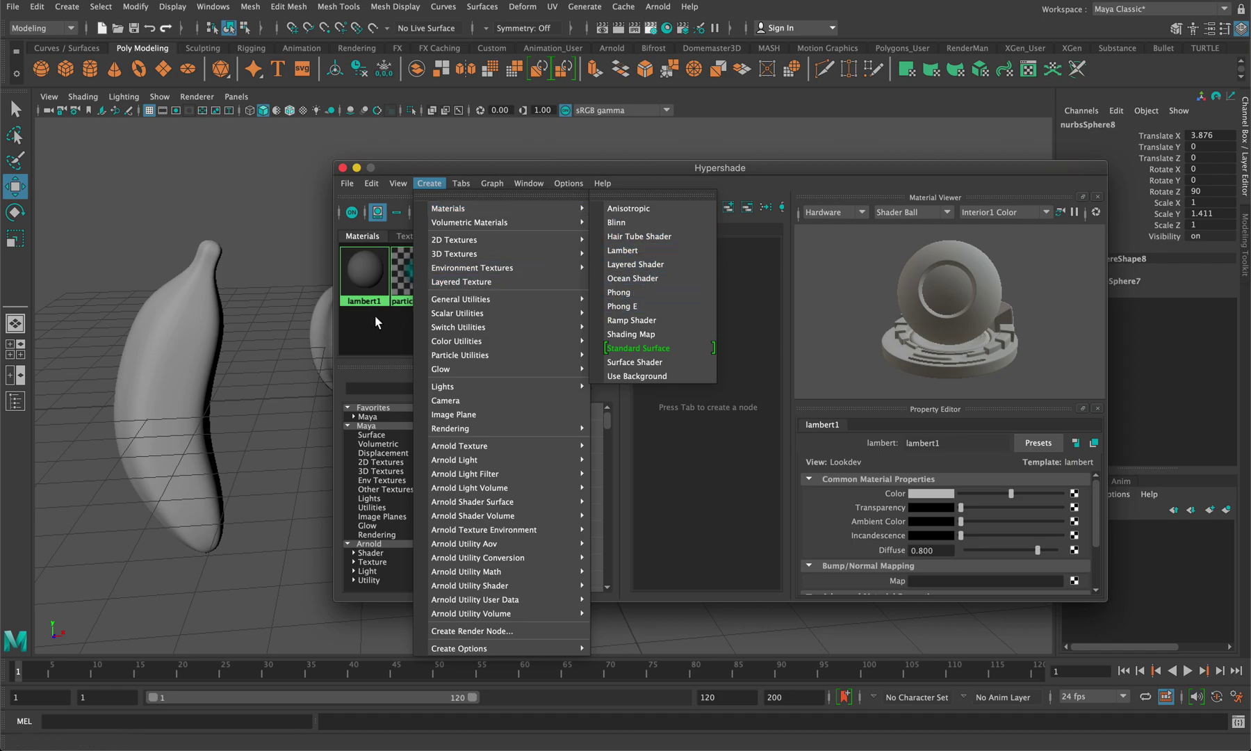
click(627, 250)
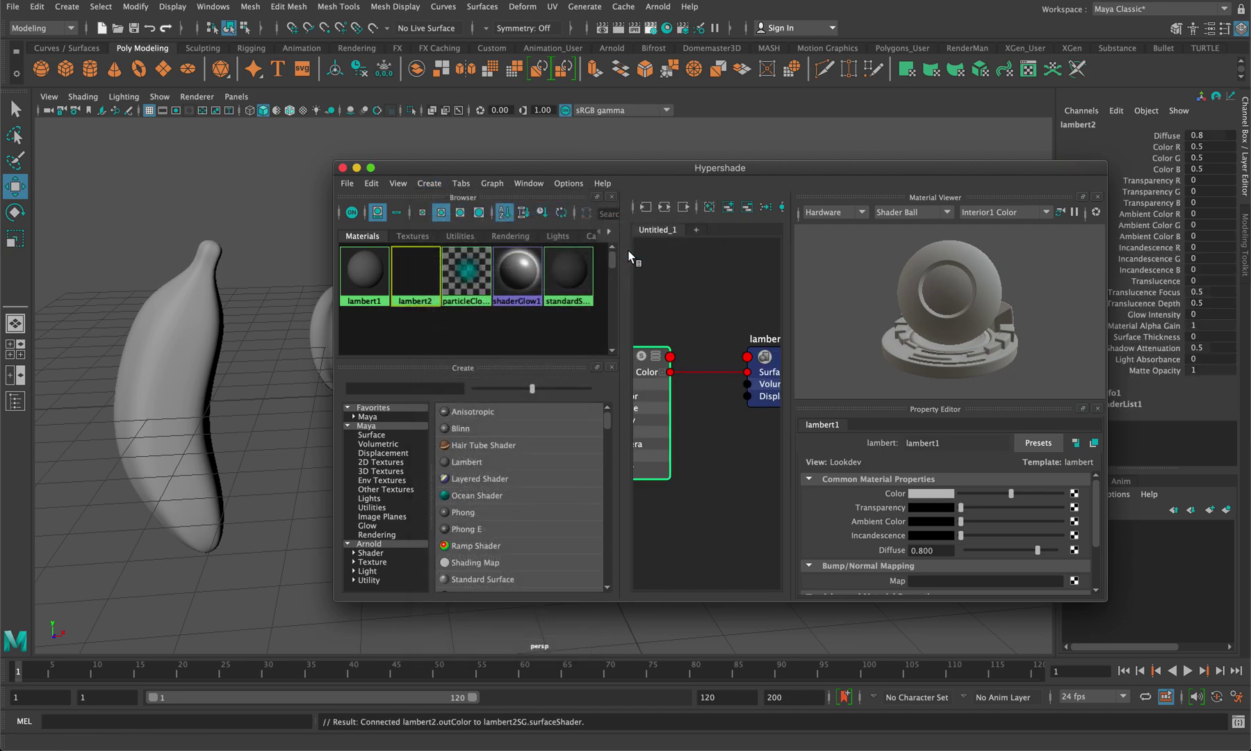
click(922, 495)
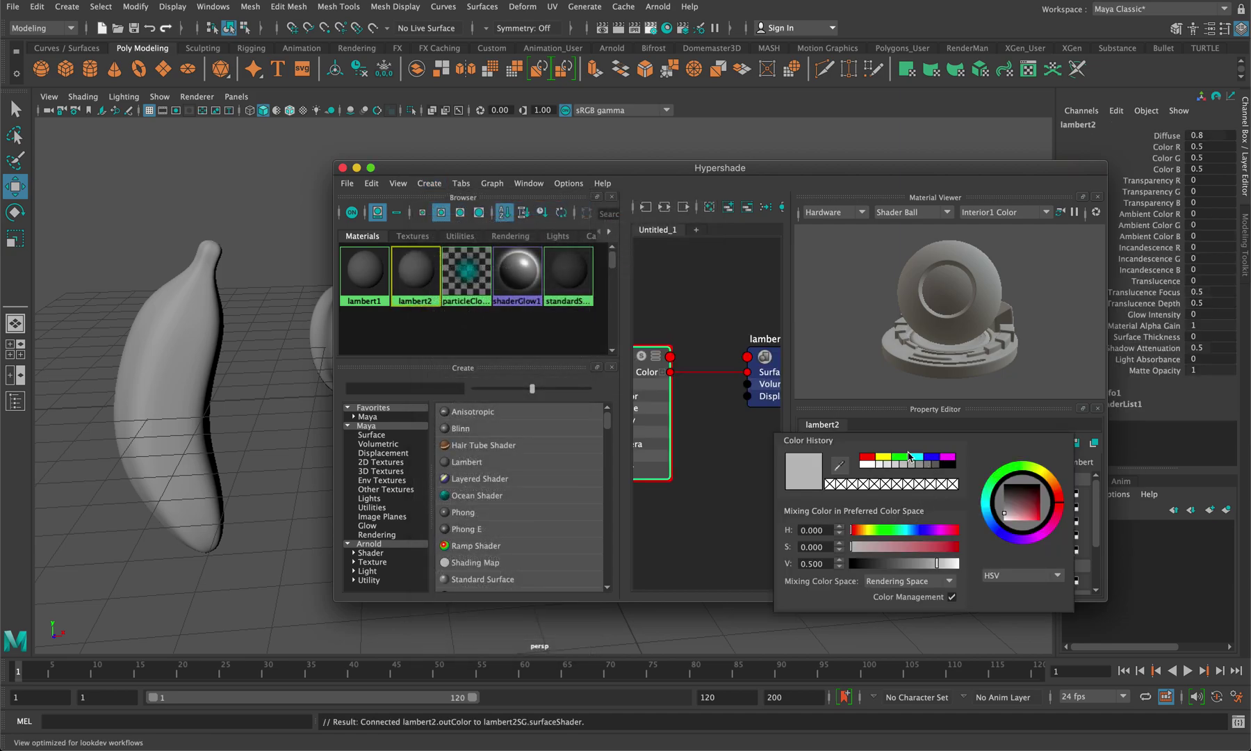
click(883, 457)
drag(1036, 520, 1037, 512)
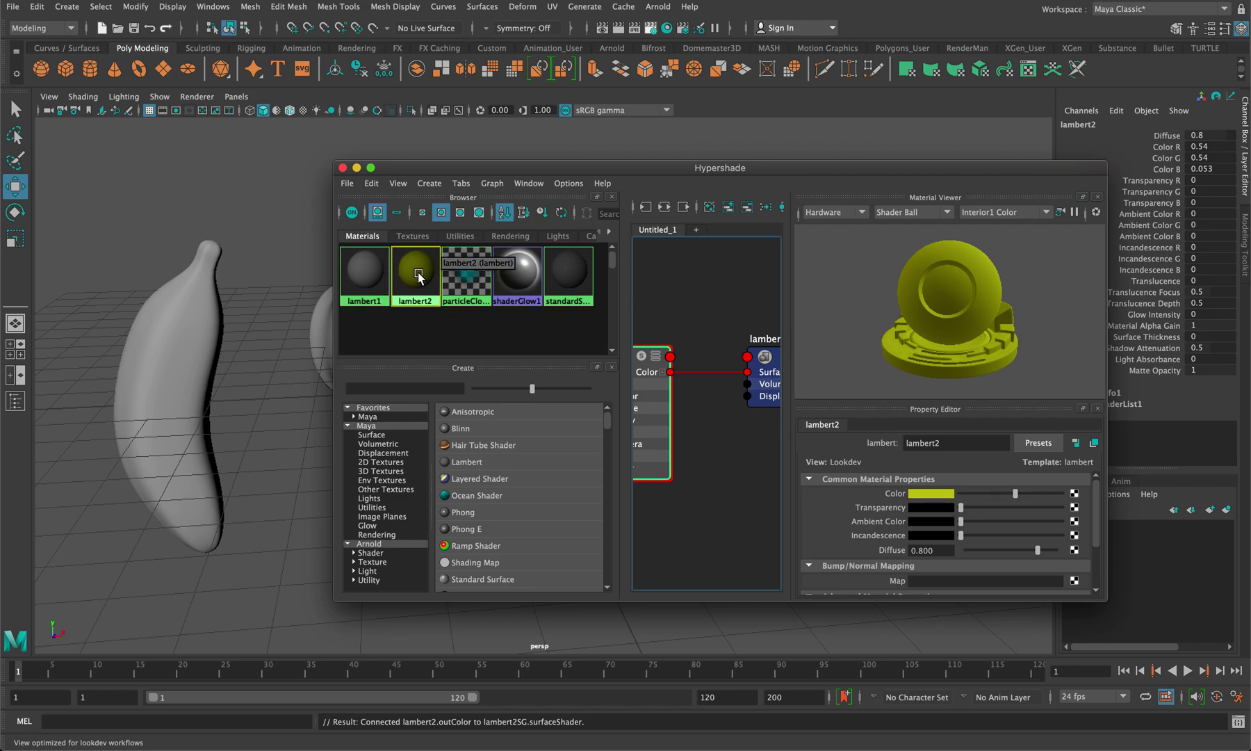
- Assign the yellow Lambert material to the banana and deselect it
right_click(183, 335)
right_drag(182, 332, 262, 685)
click(159, 511)
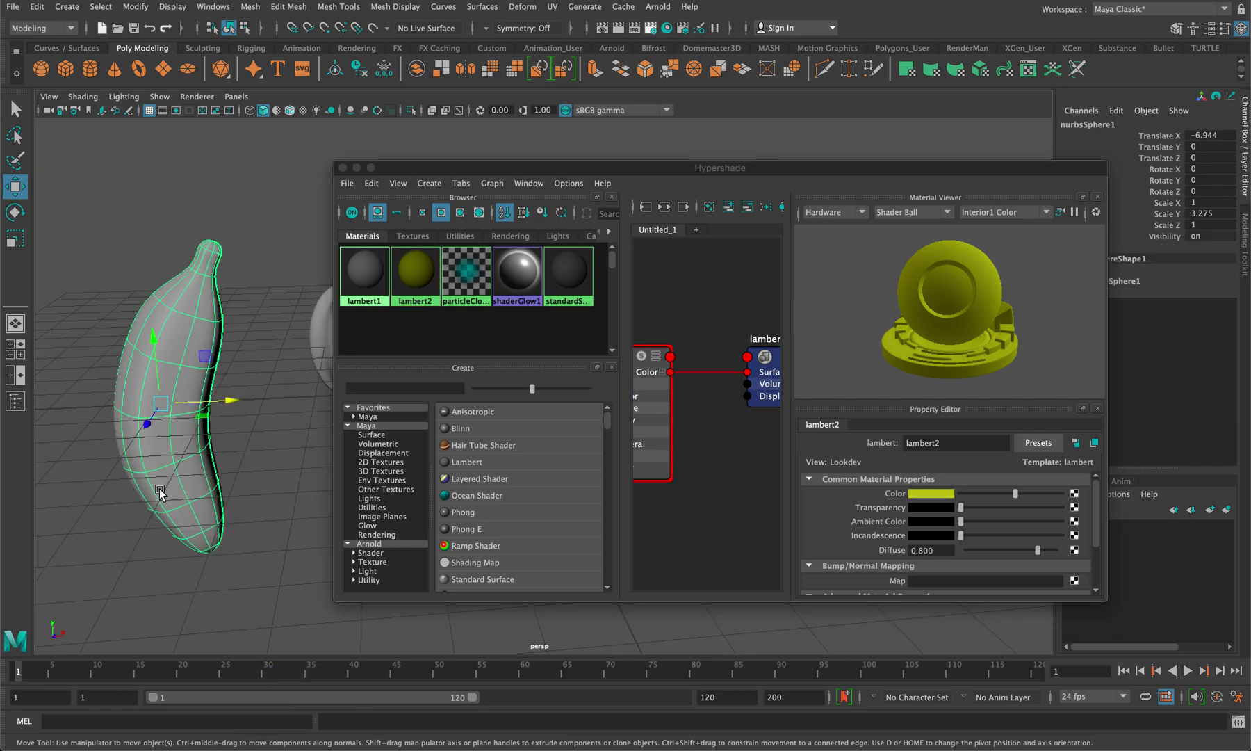
right_drag(148, 388, 244, 705)
click(252, 537)
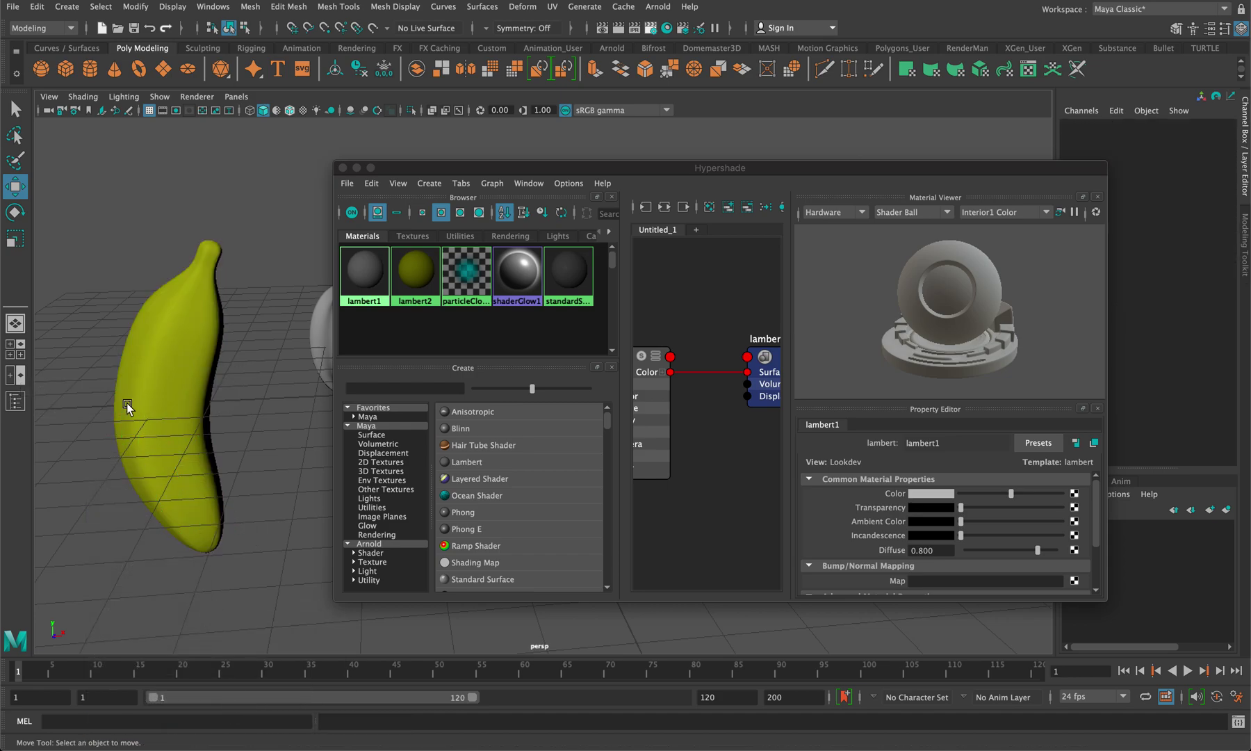
- Create a new Blinn material and colour it light green, about HSV 96.981, 0.793, 1.000
drag(502, 173, 672, 167)
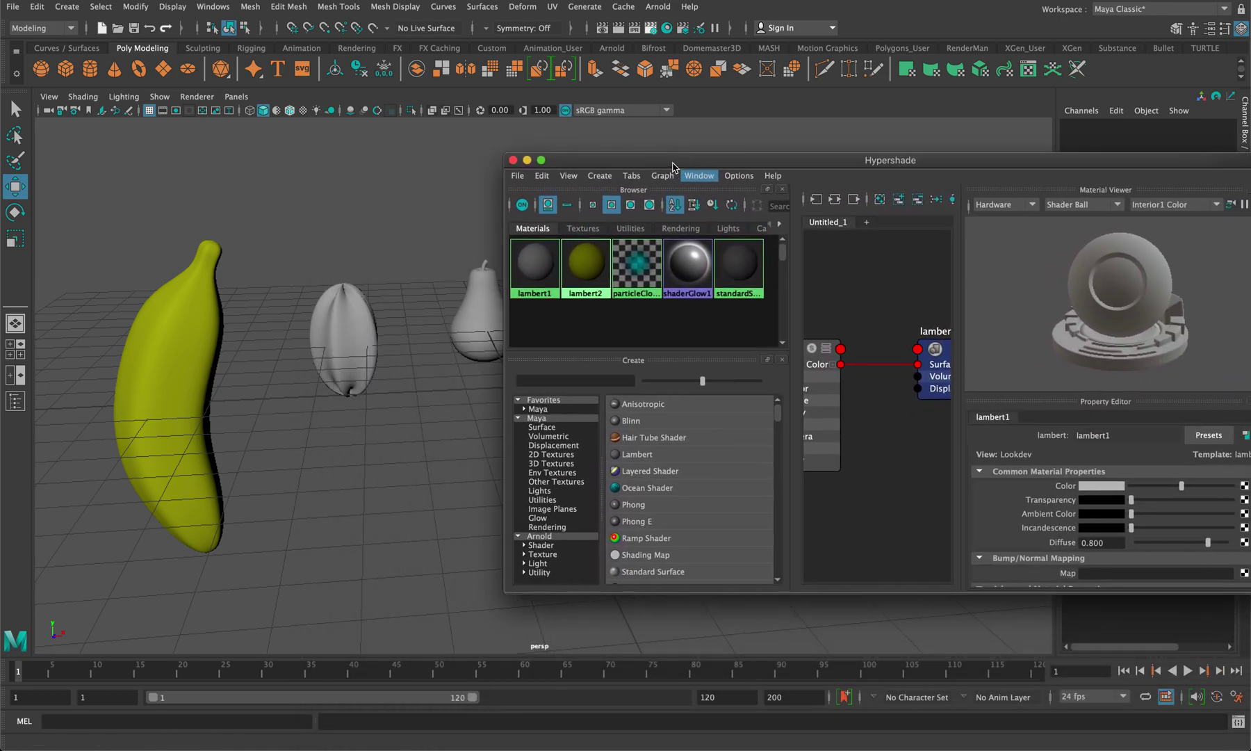
click(600, 176)
mouse_move(626, 200)
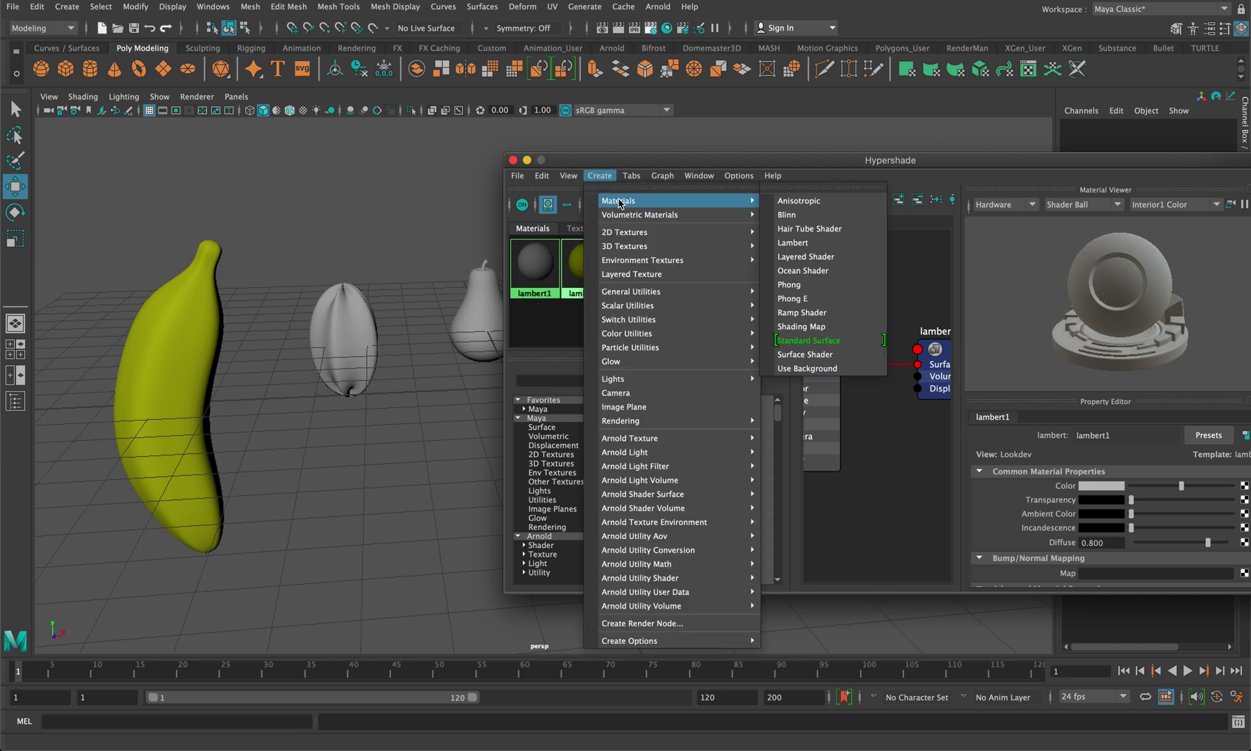
click(790, 215)
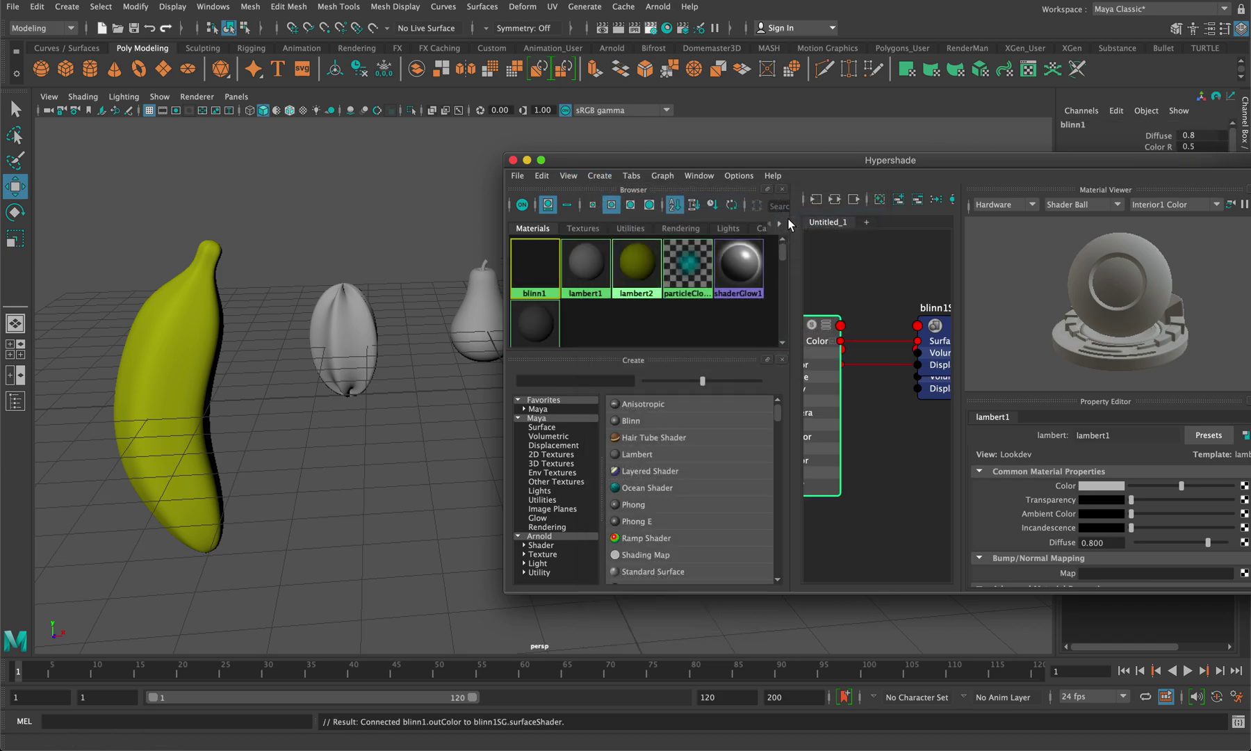
click(1100, 487)
click(1080, 452)
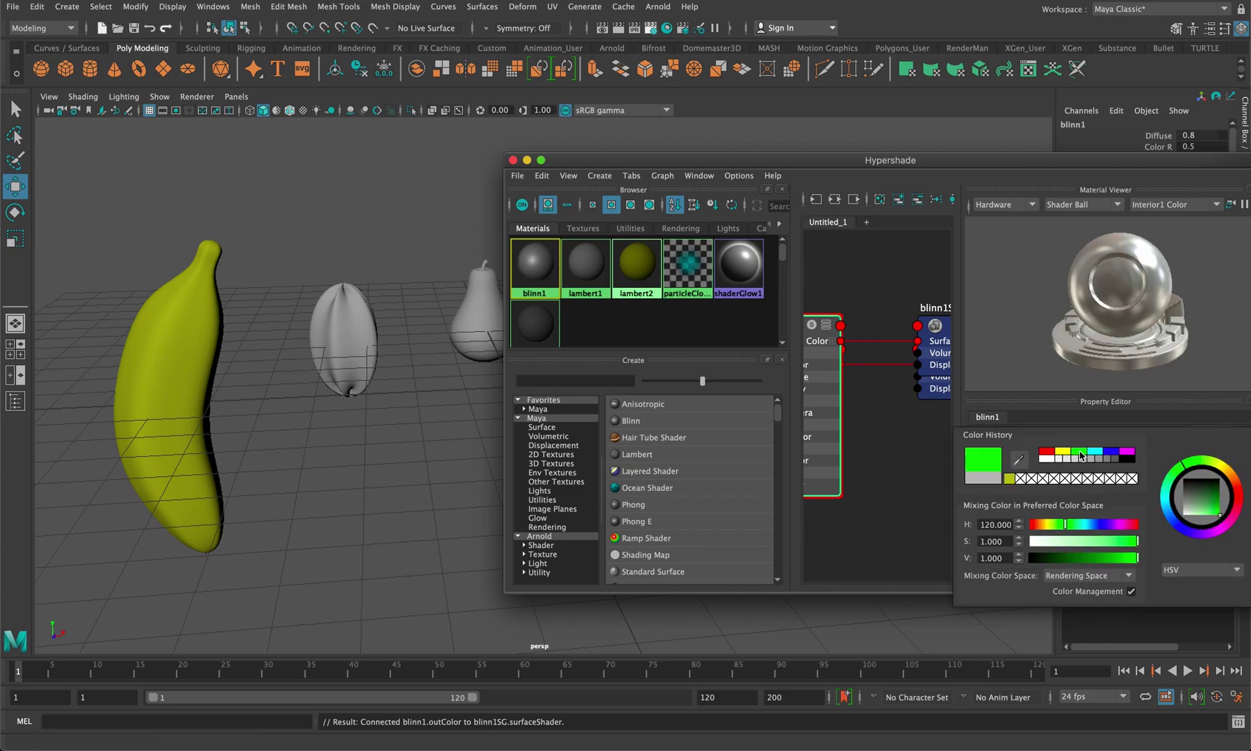
drag(1095, 544, 1087, 545)
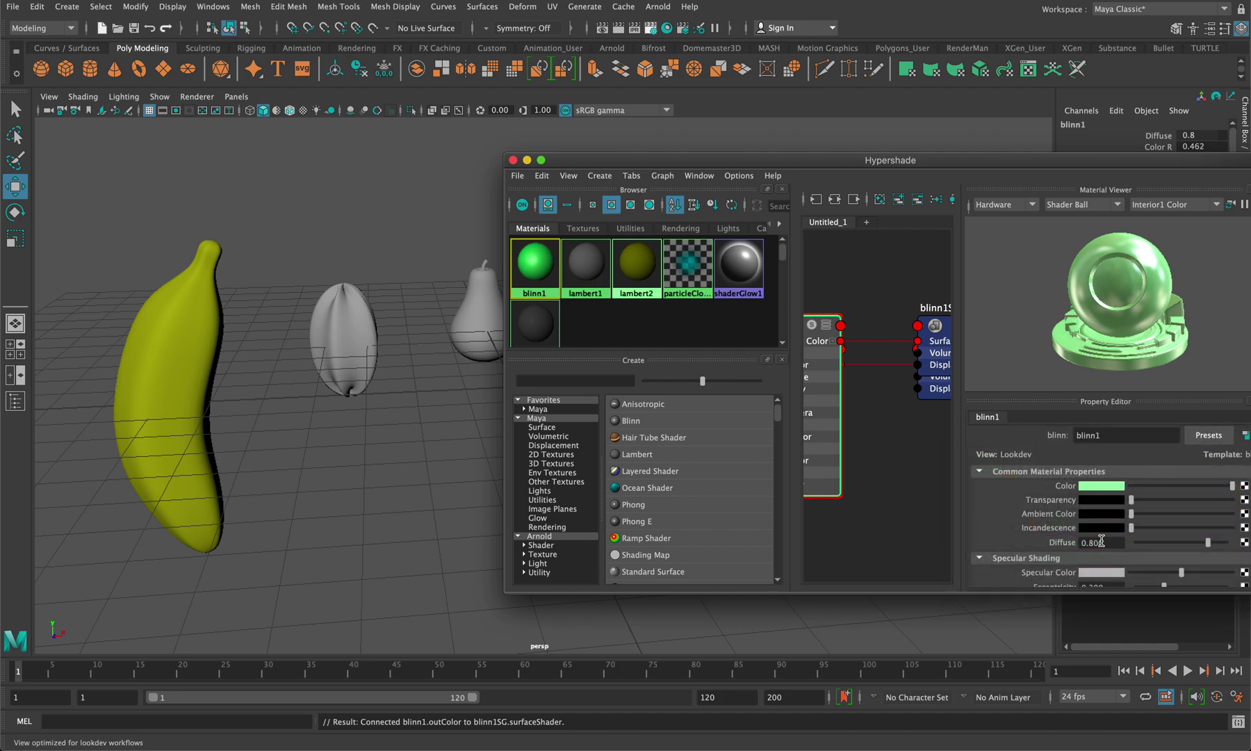
click(1102, 485)
drag(1192, 479, 1202, 464)
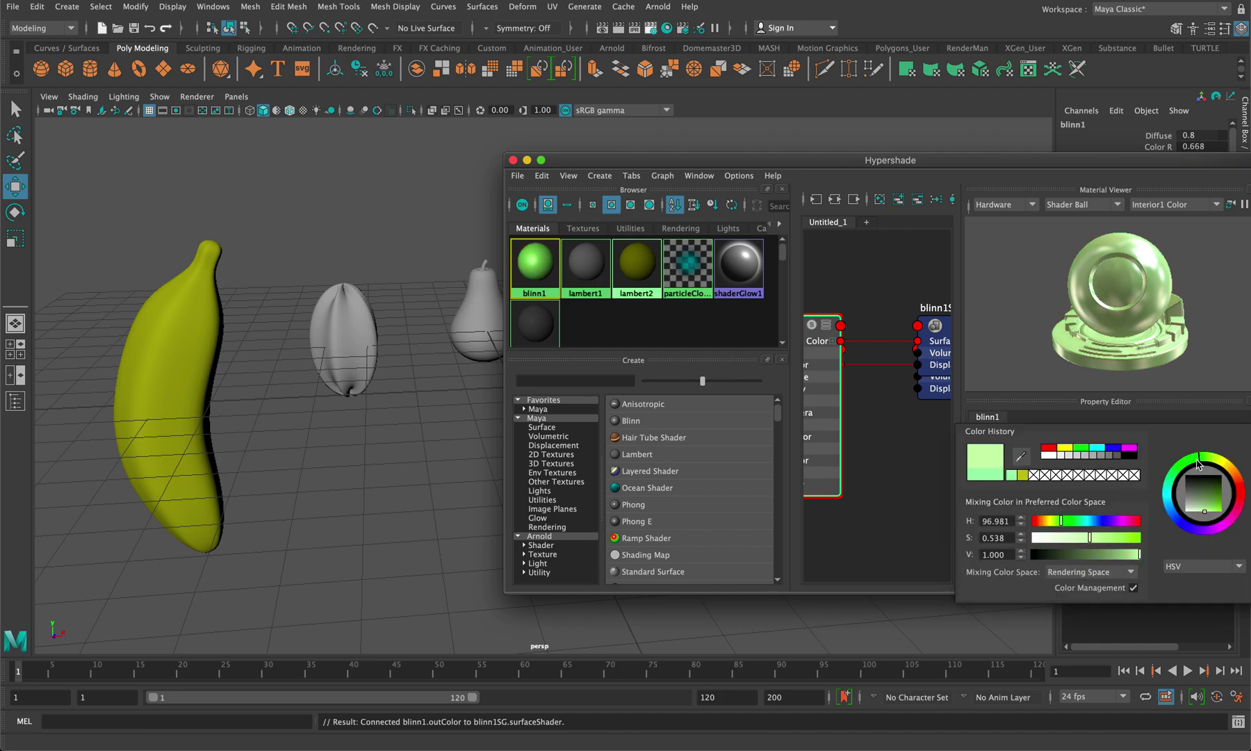
mouse_move(1119, 543)
mouse_down()
mouse_move(1106, 544)
mouse_move(1117, 543)
mouse_up()
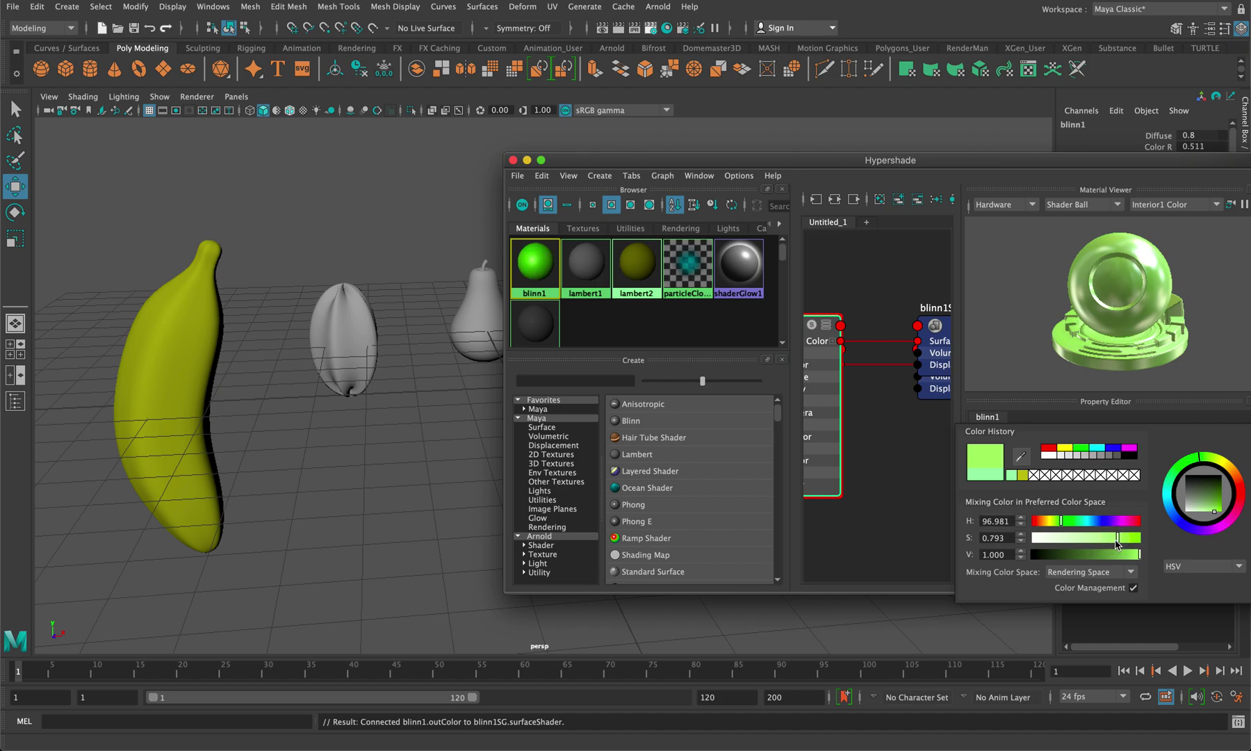
- Assign the green Blinn material to the whole pear, keeping the Hypershade window clear of it
click(477, 311)
key(f)
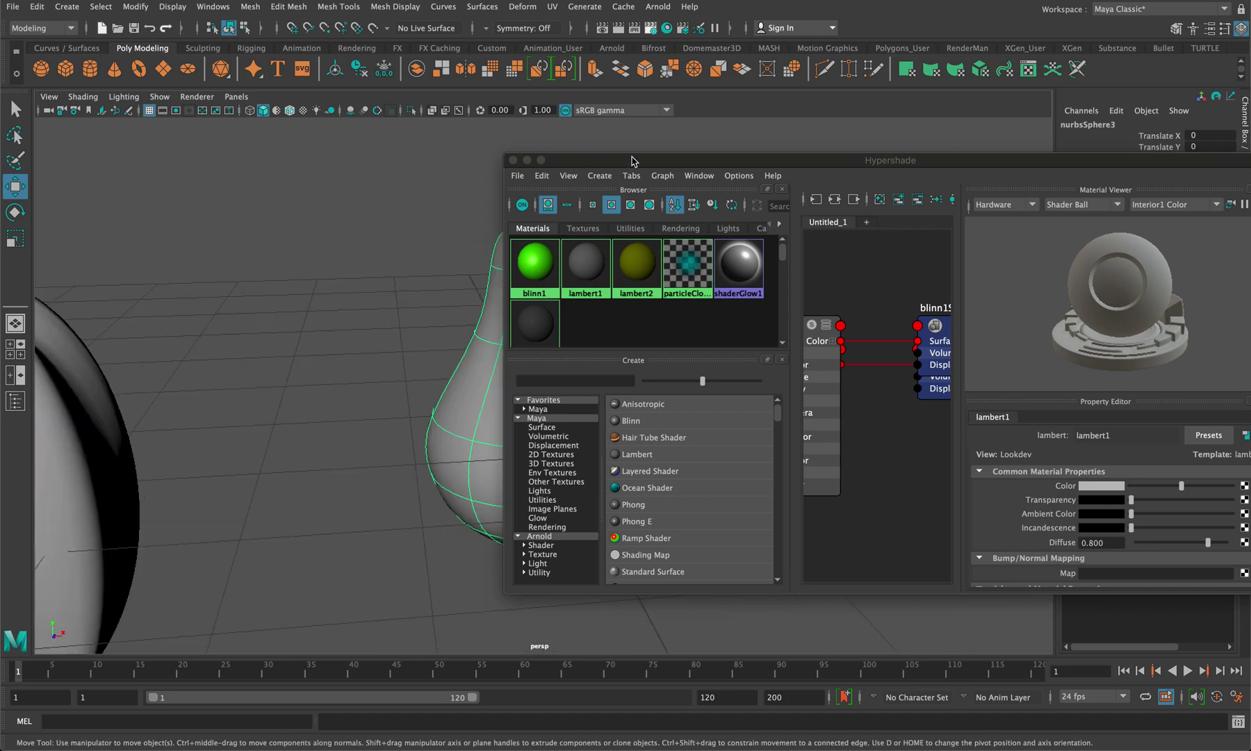
drag(626, 164, 808, 165)
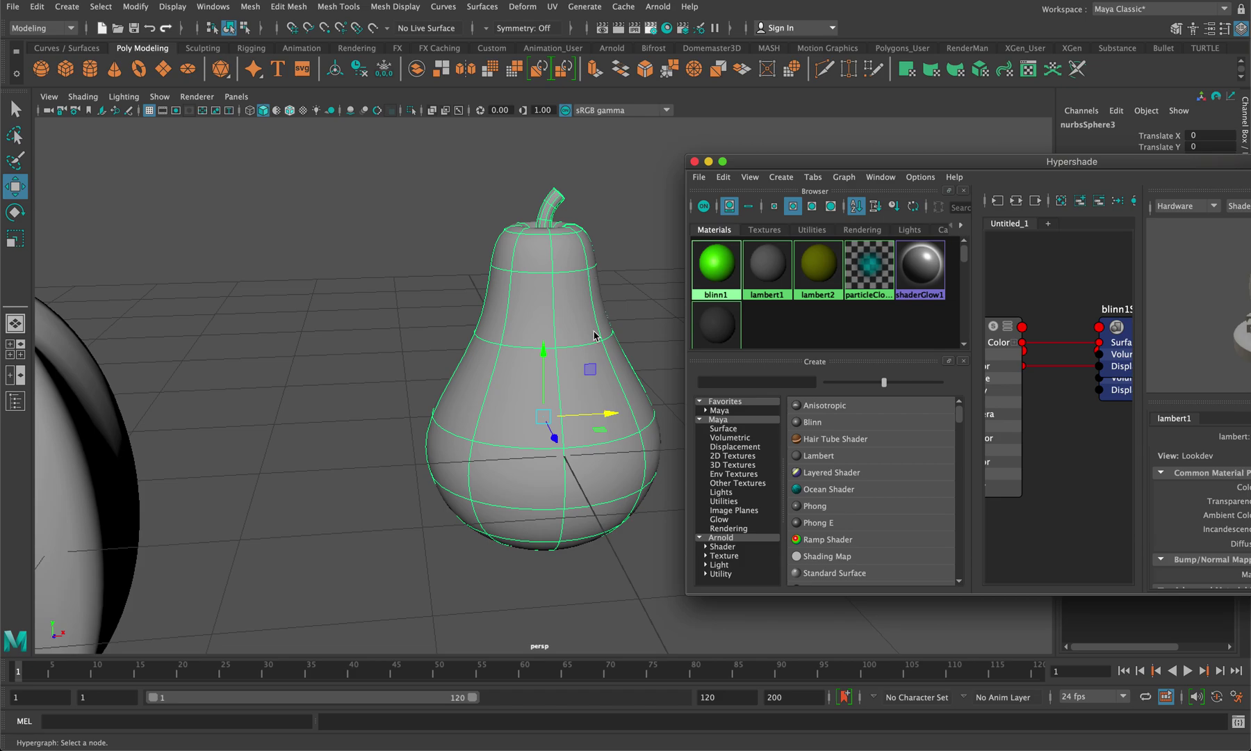
right_click(507, 333)
right_drag(507, 333, 580, 673)
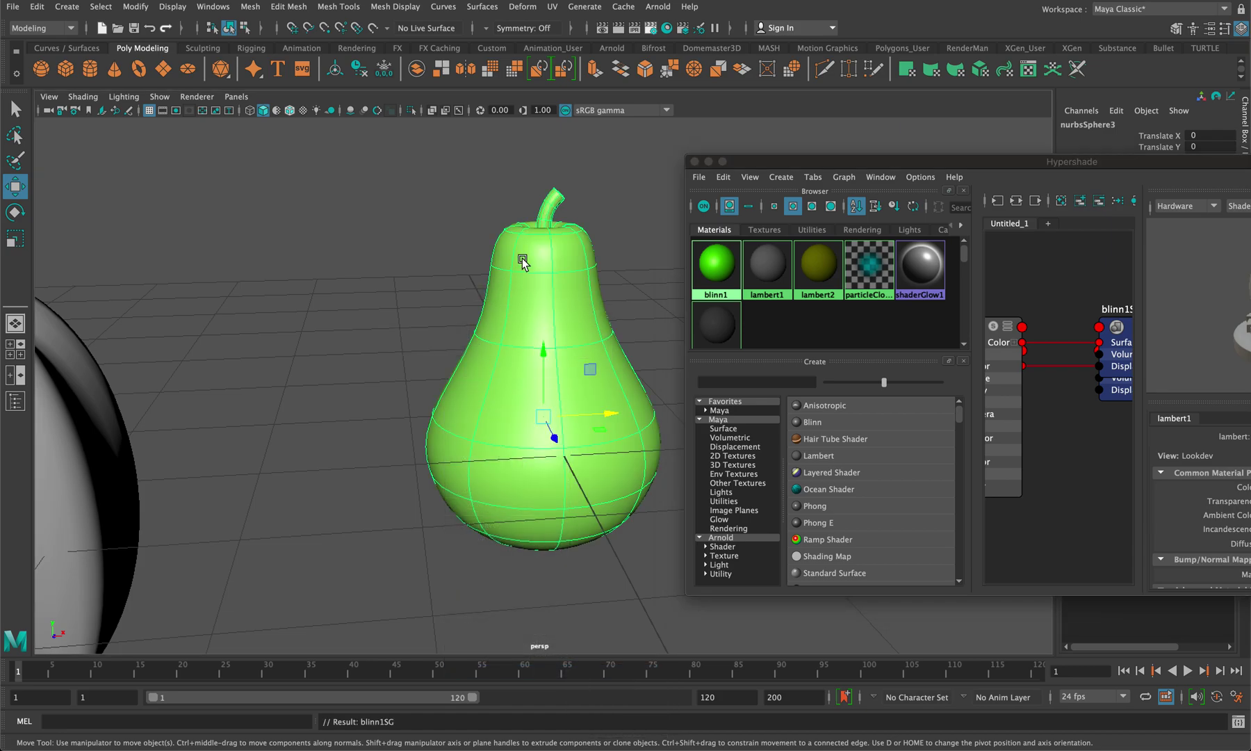
- Create a new Lambert material for the pear's stem and colour it brown, about HSV 34.914, 0.608, 0.334
click(547, 221)
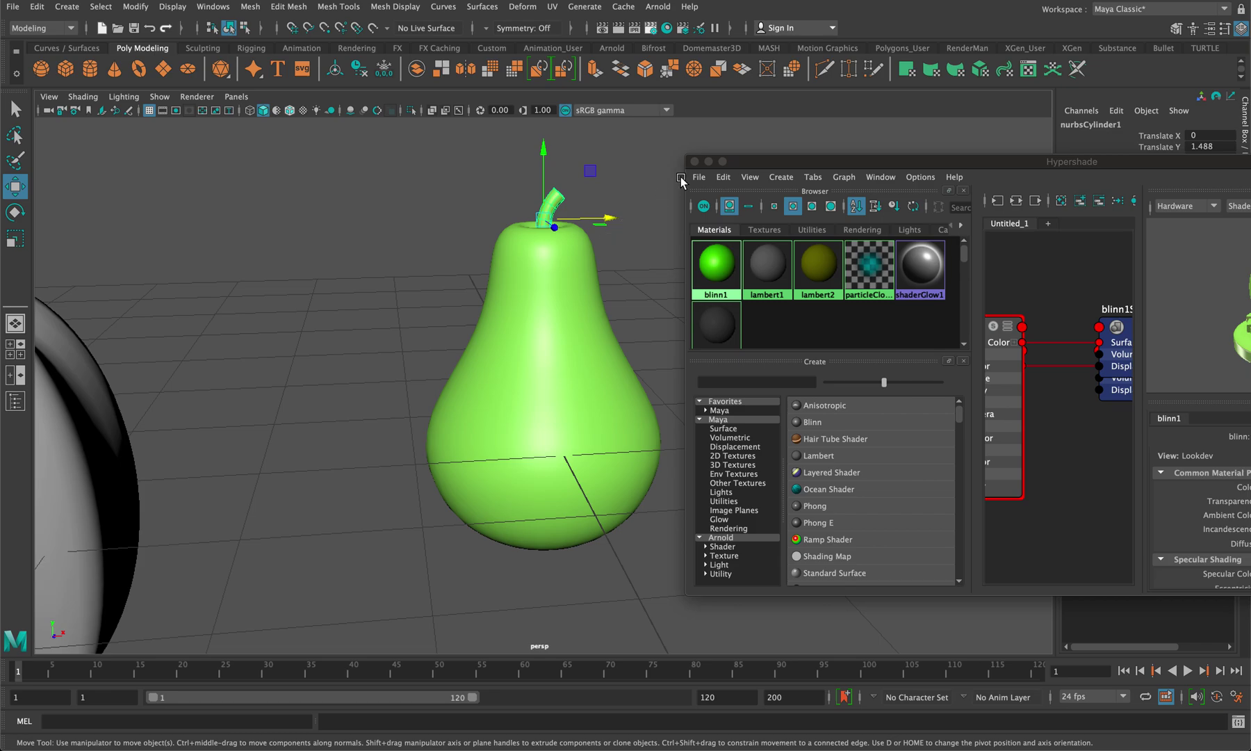
click(774, 177)
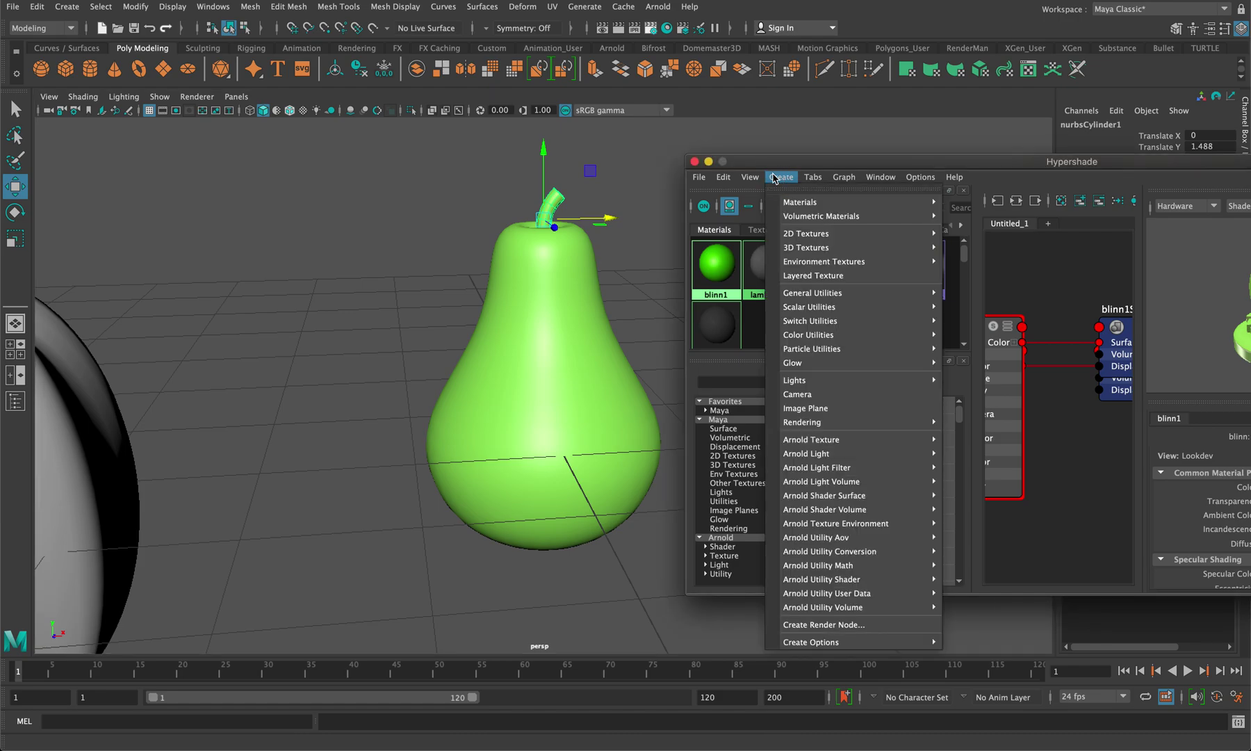
mouse_move(893, 208)
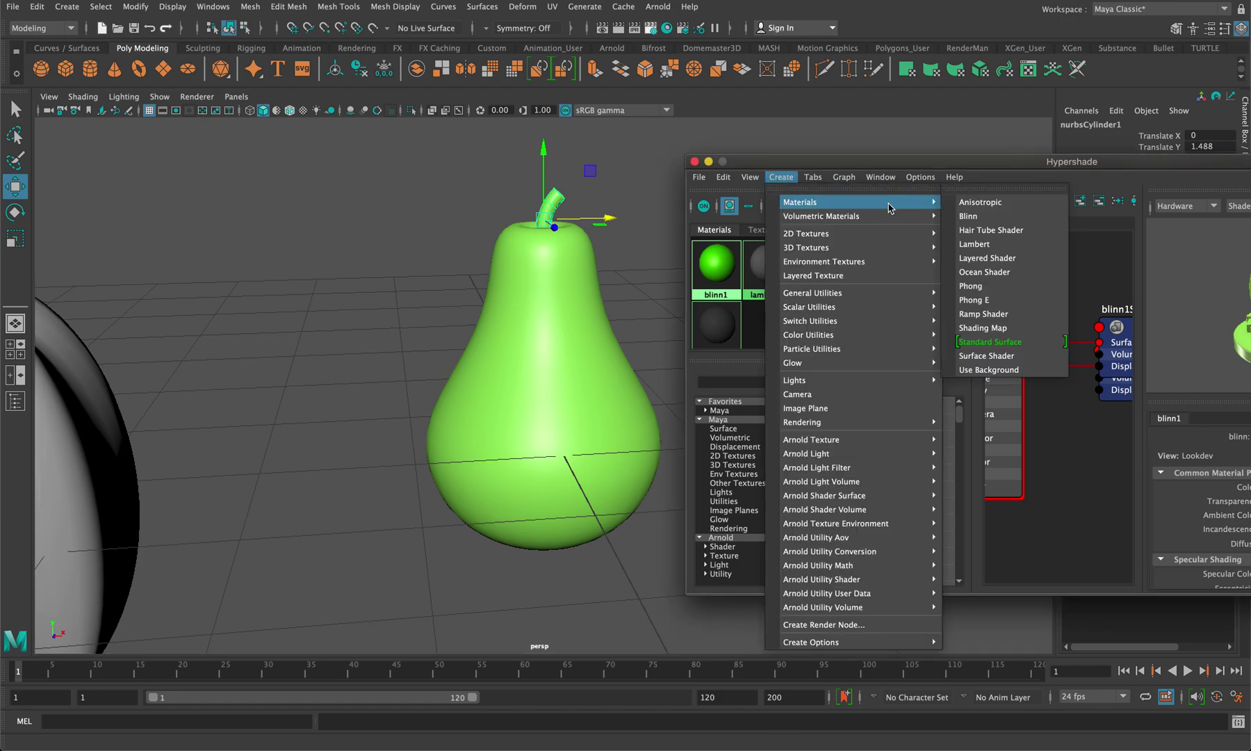
click(973, 244)
drag(918, 163, 763, 159)
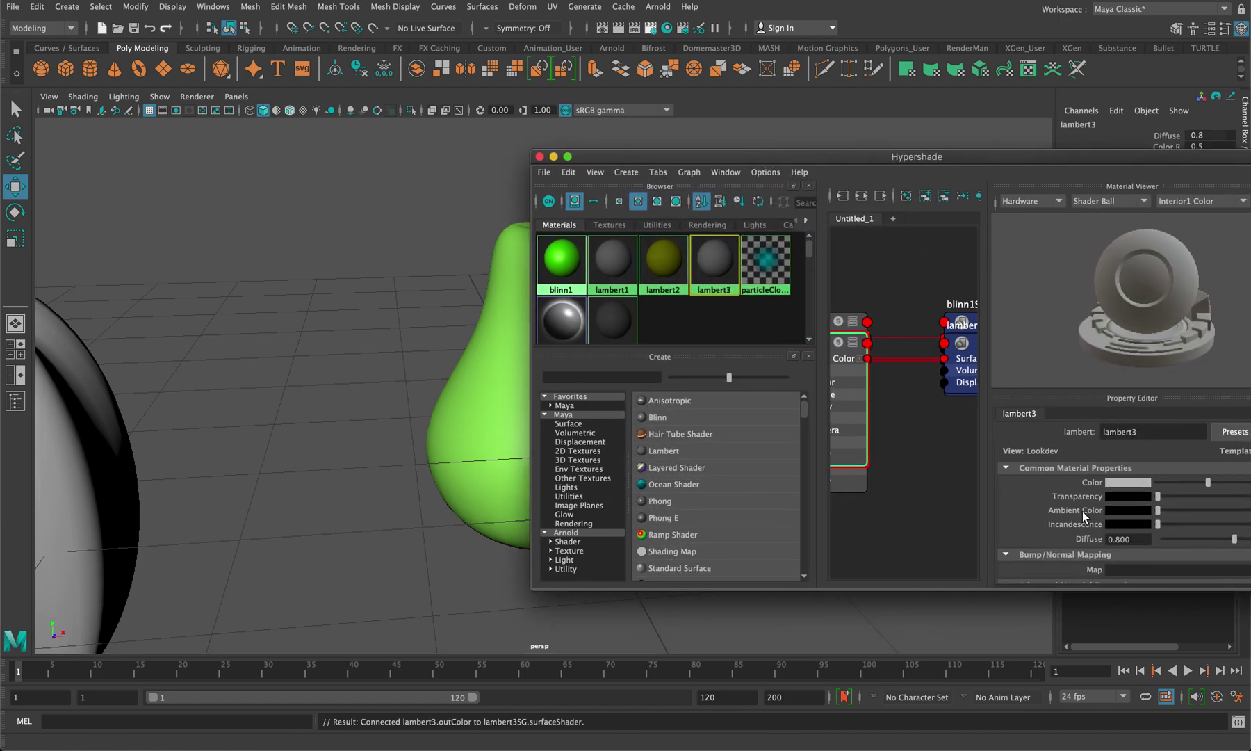
click(1120, 485)
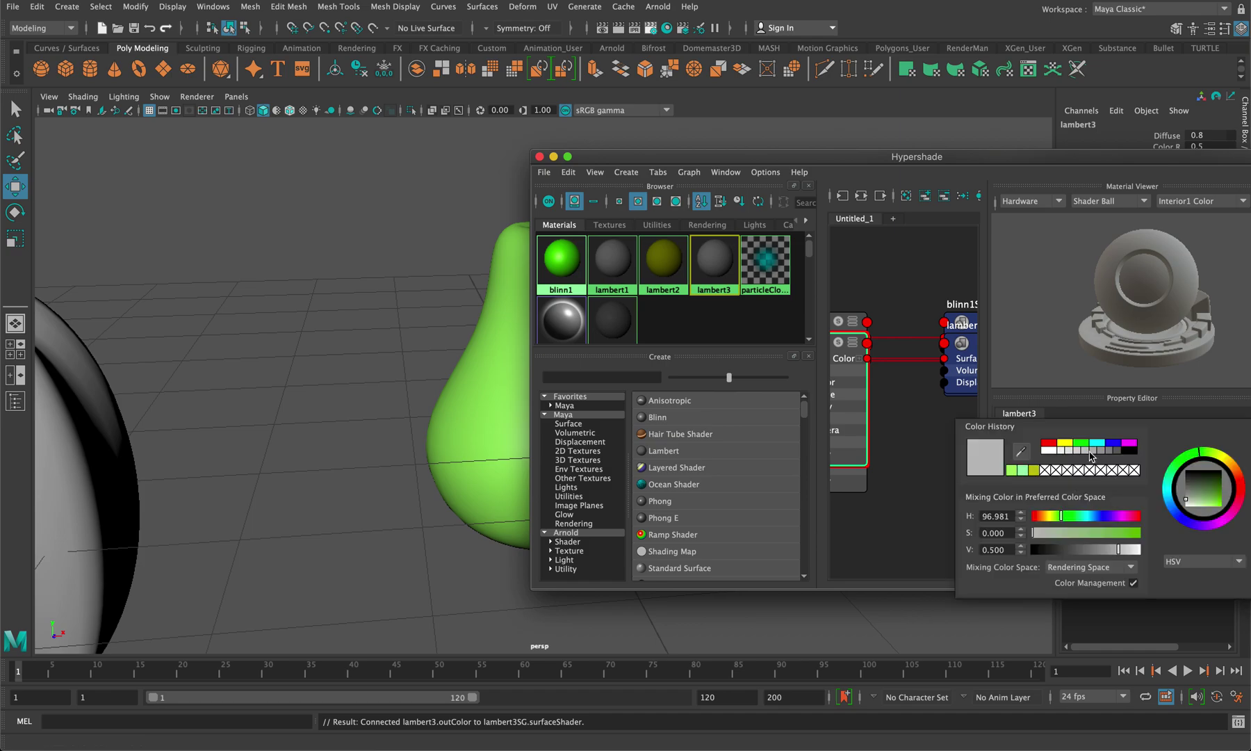
click(1235, 482)
click(1208, 495)
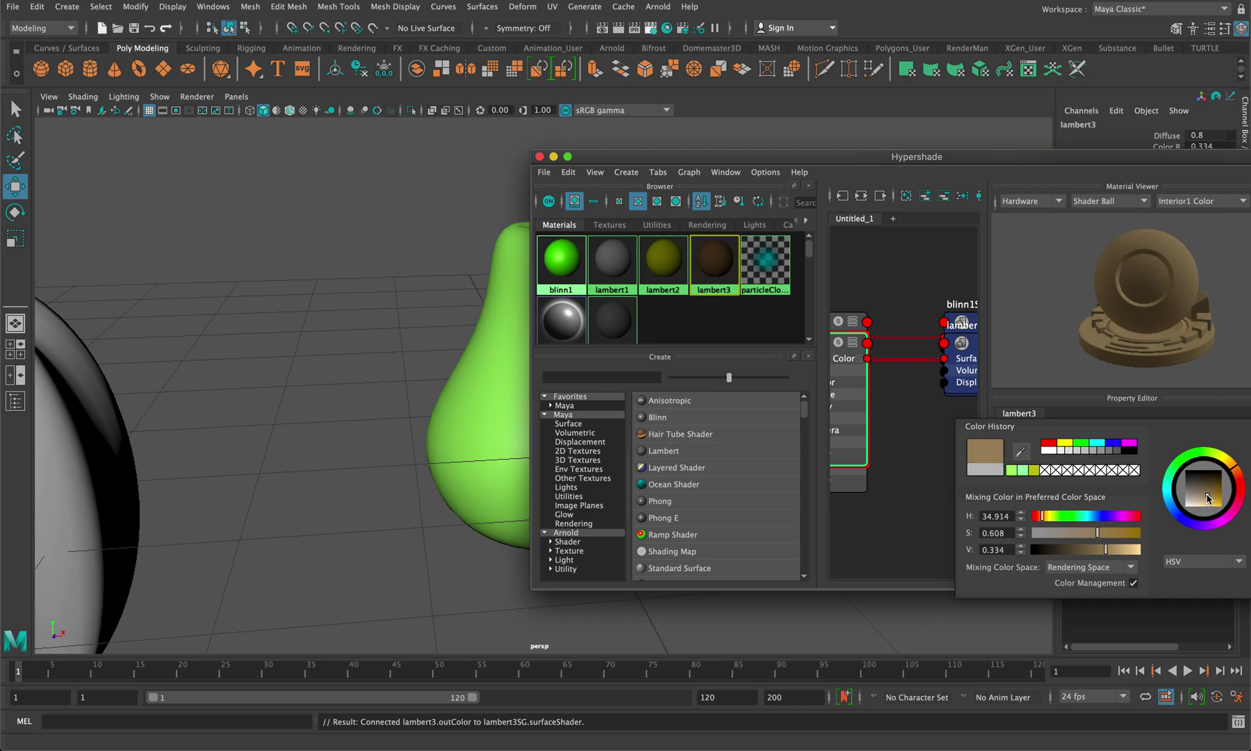
- Assign the brown Lambert material to the pear's stem and deselect it
drag(726, 158, 812, 129)
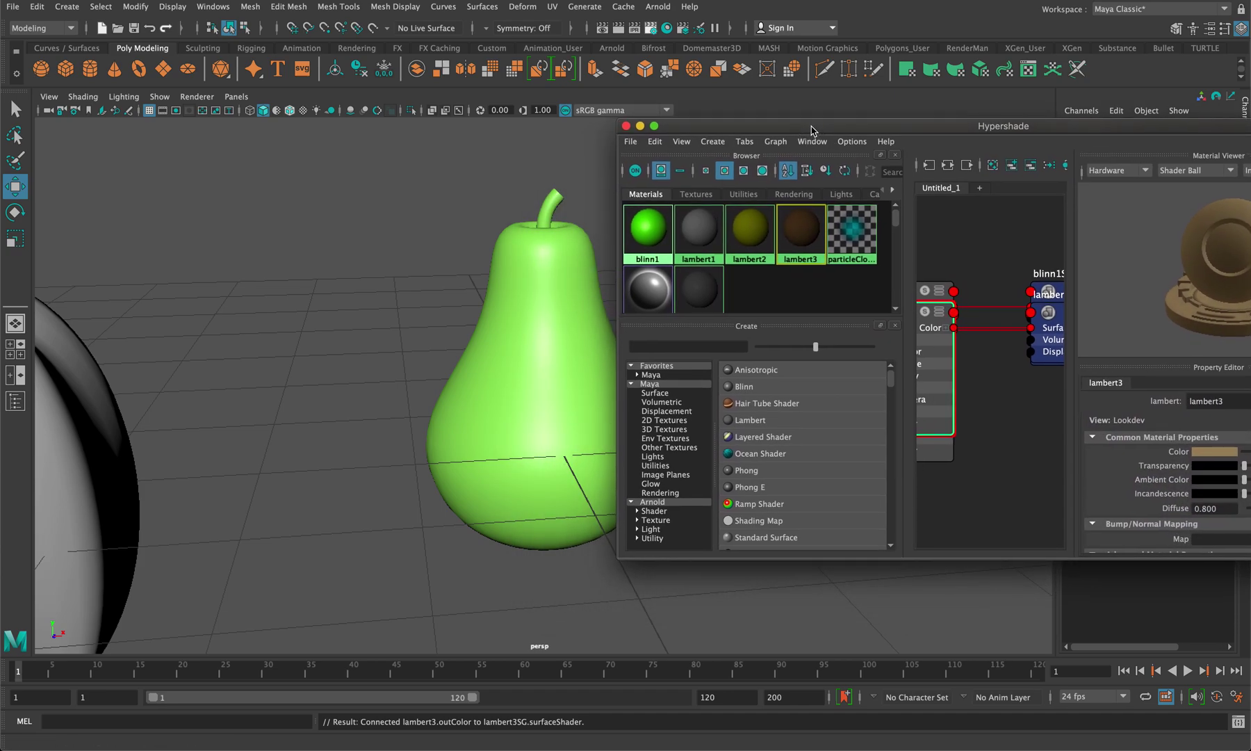
click(548, 210)
right_drag(553, 206, 647, 588)
click(388, 546)
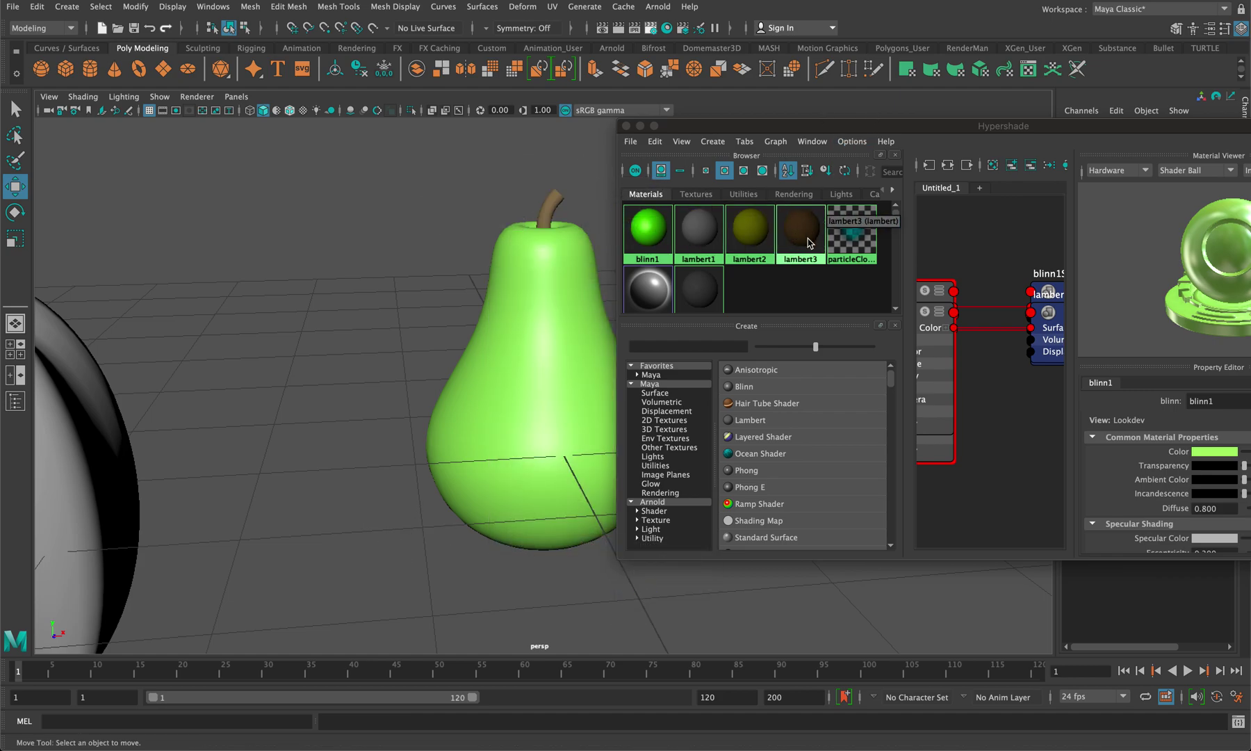
middle_drag(783, 239, 572, 262)
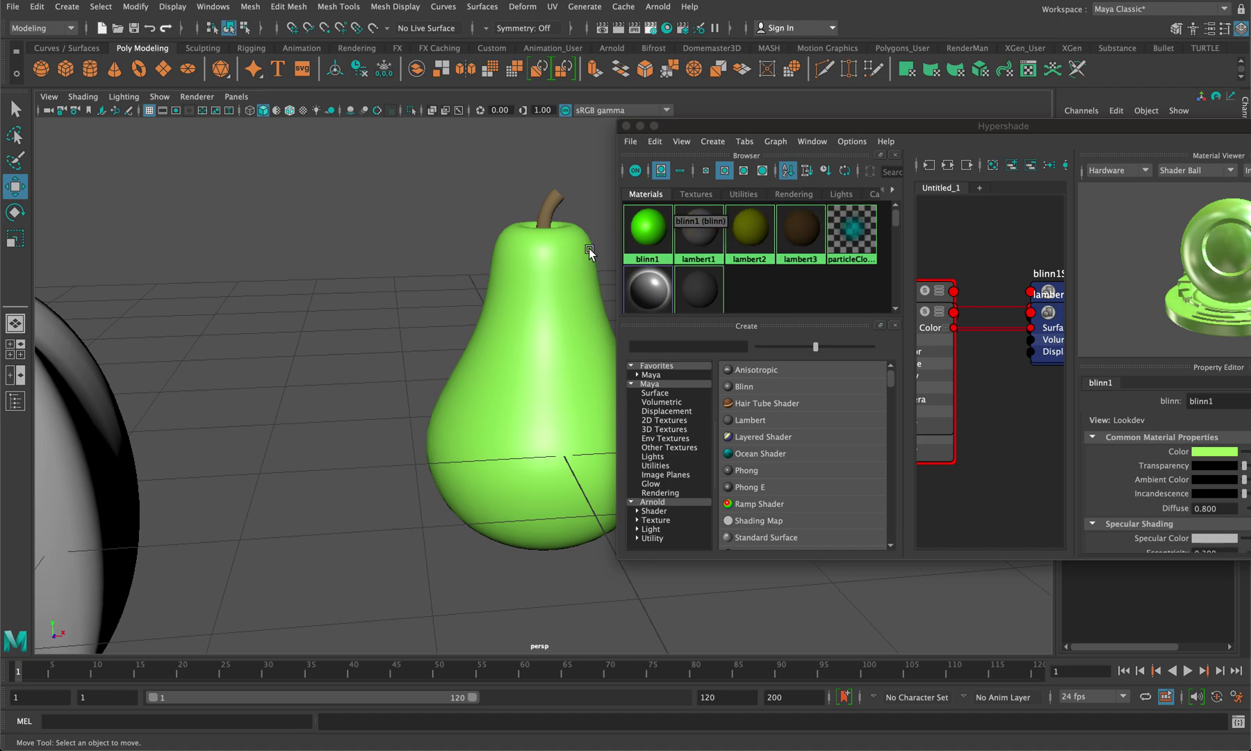